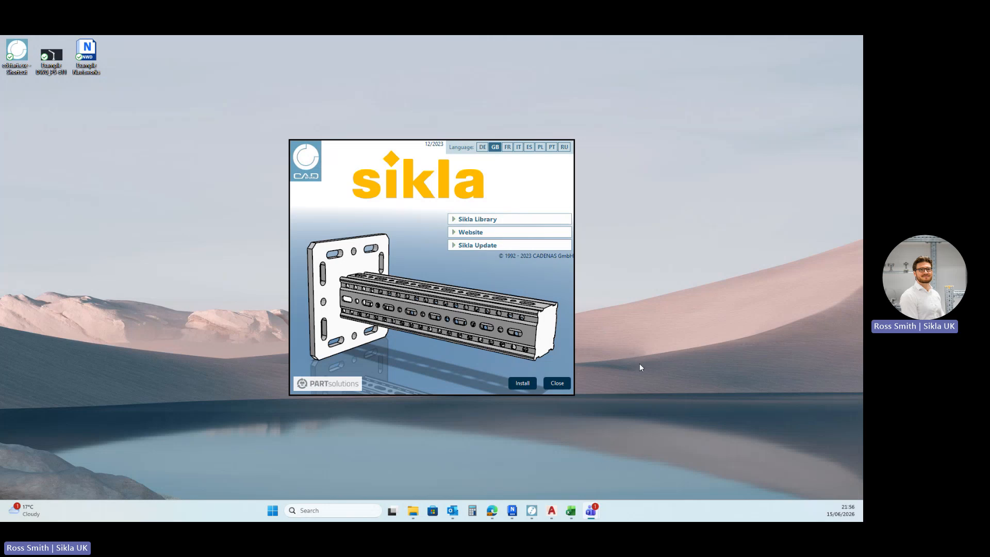
# Switch to the web browser and find the Sikla CAD-Library under Planning Software in the Sikla UK site's download area
pyautogui.click(492, 511)
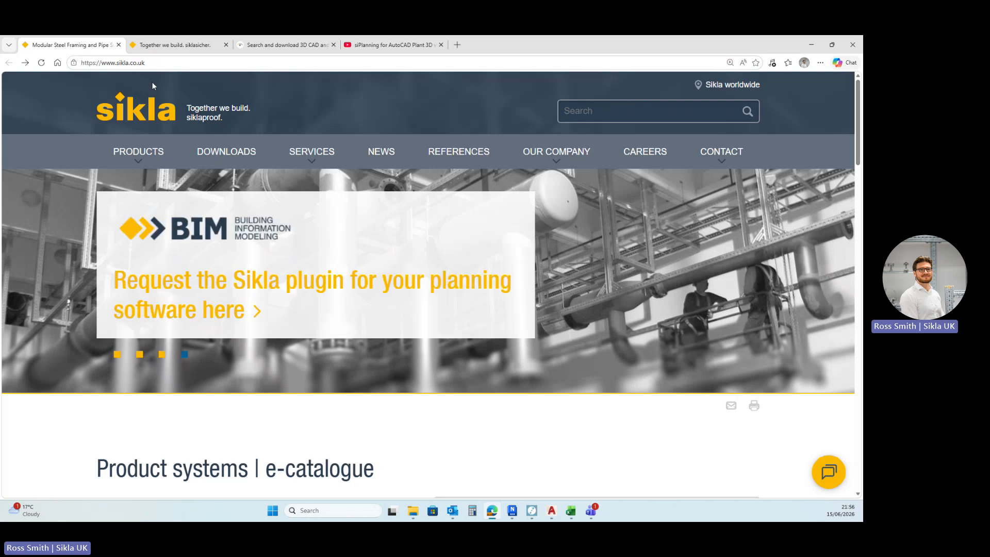
pyautogui.click(234, 151)
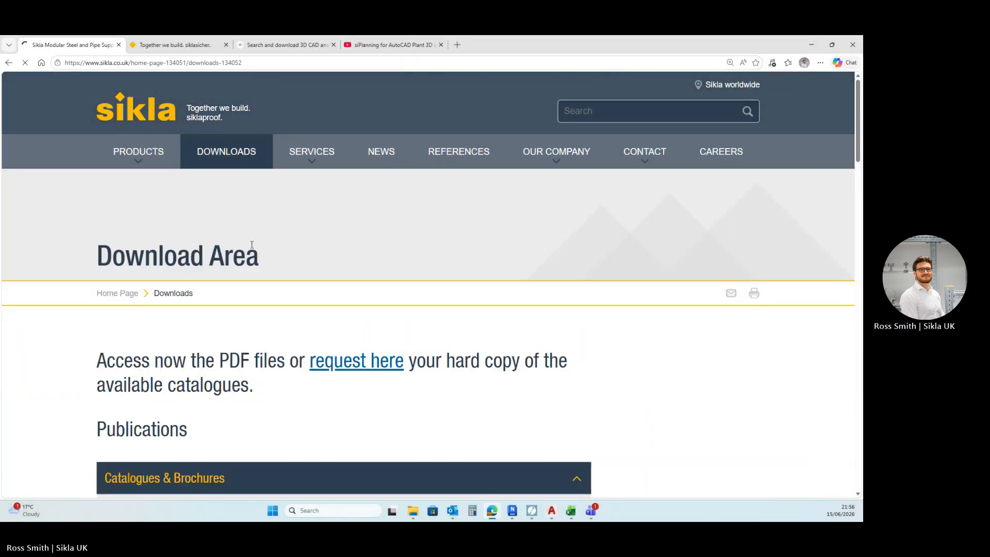
pyautogui.scroll(-20, 251, 248)
pyautogui.scroll(-6, 251, 248)
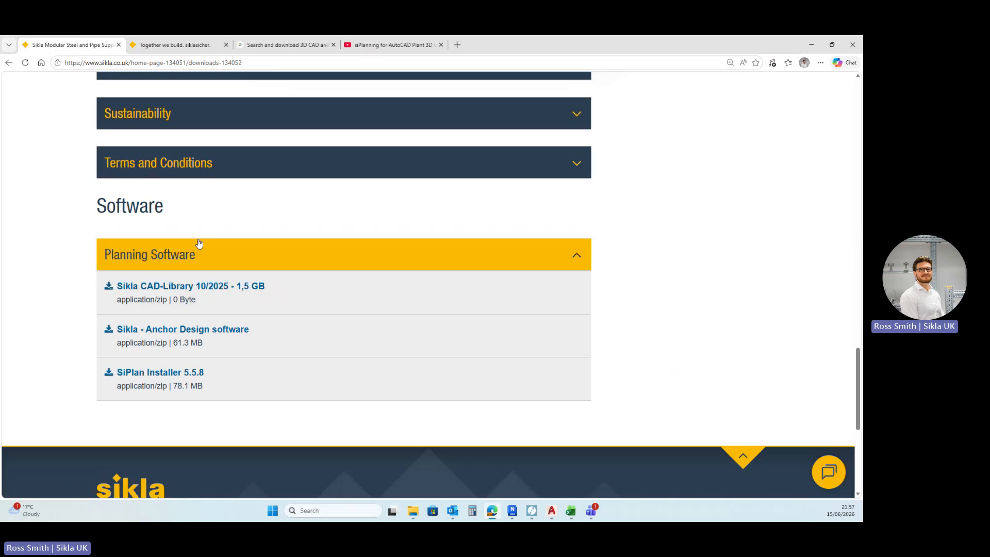
pyautogui.press('ctrl')
pyautogui.press('ctrl')
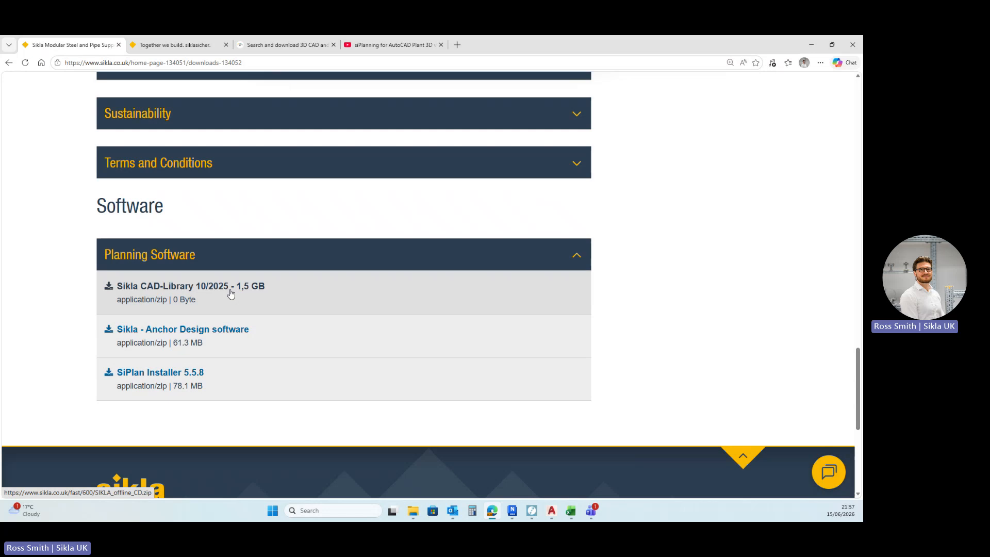
# Open the downloads page of the international Sikla website and filter it by the Software category
pyautogui.click(176, 45)
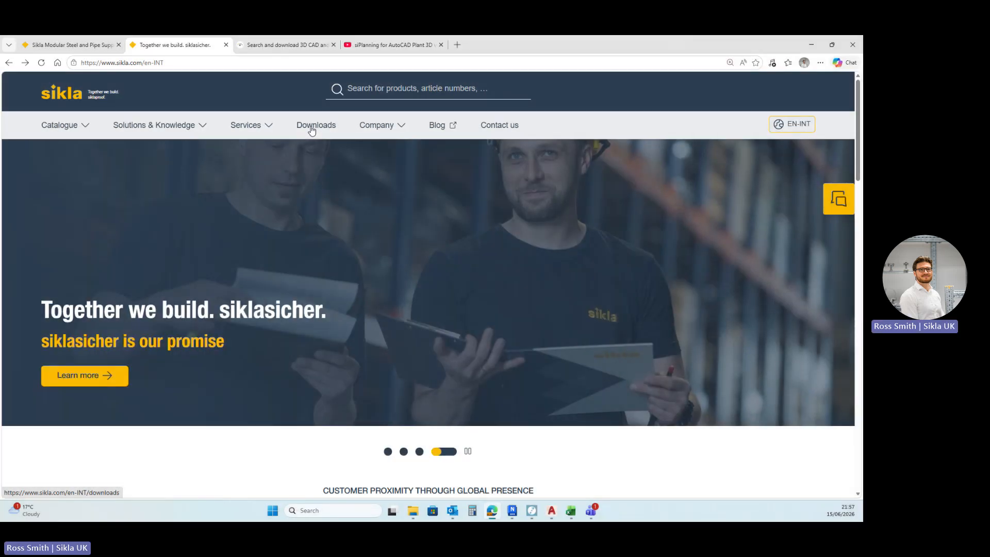
pyautogui.click(312, 130)
pyautogui.scroll(-1, 719, 370)
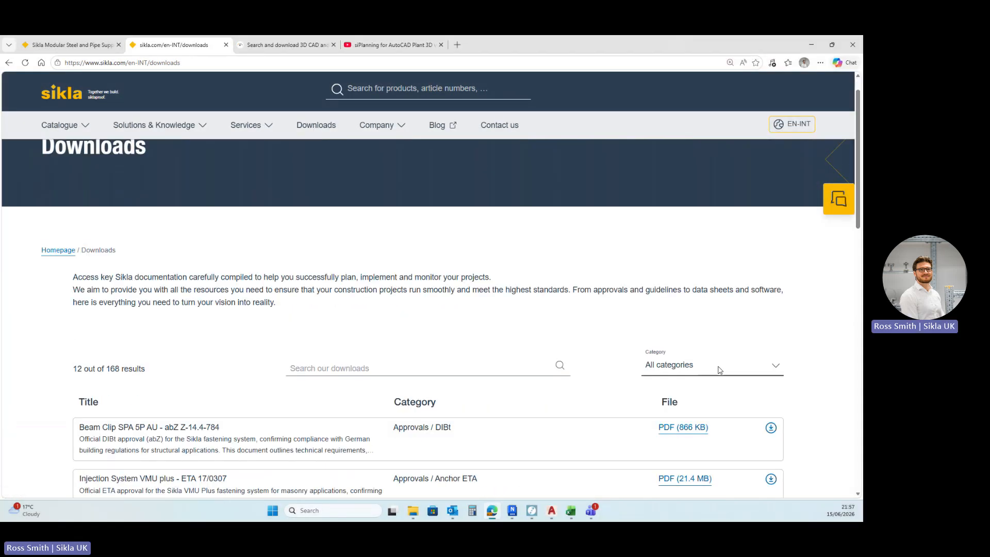
pyautogui.scroll(-1, 720, 370)
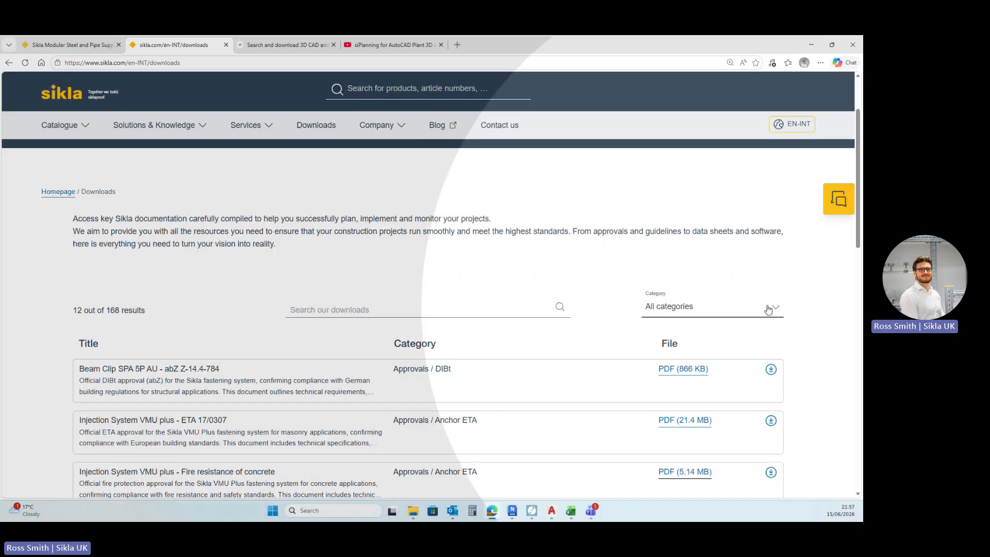
pyautogui.click(668, 305)
pyautogui.scroll(-4, 692, 249)
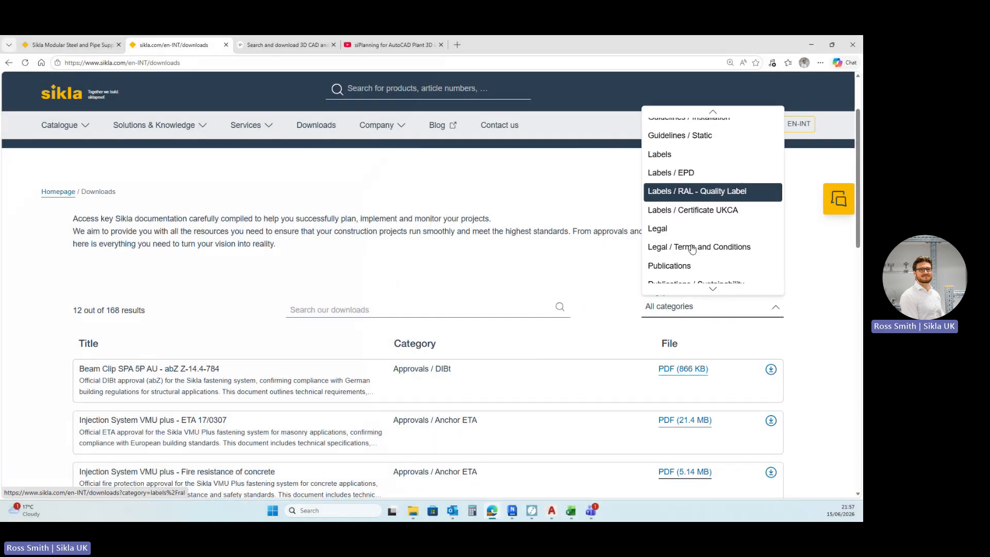
pyautogui.scroll(-1, 692, 249)
pyautogui.click(673, 283)
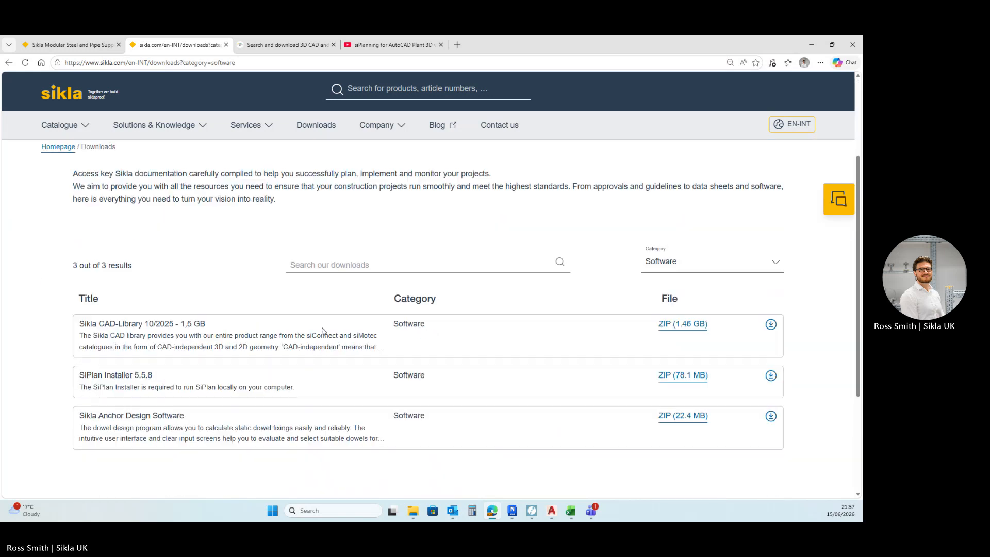
pyautogui.press('ctrl')
pyautogui.press('ctrl')
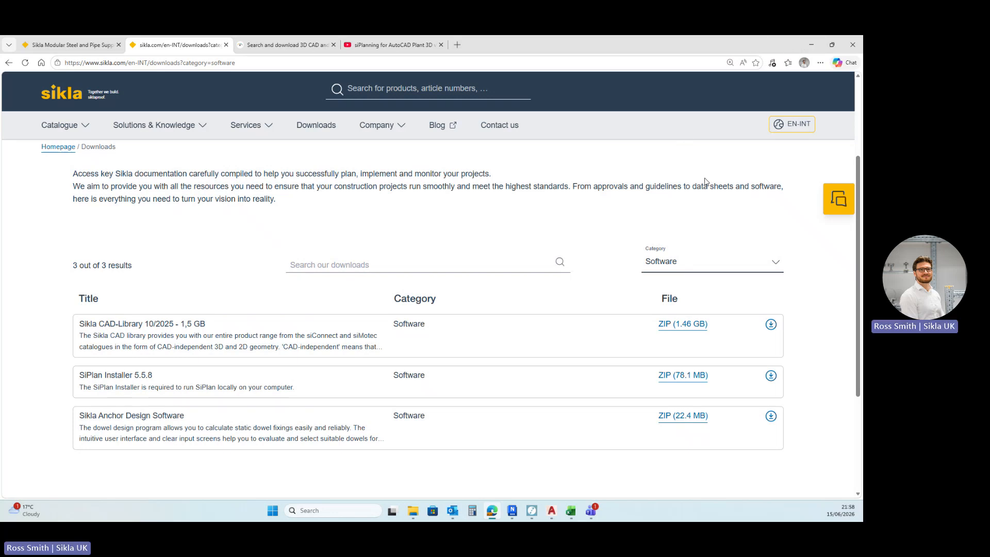
# Return to the Sikla CAD launcher on the desktop and open the Sikla Library's Search and Part Selection in PARTdataManager
pyautogui.click(812, 44)
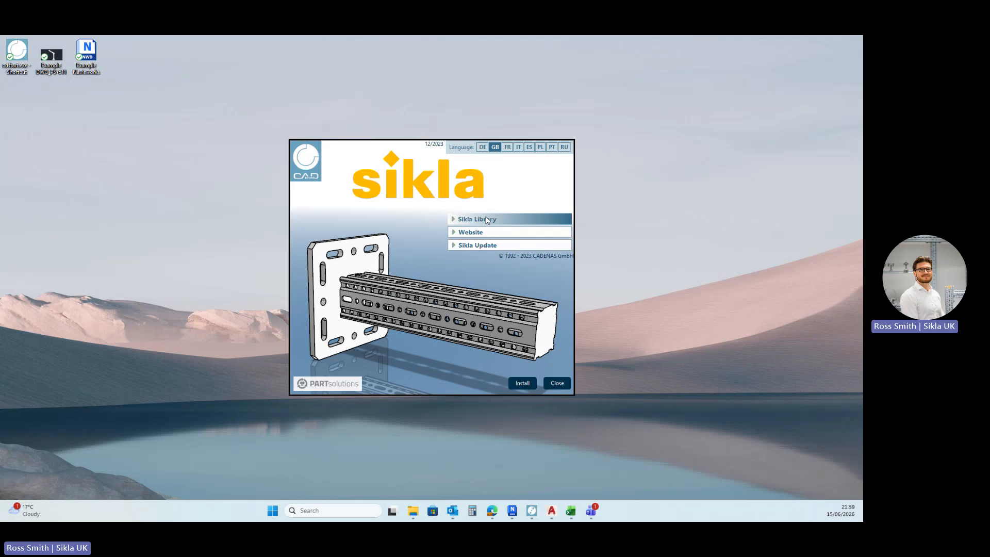
pyautogui.click(487, 220)
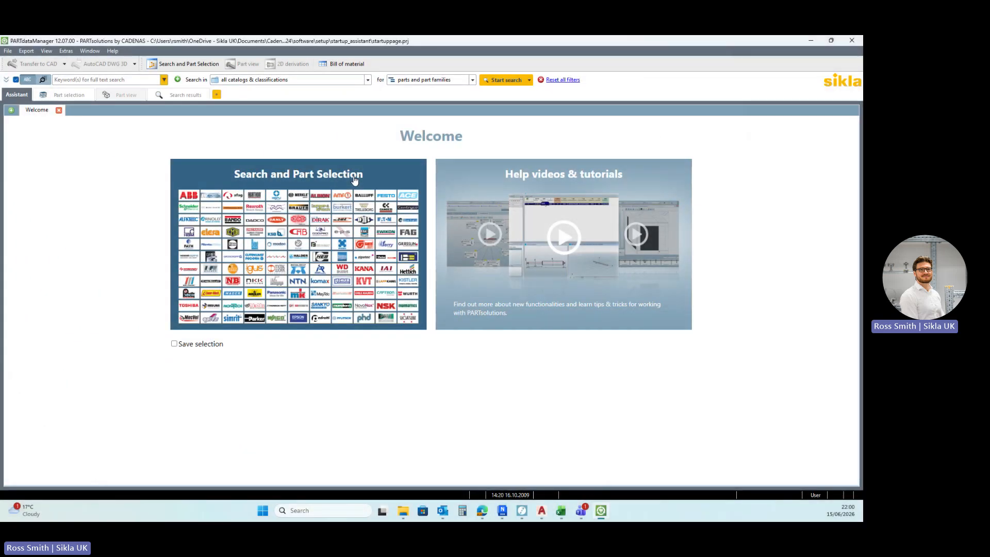
pyautogui.click(354, 179)
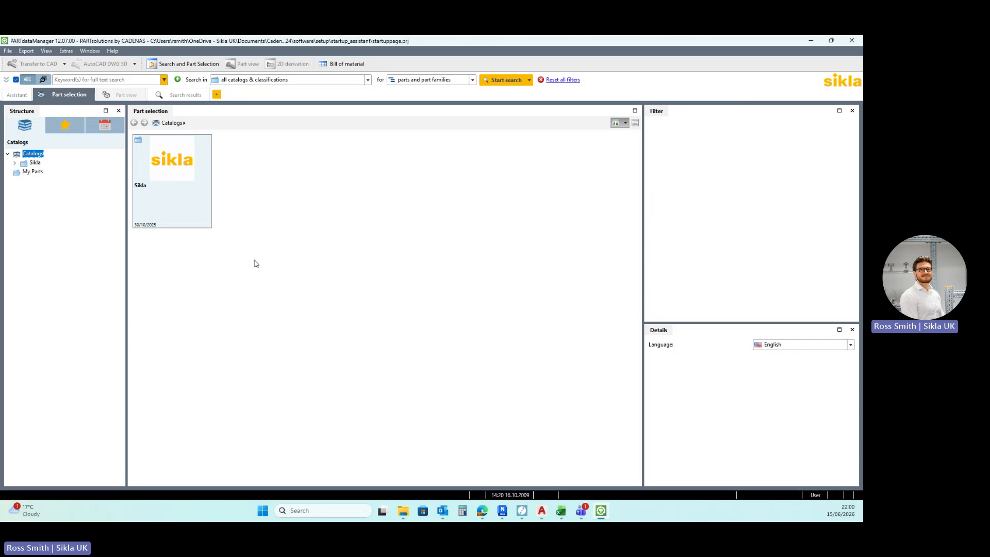
# Open the Sikla catalogue to display its product groups
pyautogui.moveTo(164, 178)
pyautogui.click(191, 209)
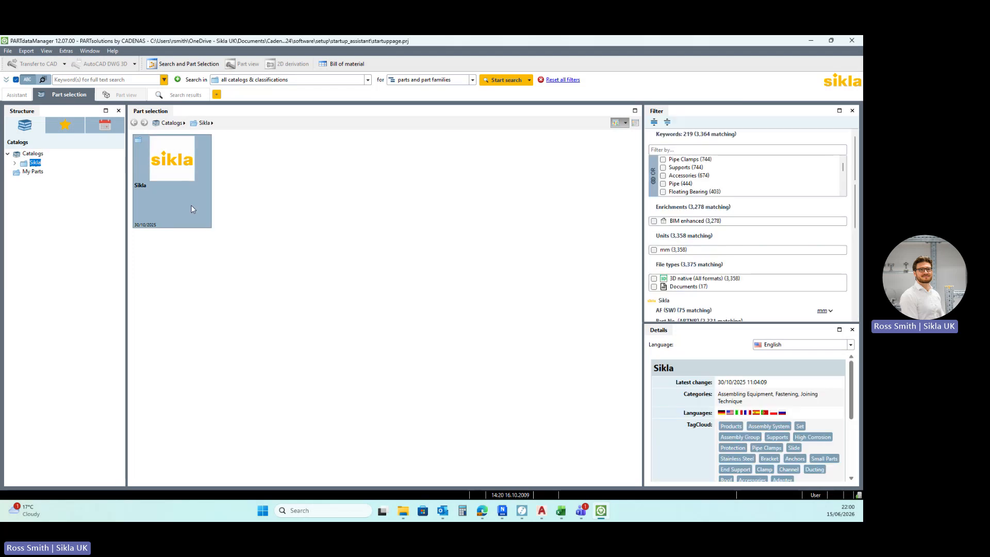
pyautogui.doubleClick(191, 207)
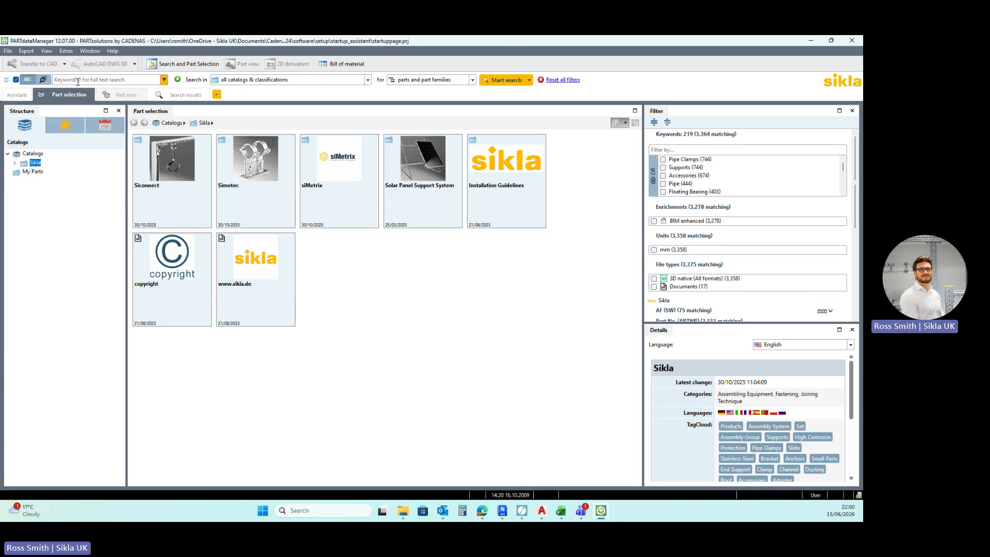
# Search all catalogues for article 192801 and open the End Support WBD F 80 in the part view
pyautogui.click(77, 81)
pyautogui.write('1')
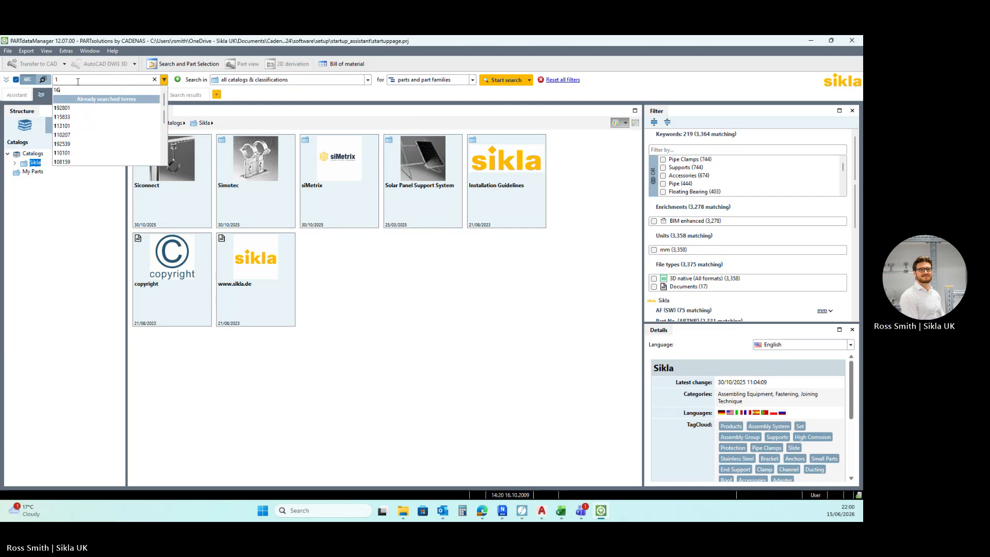
pyautogui.write('92801')
pyautogui.press('Return')
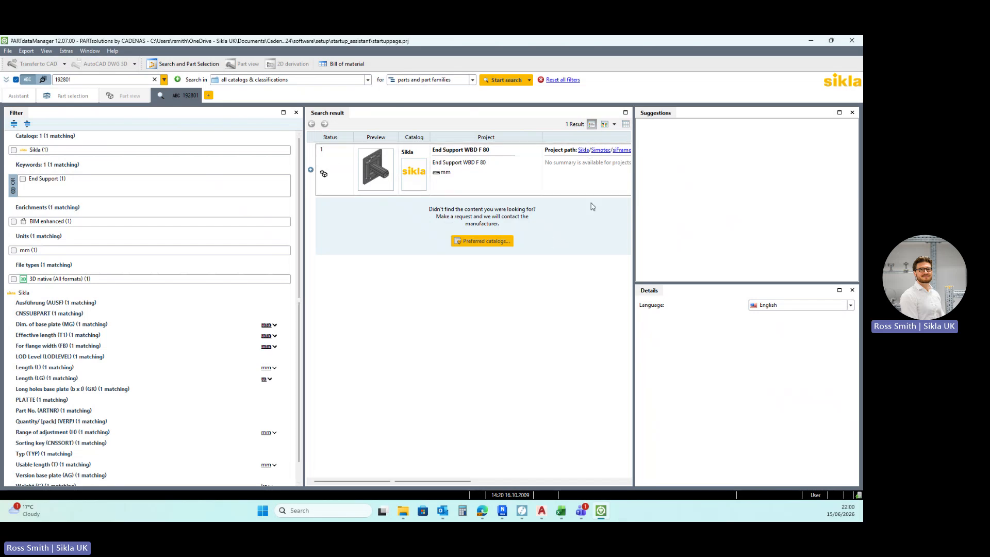
pyautogui.doubleClick(391, 162)
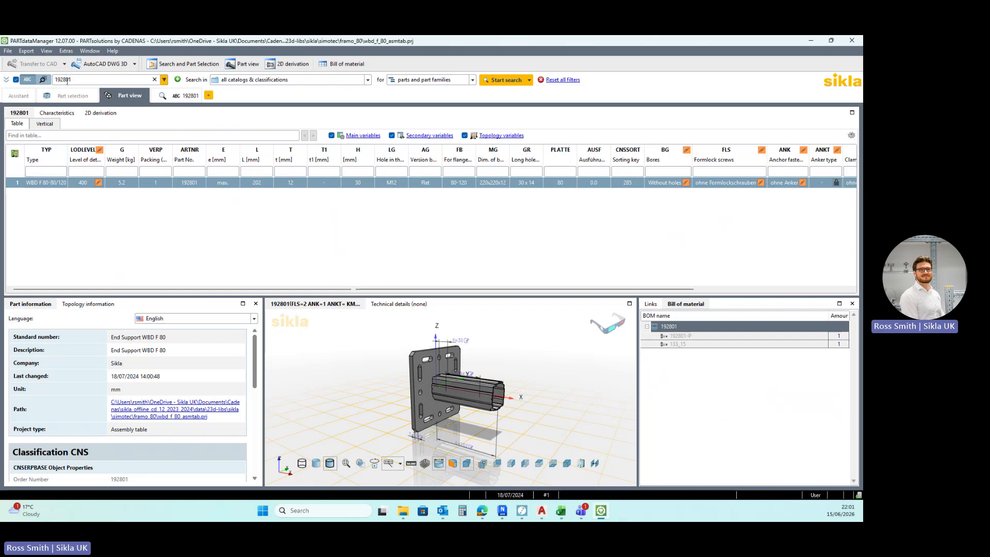
# List all variants of the end support, preview WBD-P F 80-121/160 and WBD-P F 80-161/200, and reselect WBD F 80-80/120
pyautogui.click(15, 154)
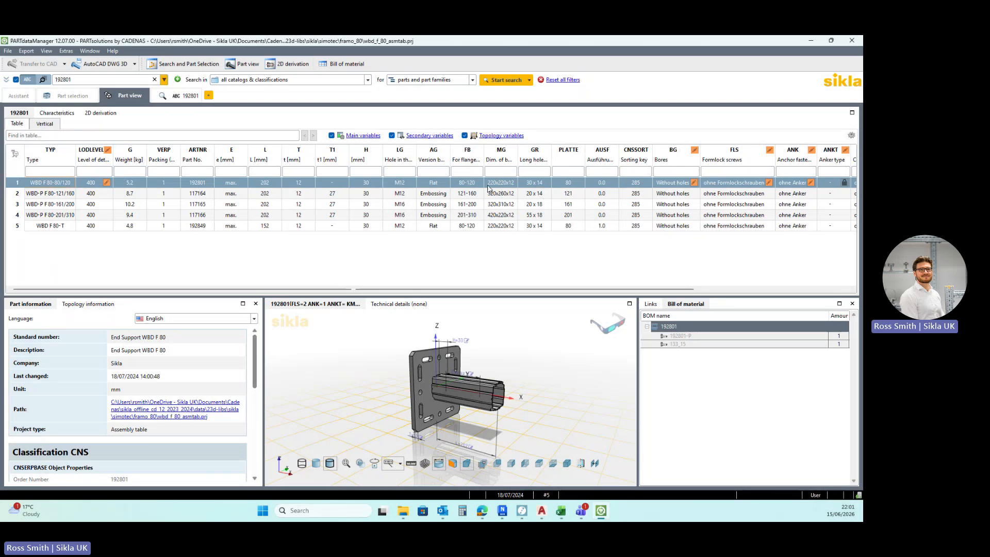
pyautogui.click(57, 195)
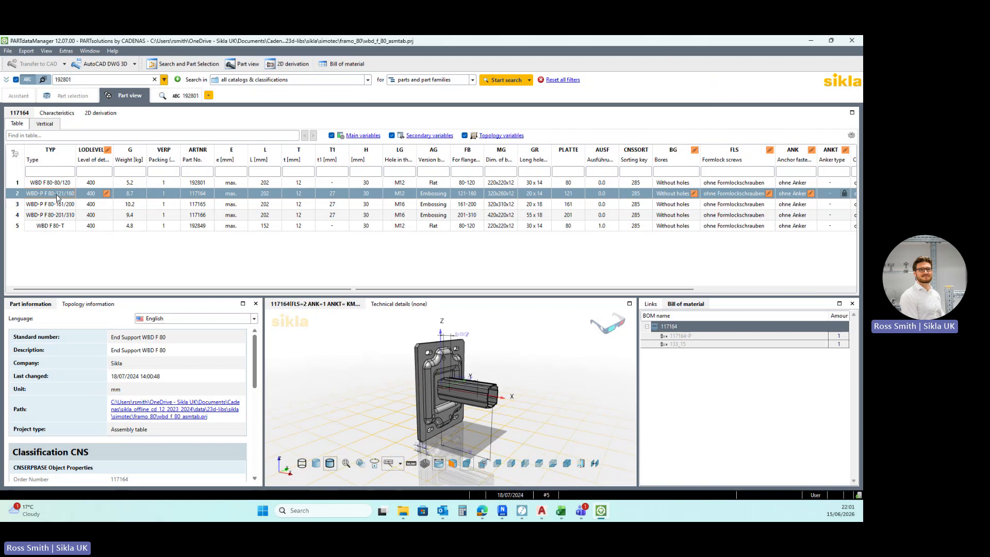
pyautogui.click(58, 206)
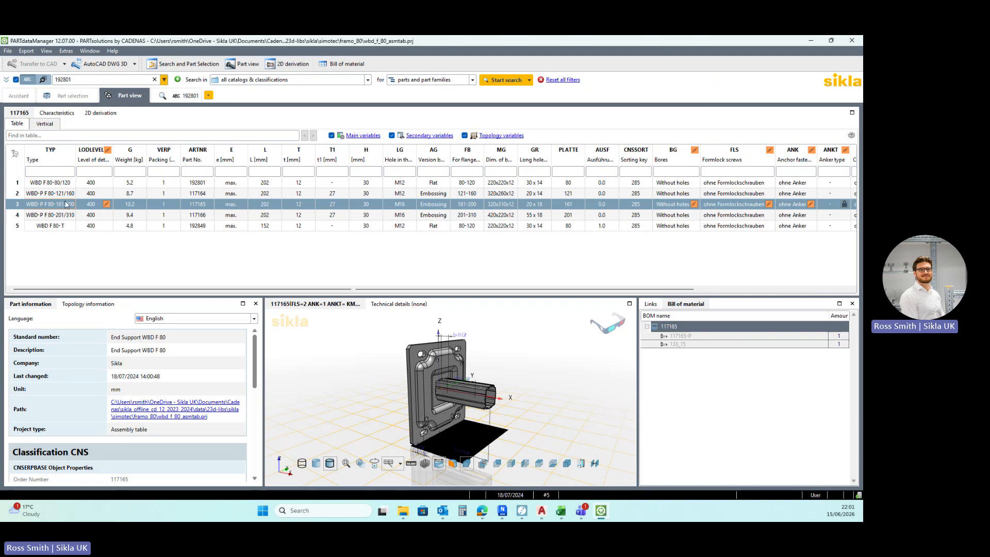
pyautogui.click(66, 185)
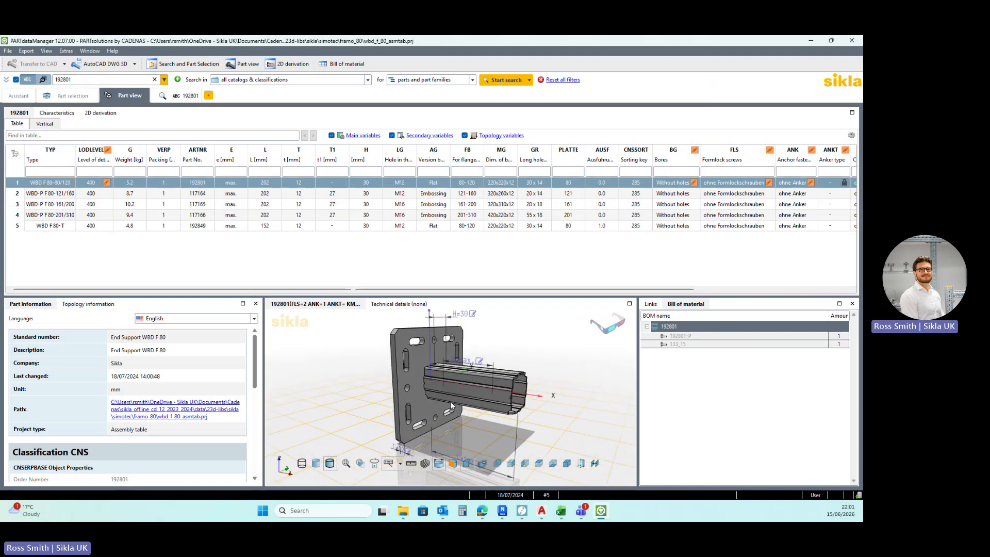
# Enlarge the 3D preview area and examine the end support's base plate and profile from several sides
pyautogui.moveTo(479, 297); pyautogui.dragTo(479, 256)
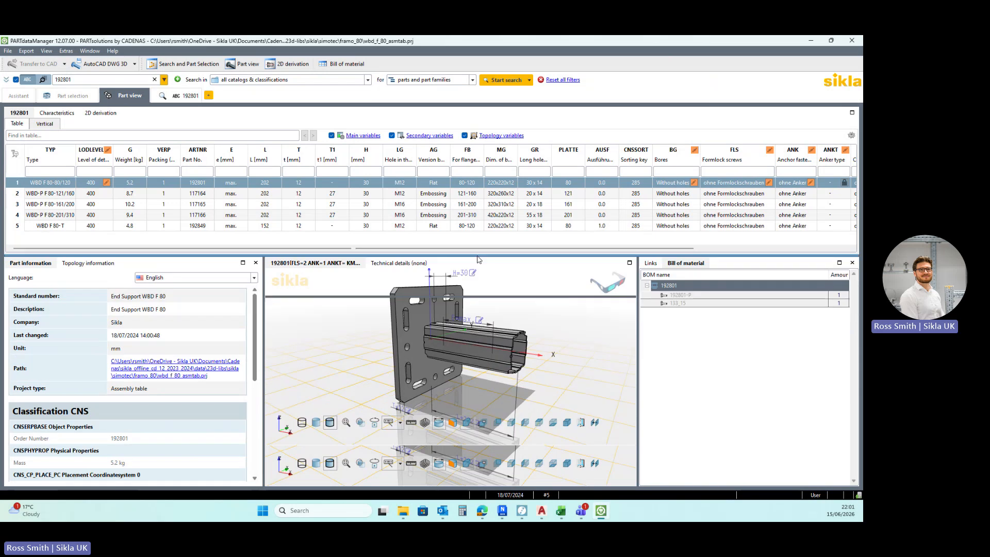
pyautogui.moveTo(432, 380); pyautogui.dragTo(343, 336)
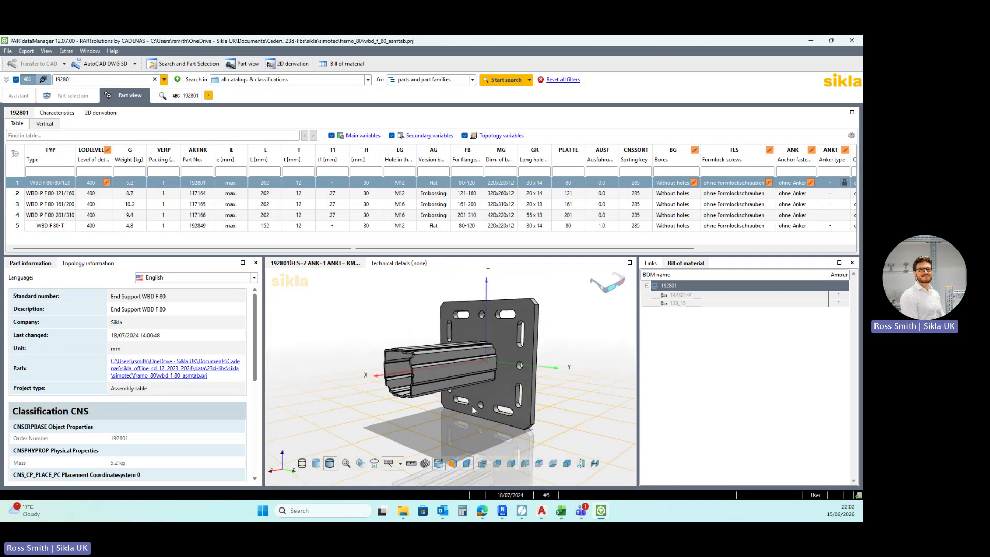
pyautogui.scroll(4, 482, 361)
pyautogui.scroll(-4, 481, 360)
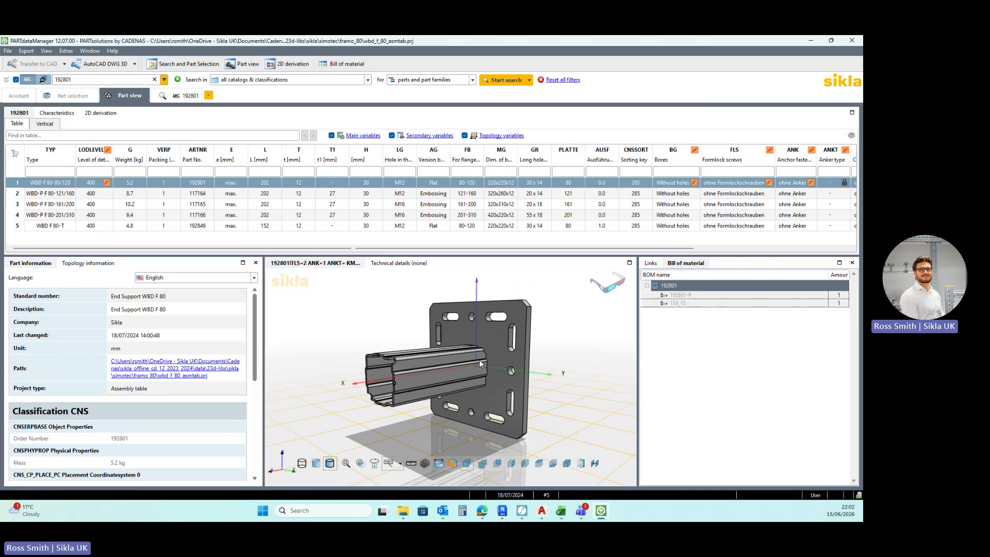
pyautogui.moveTo(478, 360); pyautogui.dragTo(404, 366)
# Measure the base plate's thickness between its front and back faces
pyautogui.rightClick(570, 340)
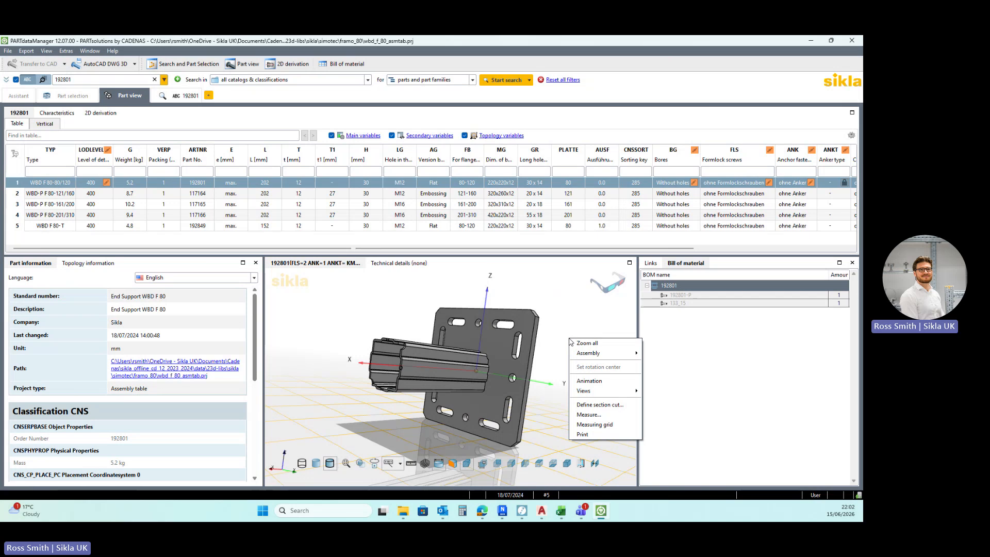
pyautogui.click(586, 415)
pyautogui.moveTo(432, 109); pyautogui.dragTo(237, 152)
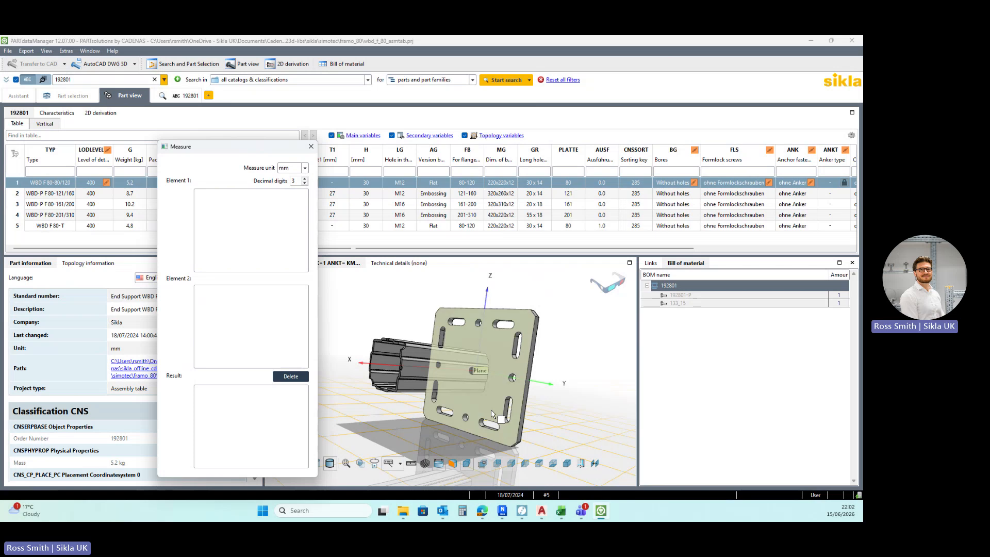
pyautogui.scroll(3, 567, 365)
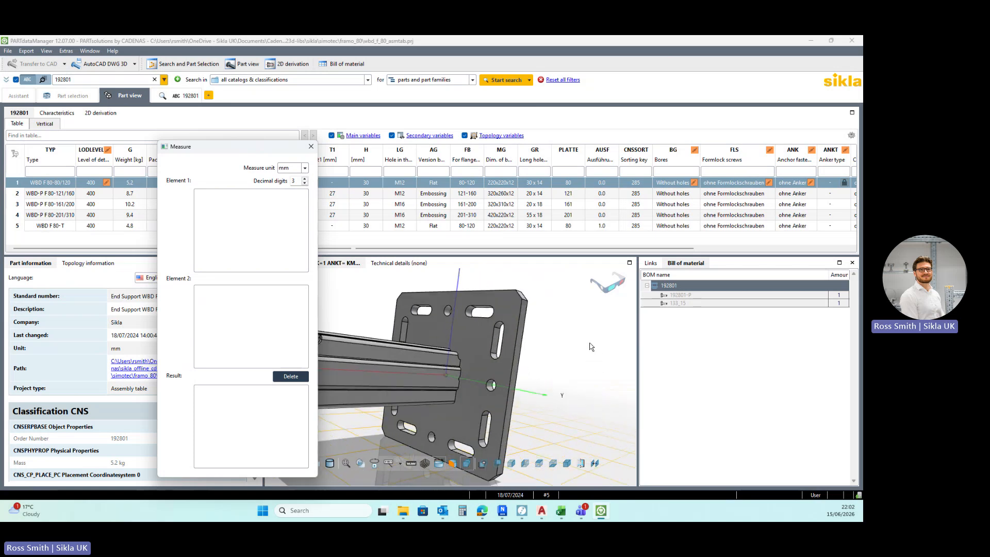
pyautogui.click(482, 358)
pyautogui.moveTo(523, 375); pyautogui.dragTo(479, 371)
pyautogui.click(404, 334)
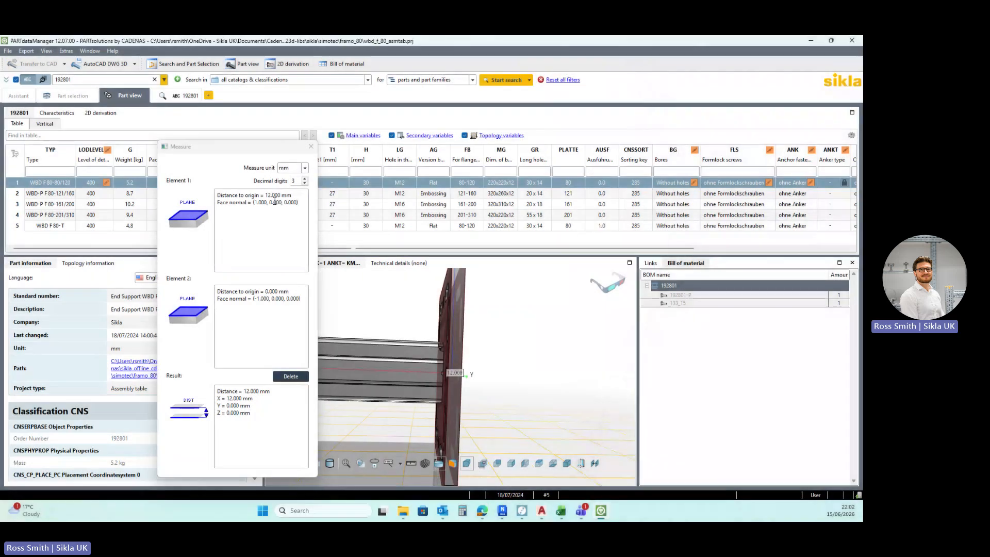
# Clear the thickness measurement, then measure the rounded end of a long hole in the base plate and clear that result
pyautogui.moveTo(388, 378); pyautogui.dragTo(500, 384)
pyautogui.click(290, 376)
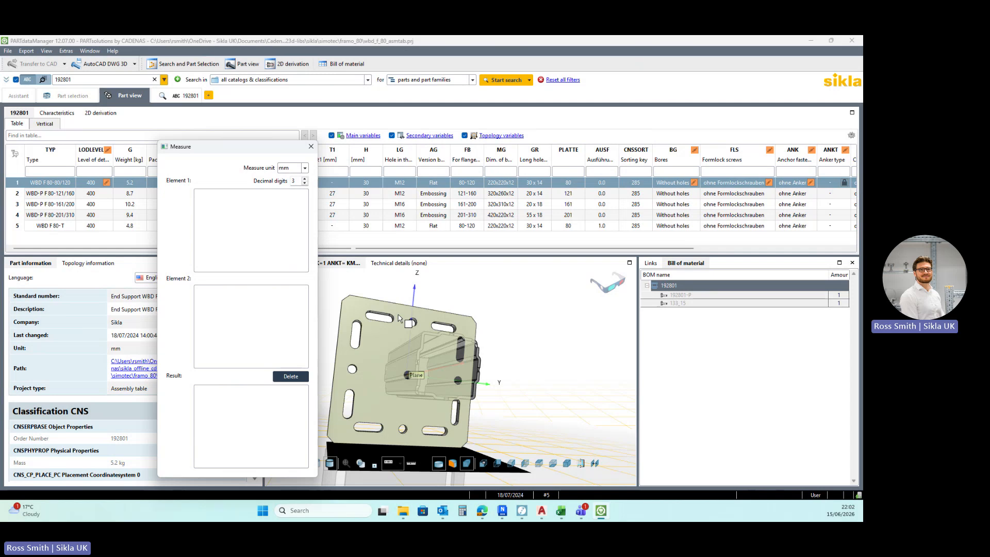
pyautogui.scroll(5, 412, 322)
pyautogui.scroll(2, 390, 320)
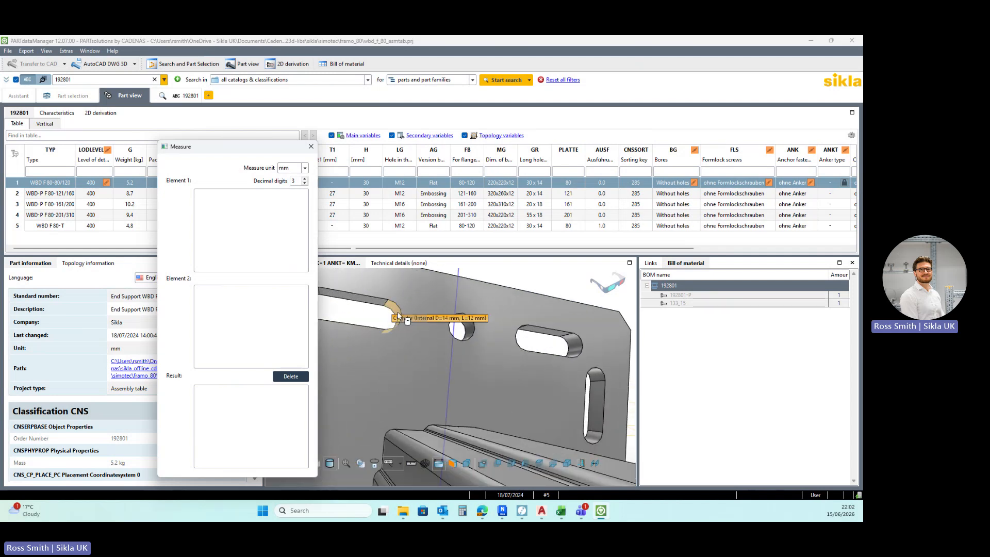
pyautogui.click(396, 308)
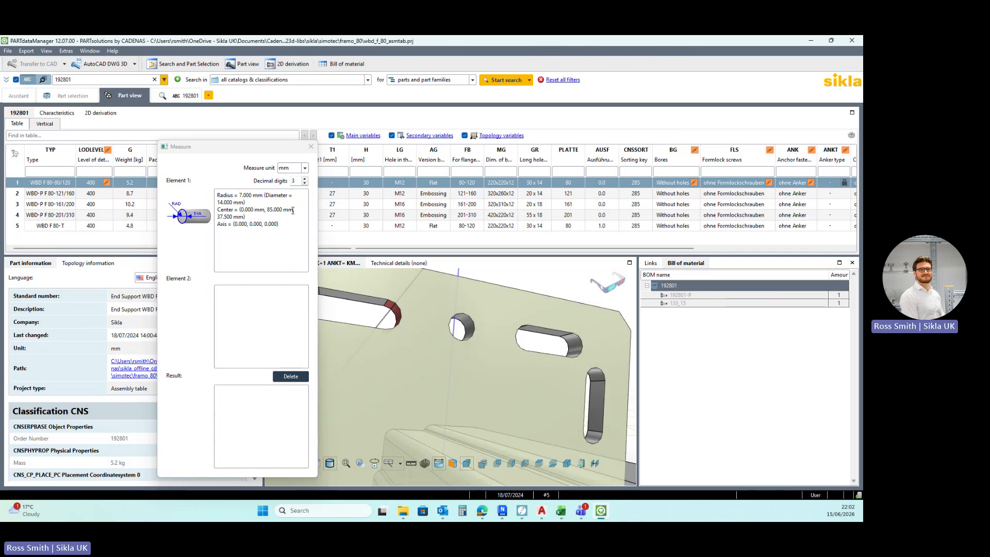
pyautogui.click(283, 378)
pyautogui.click(283, 377)
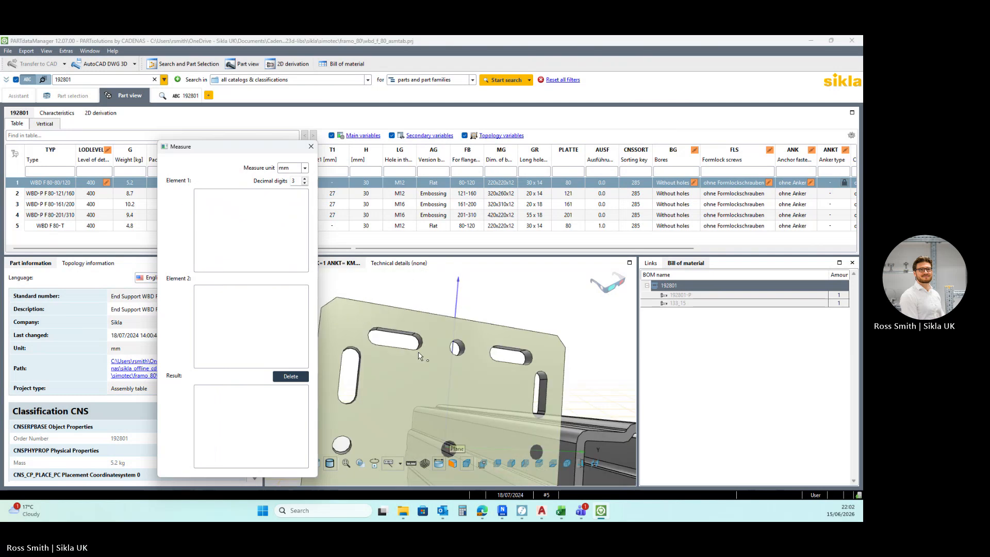
pyautogui.moveTo(431, 403); pyautogui.dragTo(396, 411)
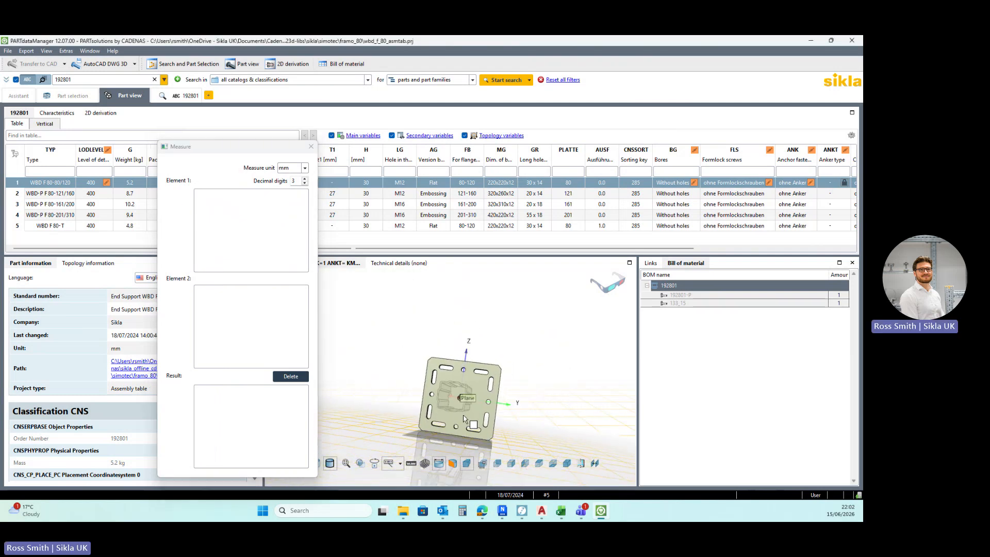
pyautogui.moveTo(470, 433)
pyautogui.mouseDown()
pyautogui.moveTo(472, 393)
pyautogui.moveTo(515, 409)
pyautogui.moveTo(513, 428)
pyautogui.moveTo(523, 423)
pyautogui.moveTo(491, 443)
pyautogui.moveTo(518, 429)
pyautogui.moveTo(474, 435)
pyautogui.moveTo(483, 437)
pyautogui.mouseUp()
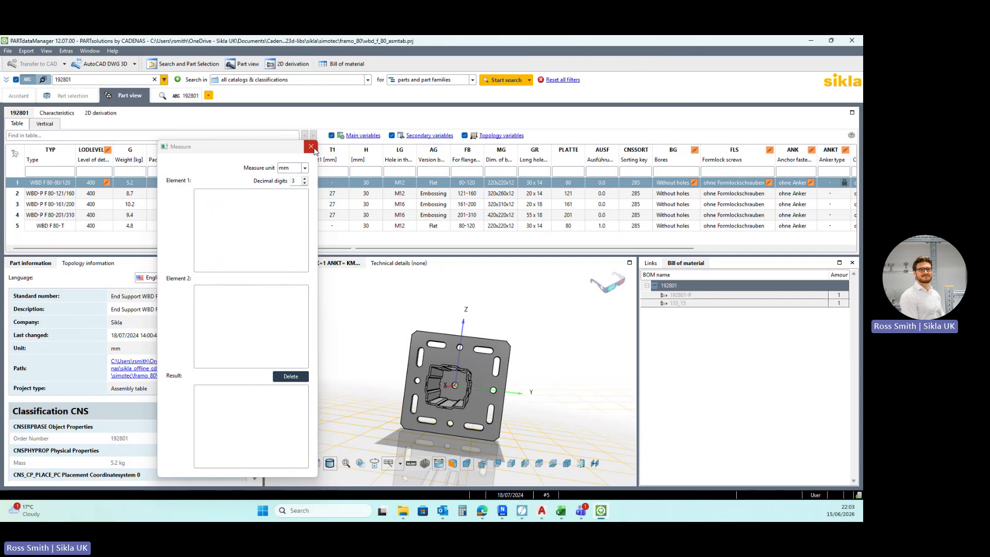
# Close the measurement dialog, generate the Right +X view as a 2D derivation and enlarge its drawing area
pyautogui.click(313, 148)
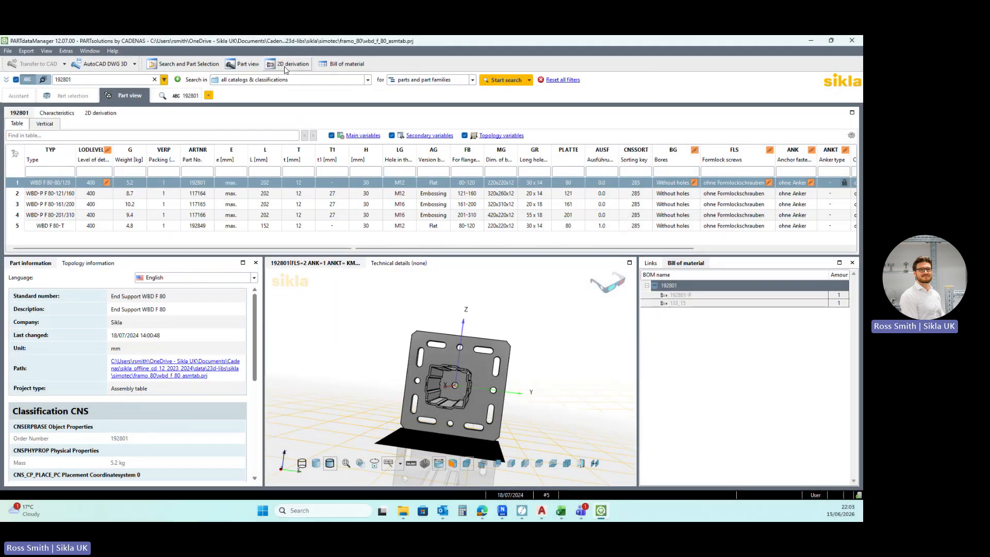
pyautogui.click(285, 69)
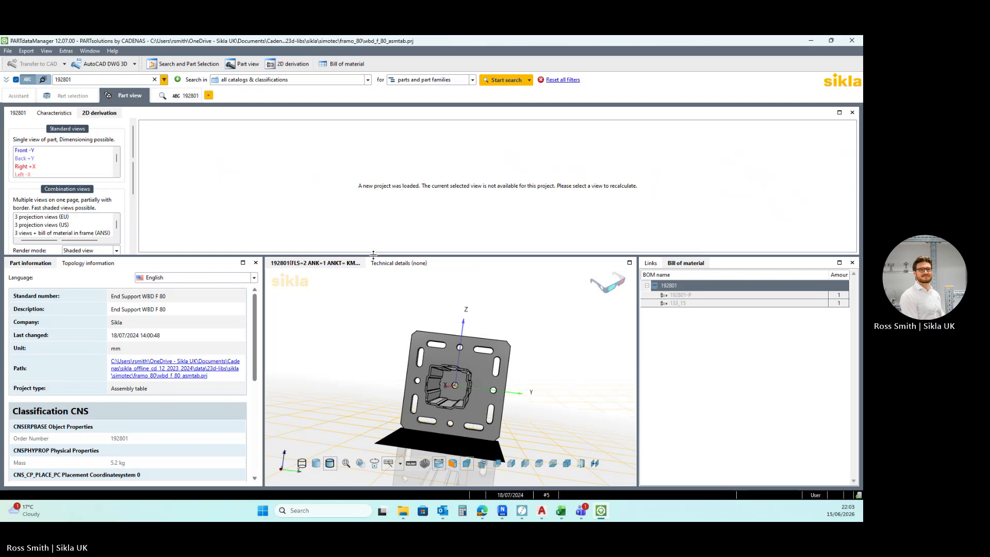
pyautogui.click(34, 151)
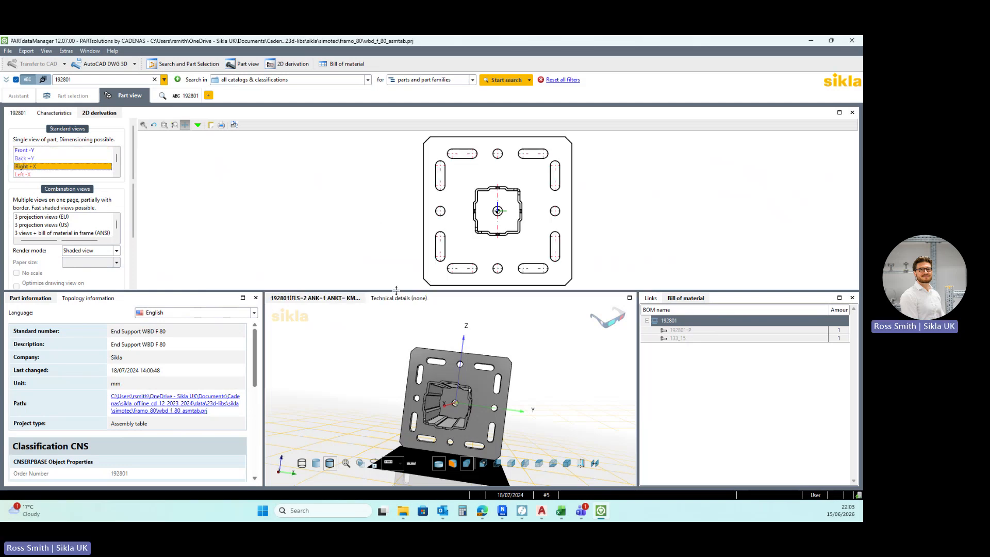
pyautogui.moveTo(396, 290); pyautogui.dragTo(400, 305)
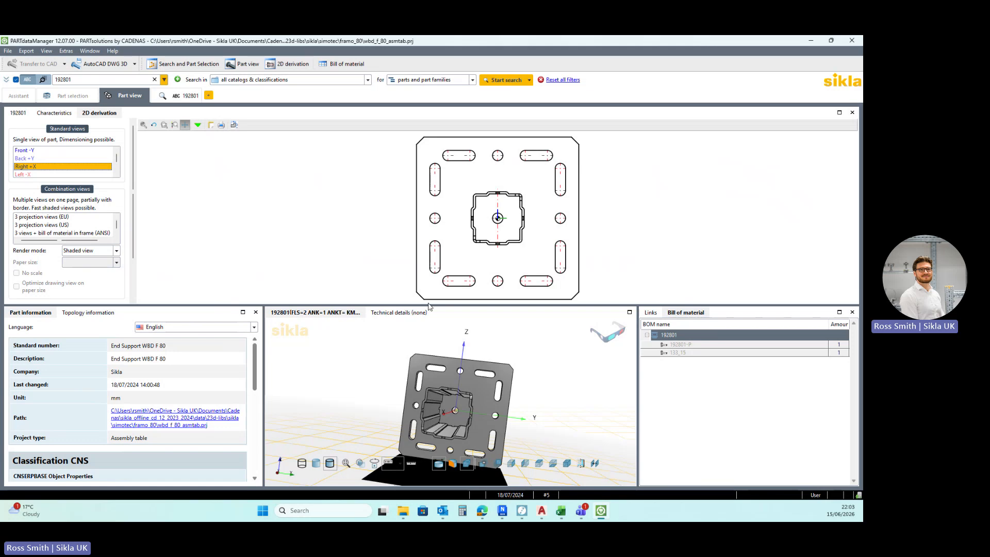
pyautogui.scroll(-2, 511, 224)
pyautogui.scroll(1, 549, 199)
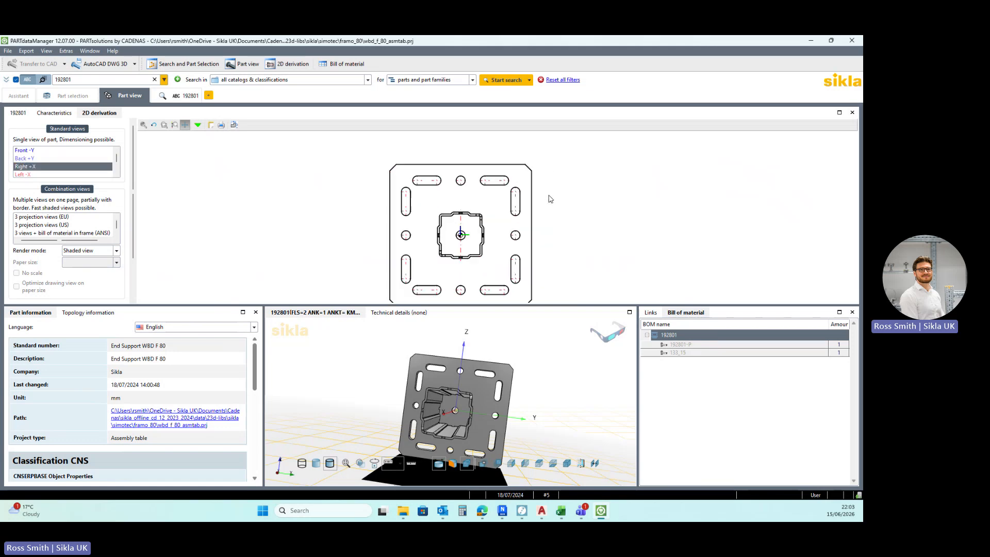
pyautogui.scroll(1, 538, 168)
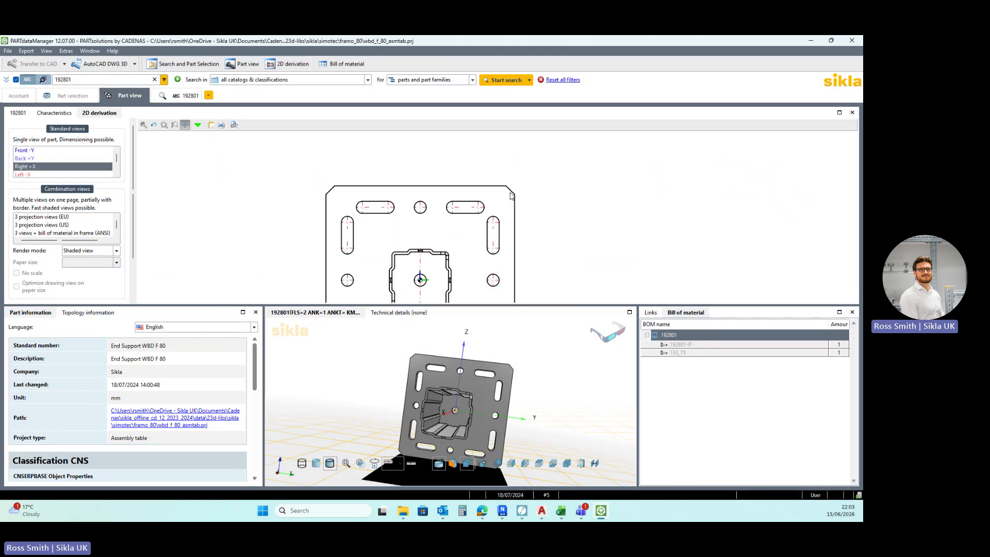
pyautogui.scroll(1, 520, 219)
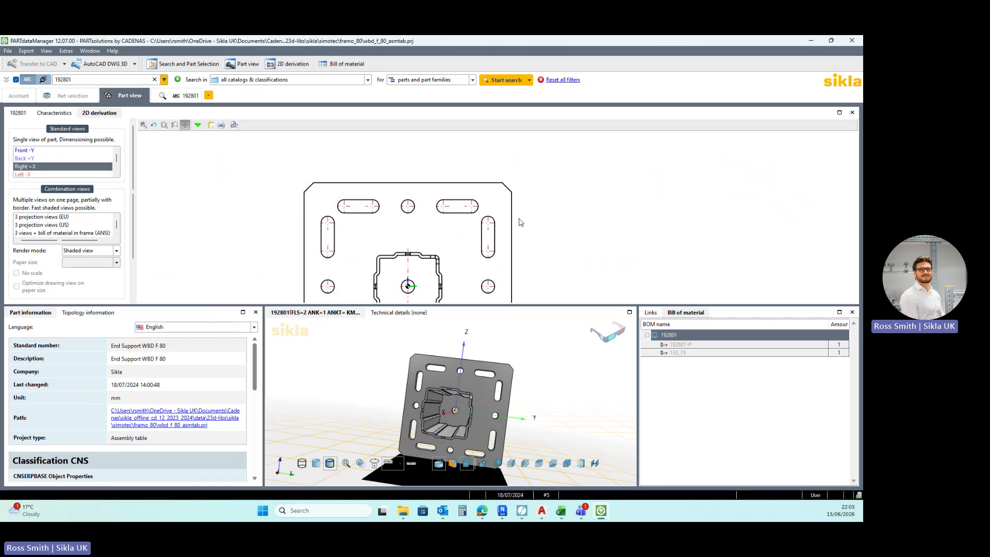
pyautogui.scroll(1, 464, 194)
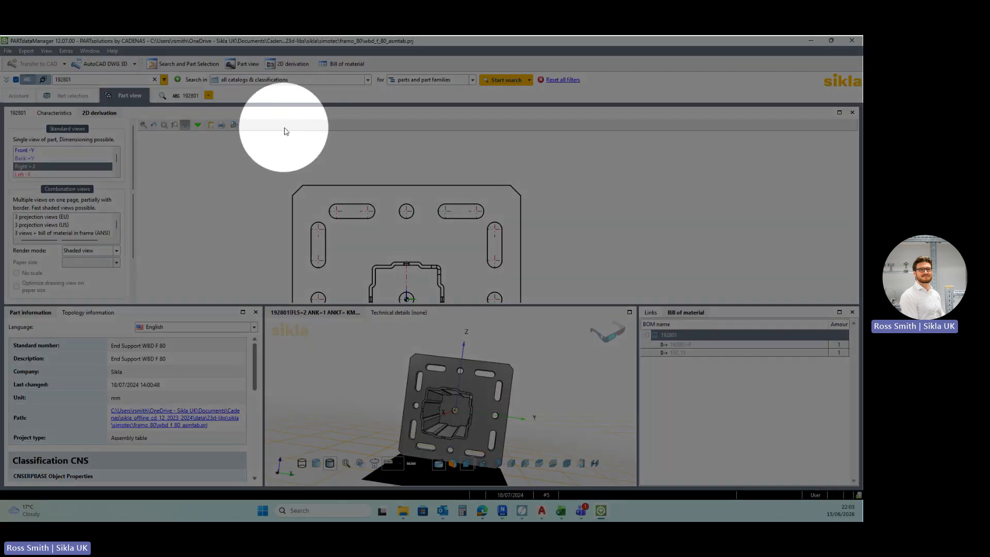
# Turn on dimensioning mode and dimension the base plate's overall width above its upper edge
pyautogui.rightClick(334, 172)
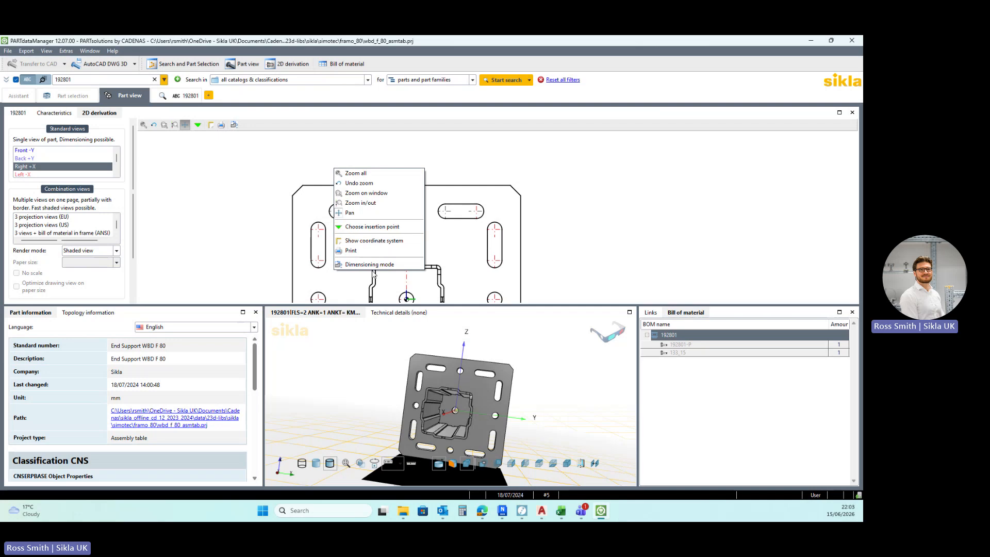
pyautogui.click(368, 265)
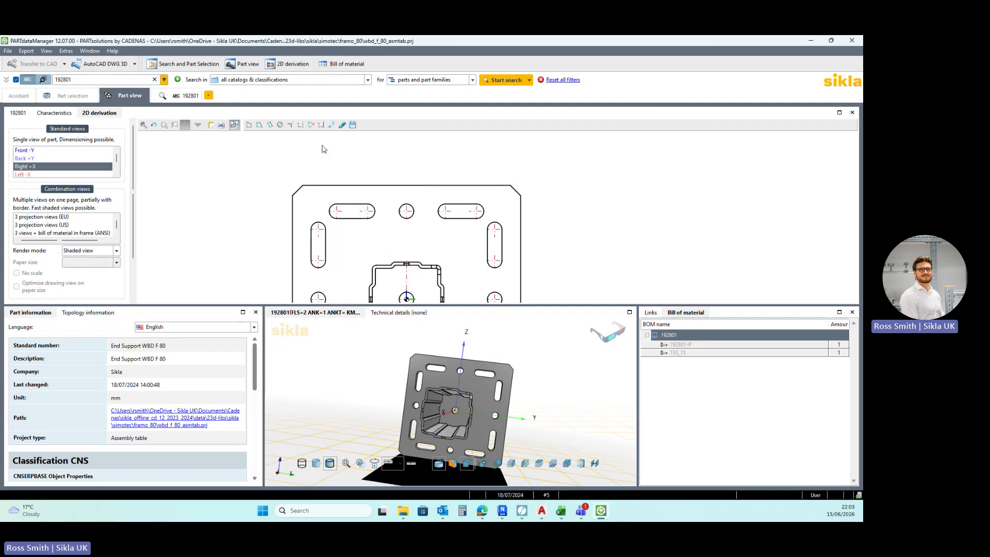
pyautogui.press('ctrl')
pyautogui.press('ctrl')
pyautogui.scroll(-1, 519, 217)
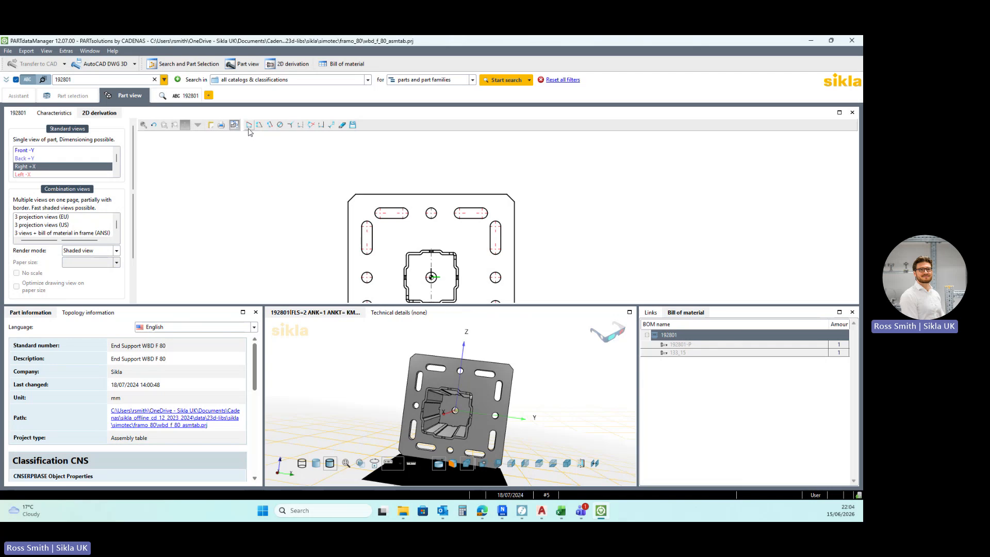
pyautogui.click(249, 128)
pyautogui.click(514, 202)
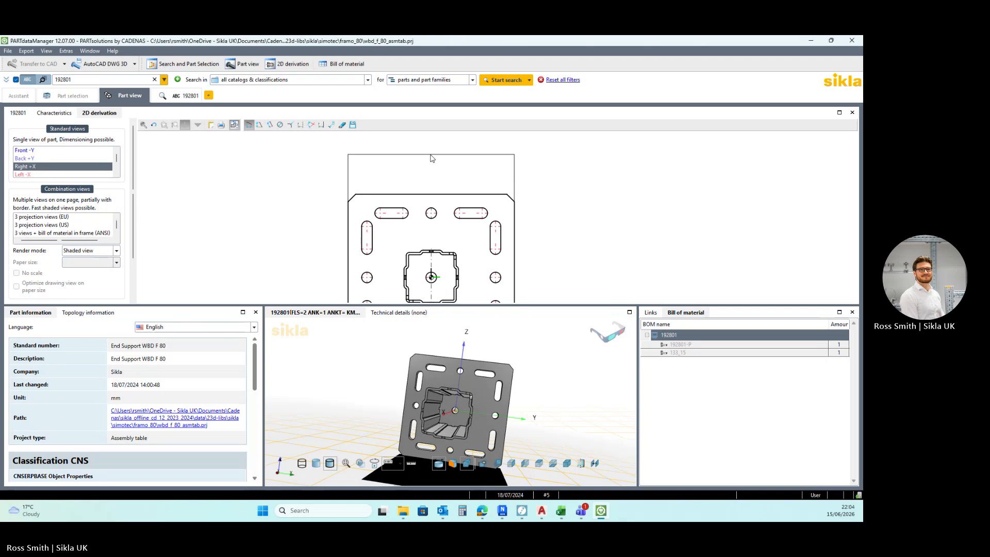
pyautogui.click(432, 158)
# Set the text height of the plate width dimension to 5
pyautogui.moveTo(481, 165); pyautogui.dragTo(576, 139)
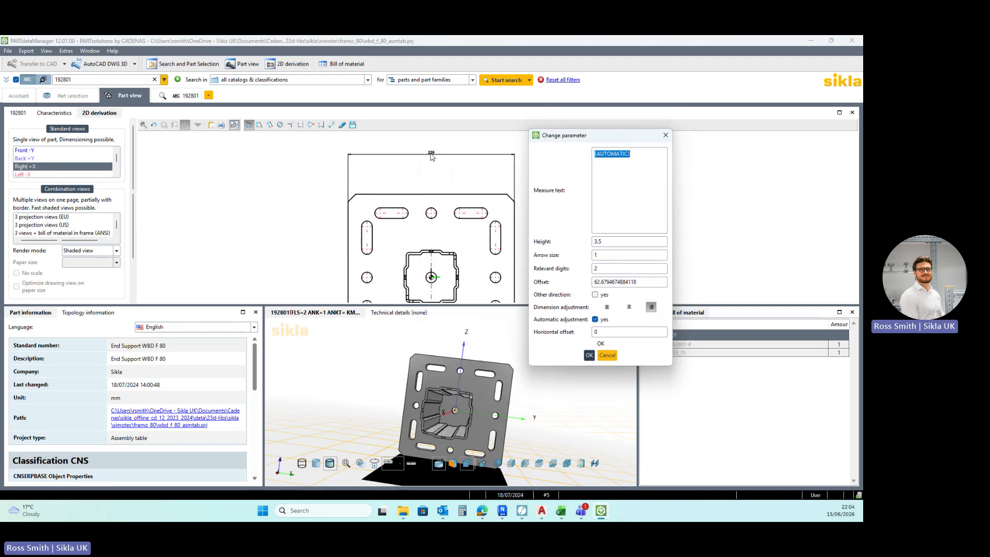
pyautogui.click(598, 242)
pyautogui.write('5')
pyautogui.click(589, 355)
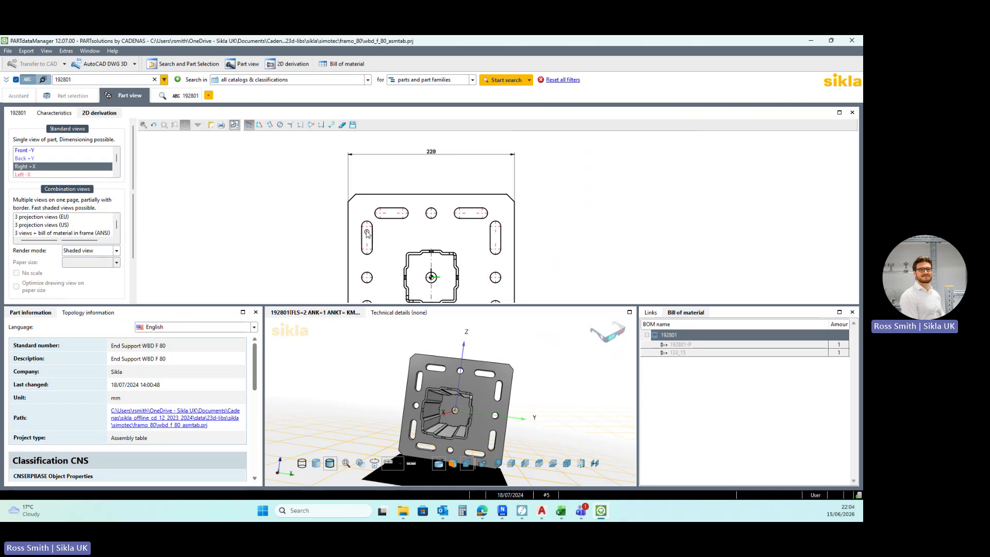
# Add a radius dimension to the outer rounded end of the upper-right horizontal long hole, keeping the default parameters
pyautogui.scroll(-5, 356, 224)
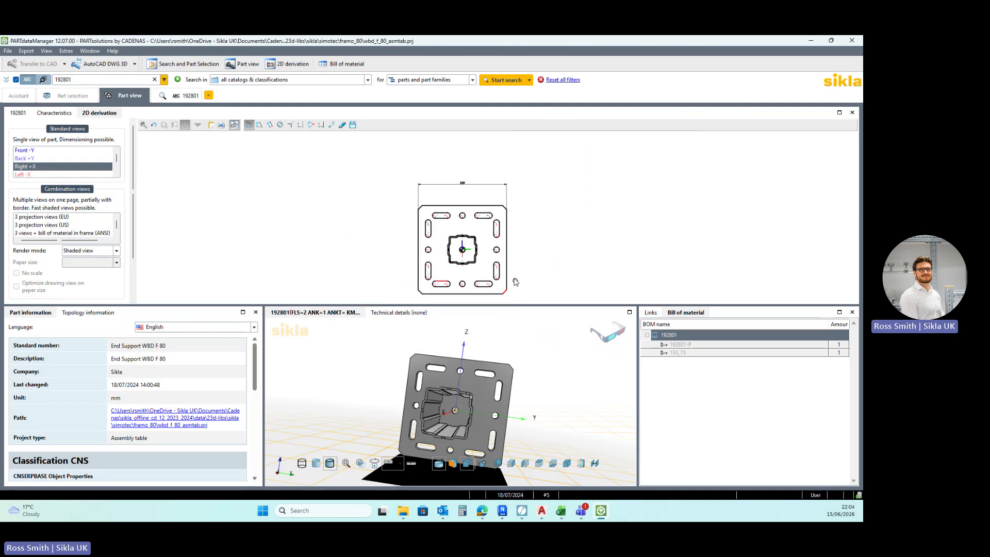
pyautogui.scroll(2, 501, 172)
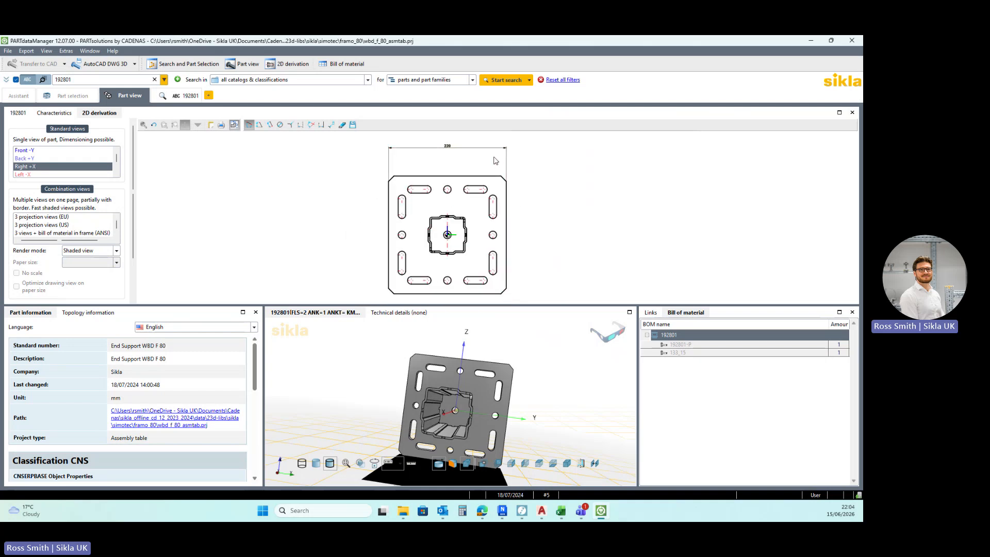
pyautogui.scroll(4, 494, 161)
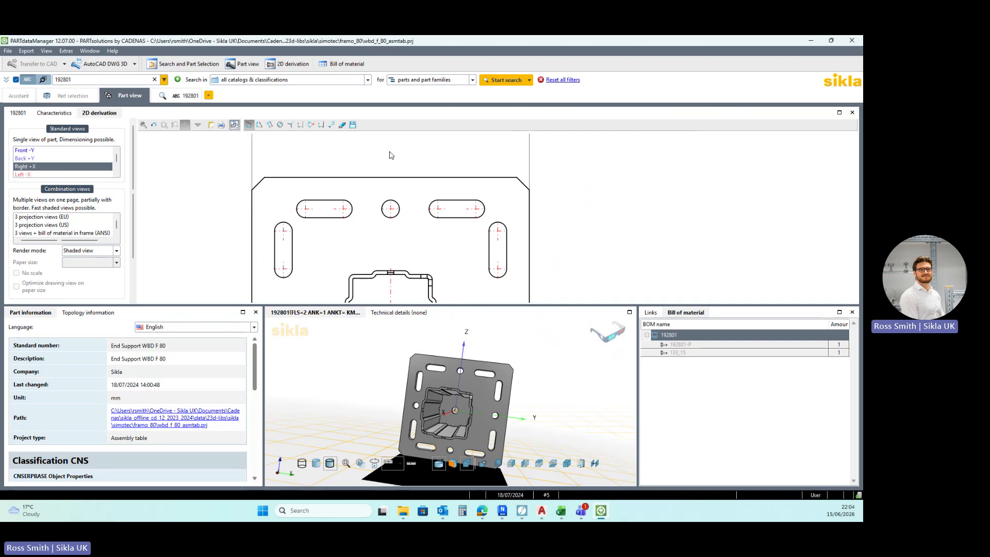
pyautogui.click(291, 126)
pyautogui.click(484, 206)
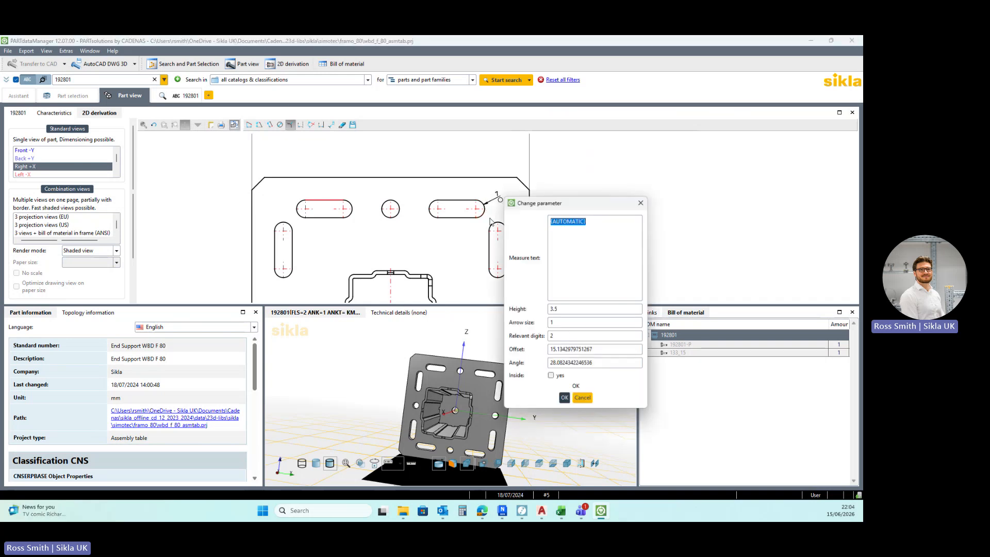
pyautogui.click(498, 198)
pyautogui.click(567, 398)
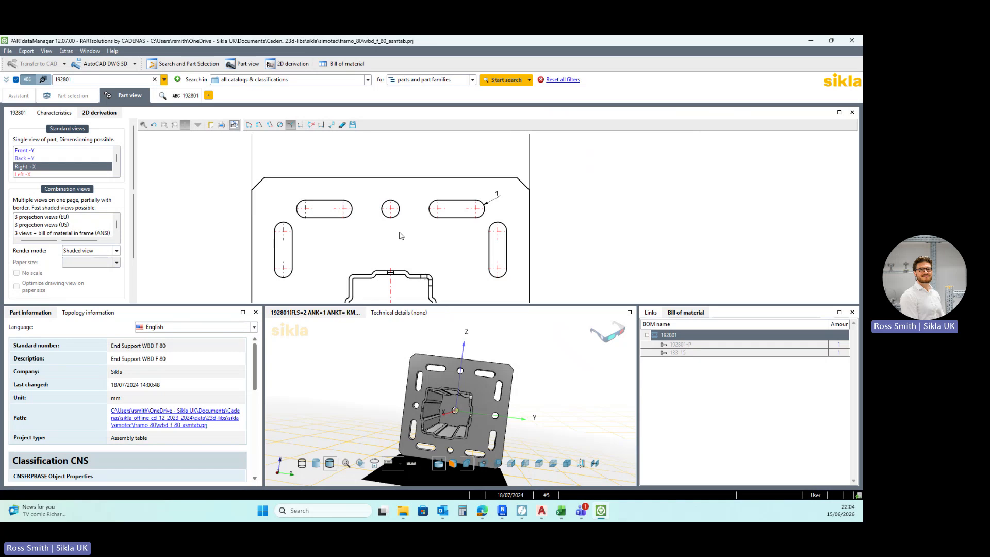
# Dimension the horizontal distance between the outer arc centres of the two upper long holes, keeping the default parameters
pyautogui.scroll(-8, 401, 236)
pyautogui.scroll(5, 479, 197)
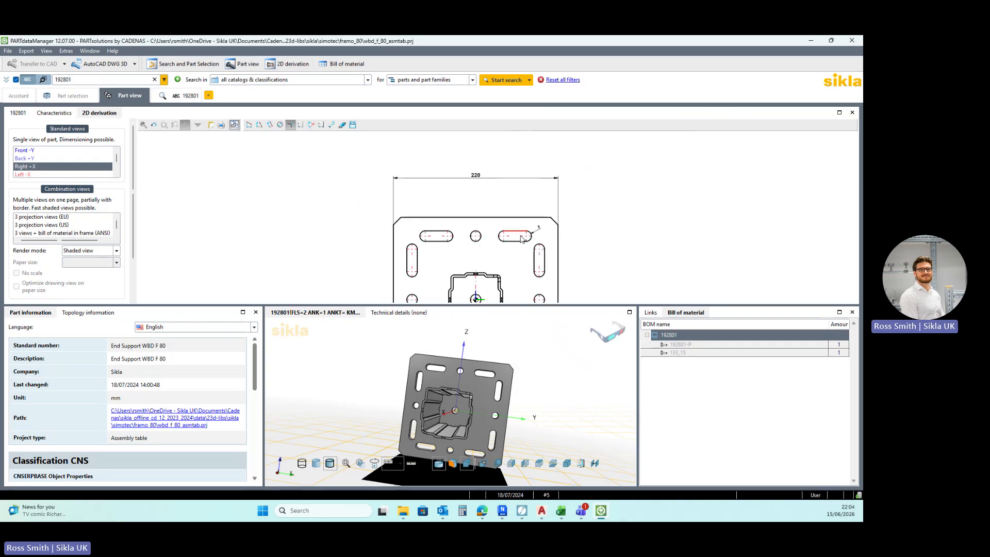
pyautogui.scroll(4, 522, 238)
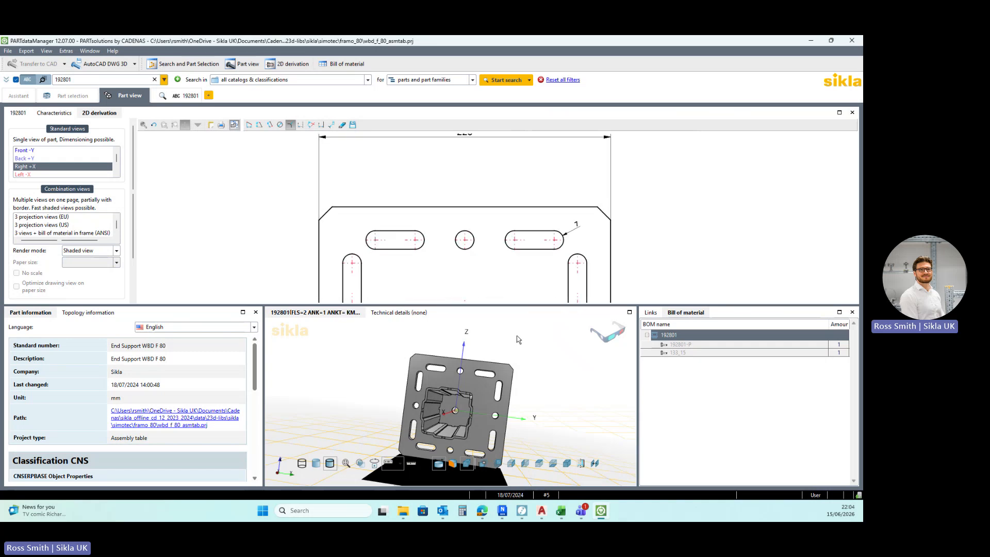
pyautogui.press('ctrl')
pyautogui.press('ctrl')
pyautogui.click(249, 125)
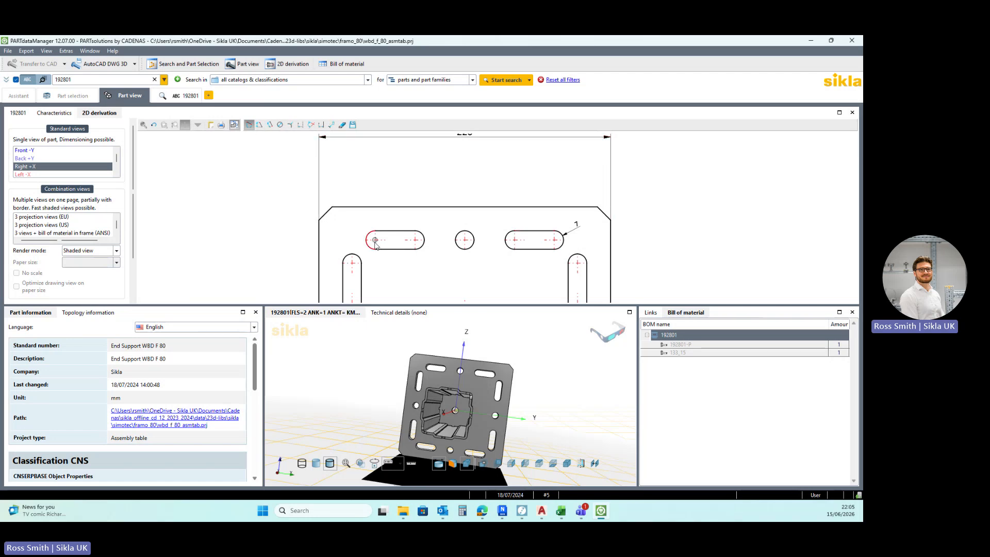
pyautogui.click(376, 240)
pyautogui.click(554, 240)
pyautogui.click(468, 179)
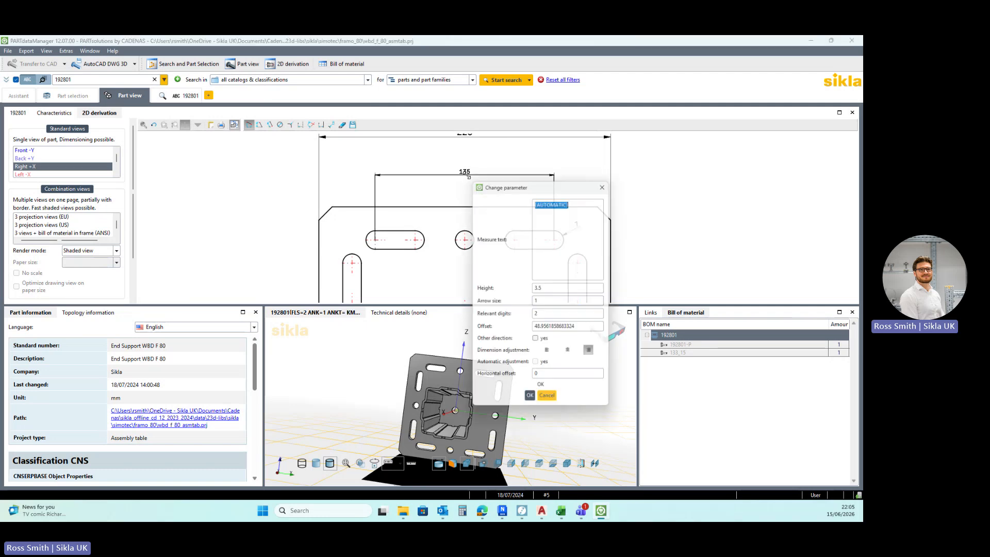
pyautogui.click(532, 401)
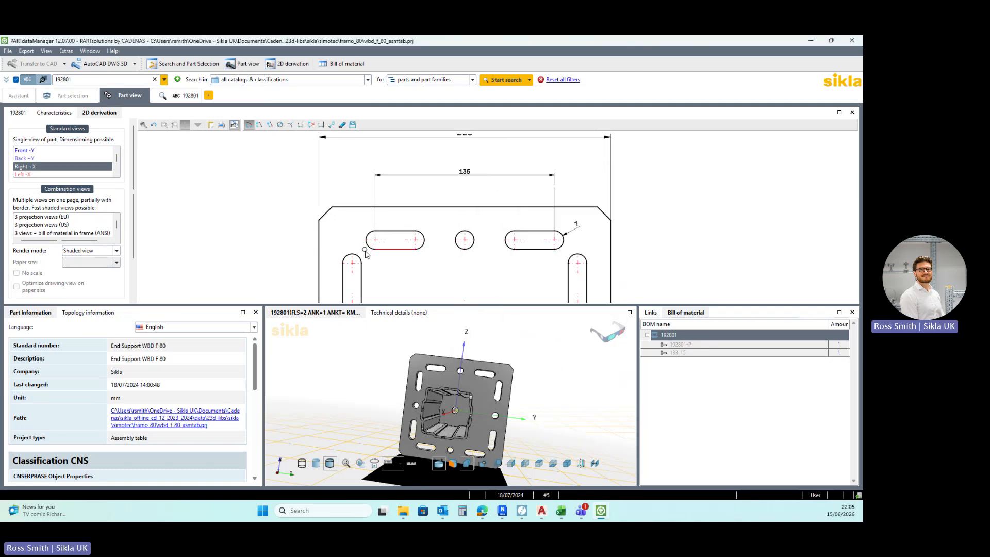
# Return to the end support's variants table and filter it by the type WBD F 80-80/120
pyautogui.scroll(-5, 366, 250)
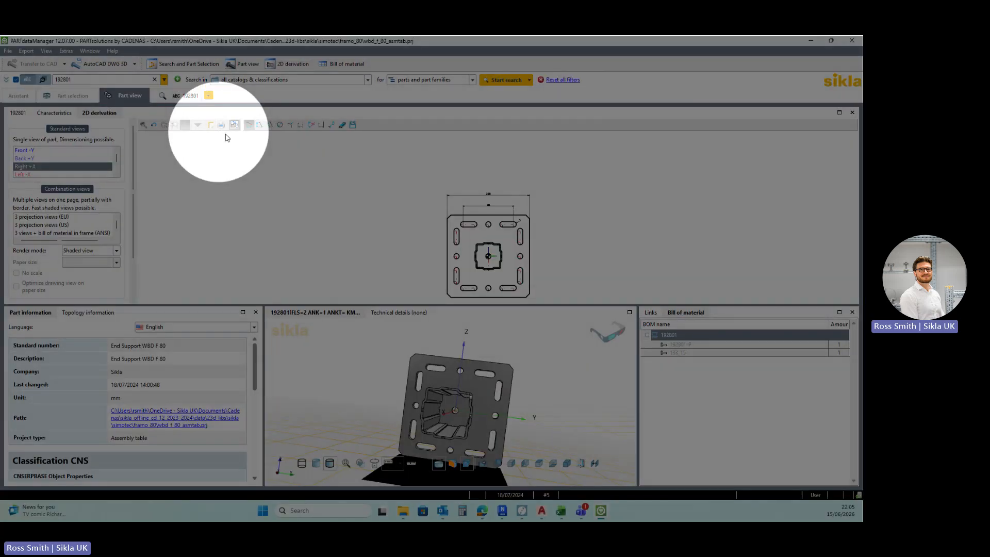
pyautogui.scroll(2, 564, 277)
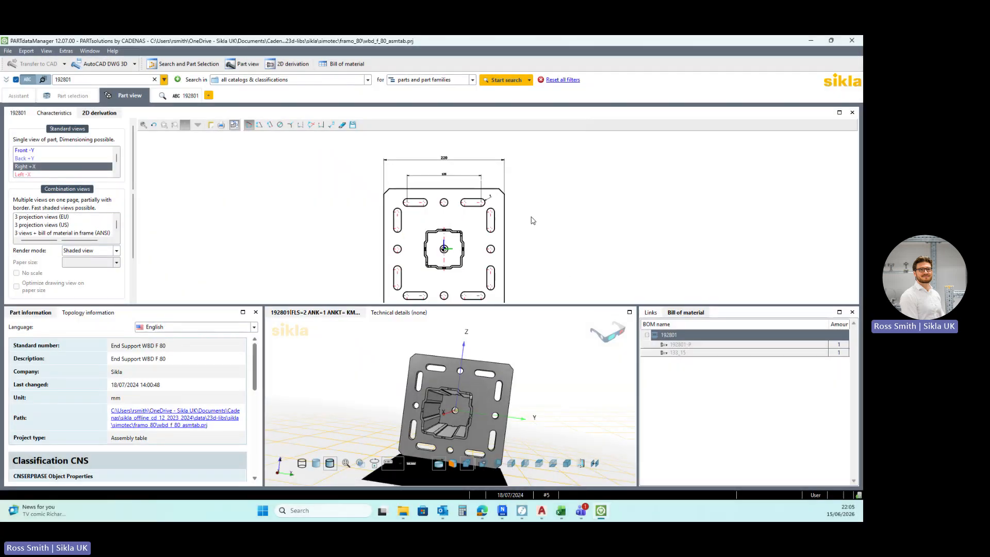
pyautogui.scroll(-1, 527, 226)
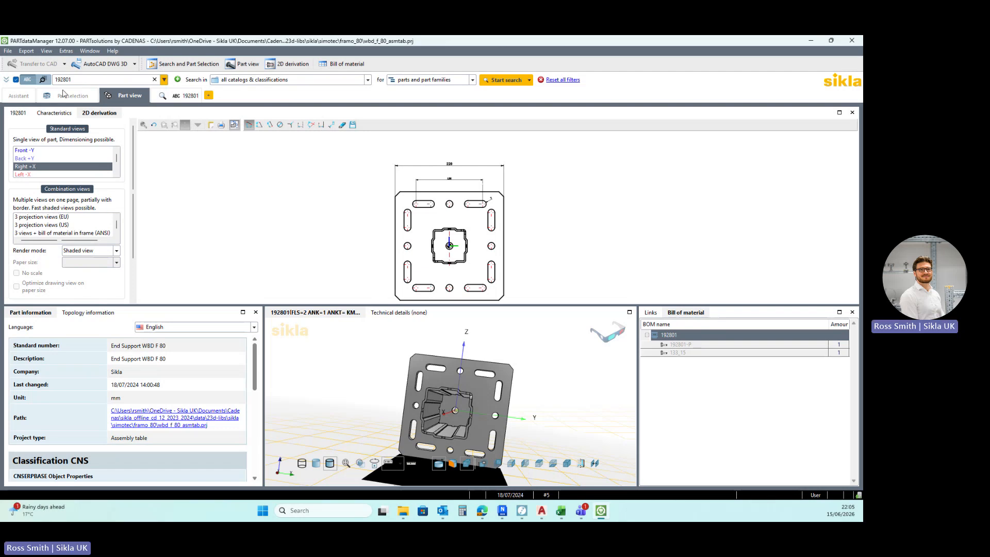
pyautogui.click(19, 113)
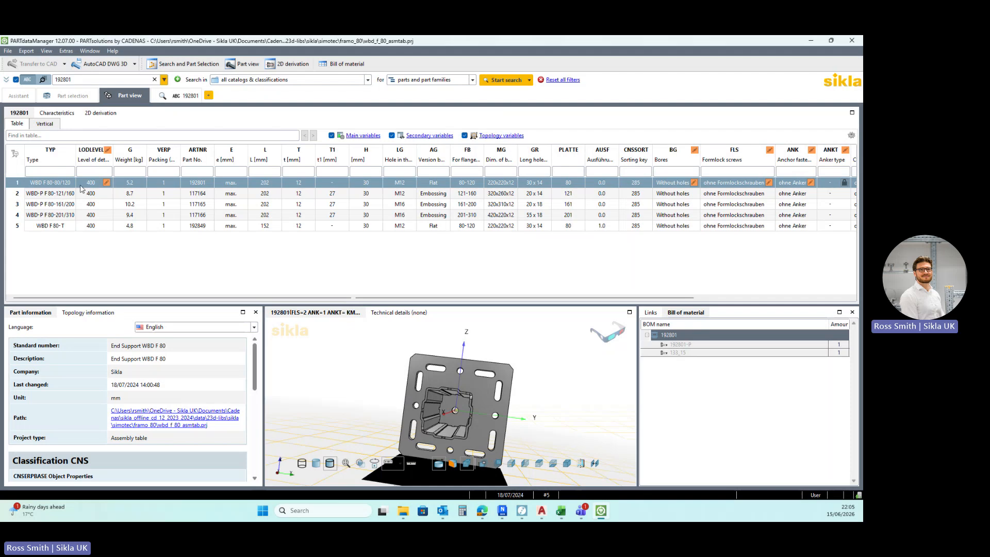
pyautogui.doubleClick(61, 185)
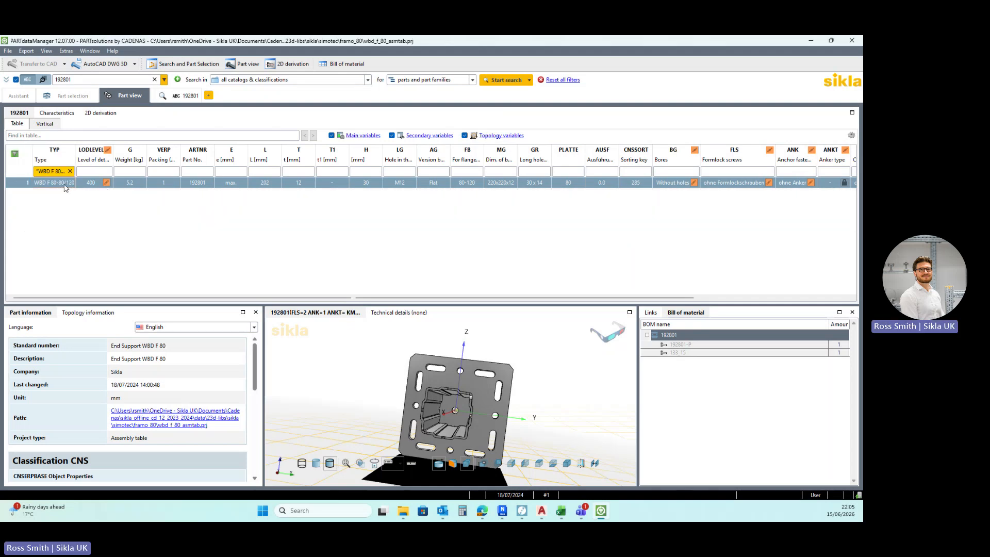
# Switch the end support's level of detail to 300 for comparison, and return it to 400
pyautogui.click(106, 183)
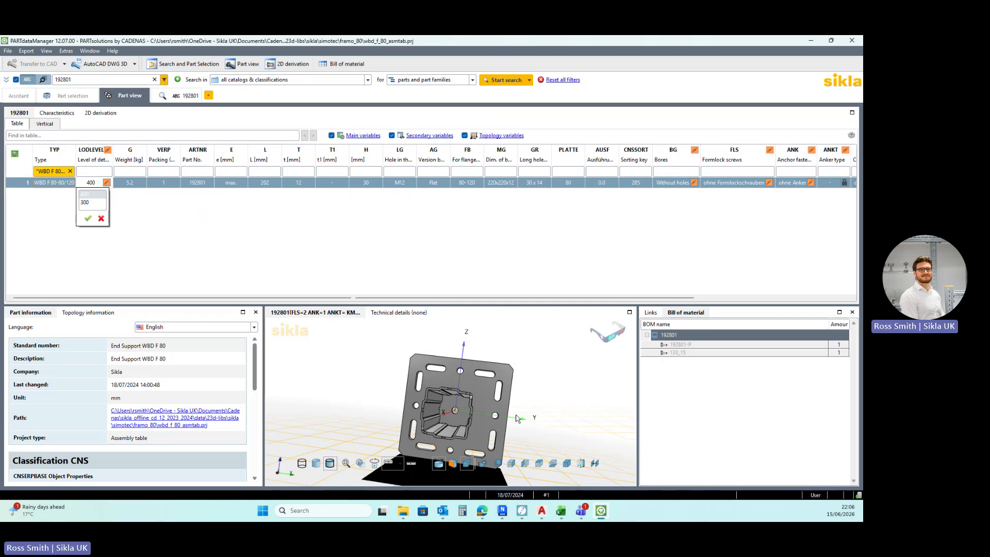
pyautogui.click(85, 202)
pyautogui.click(88, 218)
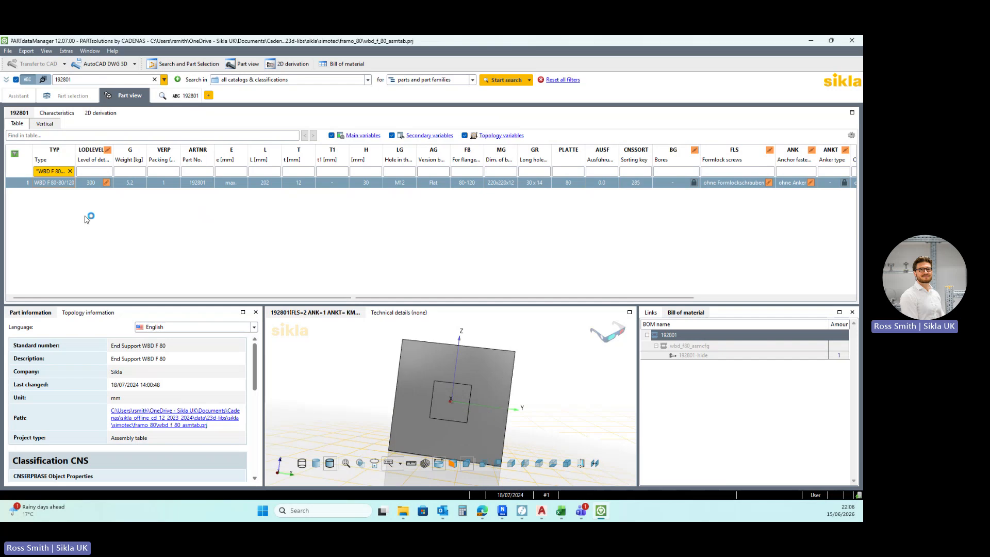
pyautogui.click(106, 182)
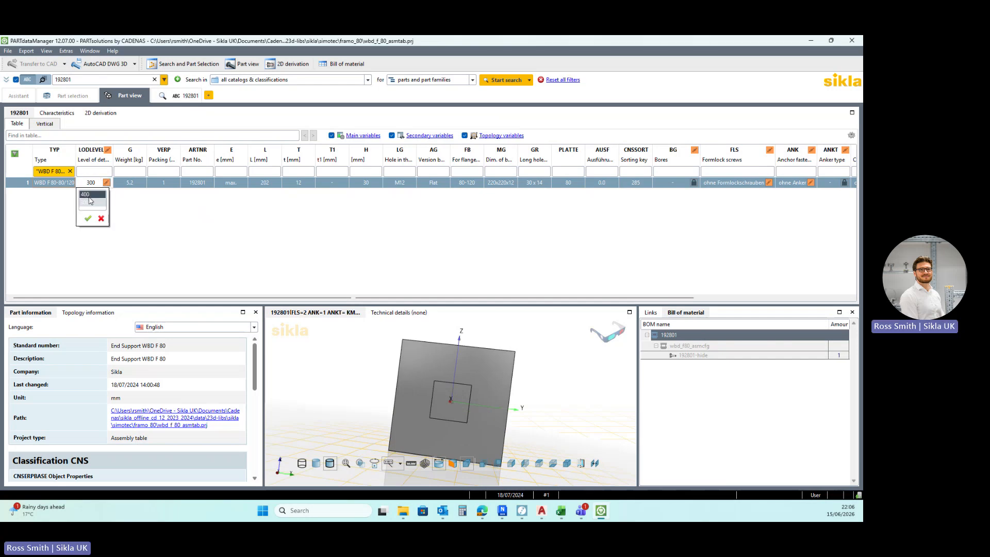
pyautogui.click(85, 195)
pyautogui.click(87, 218)
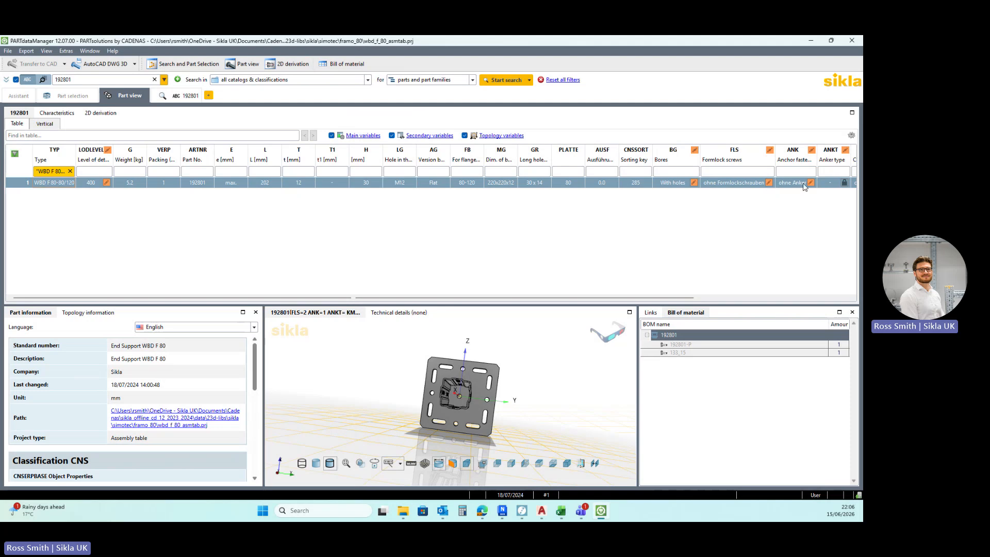
# Set the end support's anchor fastening to mit Anker
pyautogui.moveTo(502, 377); pyautogui.dragTo(457, 383)
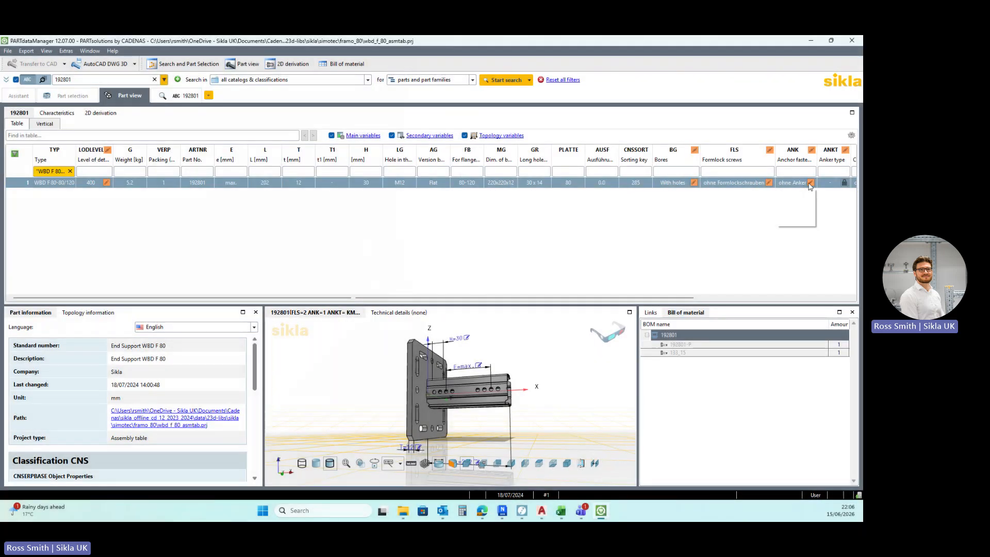
pyautogui.click(810, 184)
pyautogui.click(792, 202)
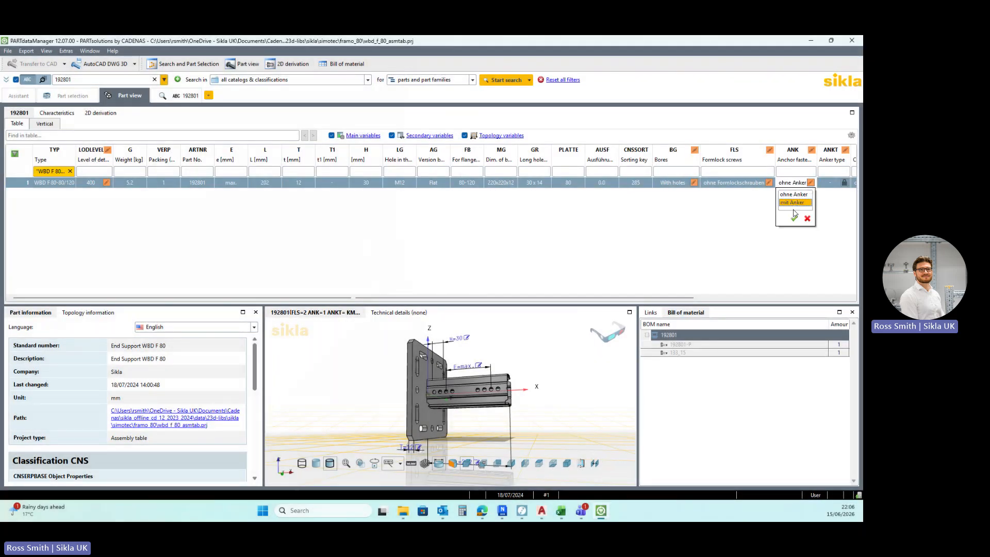
pyautogui.click(795, 218)
pyautogui.scroll(2, 417, 431)
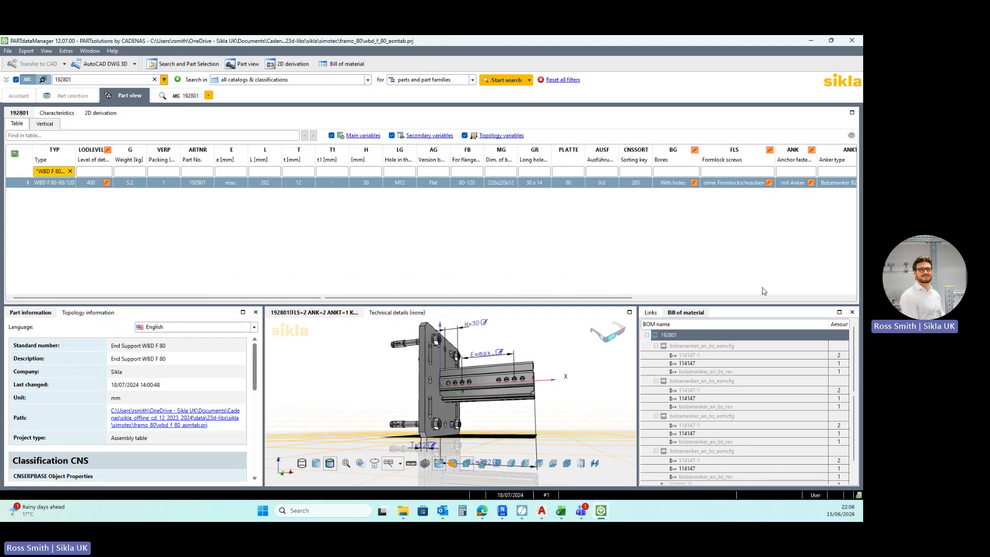
# Set the end support's anchor type to Klebeanker VMZ M12
pyautogui.moveTo(518, 300); pyautogui.dragTo(692, 293)
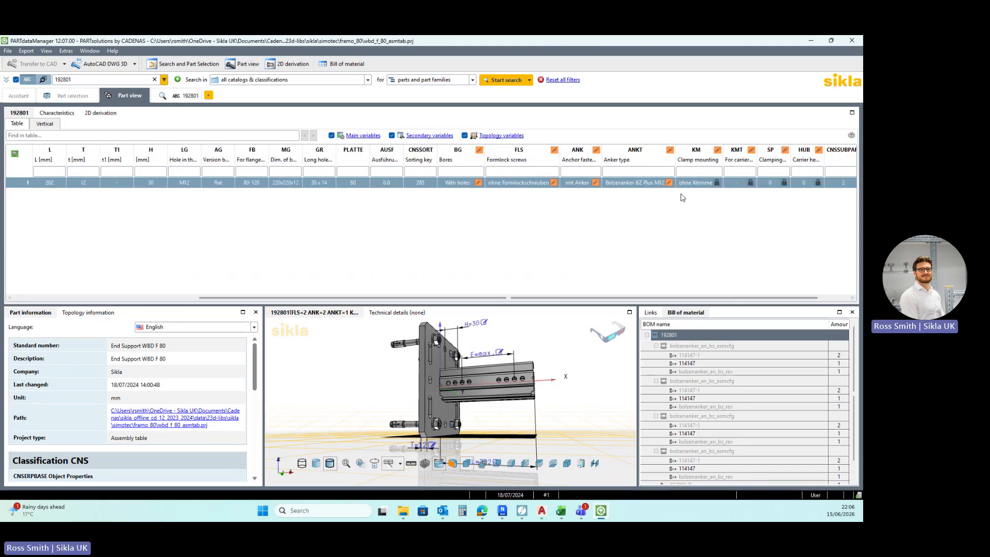
pyautogui.click(669, 182)
pyautogui.click(637, 202)
pyautogui.click(652, 219)
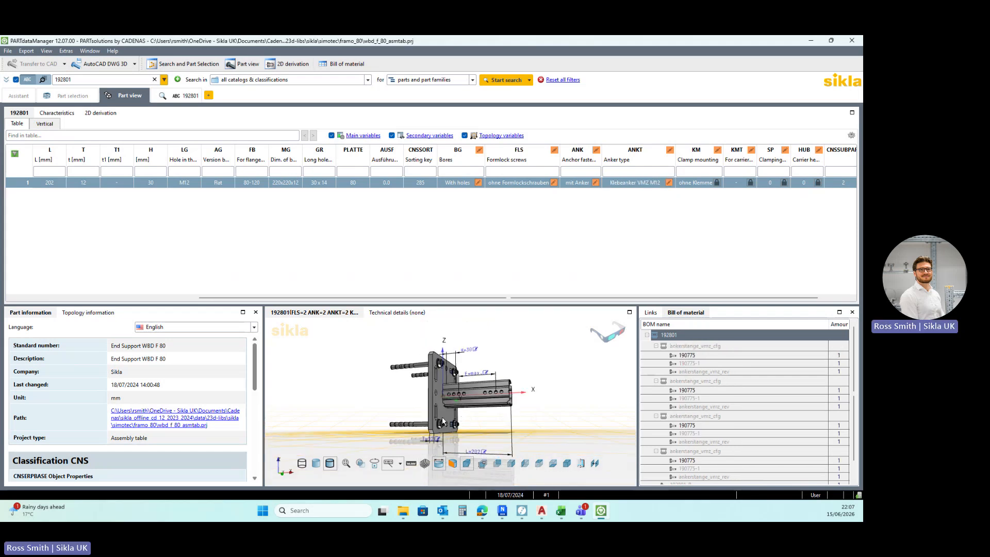
pyautogui.scroll(2, 443, 420)
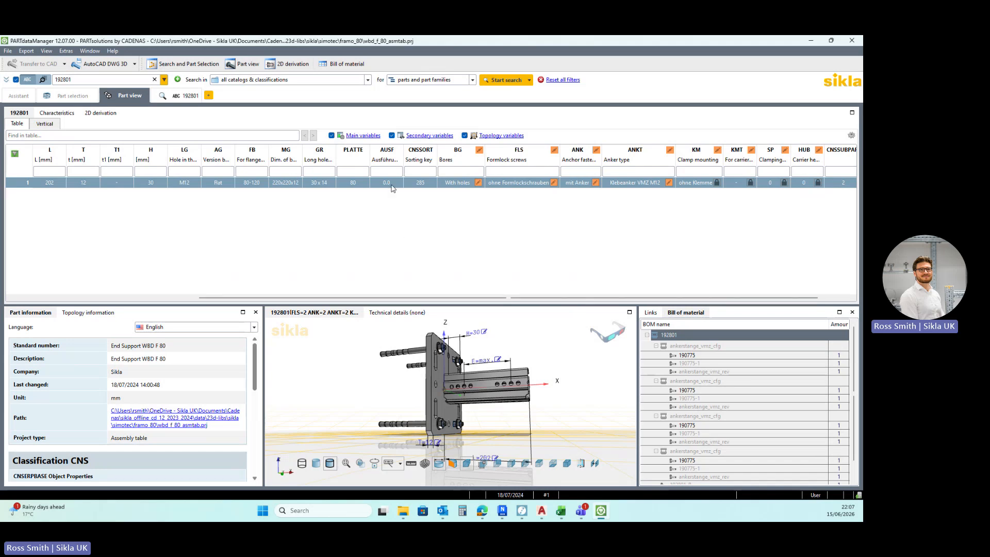
# Search all catalogs for LC-HV and open the part family Pipe Shoe LC-HV 90 HCP
pyautogui.doubleClick(74, 79)
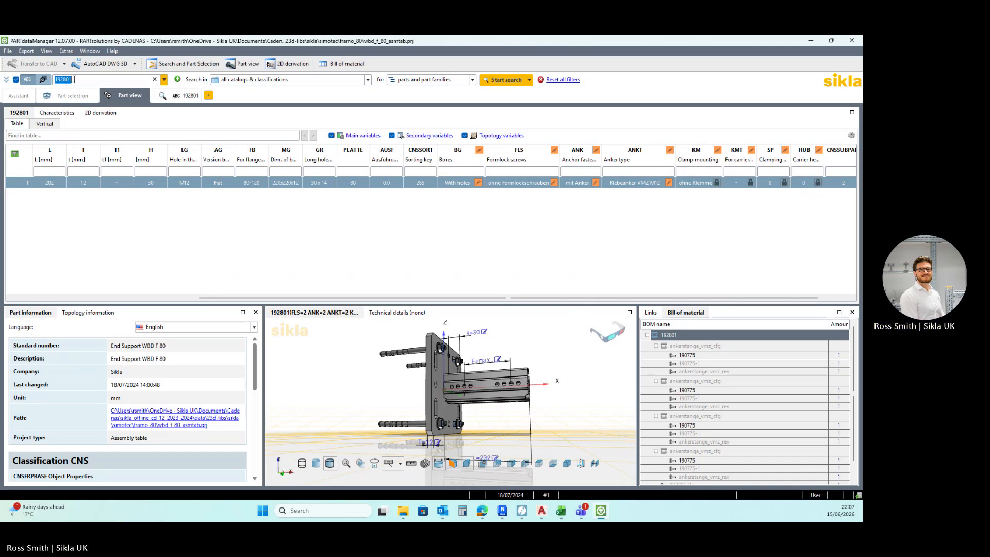
pyautogui.write('L')
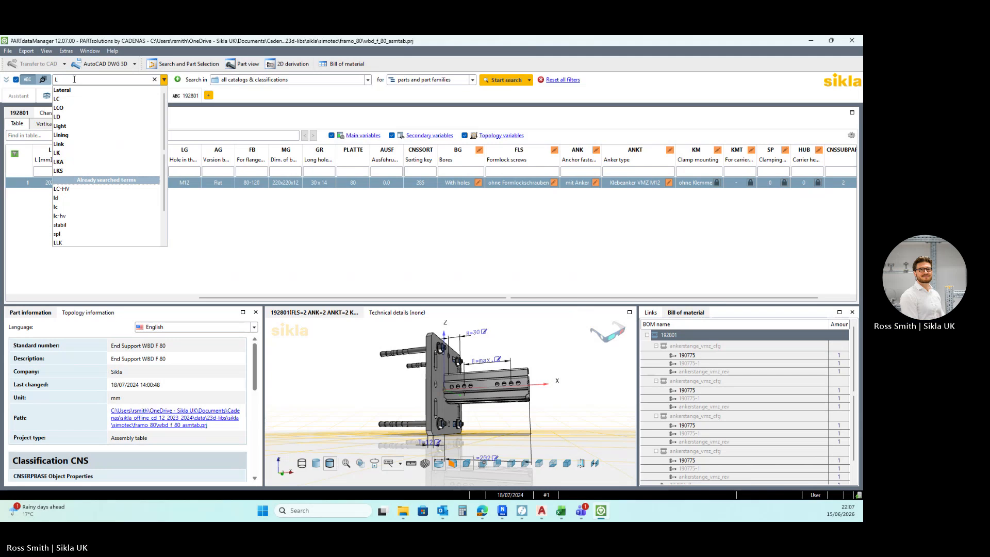
pyautogui.write('C-HV')
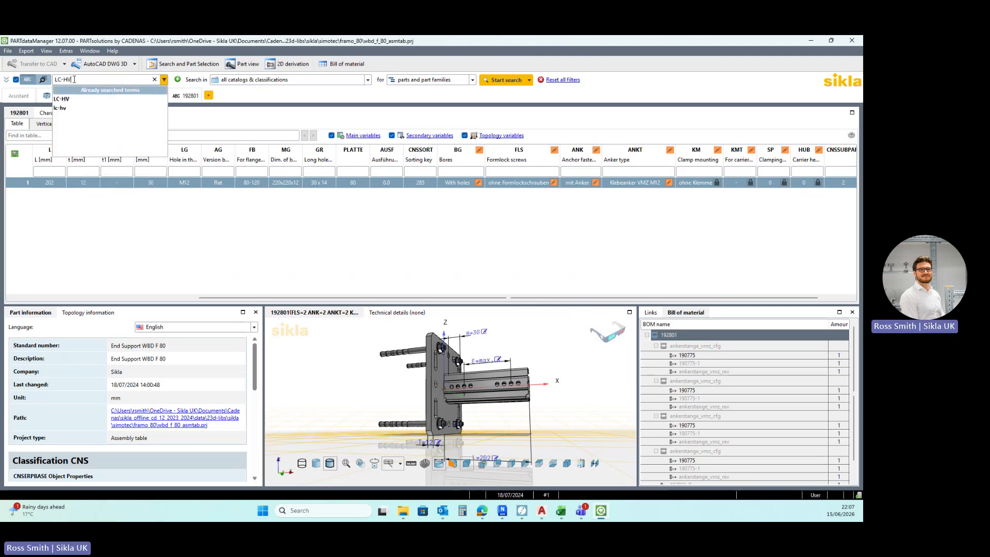
pyautogui.press('ctrl')
pyautogui.press('ctrl')
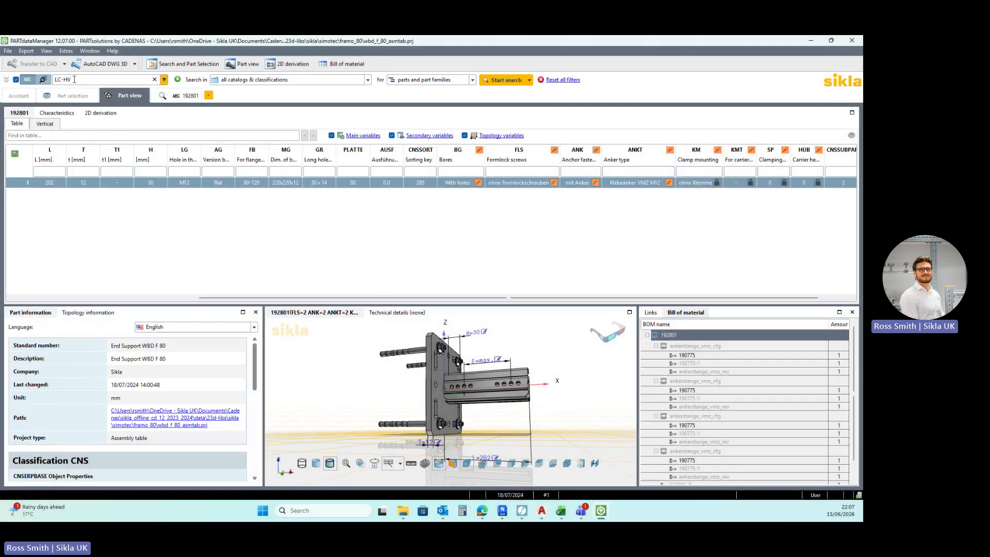
pyautogui.press('Return')
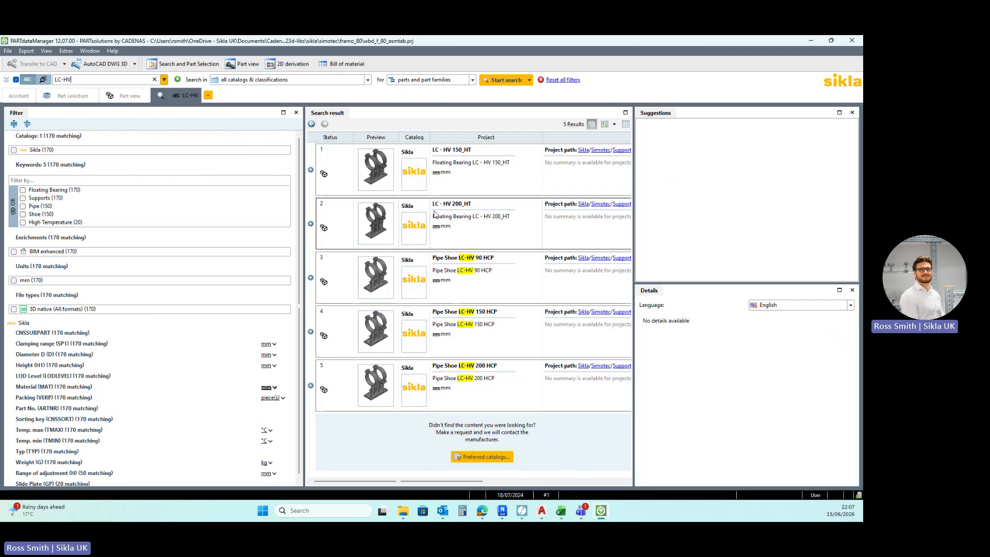
pyautogui.press('ctrl')
pyautogui.press('ctrl')
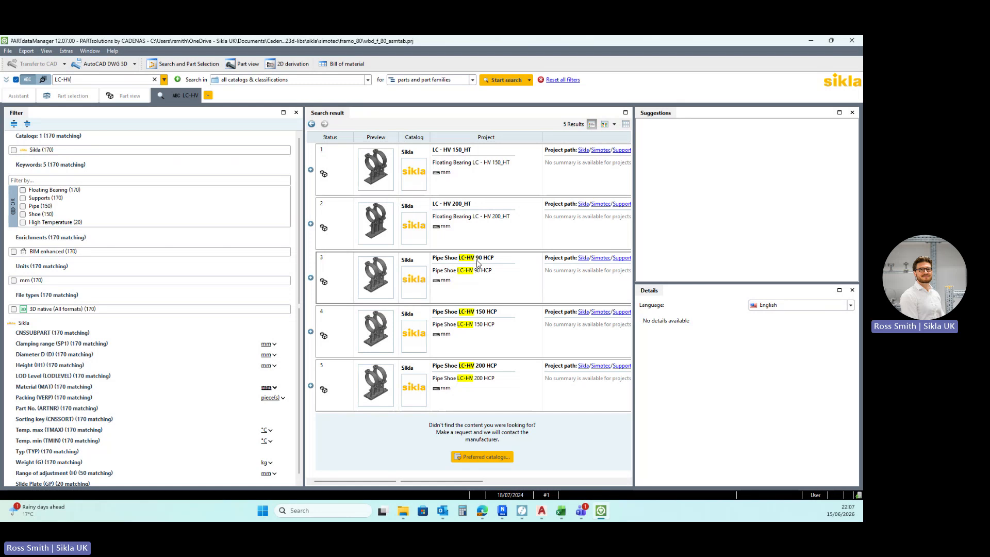
pyautogui.doubleClick(475, 293)
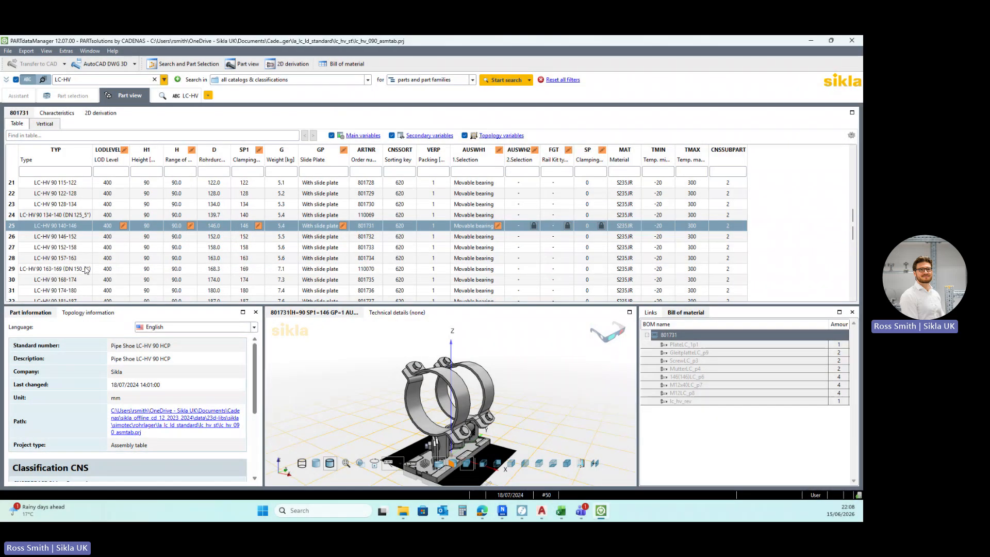
# Look through the full list of pipe shoe variants and filter it by the type LC-HV 90 163-169 (DN 150_6")
pyautogui.click(86, 272)
pyautogui.doubleClick(85, 273)
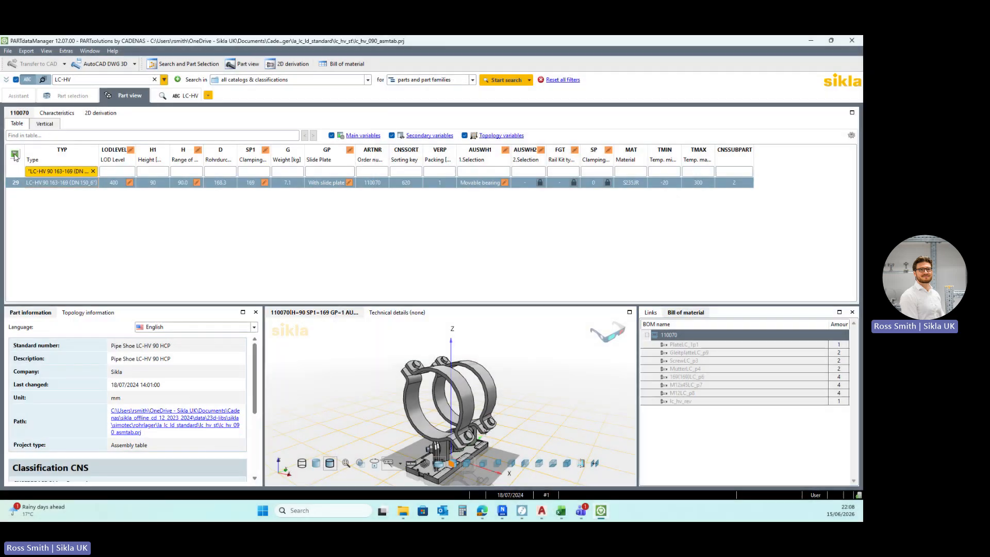
pyautogui.click(15, 155)
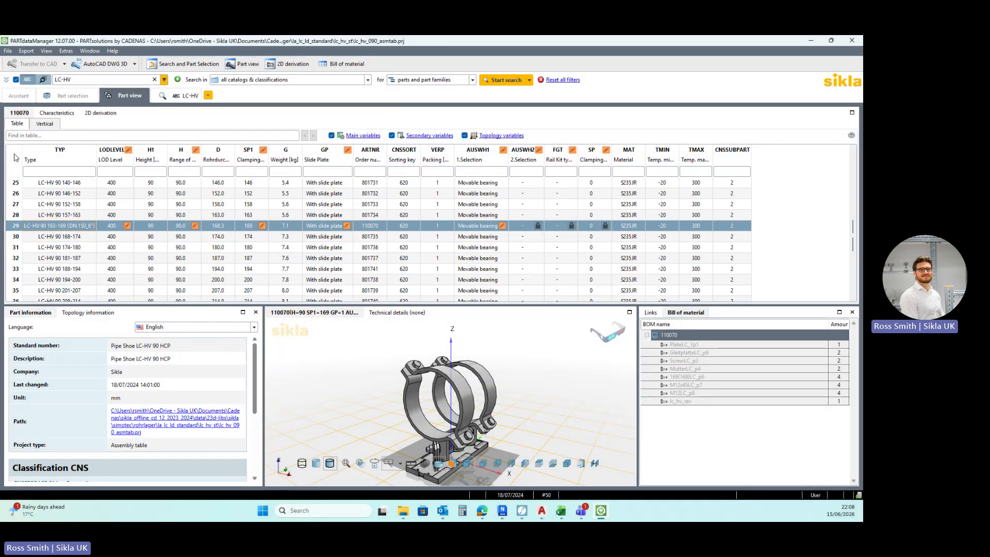
pyautogui.scroll(-4, 77, 242)
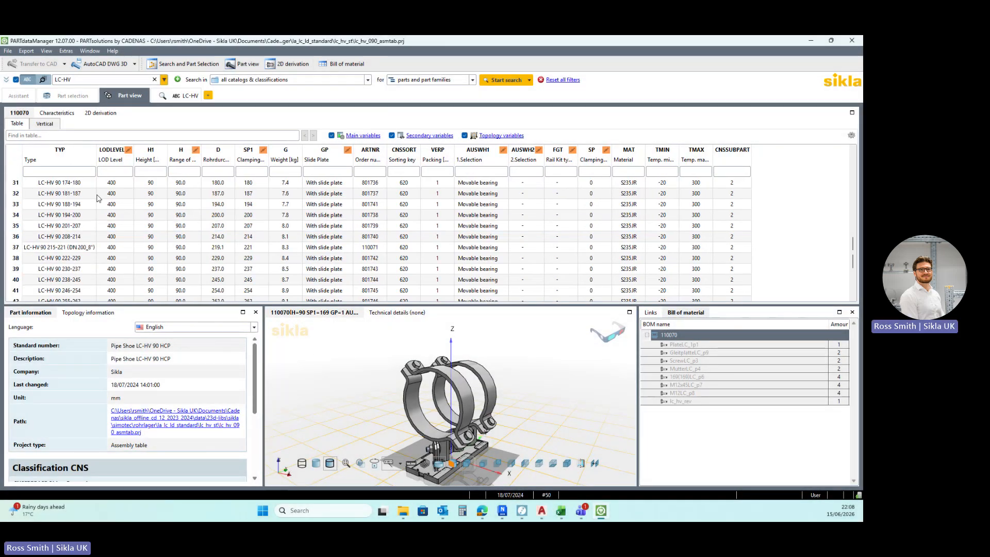
pyautogui.scroll(-1, 73, 238)
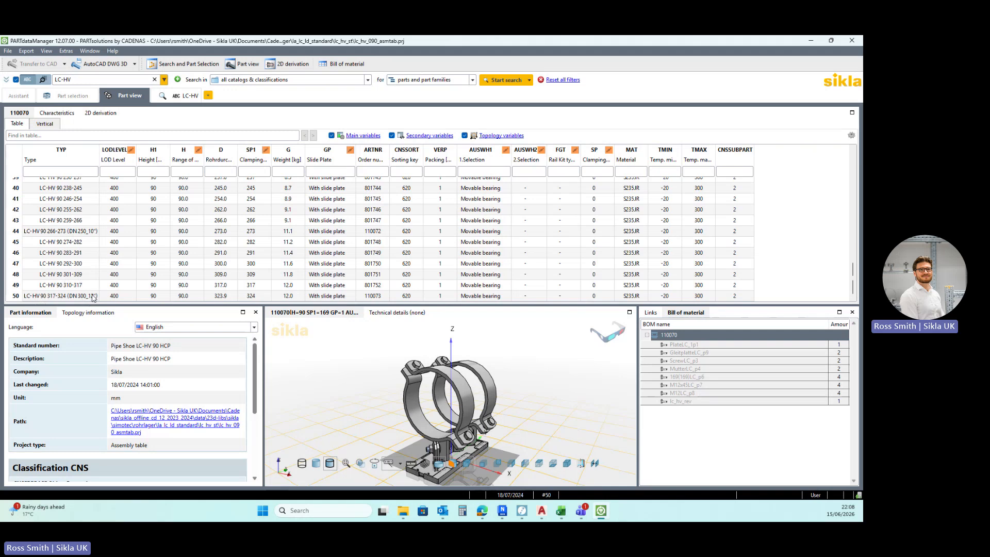
pyautogui.scroll(13, 93, 297)
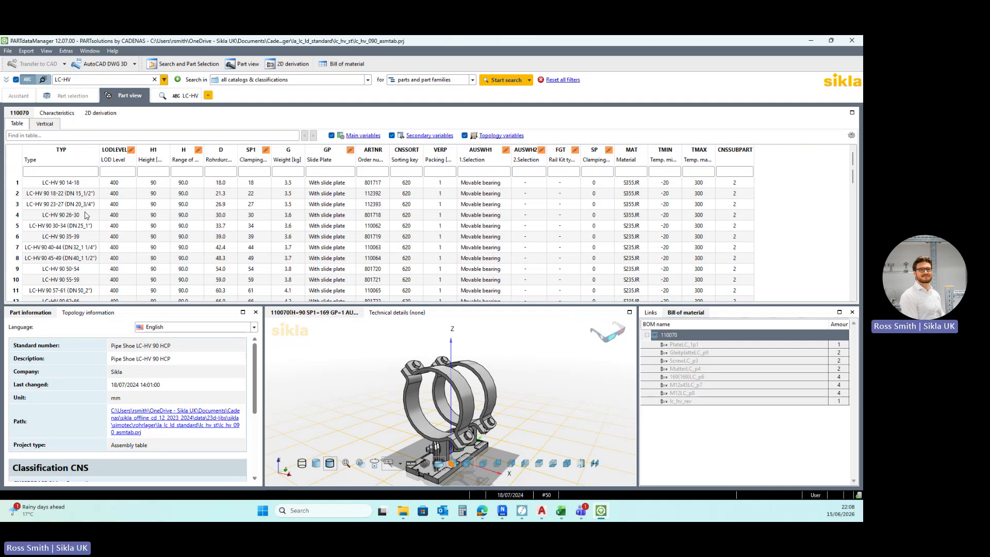
pyautogui.scroll(-2, 86, 213)
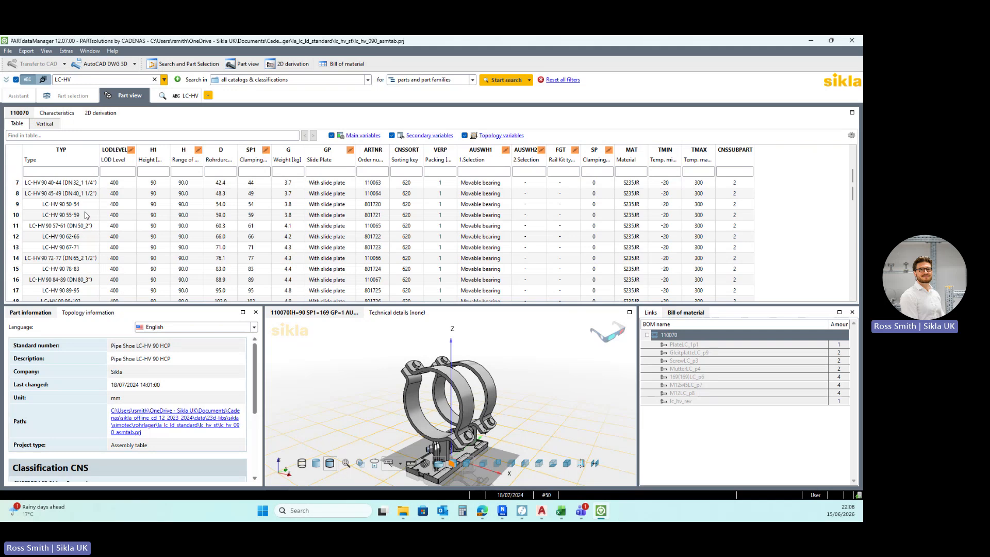
pyautogui.scroll(-3, 86, 215)
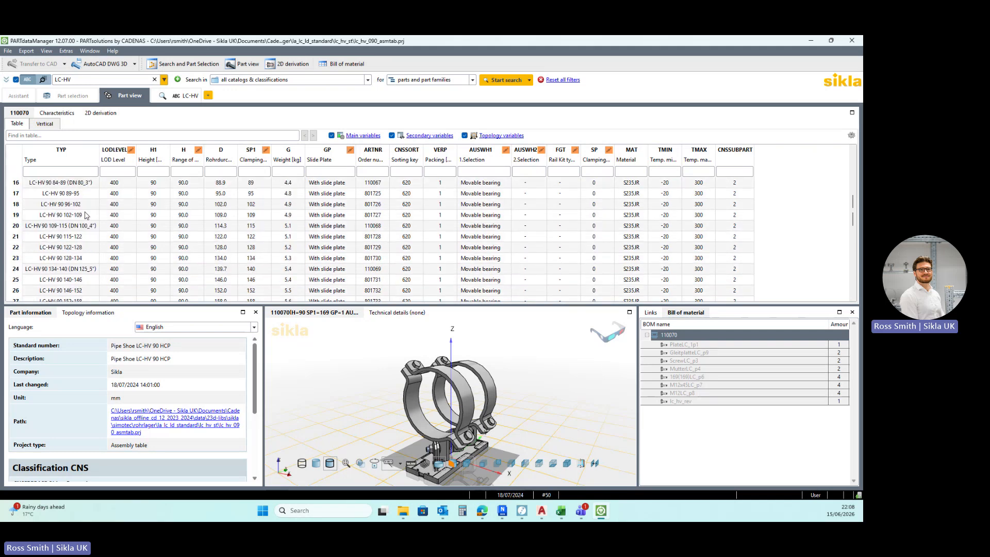
pyautogui.scroll(-2, 85, 212)
pyautogui.doubleClick(86, 258)
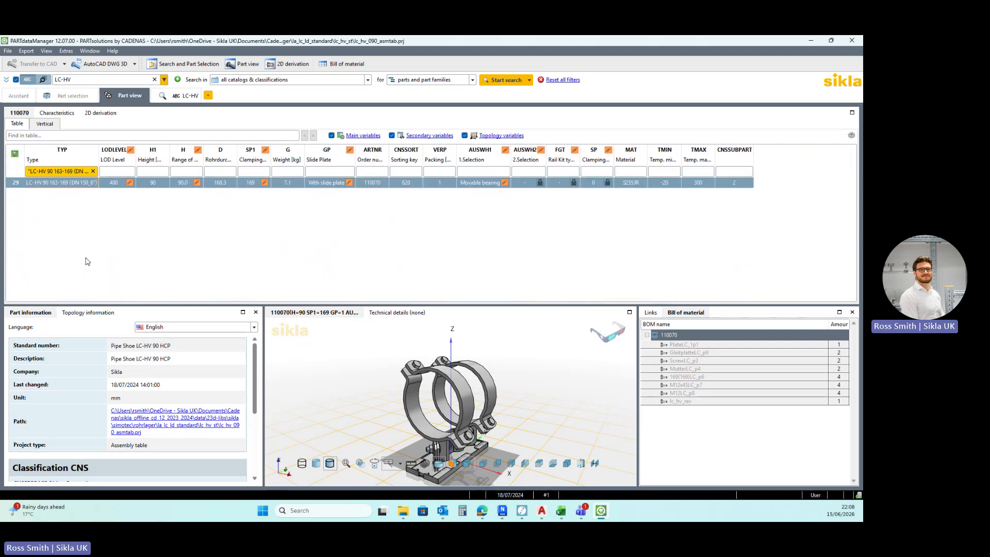
# Set the pipe shoe's range of adjustment H to 110 mm and inspect the raised clamps in the 3D preview
pyautogui.moveTo(459, 417); pyautogui.dragTo(401, 431)
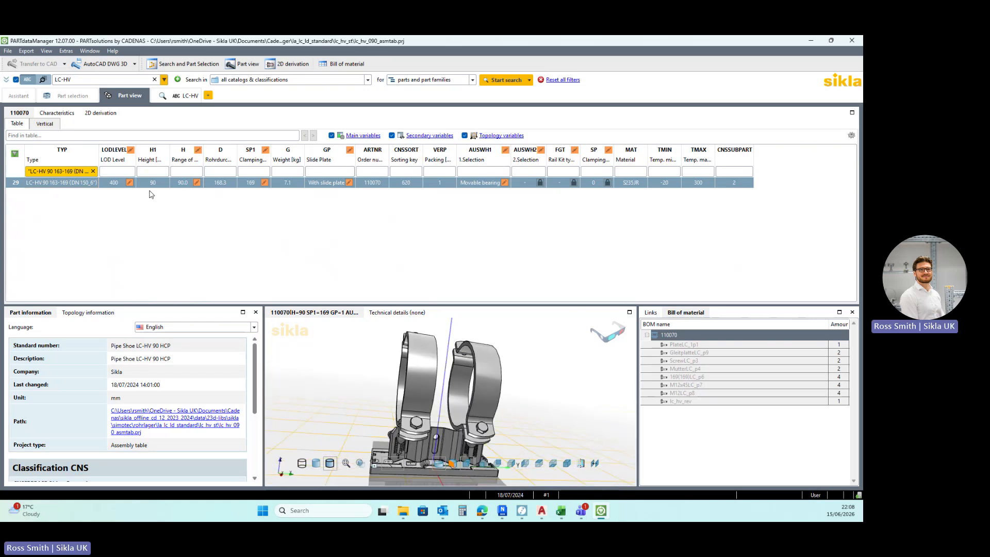
pyautogui.moveTo(449, 397); pyautogui.dragTo(443, 410)
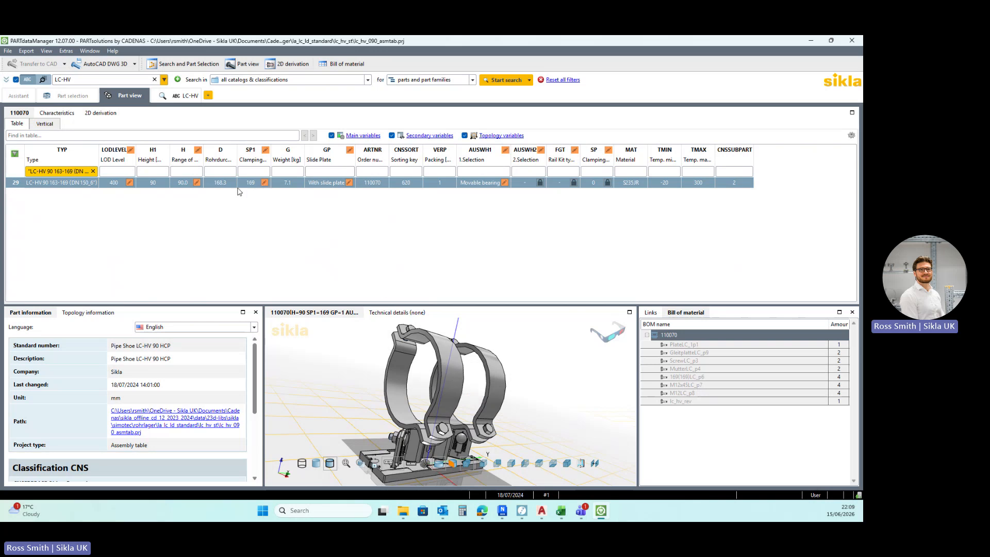
pyautogui.press('ctrl')
pyautogui.press('ctrl')
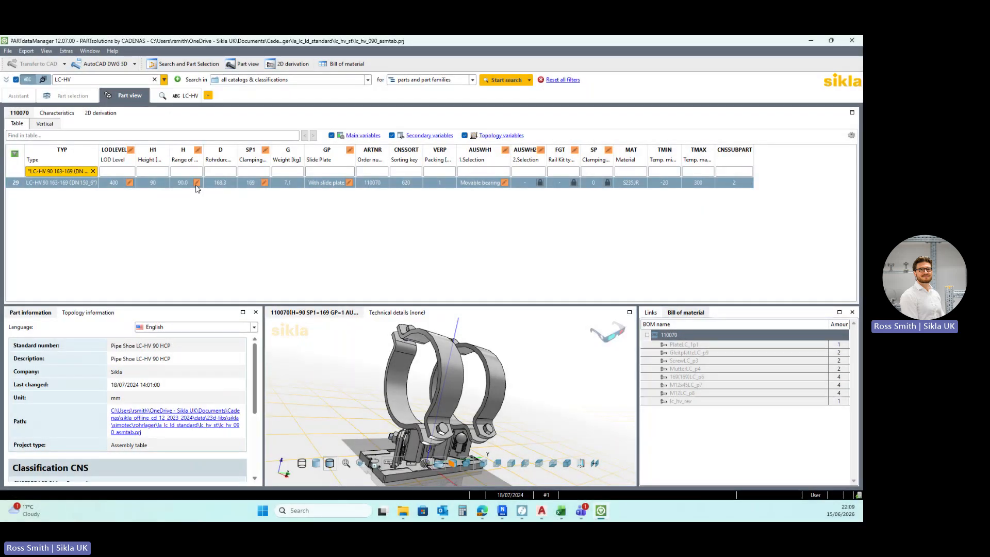
pyautogui.click(196, 184)
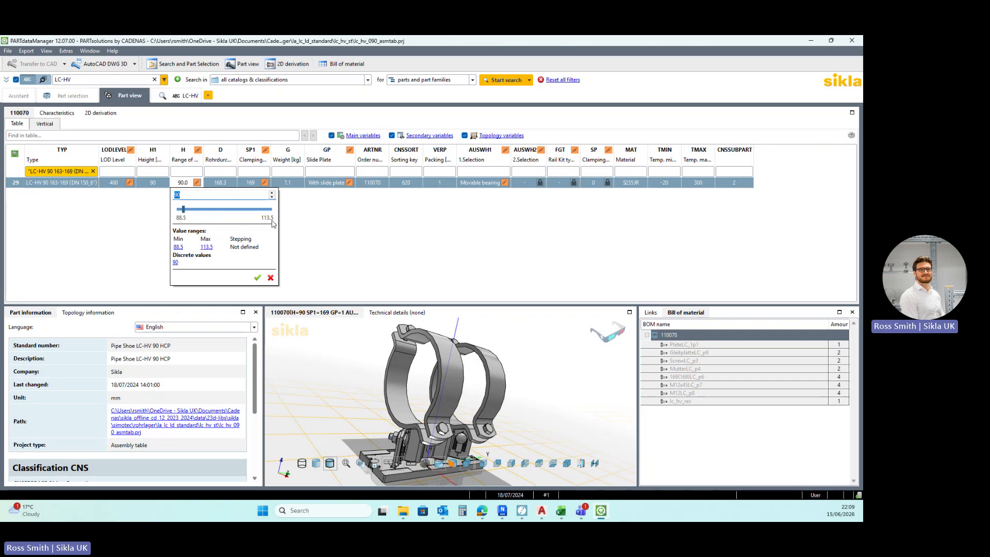
pyautogui.click(184, 209)
pyautogui.moveTo(185, 209); pyautogui.dragTo(164, 200)
pyautogui.write('110')
pyautogui.click(258, 278)
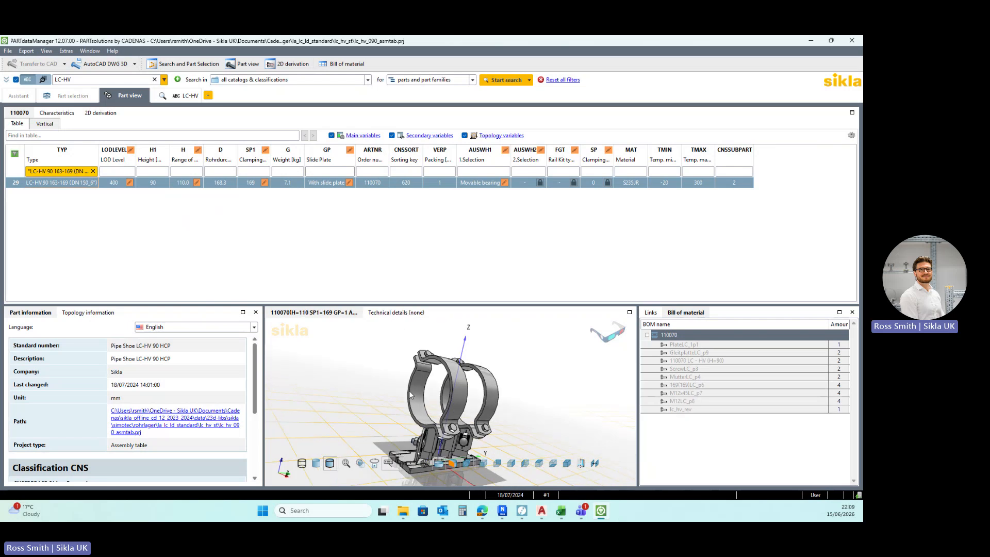
pyautogui.moveTo(411, 394); pyautogui.dragTo(448, 428)
pyautogui.scroll(5, 444, 472)
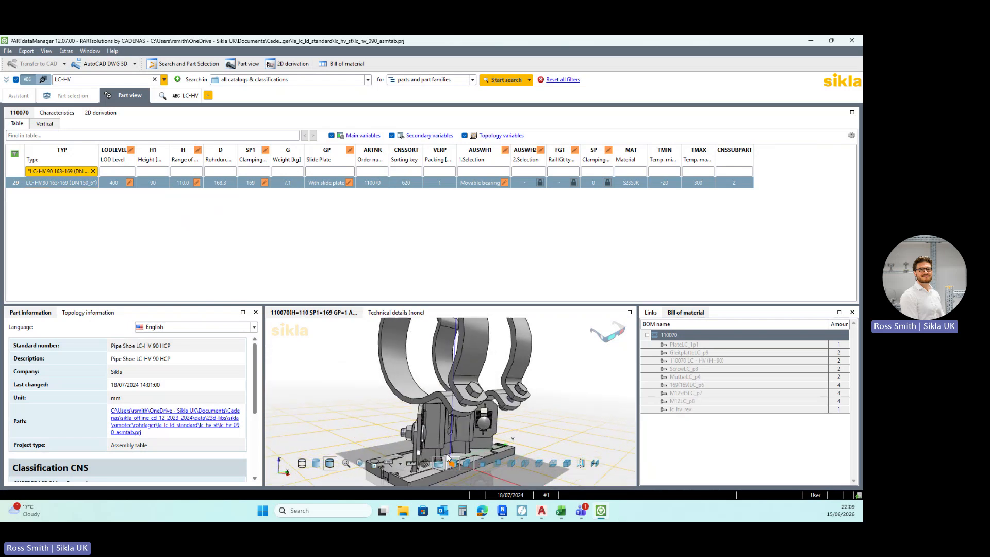
pyautogui.scroll(-4, 447, 458)
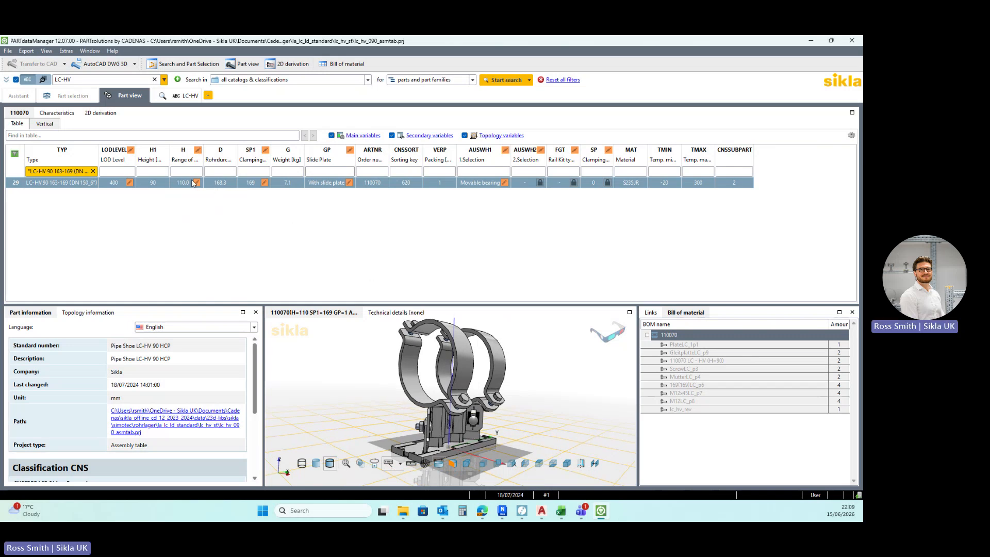
# Switch the pipe shoe to Without slide plate for comparison, and return it to With slide plate
pyautogui.press('ctrl')
pyautogui.press('ctrl')
pyautogui.scroll(2, 433, 438)
pyautogui.click(350, 183)
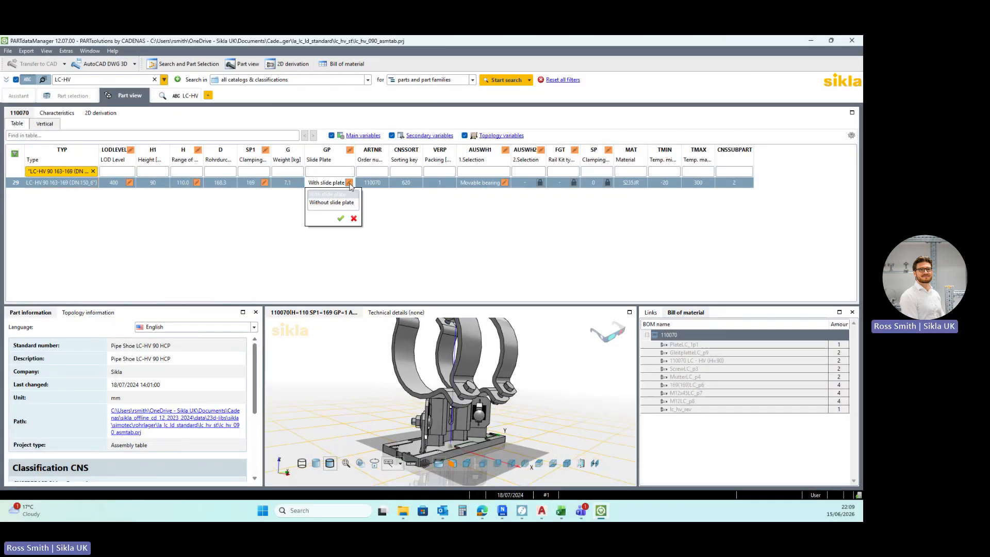
pyautogui.click(344, 204)
pyautogui.click(341, 219)
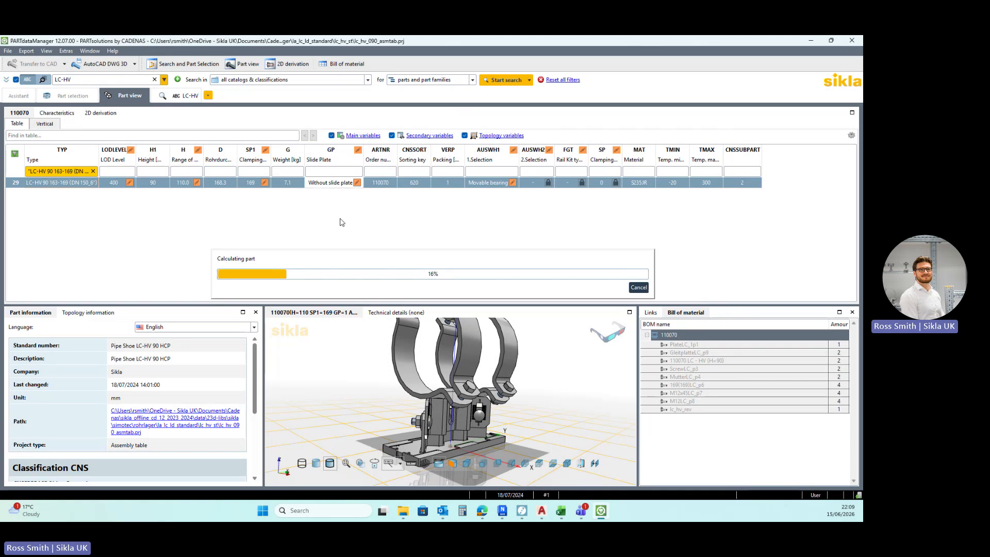
pyautogui.scroll(2, 431, 468)
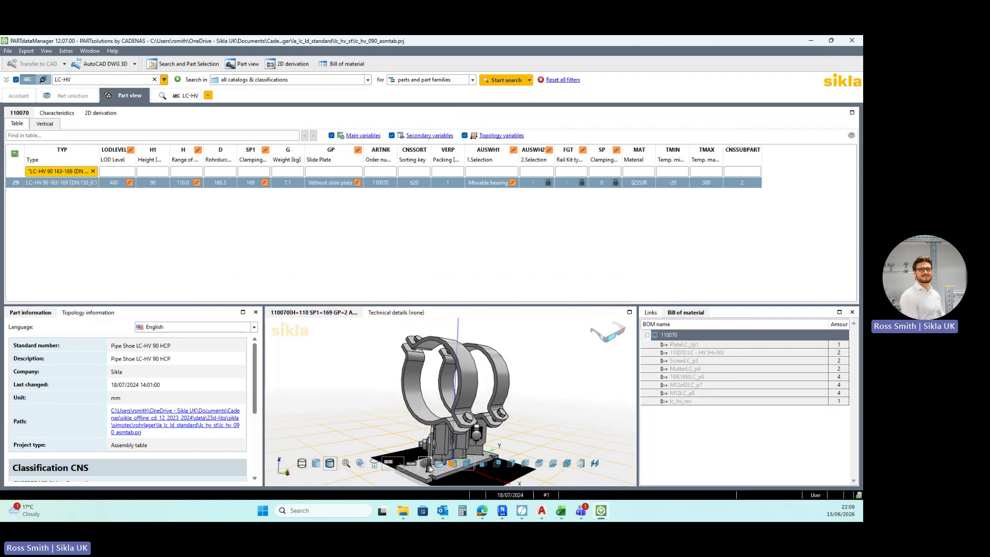
pyautogui.scroll(-3, 429, 449)
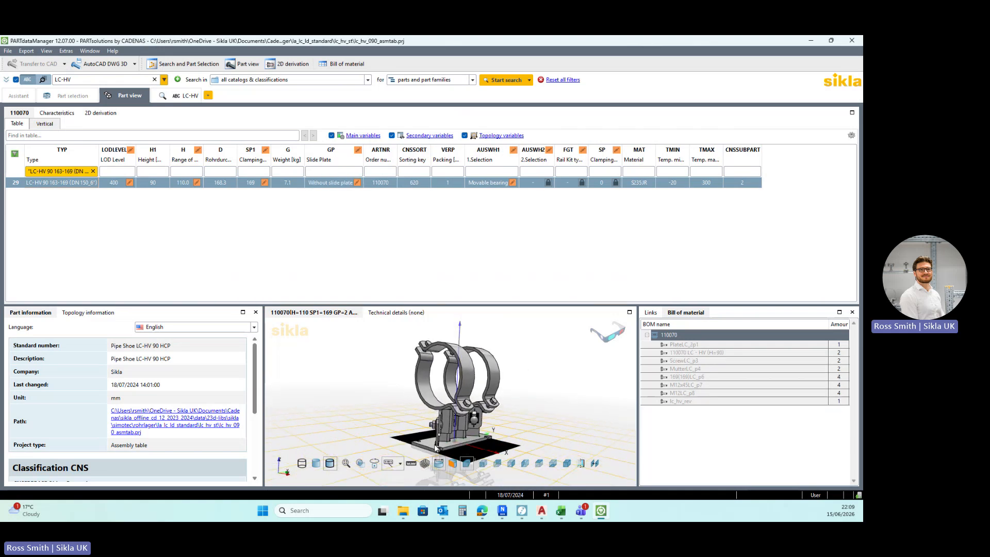
pyautogui.scroll(3, 442, 463)
pyautogui.click(358, 183)
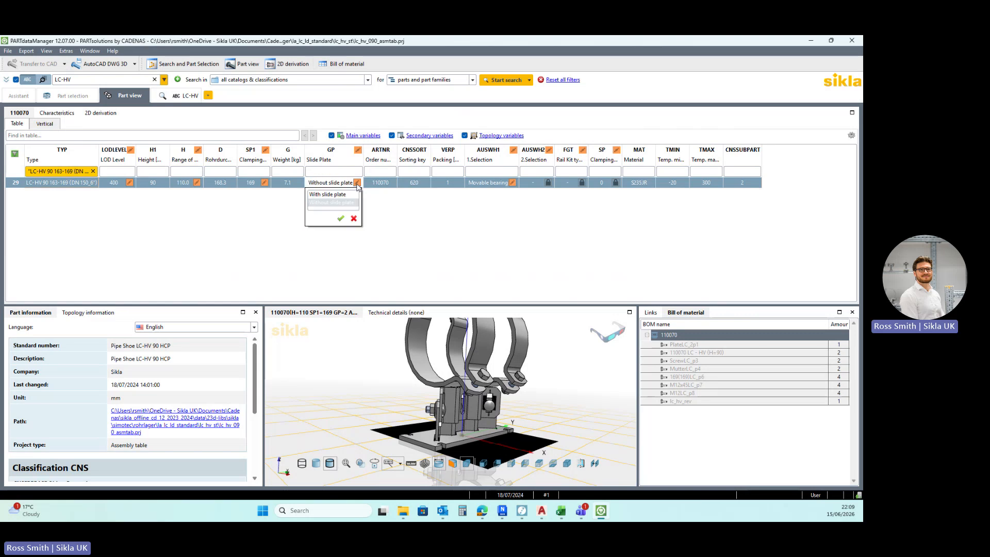
pyautogui.click(332, 203)
pyautogui.click(341, 220)
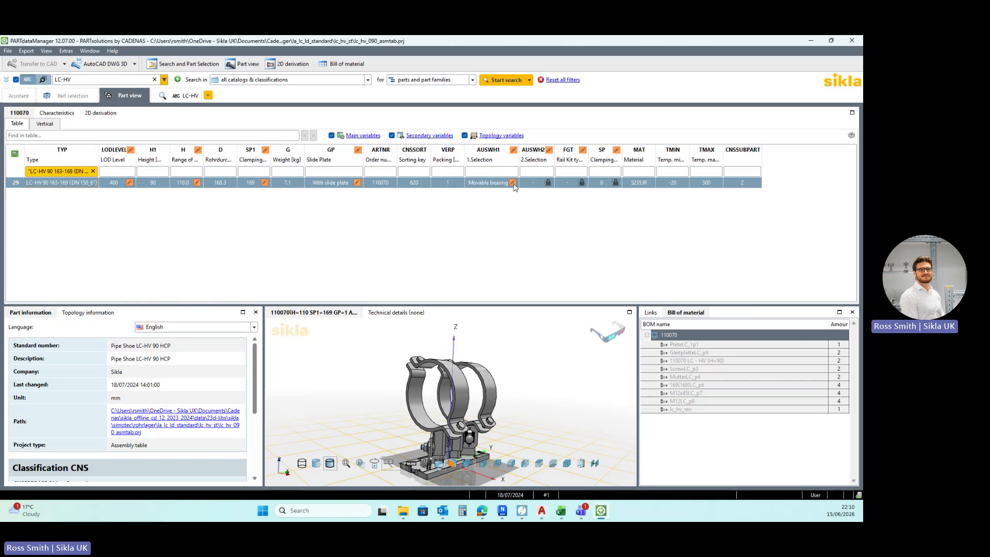
# Set the pipe shoe's first selection (AUSWH1) to Guide for comparison
pyautogui.click(513, 184)
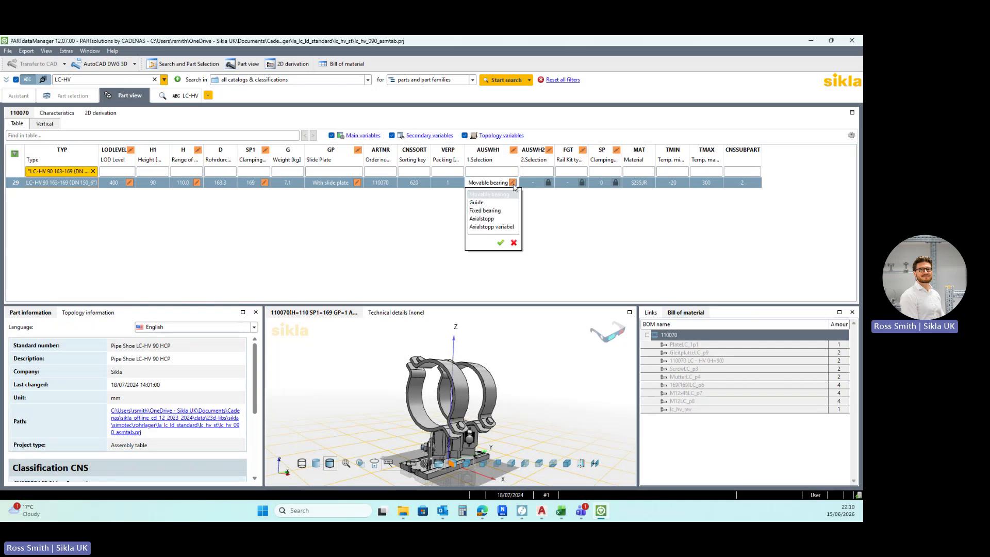
pyautogui.click(476, 202)
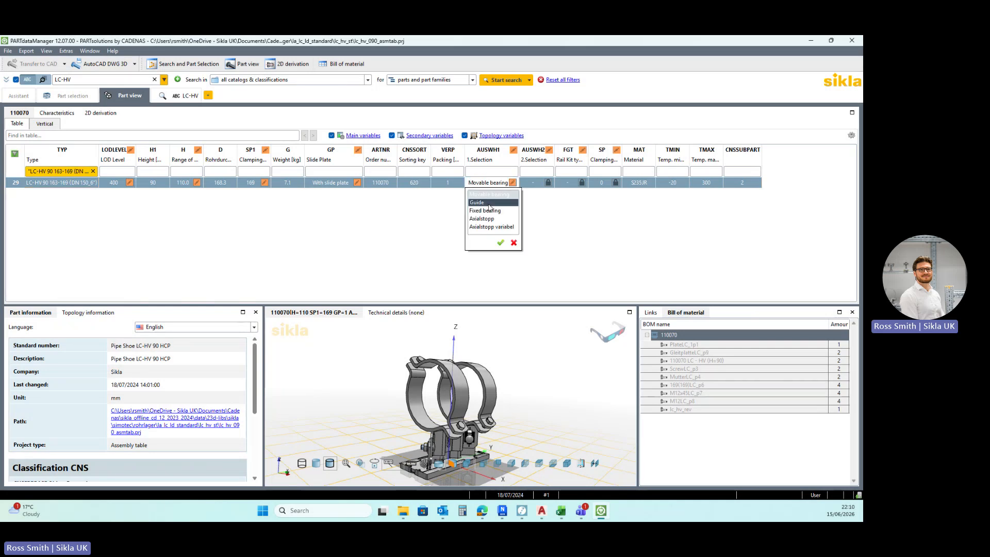
pyautogui.click(501, 242)
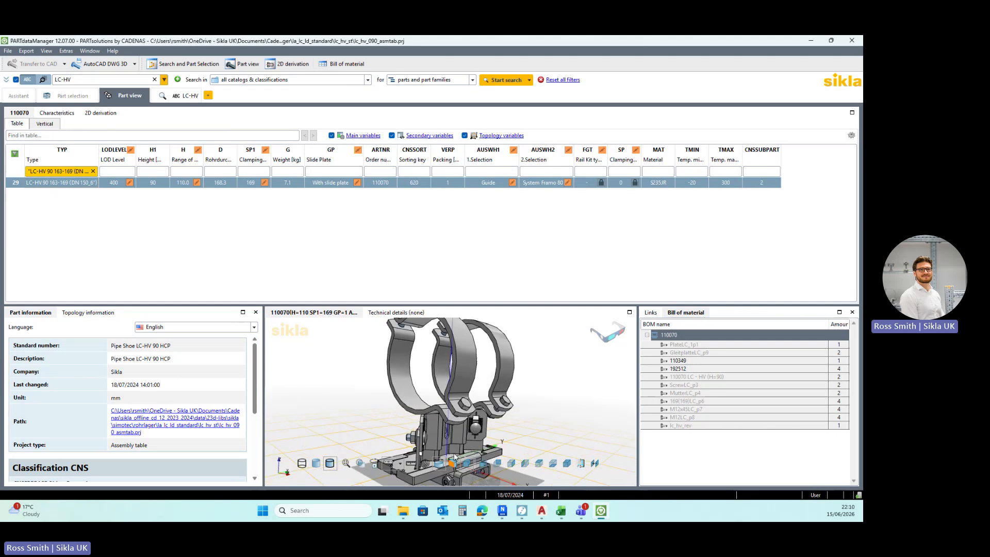
# Set the pipe shoe's first selection to Fixed bearing and its second selection to Steel girders
pyautogui.click(513, 183)
pyautogui.click(491, 211)
pyautogui.click(500, 242)
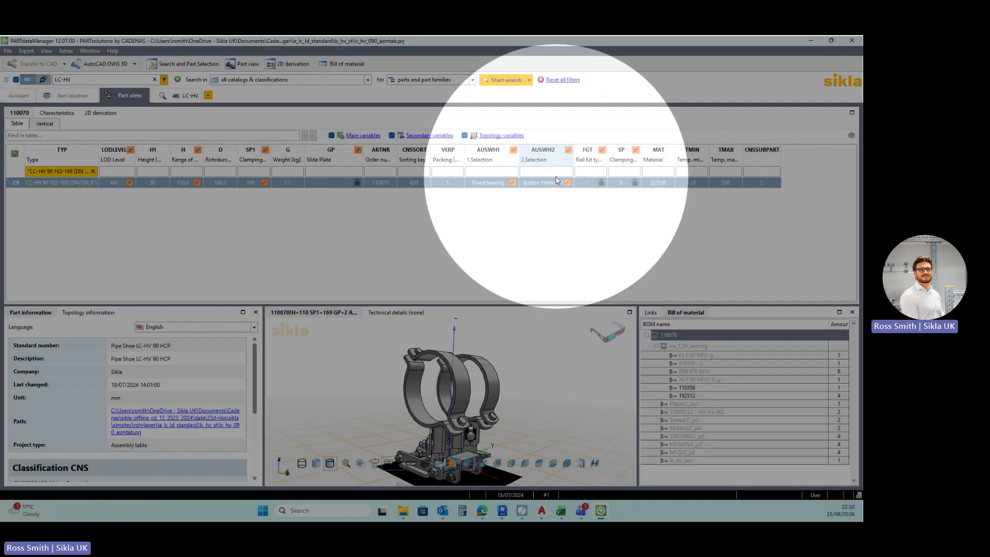
pyautogui.click(489, 182)
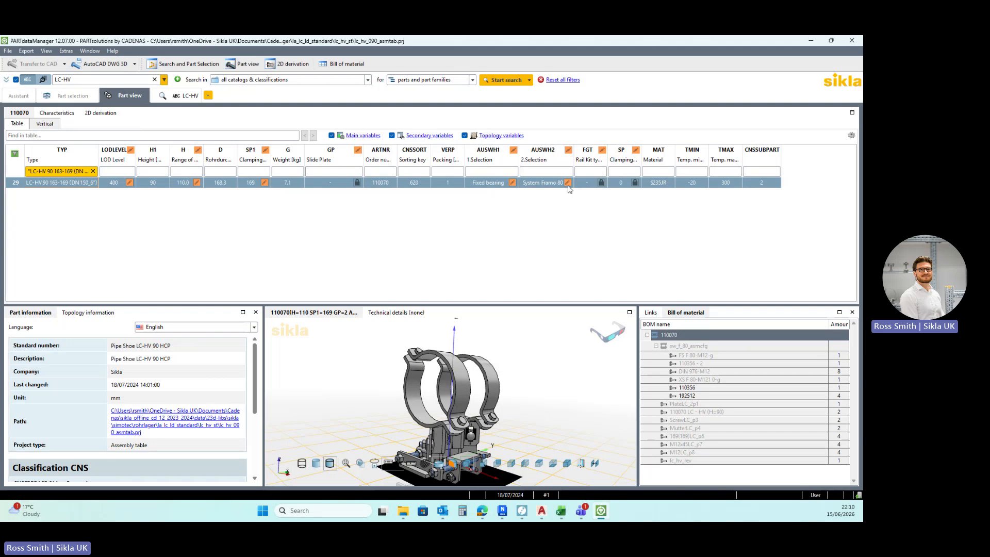
pyautogui.click(568, 186)
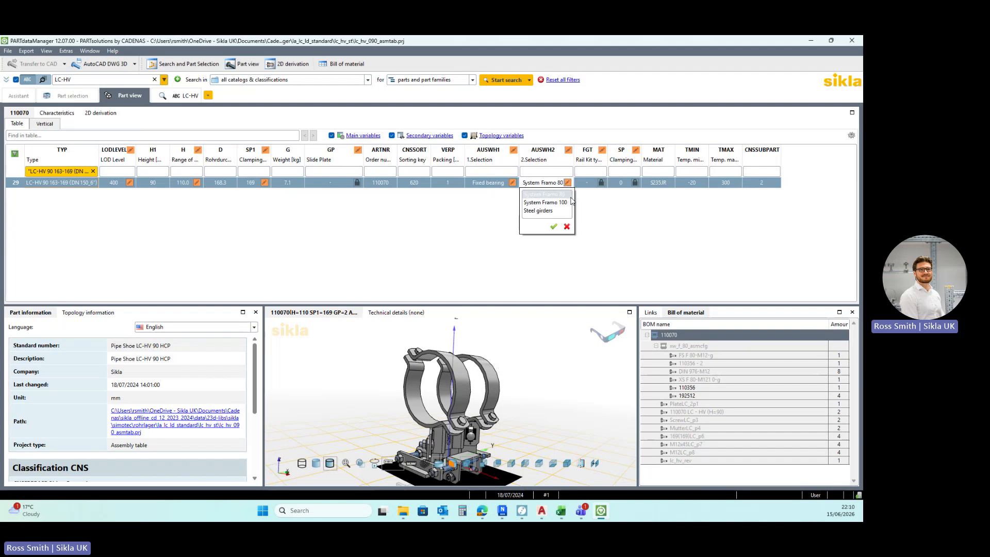
pyautogui.click(536, 212)
pyautogui.click(553, 226)
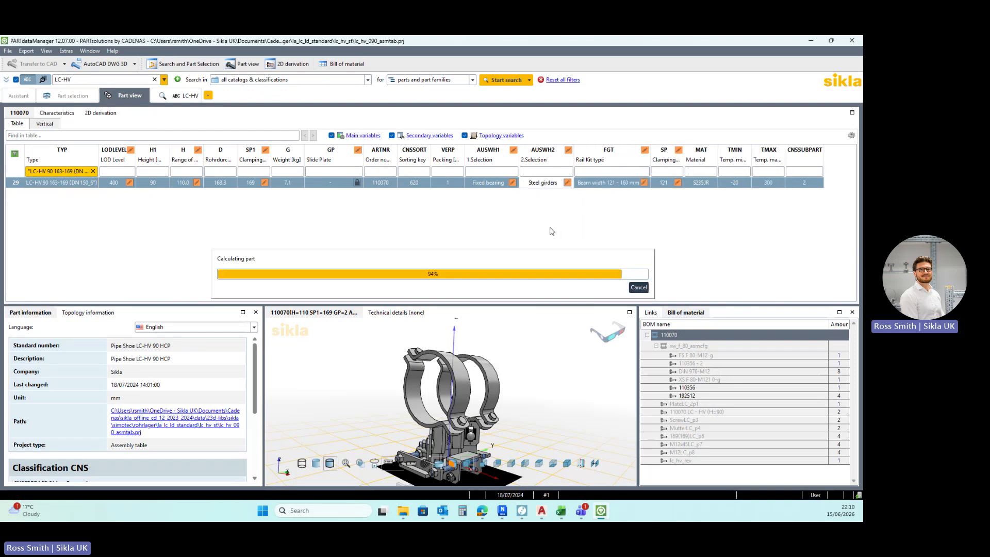
pyautogui.press('ctrl')
pyautogui.press('ctrl')
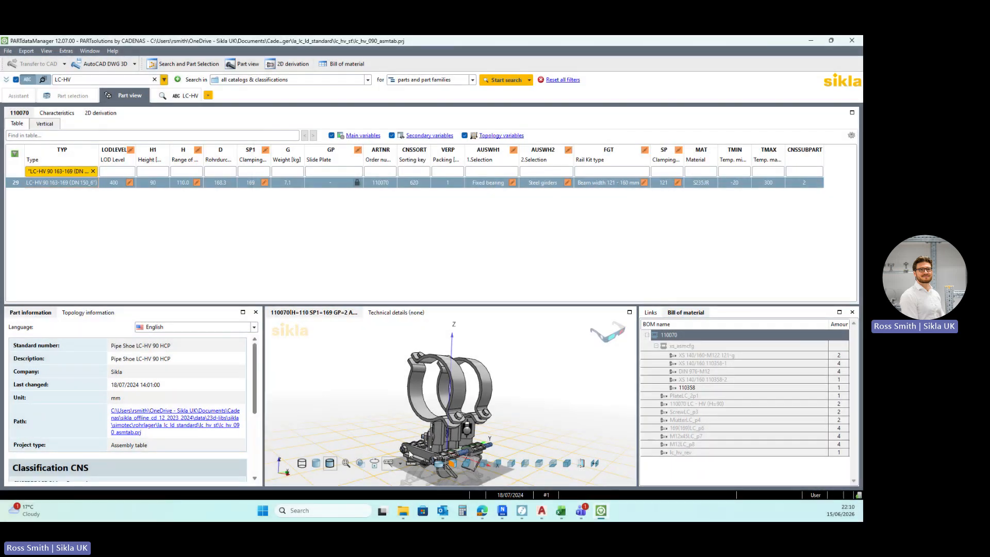
# Set the pipe shoe's rail kit type to Beam width 161 - 220 mm
pyautogui.click(644, 183)
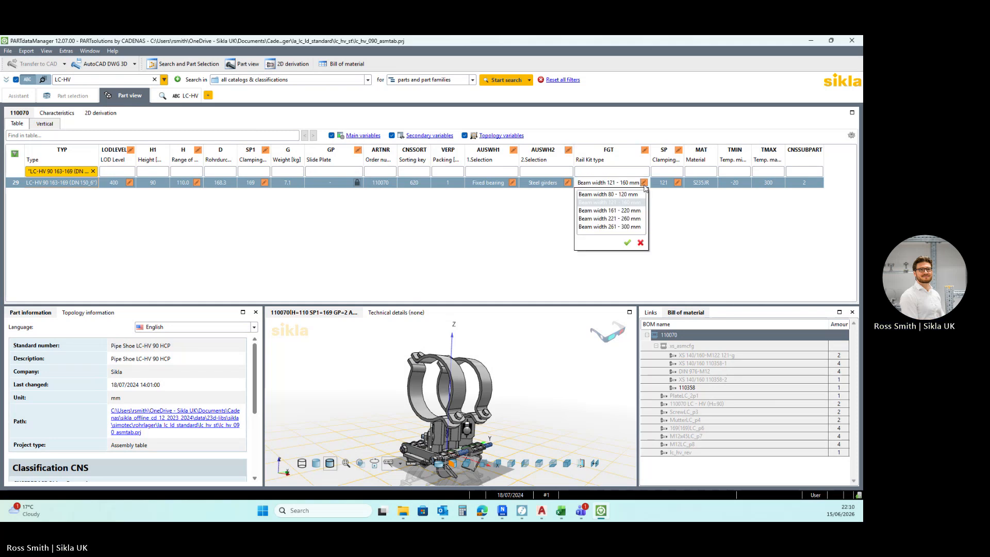
pyautogui.click(621, 211)
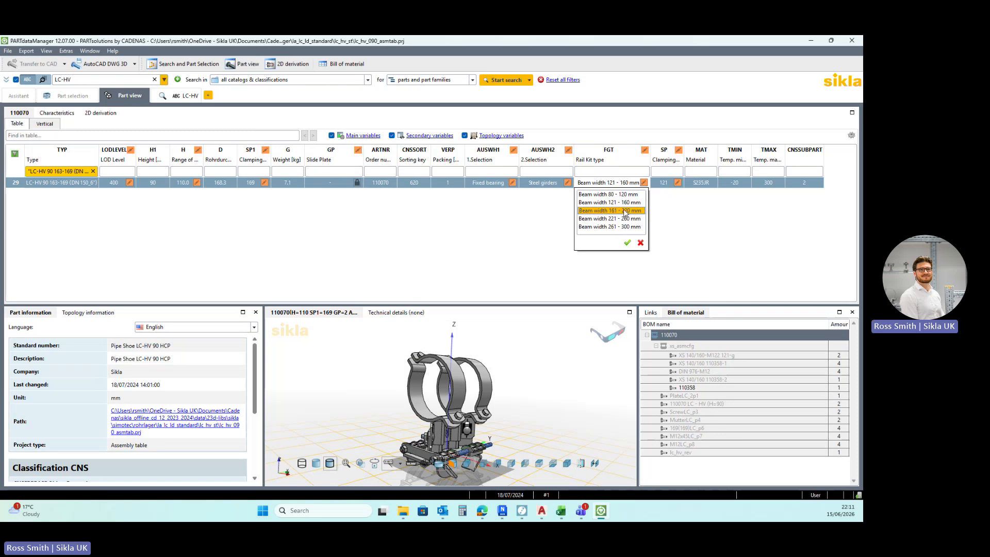
pyautogui.click(627, 243)
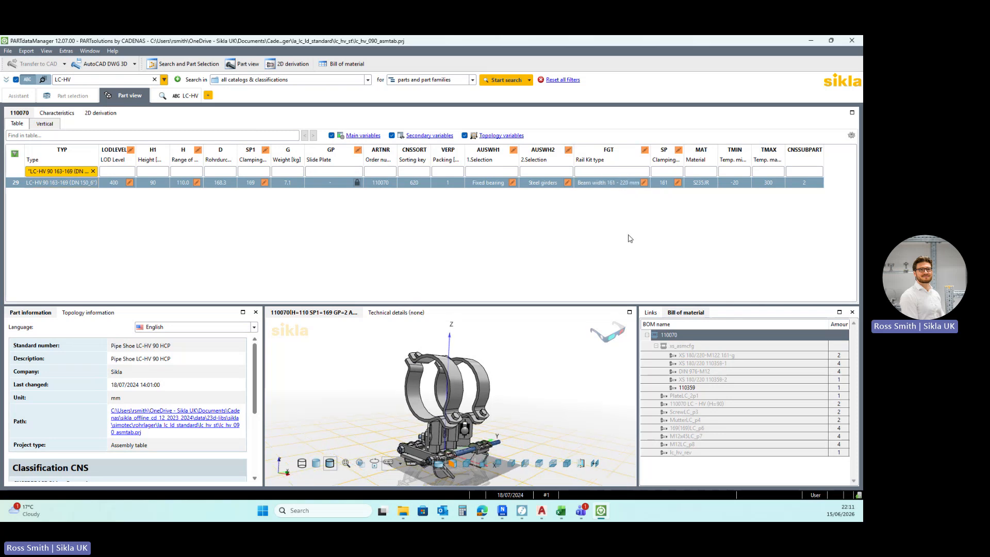
# Set the girder clamping value SP to 180 and inspect the clamps in the 3D preview
pyautogui.click(676, 184)
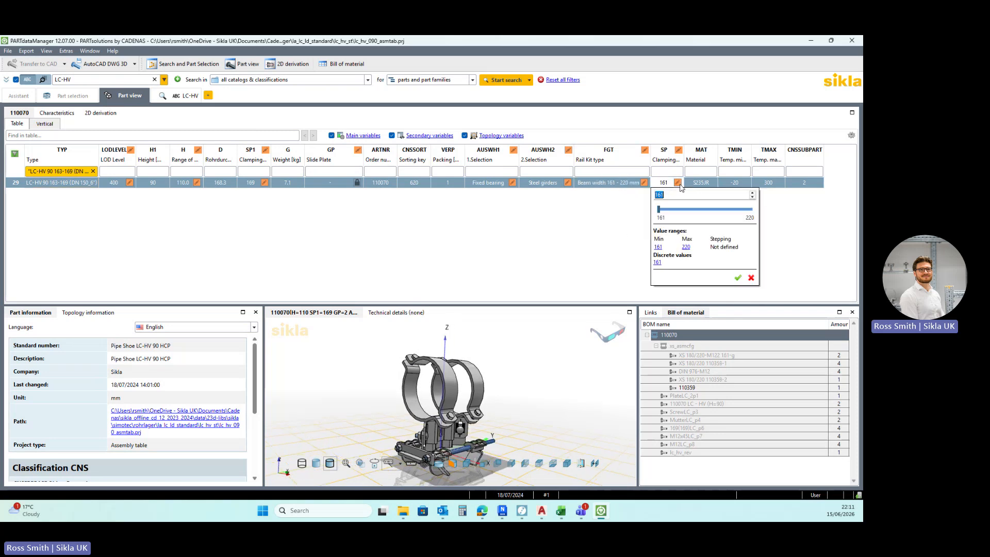
pyautogui.write('180')
pyautogui.press('Return')
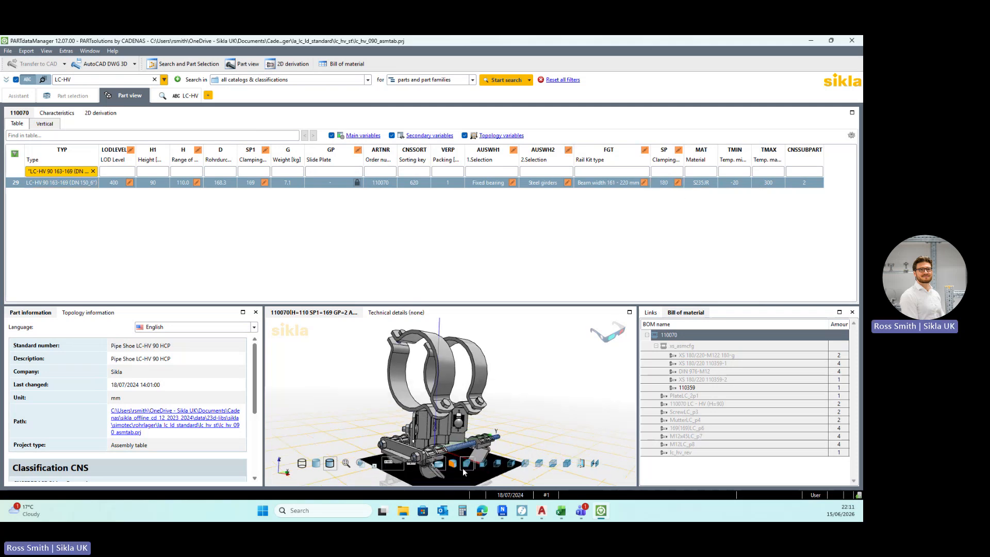
pyautogui.moveTo(464, 453)
pyautogui.mouseDown()
pyautogui.moveTo(429, 451)
pyautogui.moveTo(448, 451)
pyautogui.mouseUp()
# Raise the girder clamping value SP to its maximum of 220 and inspect the resulting beam clamps in the 3D preview
pyautogui.click(678, 182)
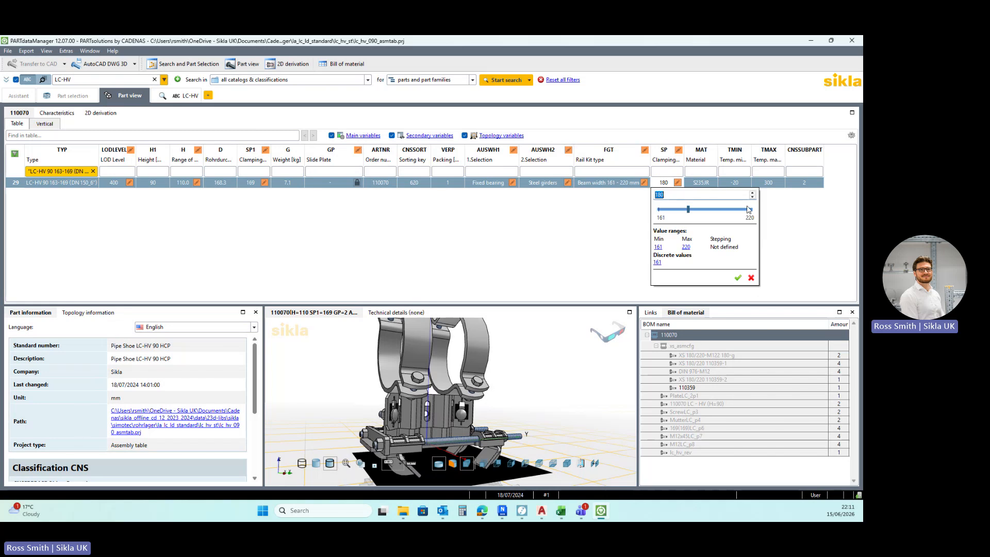
pyautogui.moveTo(688, 209); pyautogui.dragTo(753, 211)
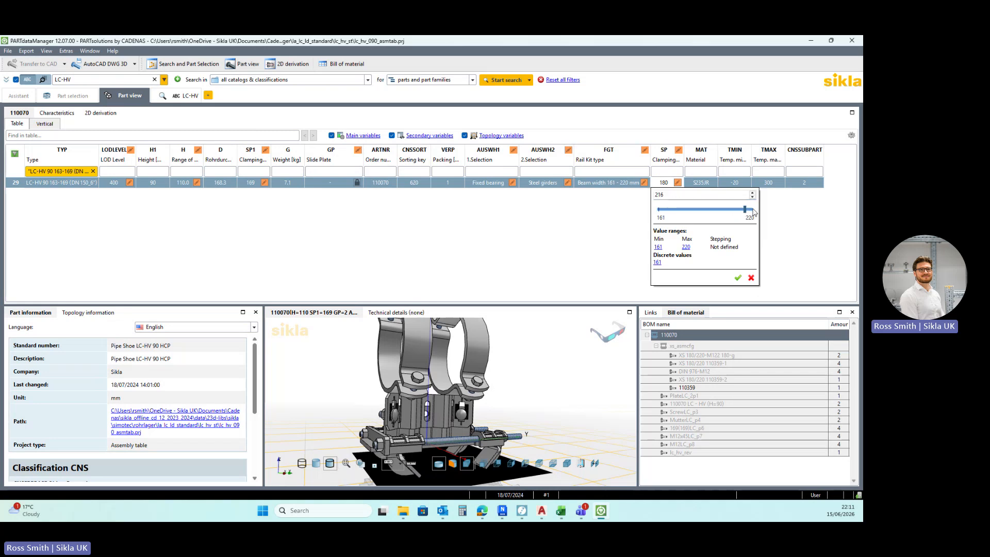
pyautogui.click(738, 278)
pyautogui.scroll(4, 432, 442)
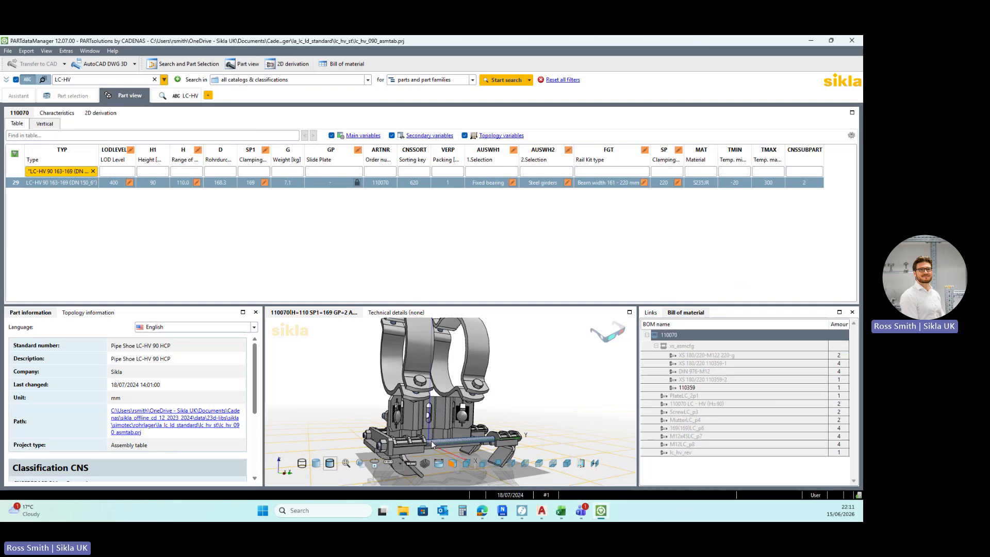
pyautogui.moveTo(431, 441); pyautogui.dragTo(451, 427)
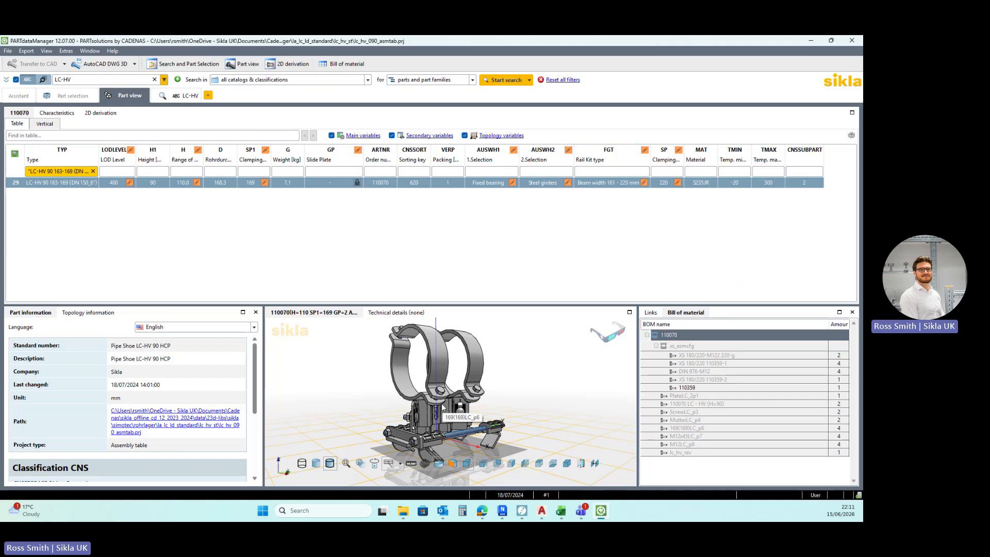
pyautogui.moveTo(441, 435)
pyautogui.mouseDown()
pyautogui.moveTo(433, 426)
pyautogui.moveTo(447, 427)
pyautogui.mouseUp()
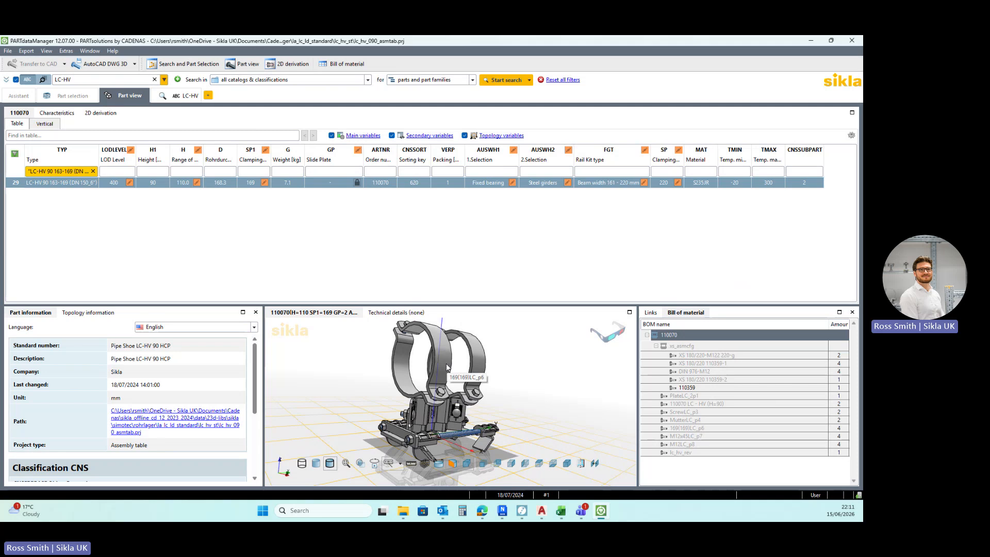
pyautogui.press('ctrl')
pyautogui.press('ctrl')
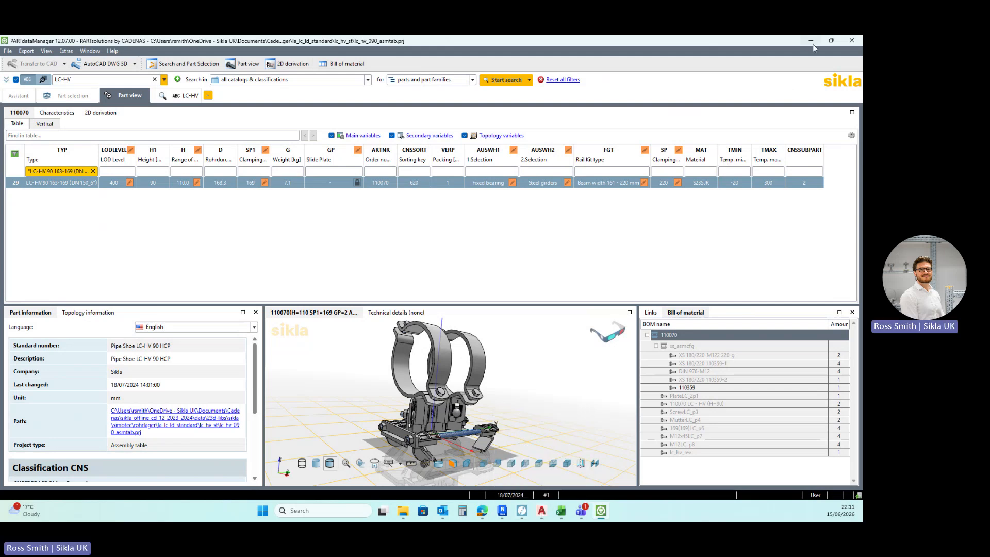
# Switch to AutoCAD and review the attributes of the end support block at the base of the column
pyautogui.click(541, 510)
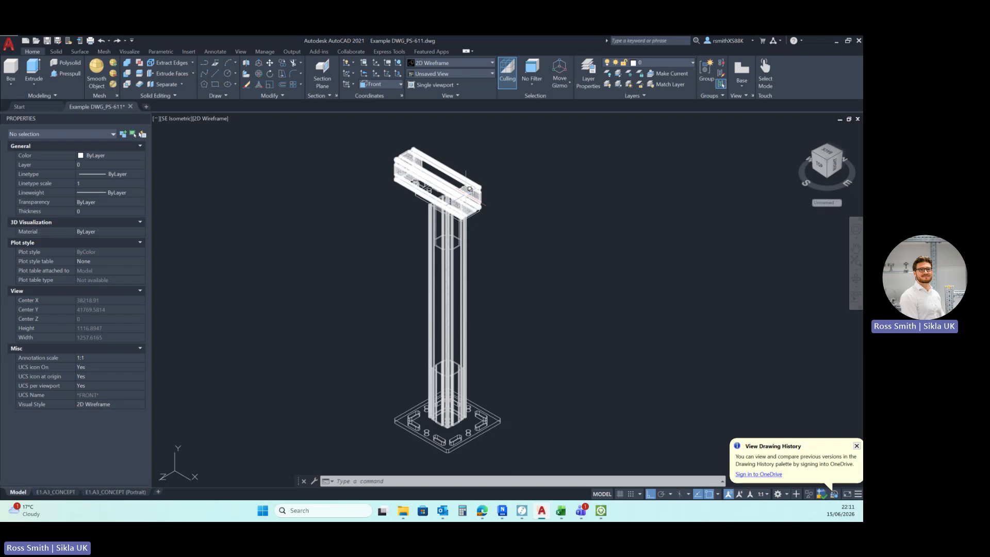
pyautogui.press('Escape')
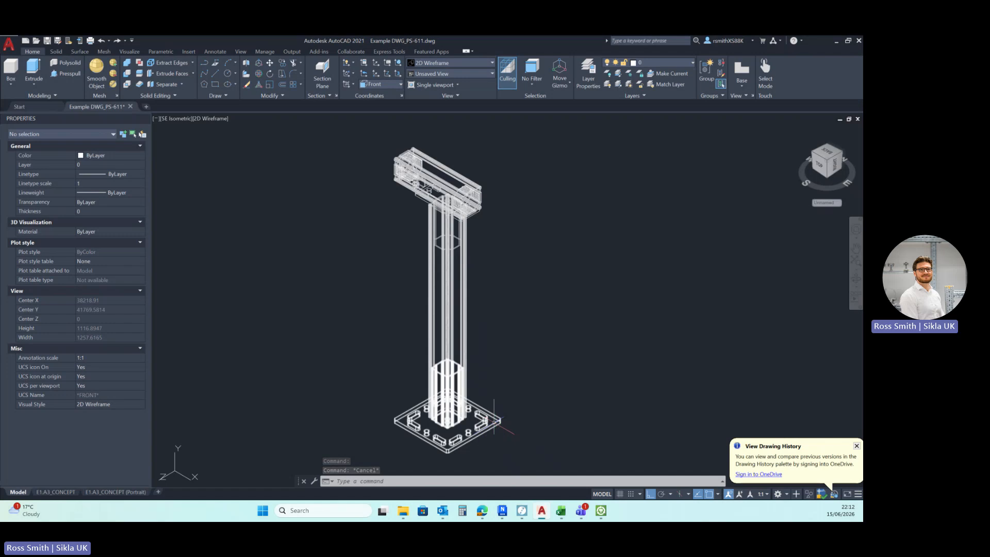
pyautogui.click(494, 421)
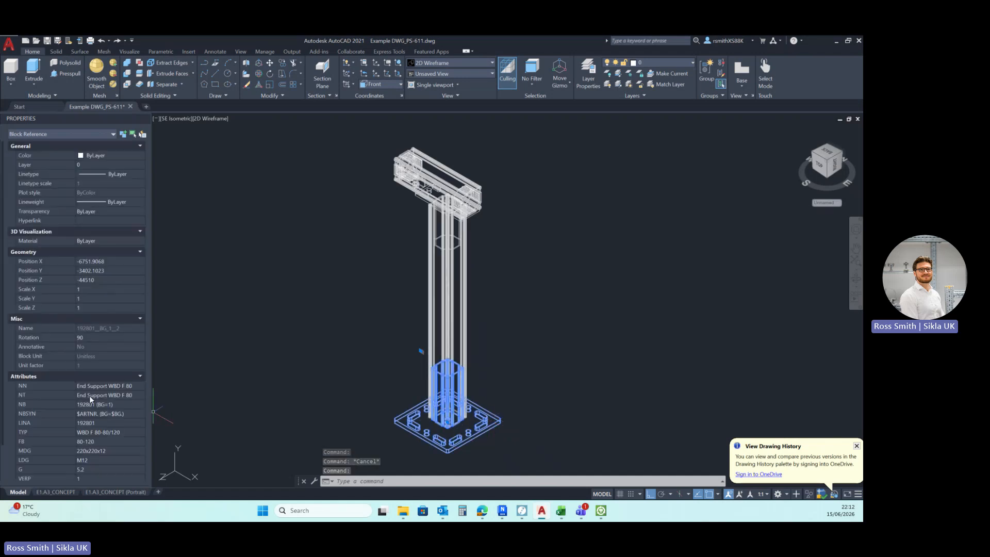
pyautogui.scroll(-3, 88, 402)
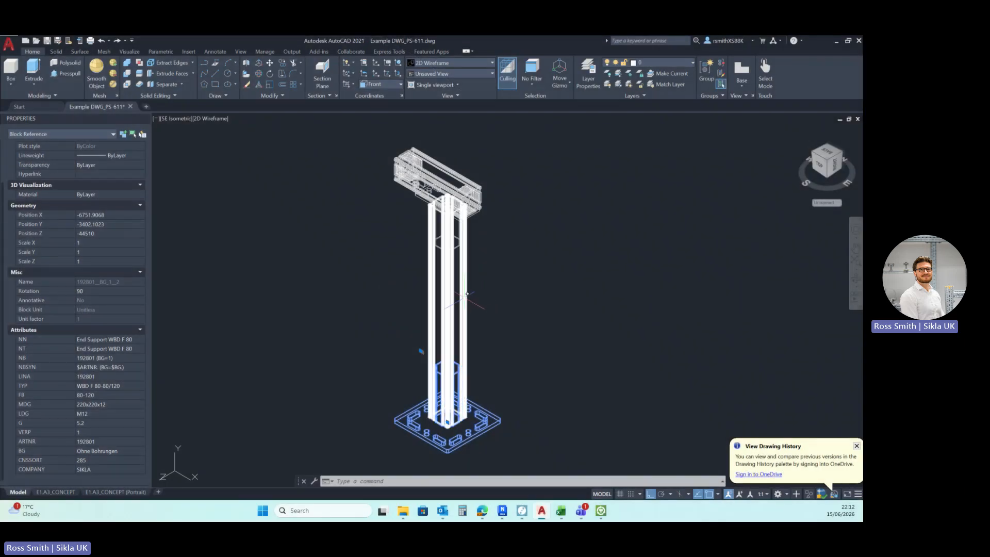
# Review the attributes of the vertical beam section block, and clear the selection
pyautogui.press('Escape')
pyautogui.click(467, 294)
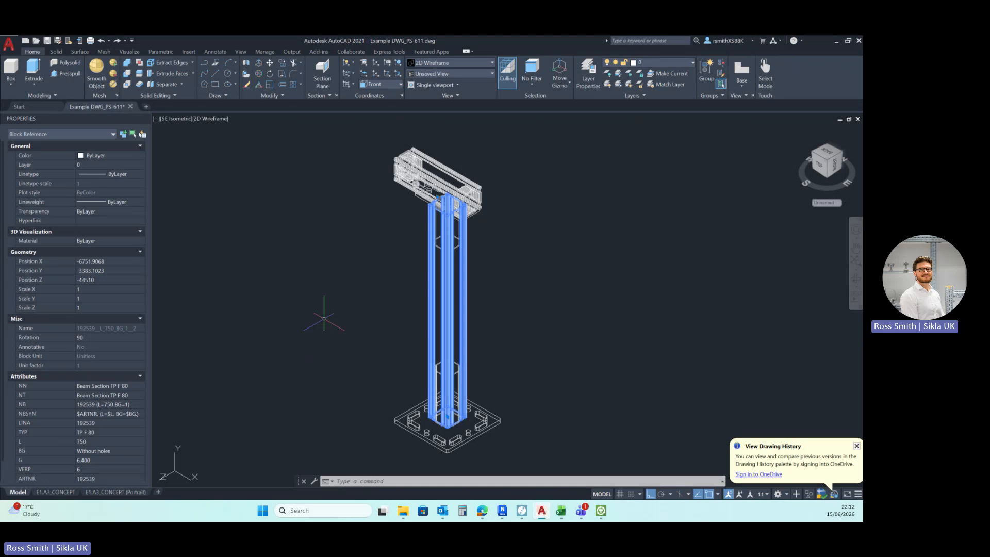
pyautogui.press('Escape')
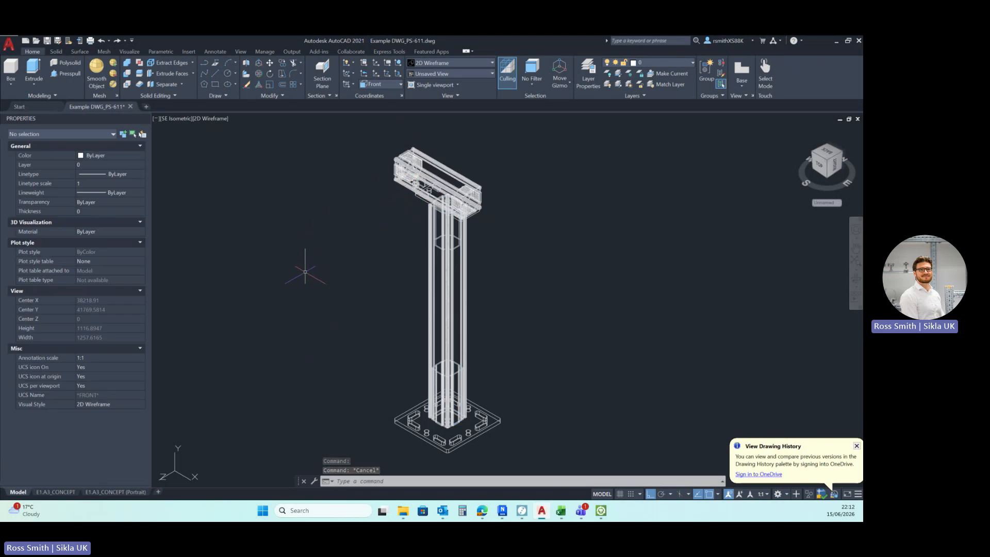
pyautogui.press('Escape')
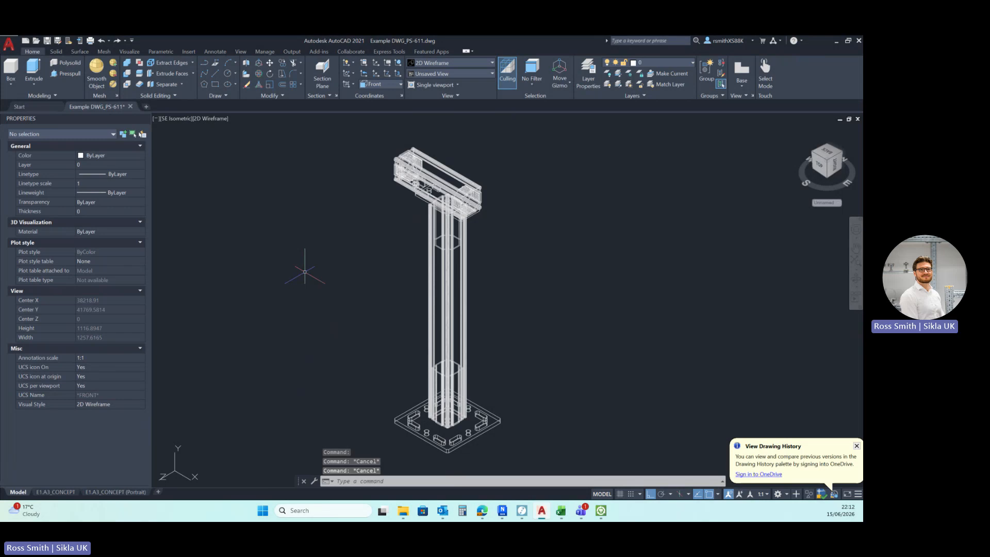
# Glance at the plant model in Navisworks, return to AutoCAD and open the E1.A3_CONCEPT layout
pyautogui.click(502, 512)
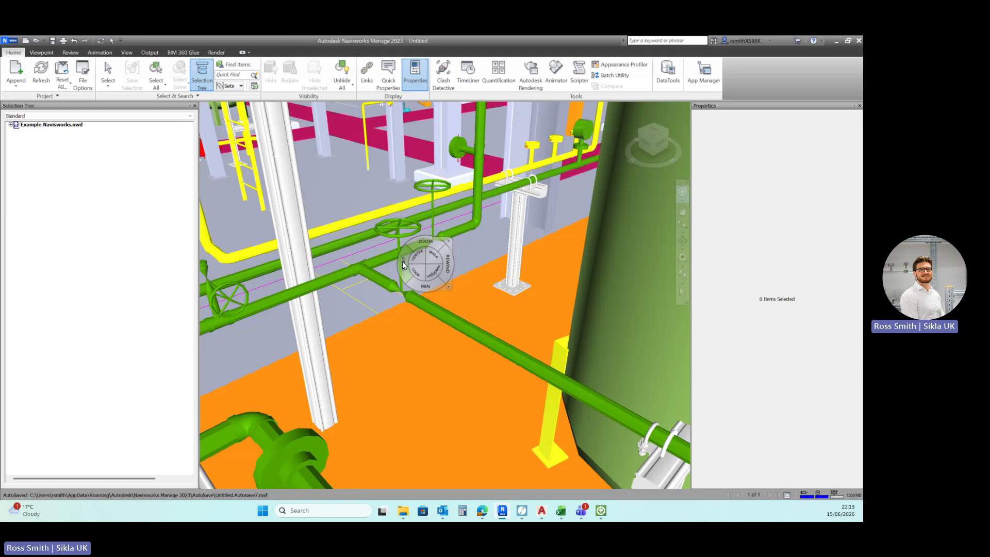
pyautogui.click(542, 510)
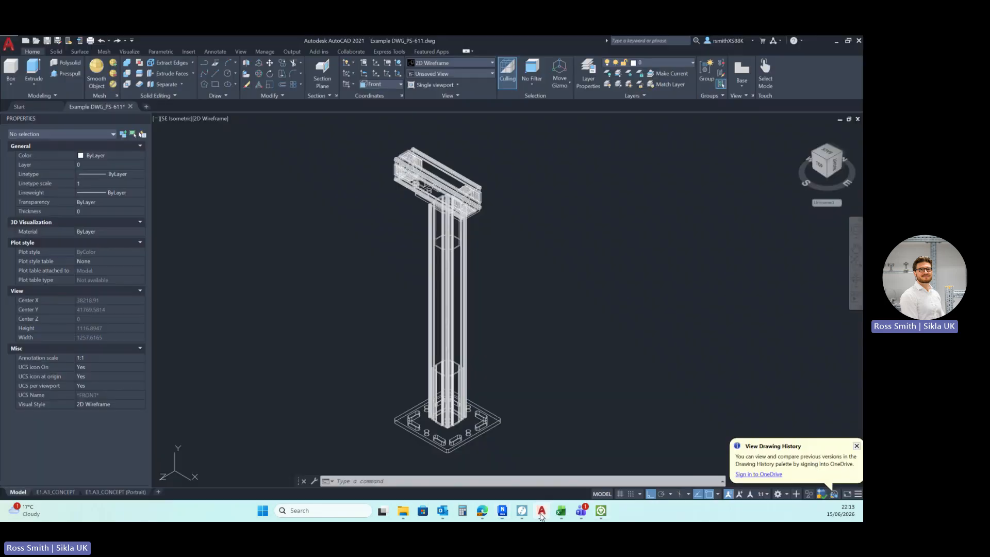
pyautogui.click(99, 494)
pyautogui.click(59, 493)
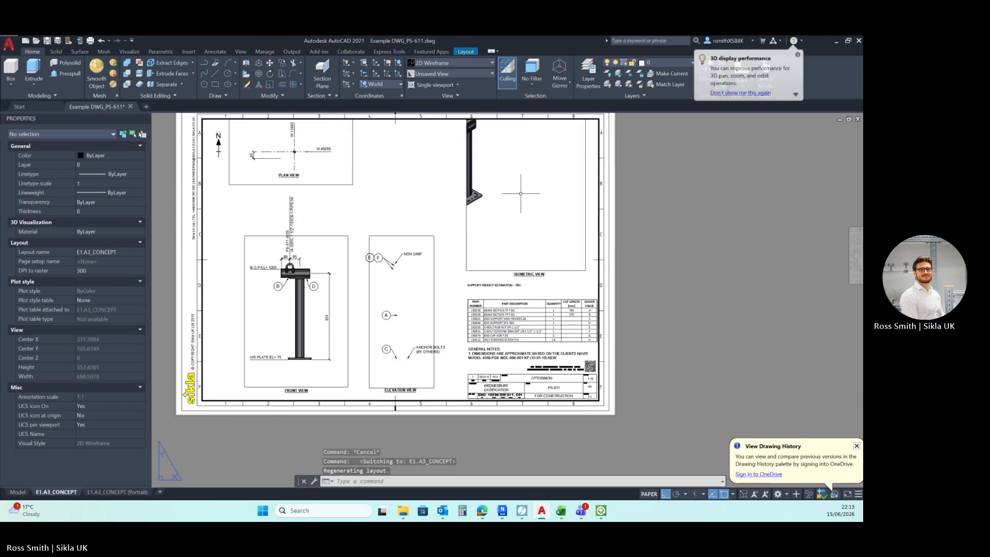
# Fit the whole support inside the layout's isometric viewport and return to paper space
pyautogui.click(498, 195)
pyautogui.click(506, 196)
pyautogui.middleClick(506, 196)
pyautogui.middleClick(505, 196)
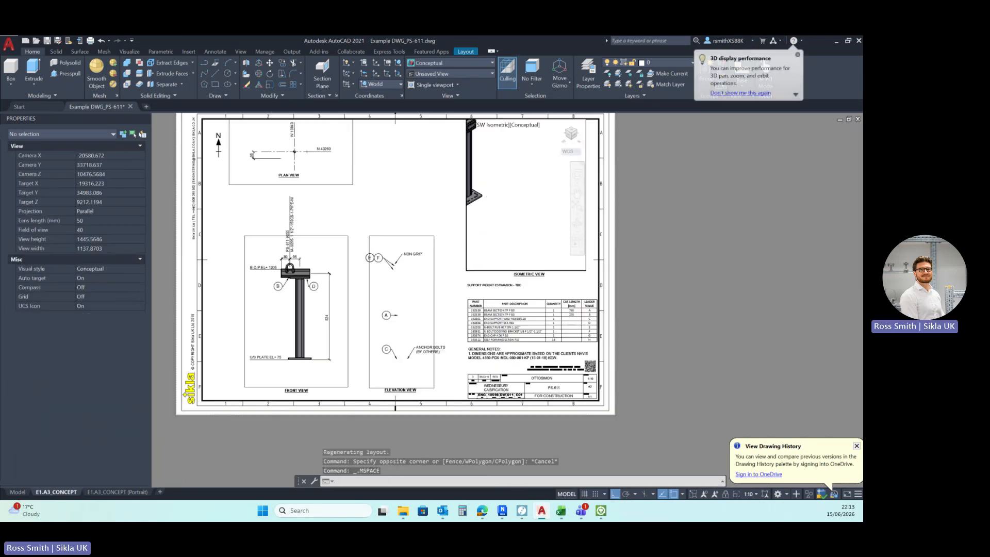
pyautogui.press('Escape')
pyautogui.doubleClick(410, 174)
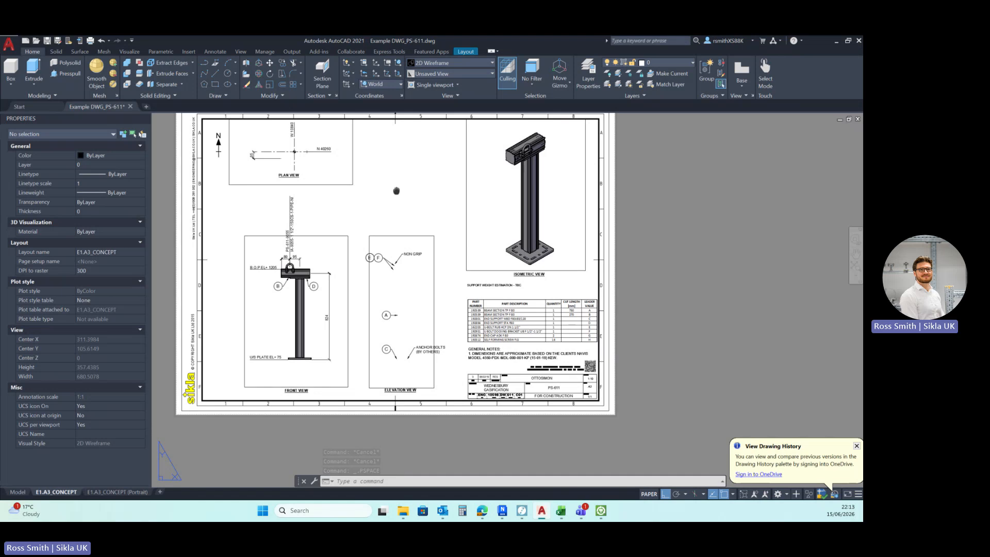
pyautogui.moveTo(397, 191); pyautogui.dragTo(399, 198, button='middle')
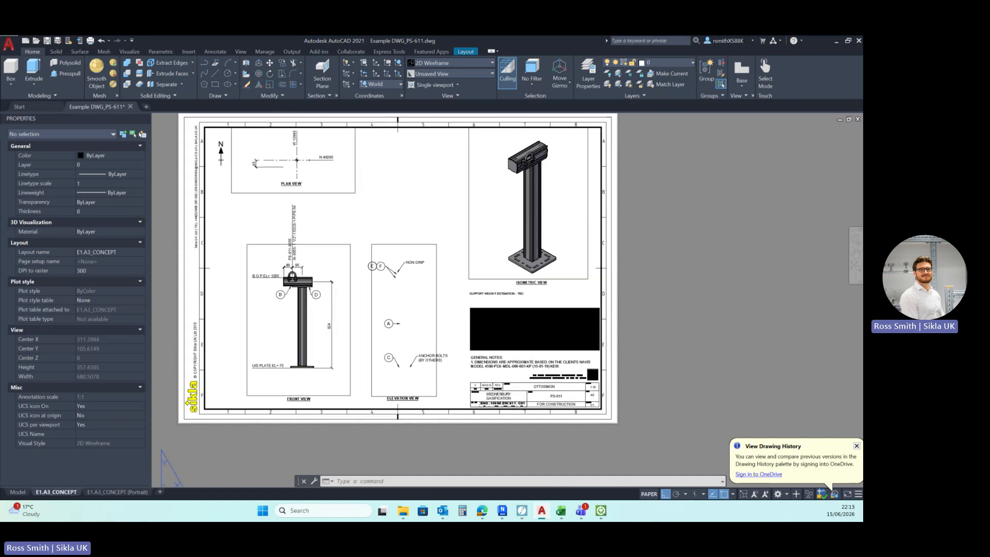
# Return the drawing to model space and switch to Navisworks to view the Example Navisworks.nwd plant model
pyautogui.click(17, 492)
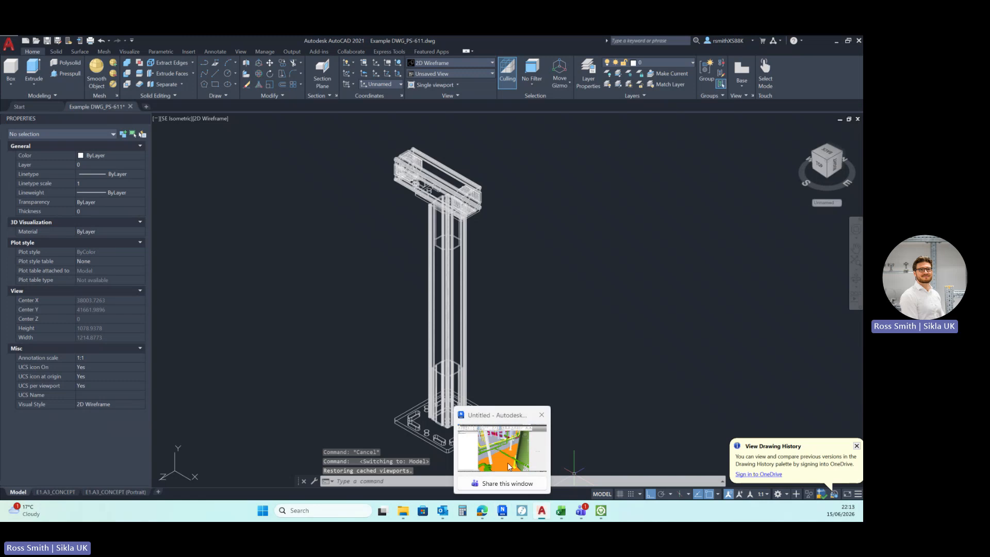
pyautogui.click(502, 513)
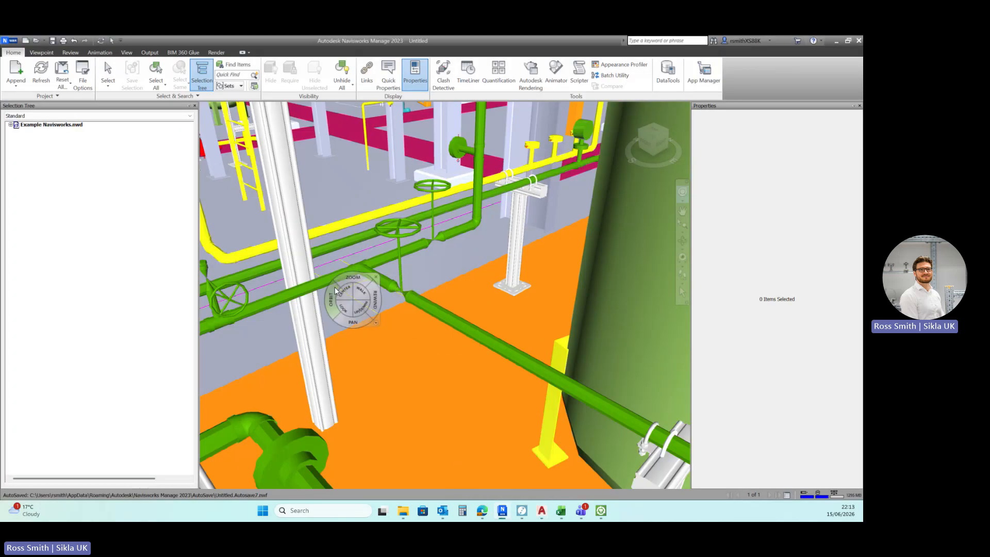
pyautogui.scroll(-10, 413, 276)
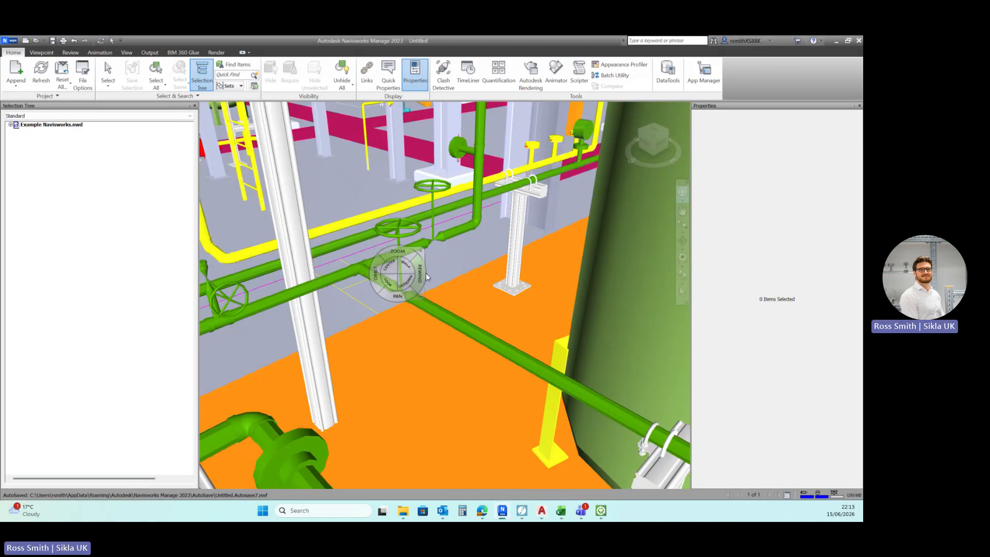
# Append the Example DWG_PS-611 drawing from the Desktop folder to the Example Navisworks.nwd plant model
pyautogui.scroll(-8, 427, 275)
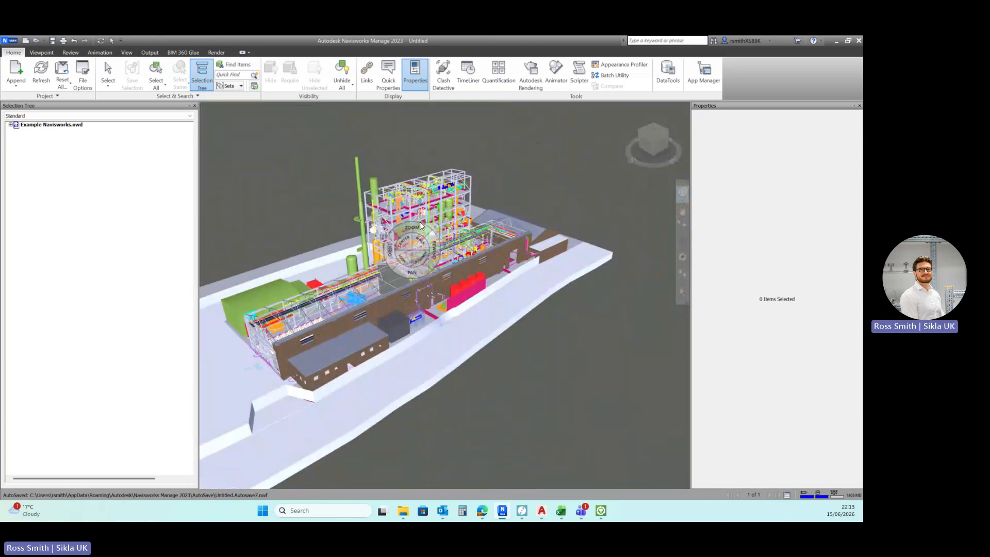
pyautogui.scroll(2, 425, 223)
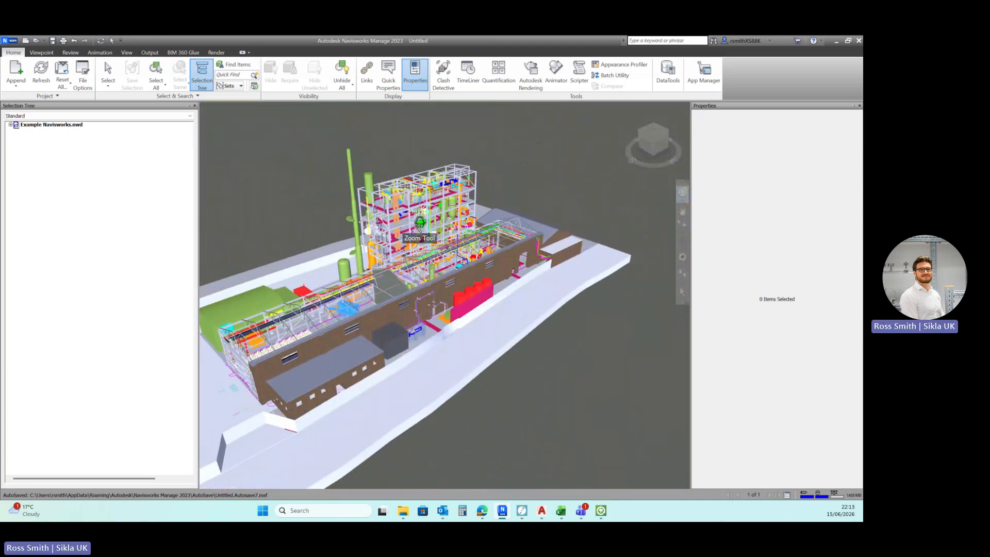
pyautogui.click(11, 125)
pyautogui.click(10, 125)
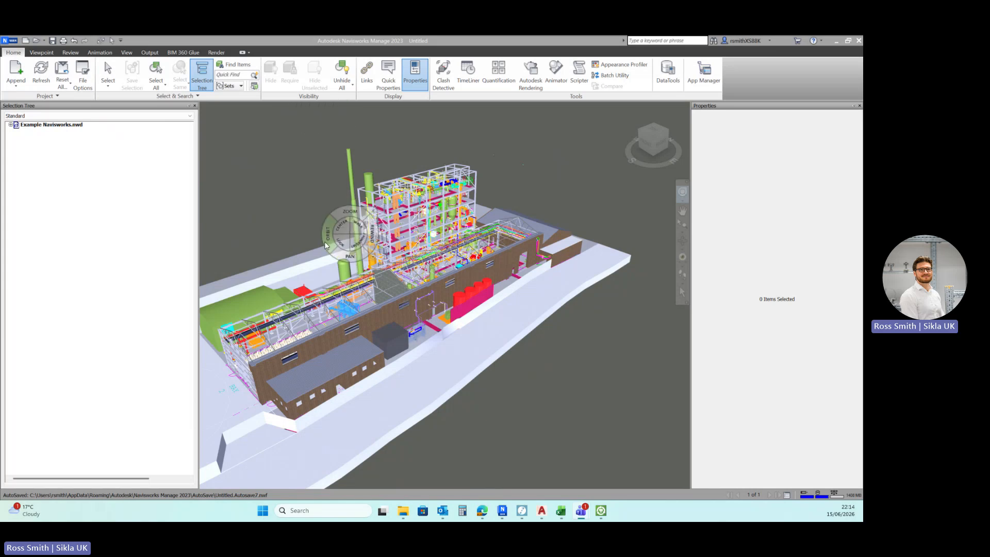
pyautogui.click(15, 87)
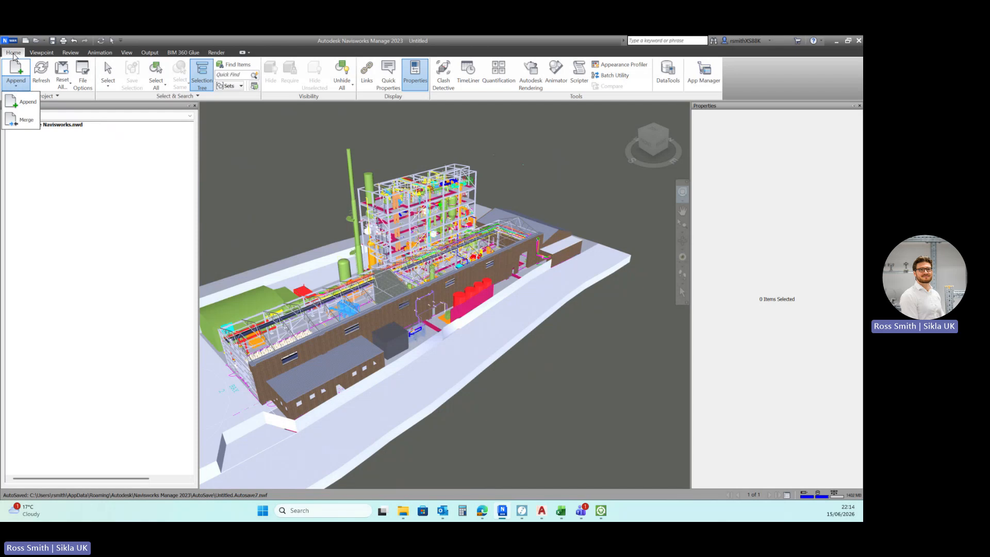
pyautogui.click(23, 105)
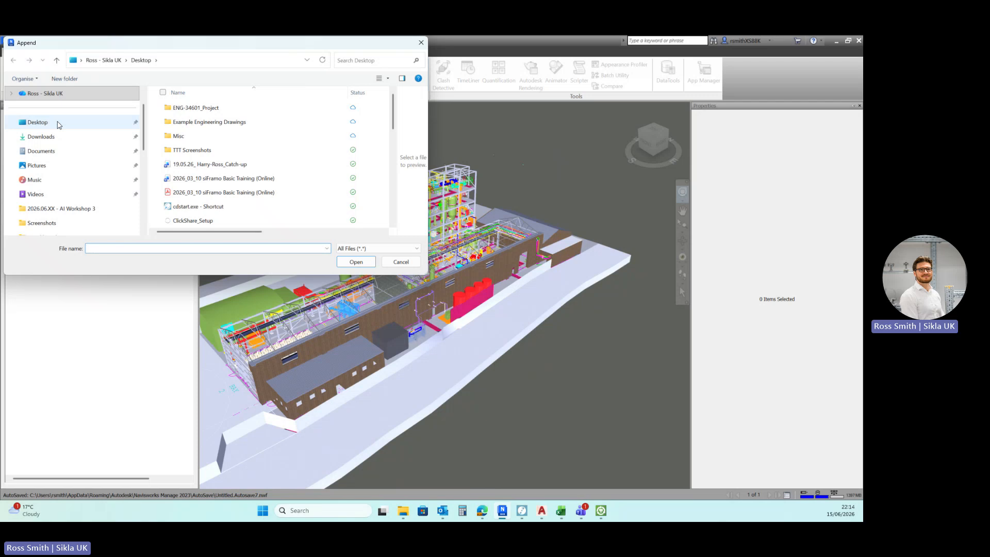
pyautogui.click(58, 125)
pyautogui.scroll(-5, 208, 154)
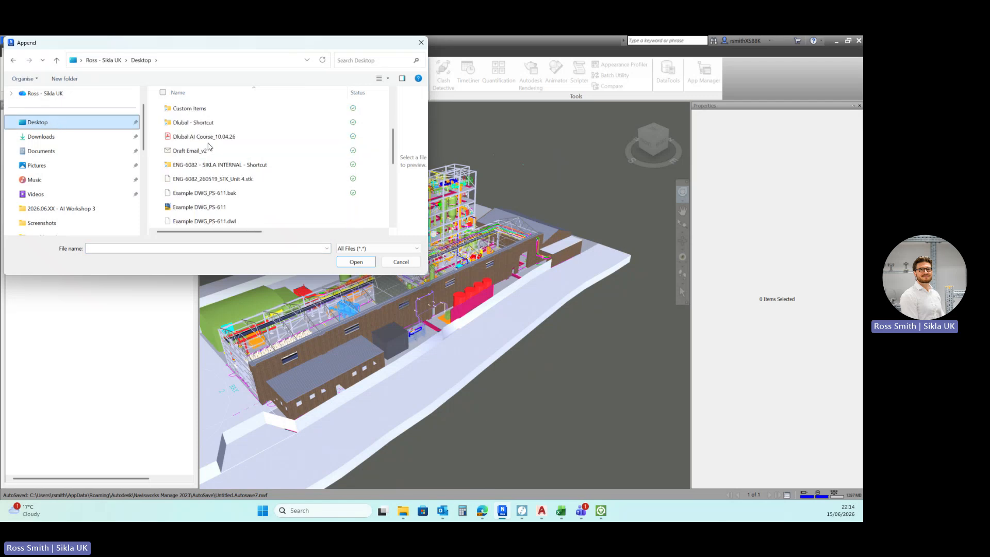
pyautogui.click(209, 165)
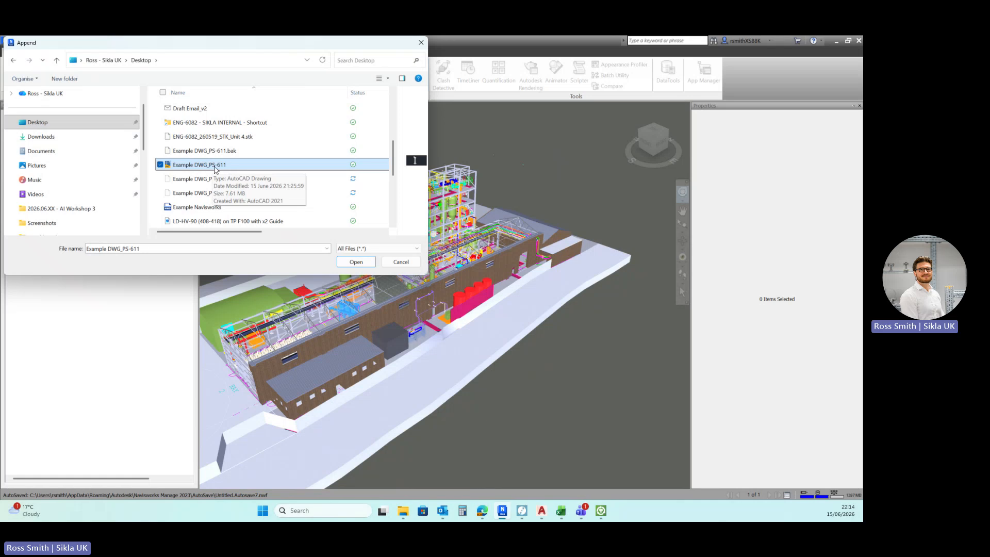
pyautogui.click(355, 262)
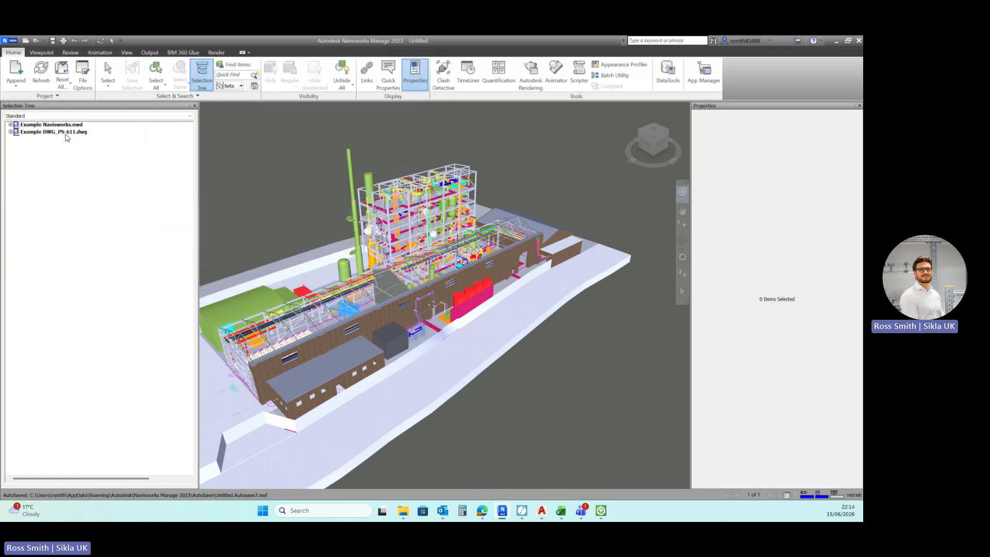
# Select Example DWG_PS-611.dwg and examine where its support sits beneath the green pipe in the plant model
pyautogui.click(66, 132)
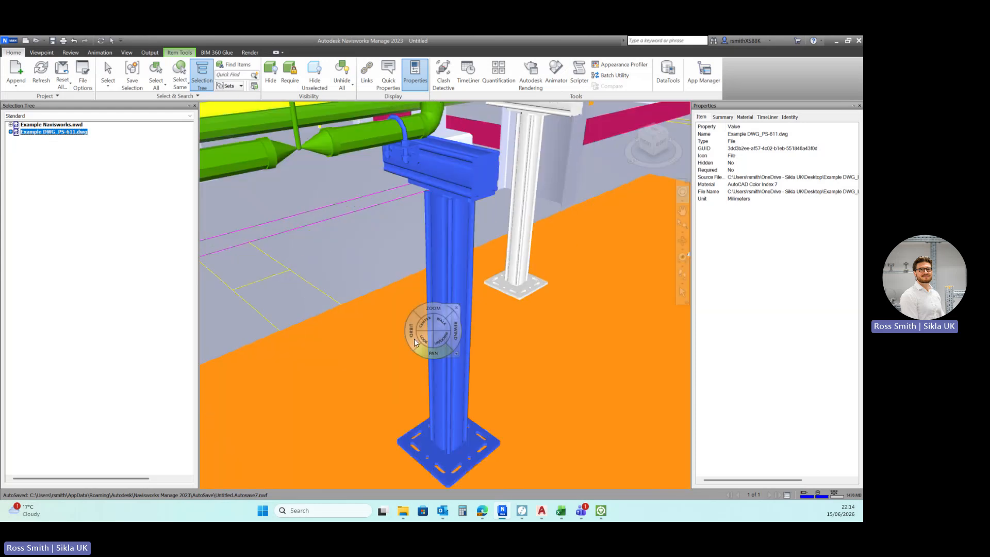
pyautogui.scroll(2, 406, 333)
pyautogui.scroll(-4, 405, 332)
pyautogui.hotkey('shift', 'w')
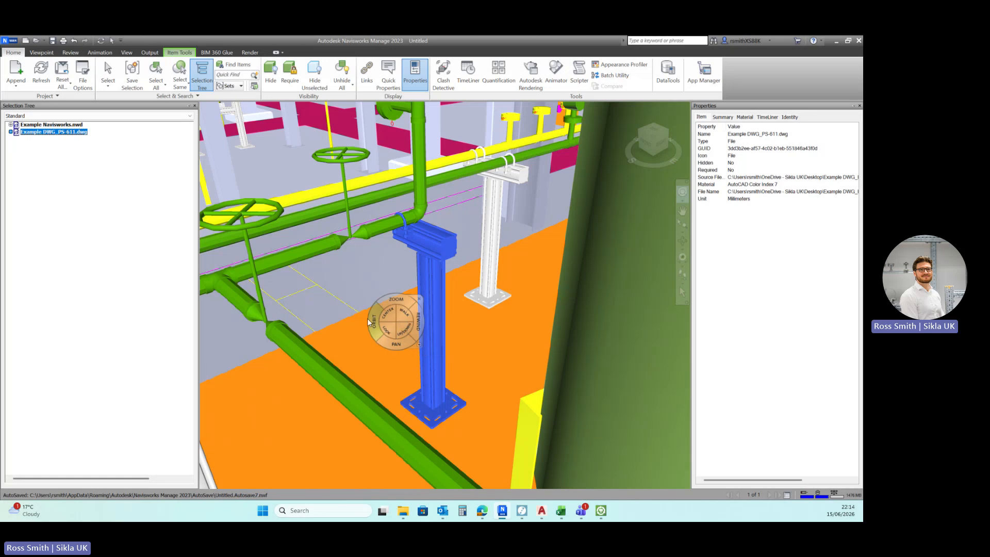
pyautogui.moveTo(374, 323); pyautogui.dragTo(385, 268)
pyautogui.scroll(-2, 385, 268)
pyautogui.scroll(-1, 385, 268)
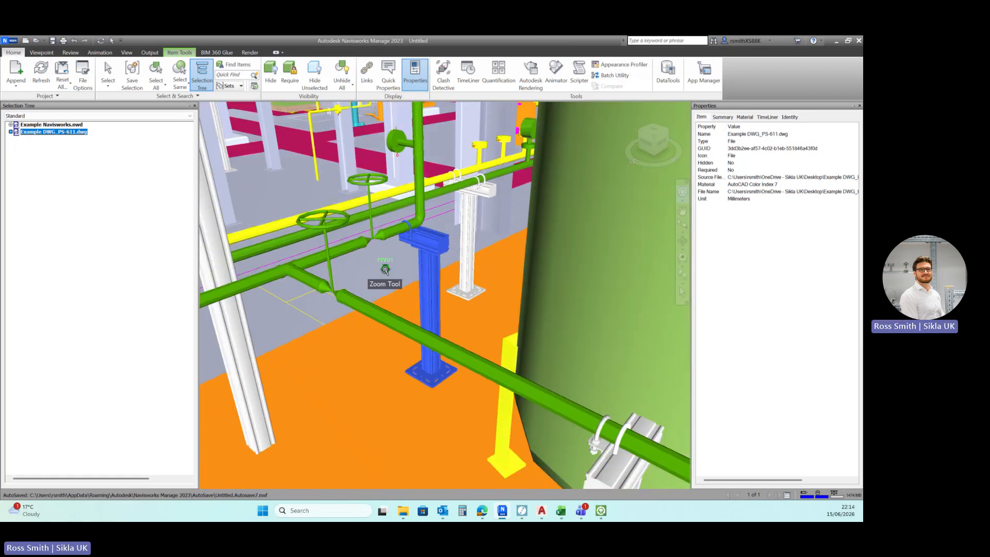
pyautogui.scroll(5, 415, 230)
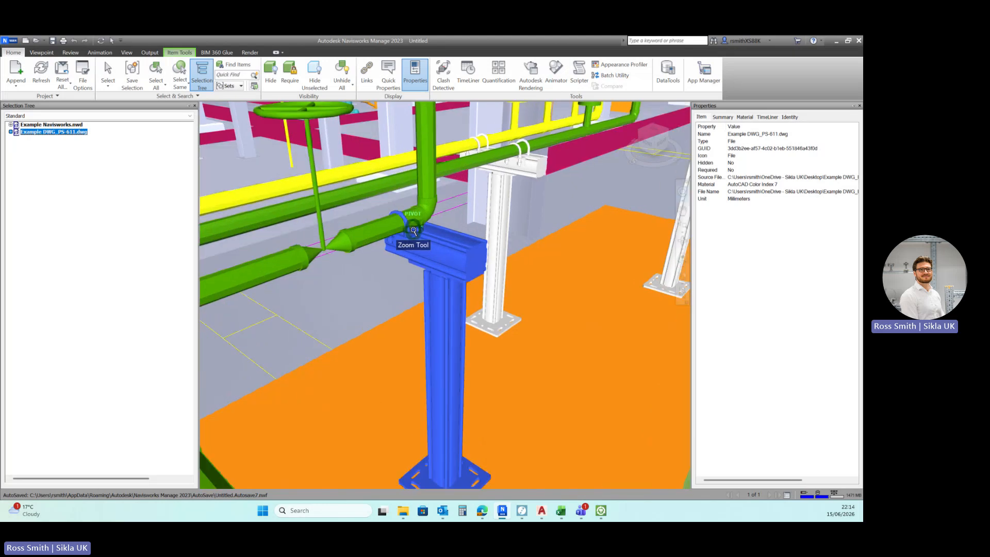
pyautogui.moveTo(423, 260)
pyautogui.keyDown('shift'); pyautogui.mouseDown(button='middle')
pyautogui.moveTo(466, 240)
pyautogui.moveTo(415, 259)
pyautogui.mouseUp(button='middle'); pyautogui.keyUp('shift')
pyautogui.scroll(-3, 412, 261)
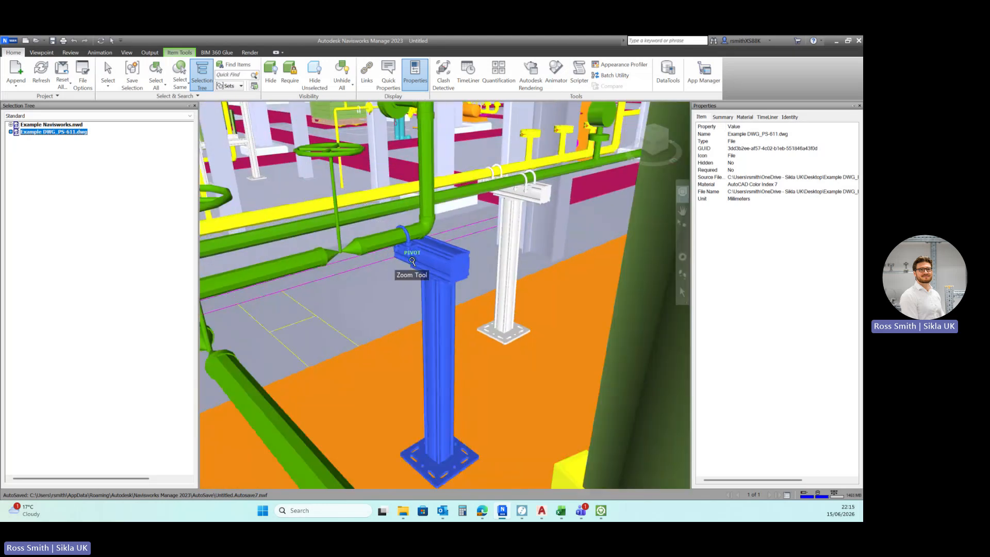
pyautogui.moveTo(340, 304)
pyautogui.keyDown('shift'); pyautogui.mouseDown(button='middle')
pyautogui.moveTo(358, 305)
pyautogui.moveTo(345, 303)
pyautogui.moveTo(343, 315)
pyautogui.mouseUp(button='middle'); pyautogui.keyUp('shift')
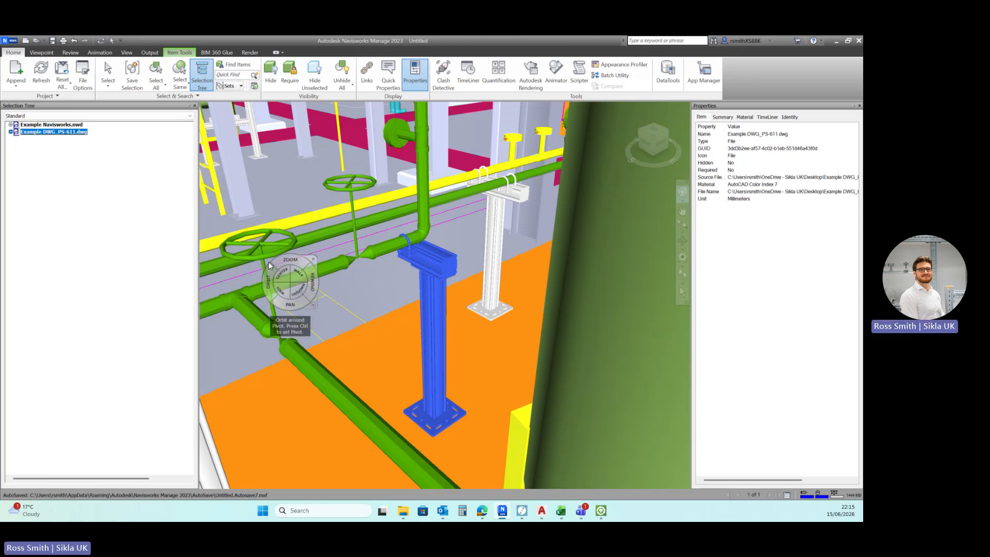
pyautogui.click(303, 234)
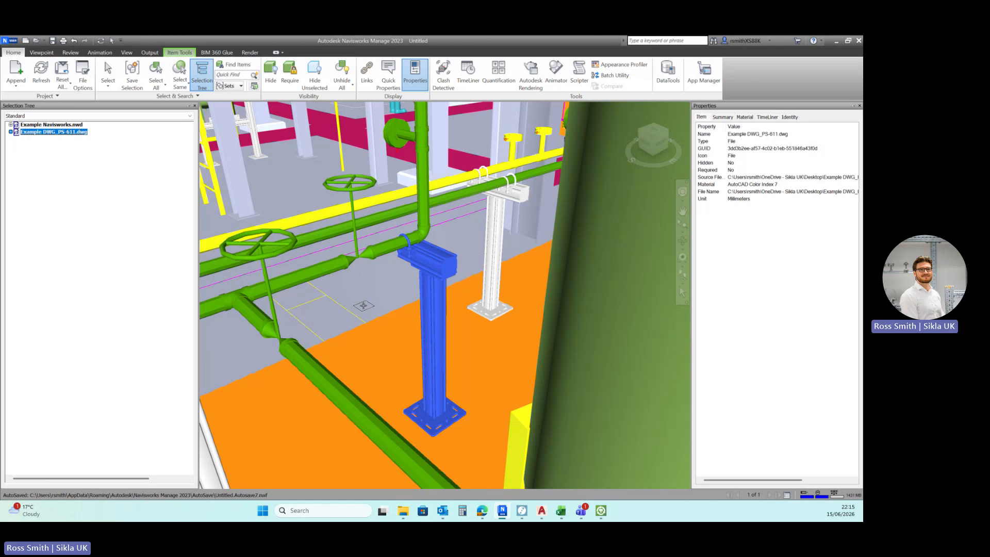
# Move the appended support about 0.061 m in negative Y and rotate it about 83° around its vertical axis
pyautogui.click(178, 53)
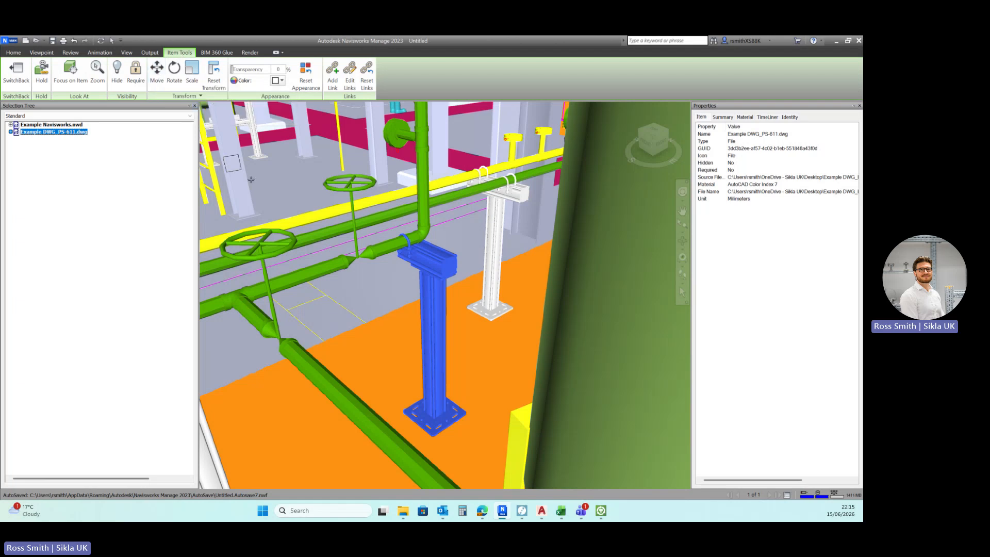
pyautogui.click(160, 81)
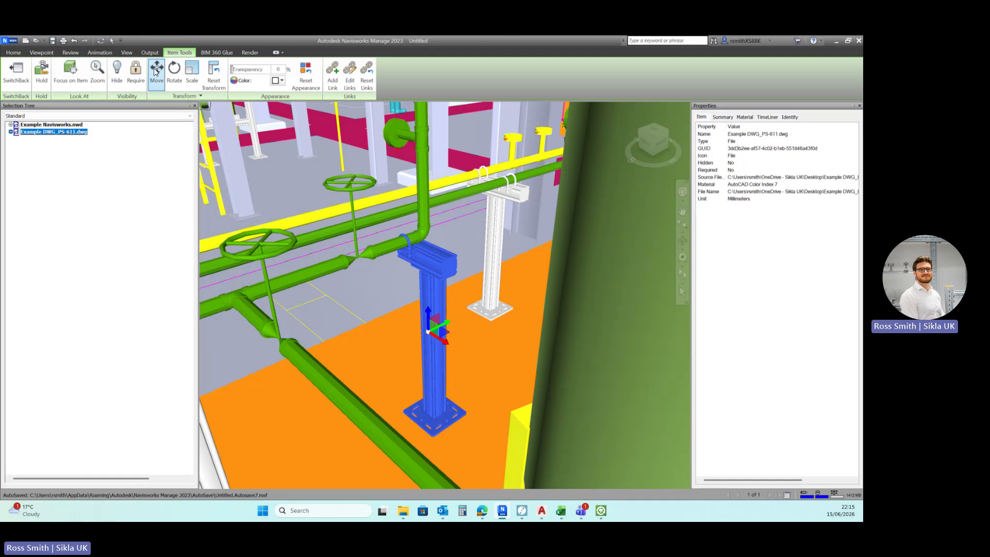
pyautogui.moveTo(446, 324)
pyautogui.mouseDown()
pyautogui.moveTo(384, 351)
pyautogui.moveTo(350, 348)
pyautogui.moveTo(444, 331)
pyautogui.mouseUp()
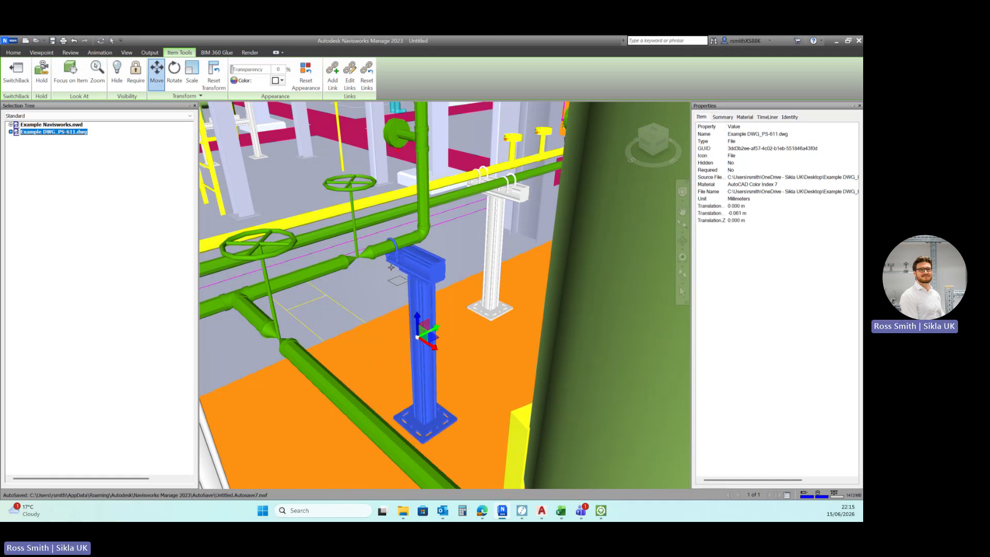
pyautogui.click(174, 72)
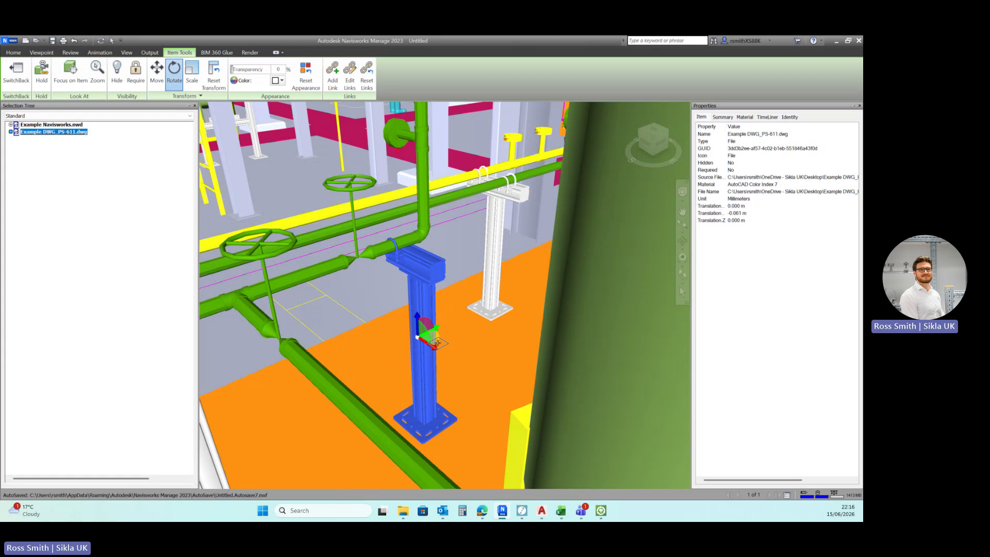
pyautogui.moveTo(437, 341)
pyautogui.mouseDown()
pyautogui.moveTo(453, 324)
pyautogui.moveTo(400, 349)
pyautogui.moveTo(444, 323)
pyautogui.moveTo(431, 332)
pyautogui.mouseUp()
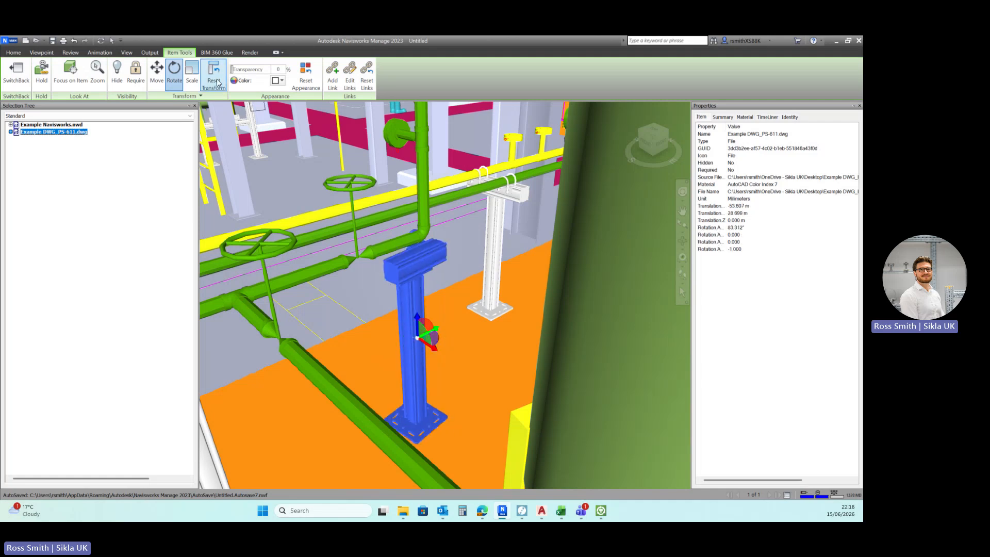
# Delete the moved and rotated Example DWG_PS-611.dwg from the plant model
pyautogui.click(54, 124)
pyautogui.click(60, 133)
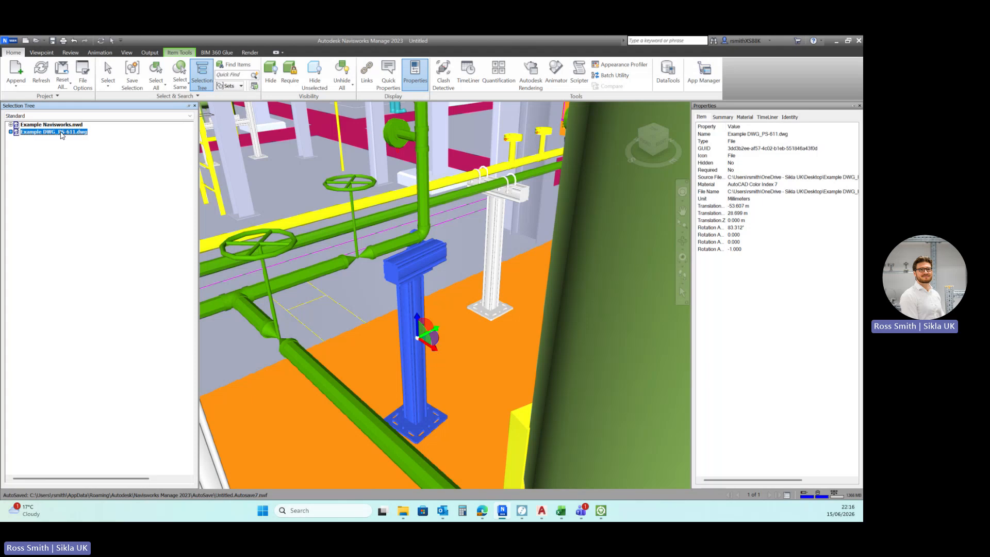
pyautogui.press('Delete')
pyautogui.click(458, 304)
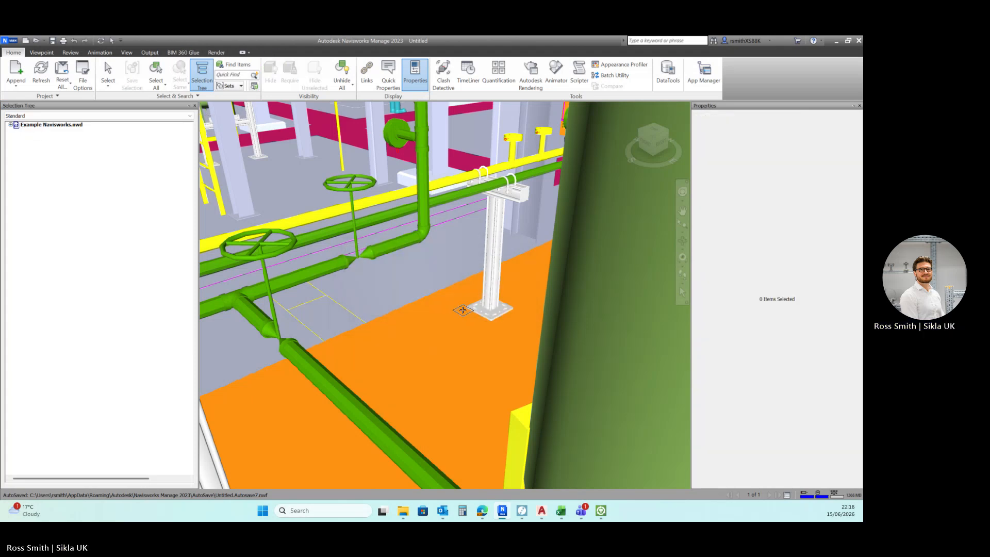
# Append the Example DWG_PS-611 drawing again so the support returns to its original position
pyautogui.click(16, 84)
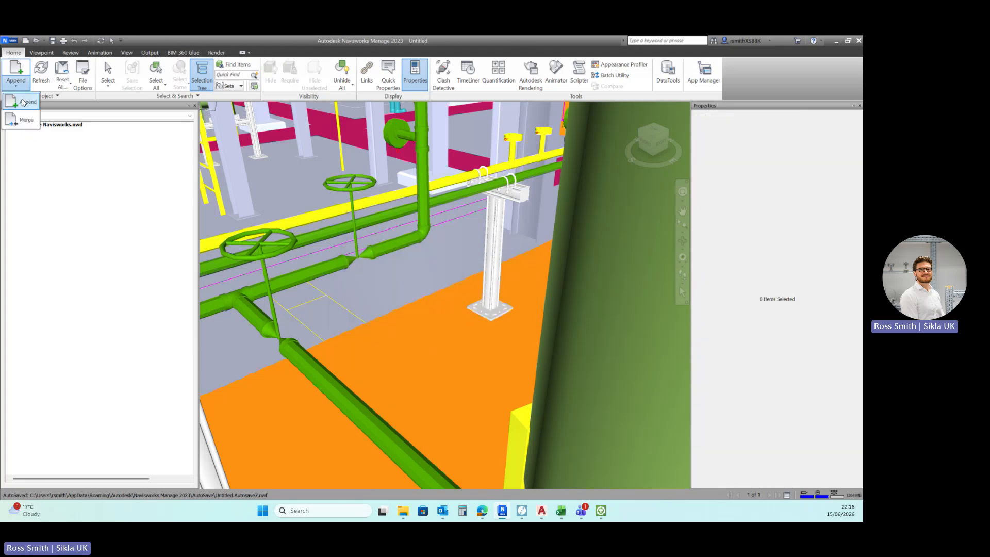
pyautogui.click(23, 102)
pyautogui.scroll(-5, 201, 187)
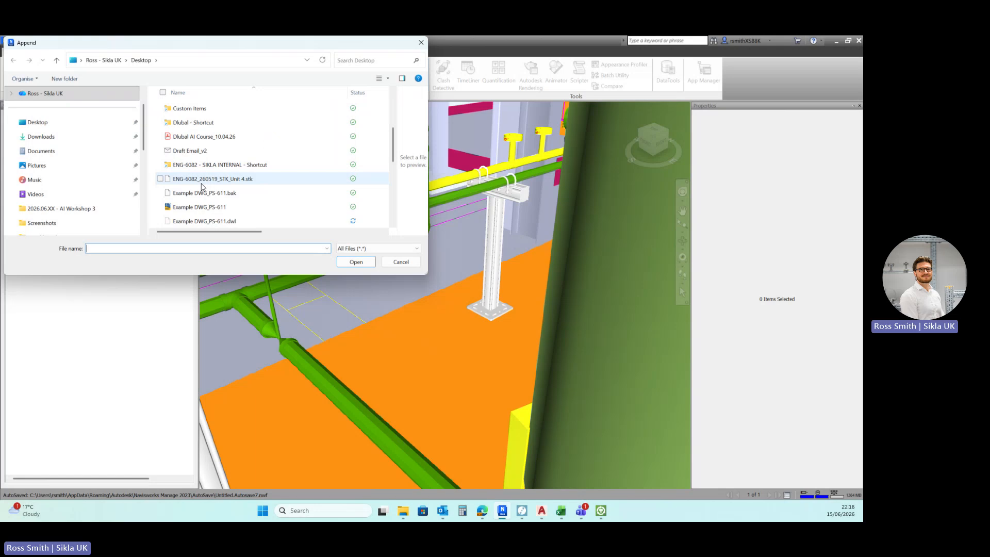
pyautogui.click(206, 207)
pyautogui.click(356, 261)
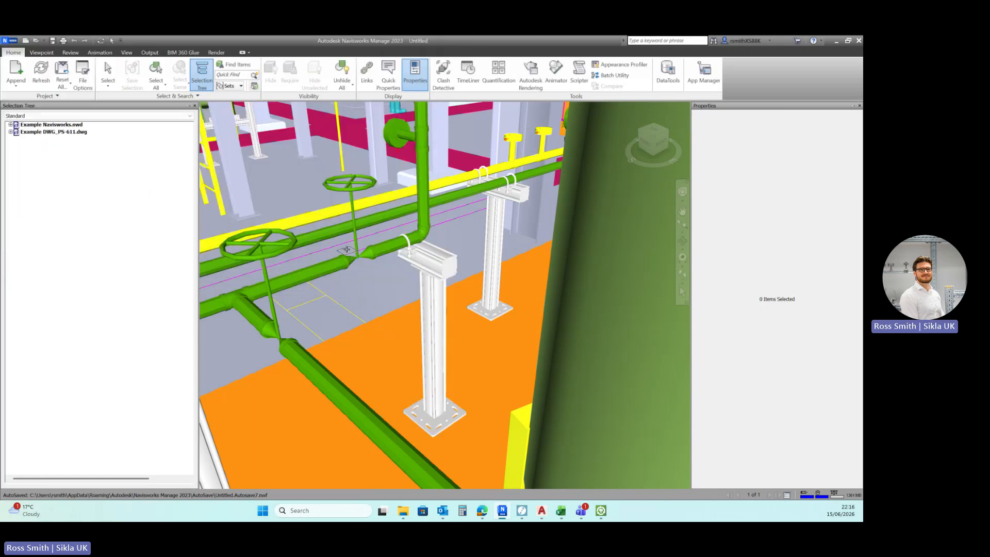
# Glance at the support in AutoCAD, return to Navisworks and examine the appended support's fit under the pipe from several sides
pyautogui.click(541, 510)
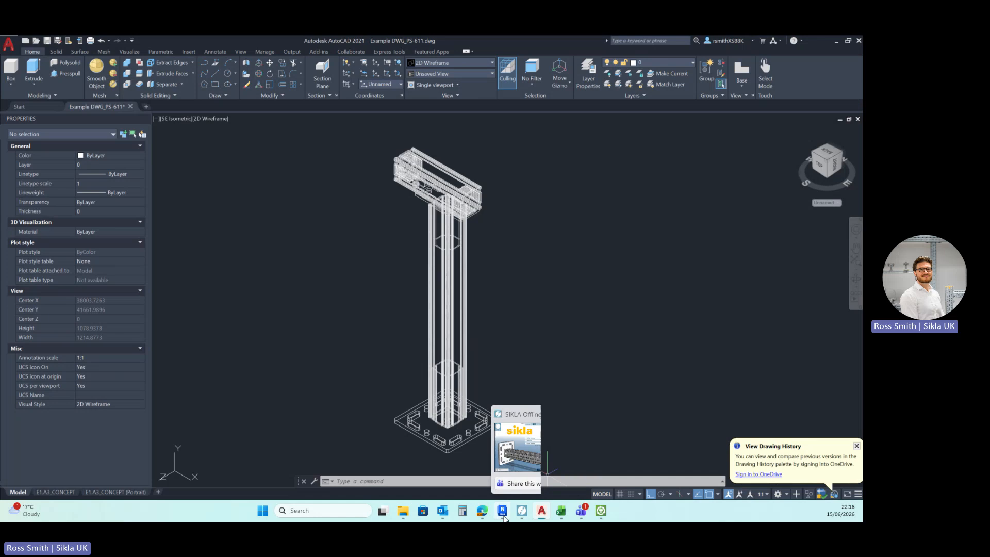
pyautogui.click(503, 510)
pyautogui.keyDown('shift'); pyautogui.moveTo(463, 222); pyautogui.dragTo(586, 245, button='middle'); pyautogui.keyUp('shift')
pyautogui.scroll(5, 433, 249)
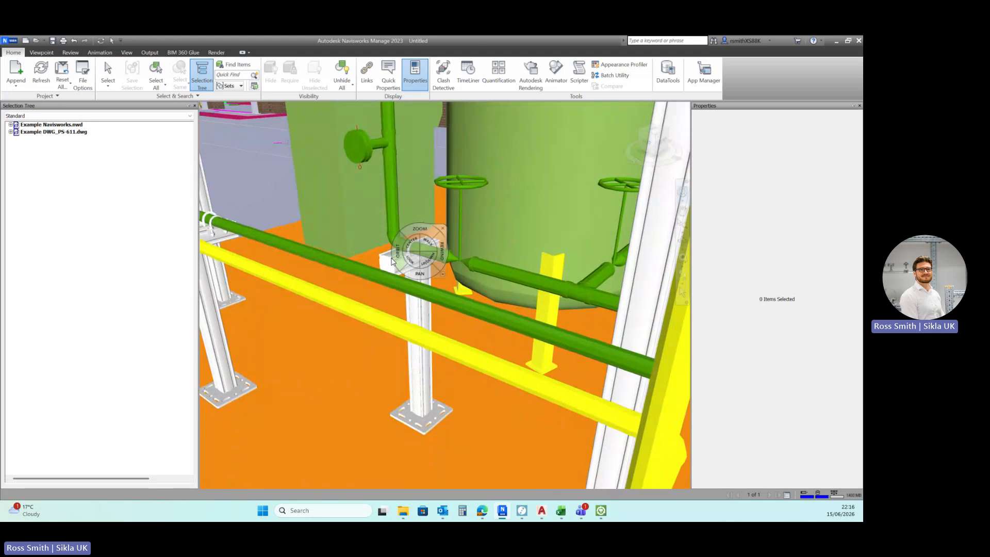
pyautogui.scroll(4, 433, 249)
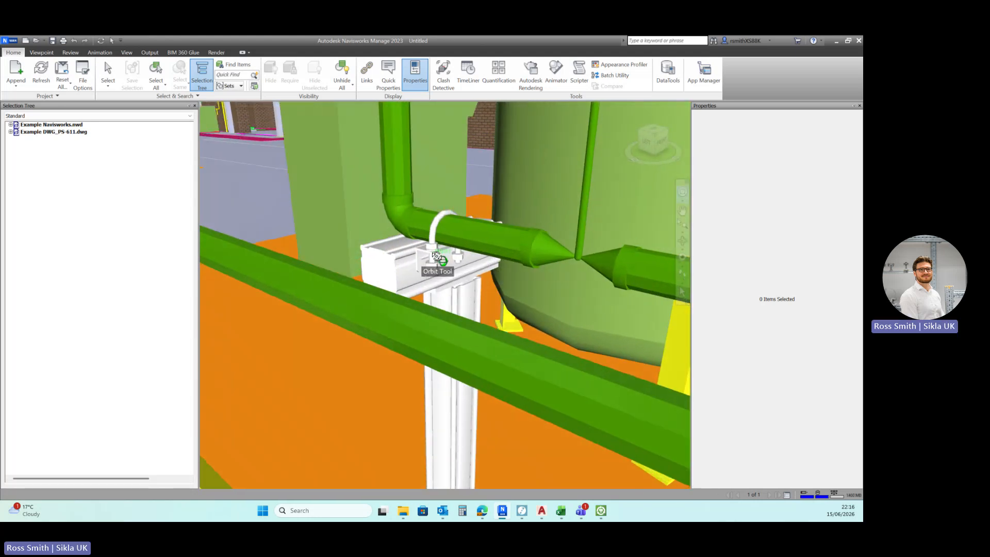
pyautogui.keyDown('shift'); pyautogui.moveTo(433, 248); pyautogui.dragTo(407, 390, button='middle'); pyautogui.keyUp('shift')
pyautogui.scroll(3, 433, 261)
pyautogui.scroll(-4, 434, 262)
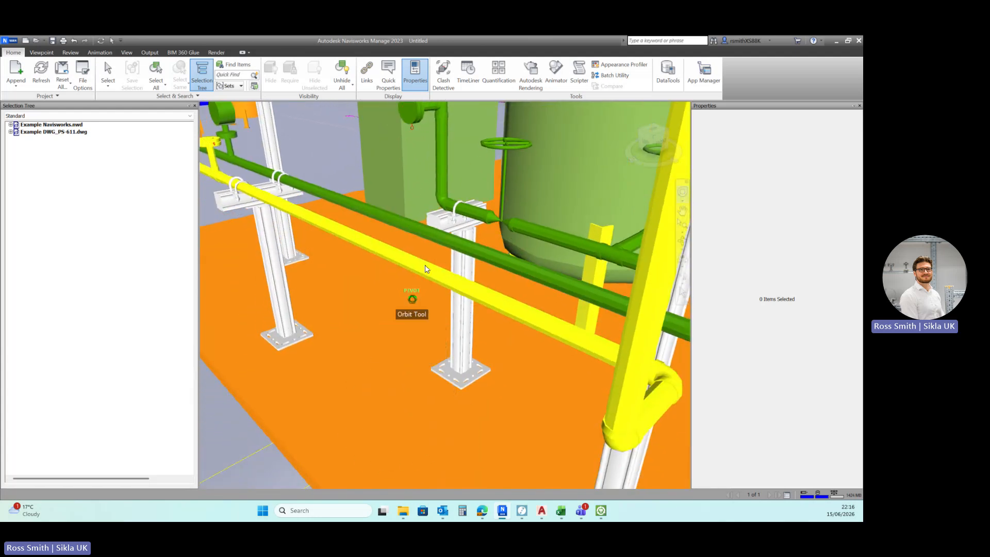
pyautogui.keyDown('shift'); pyautogui.moveTo(426, 268); pyautogui.dragTo(477, 235, button='middle'); pyautogui.keyUp('shift')
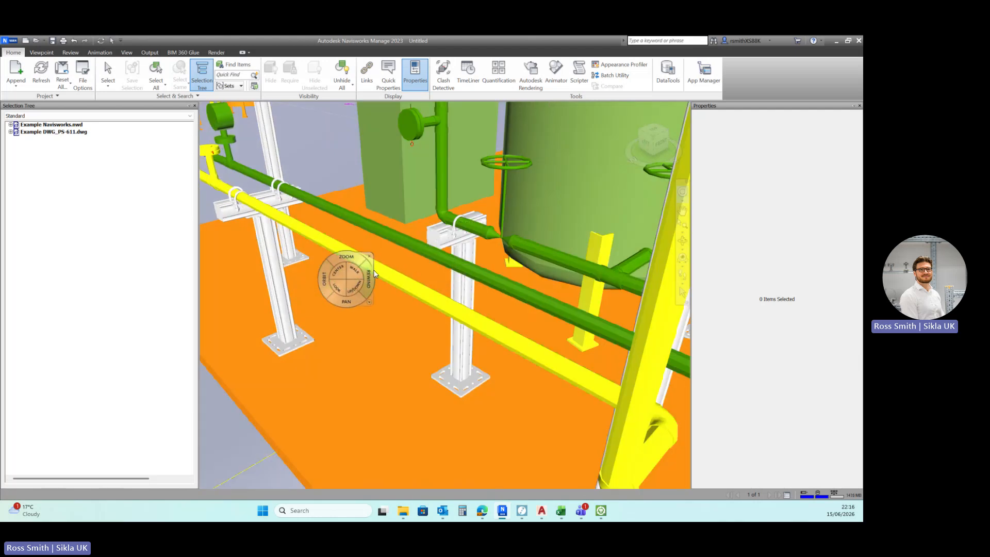
pyautogui.moveTo(360, 270); pyautogui.dragTo(246, 268)
pyautogui.keyDown('shift'); pyautogui.moveTo(245, 268); pyautogui.dragTo(347, 258, button='middle'); pyautogui.keyUp('shift')
pyautogui.scroll(-2, 461, 330)
pyautogui.scroll(-4, 462, 330)
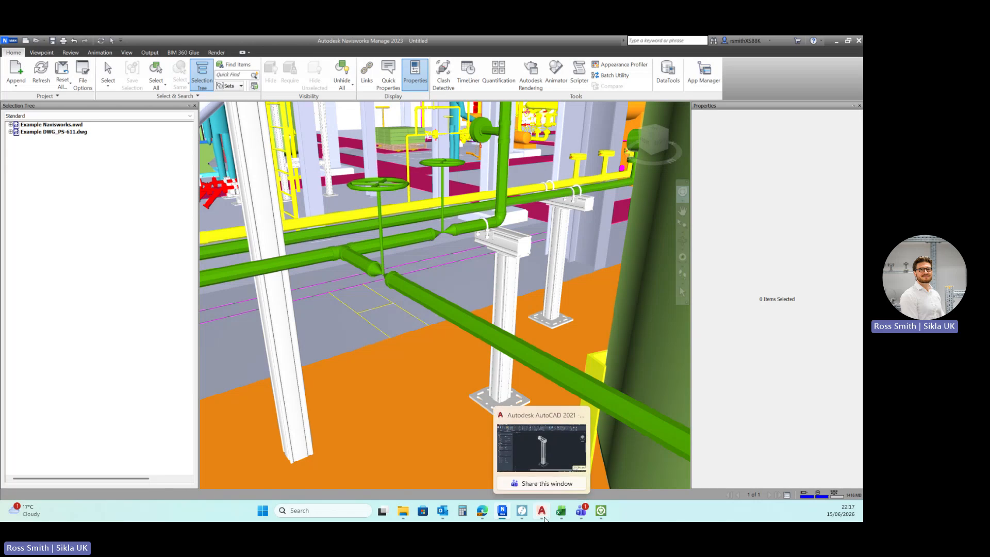
# Switch to AutoCAD and review the attributes of the support's horizontal beam section block
pyautogui.click(542, 512)
pyautogui.press('Escape')
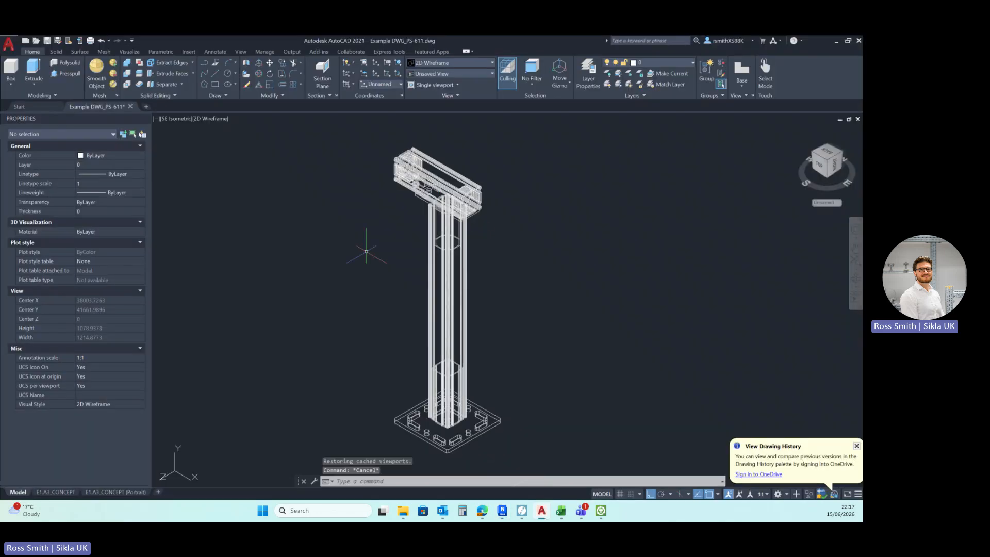
pyautogui.click(438, 166)
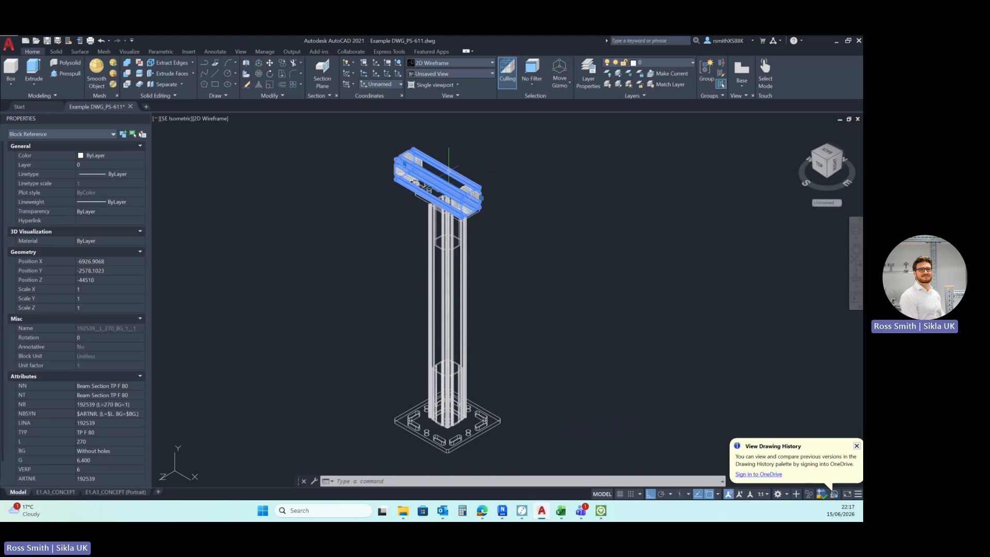
pyautogui.press('Escape')
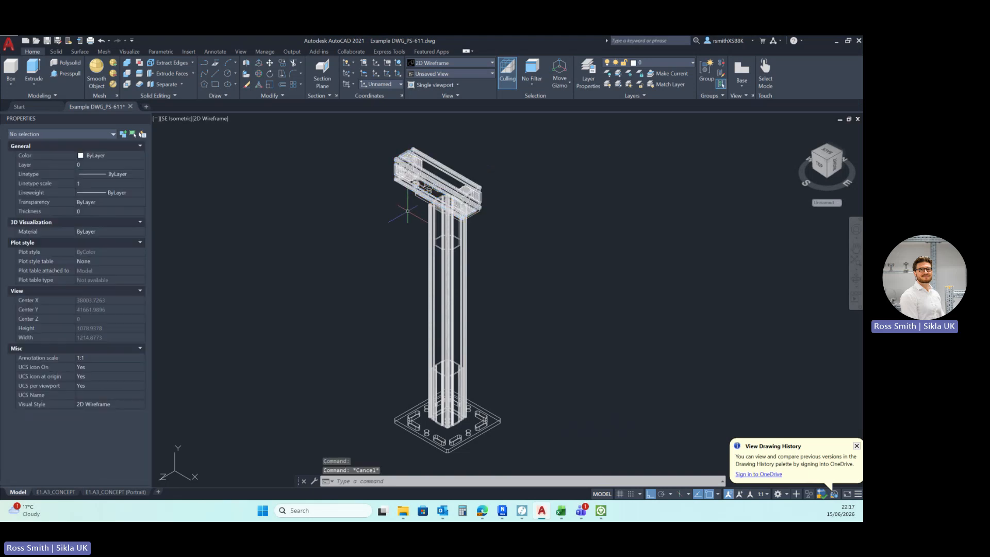
pyautogui.click(399, 198)
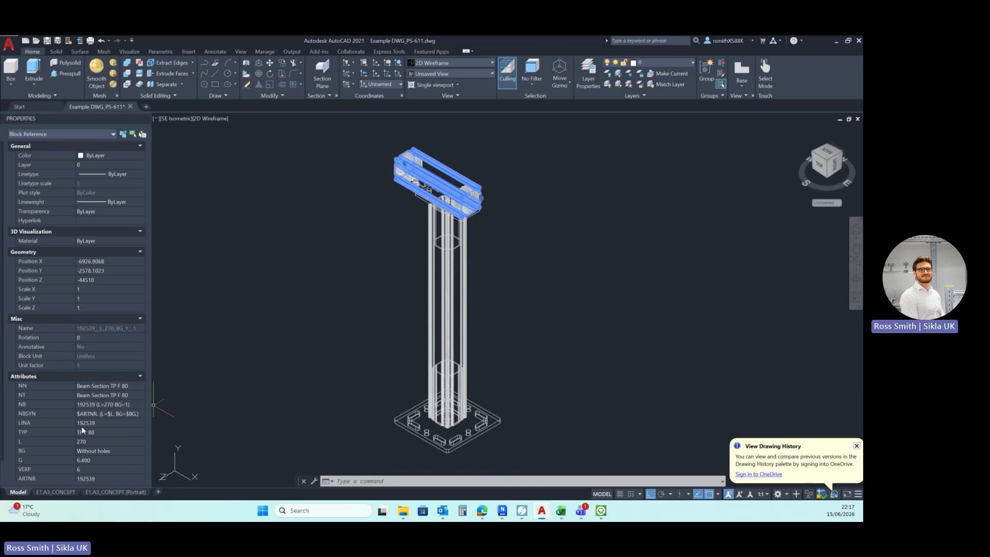
# Switch to PARTdataManager, search all catalogs for part 192539 and open the Beam Section TP F 80
pyautogui.click(602, 512)
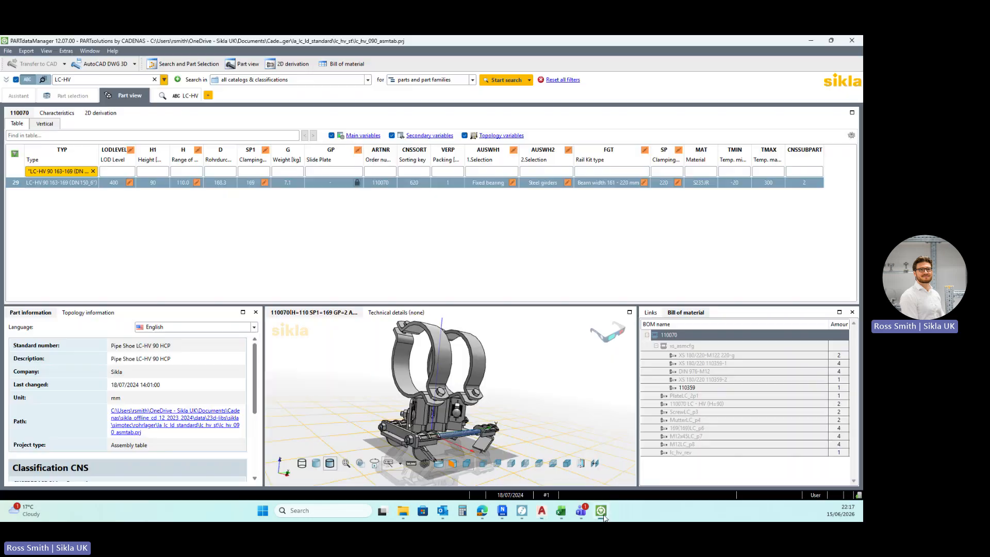
pyautogui.click(80, 82)
pyautogui.write('192539')
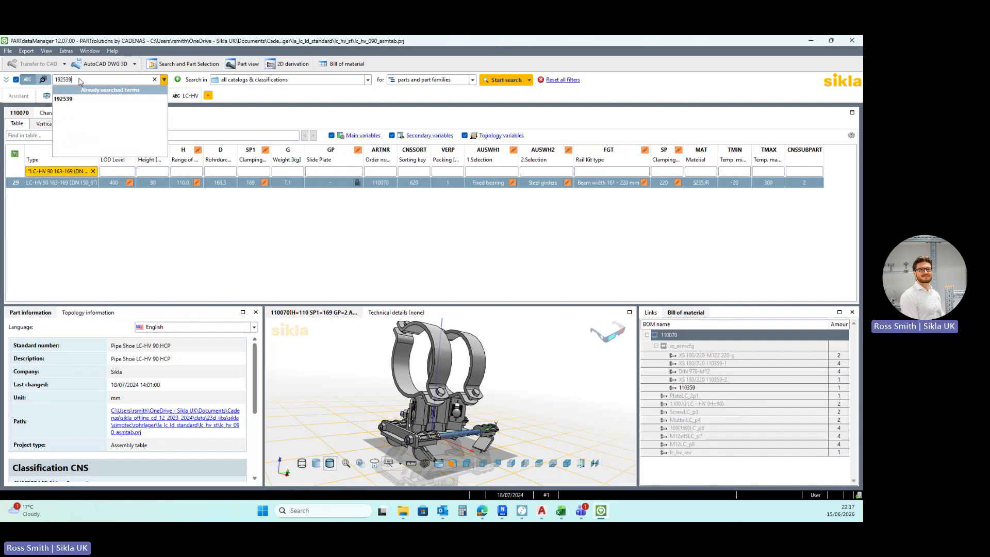
pyautogui.press('Return')
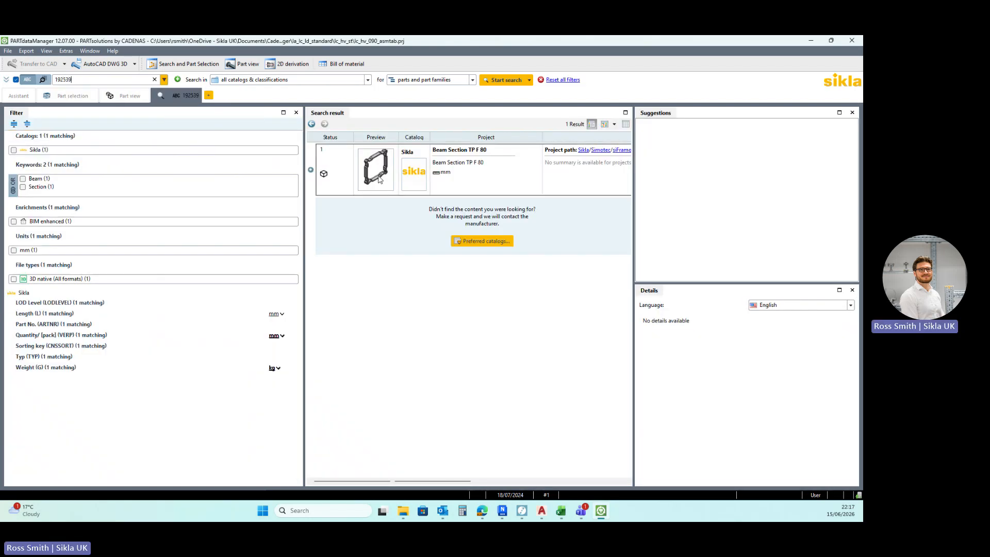
pyautogui.doubleClick(379, 179)
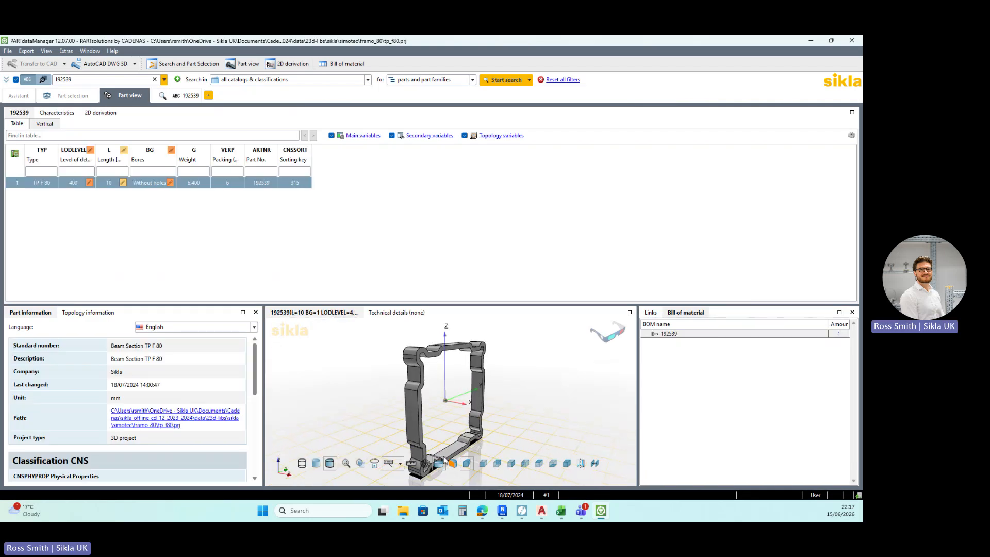
pyautogui.moveTo(441, 382)
pyautogui.mouseDown()
pyautogui.moveTo(467, 387)
pyautogui.moveTo(439, 393)
pyautogui.mouseUp()
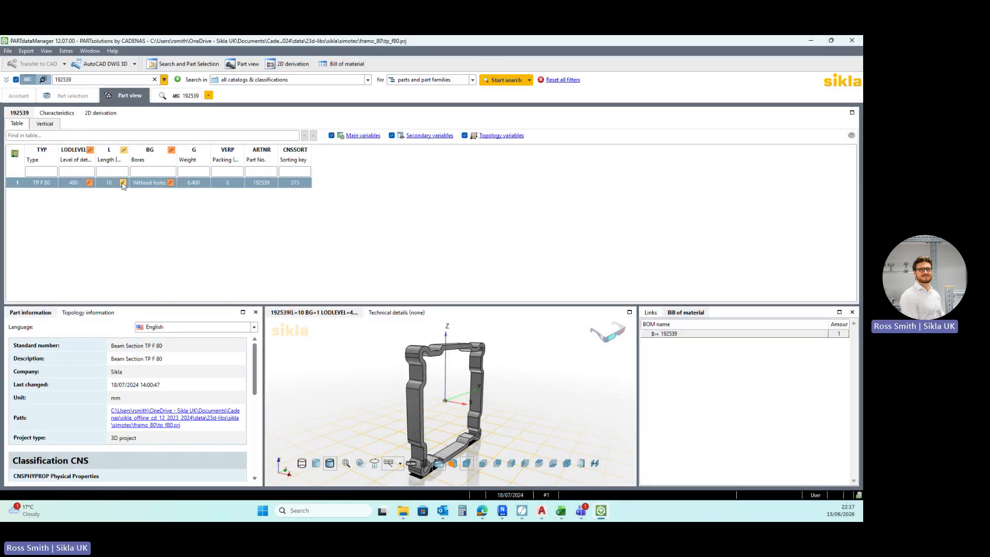
# Switch to Navisworks, measure the distance from the support's horizontal beam to the neighbouring yellow pipe and clear the measurement
pyautogui.click(123, 183)
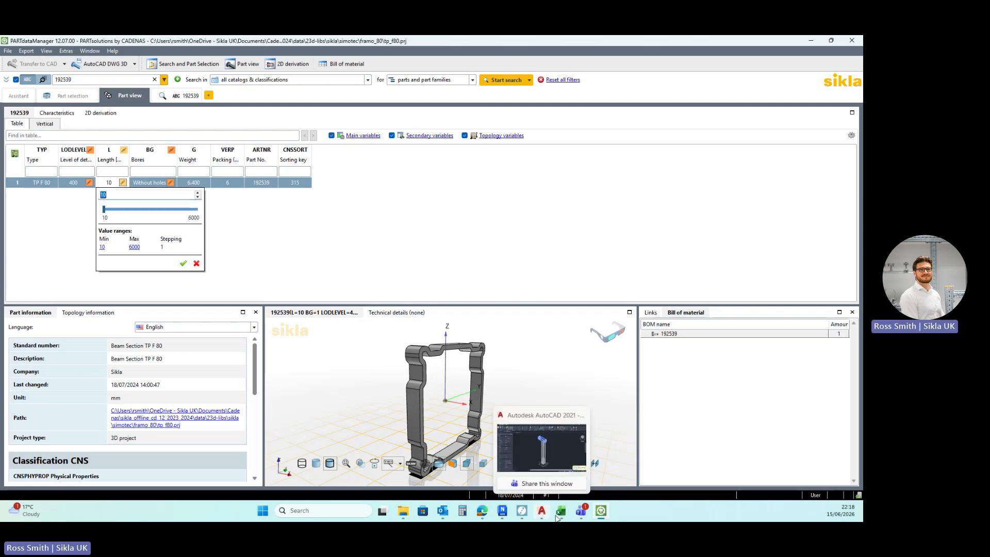
pyautogui.click(498, 513)
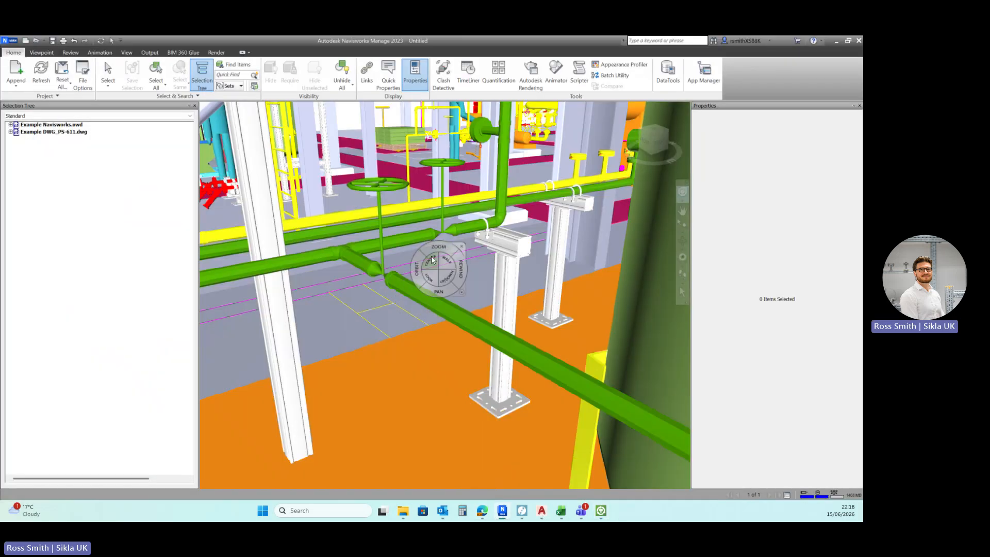
pyautogui.moveTo(415, 270); pyautogui.dragTo(658, 231)
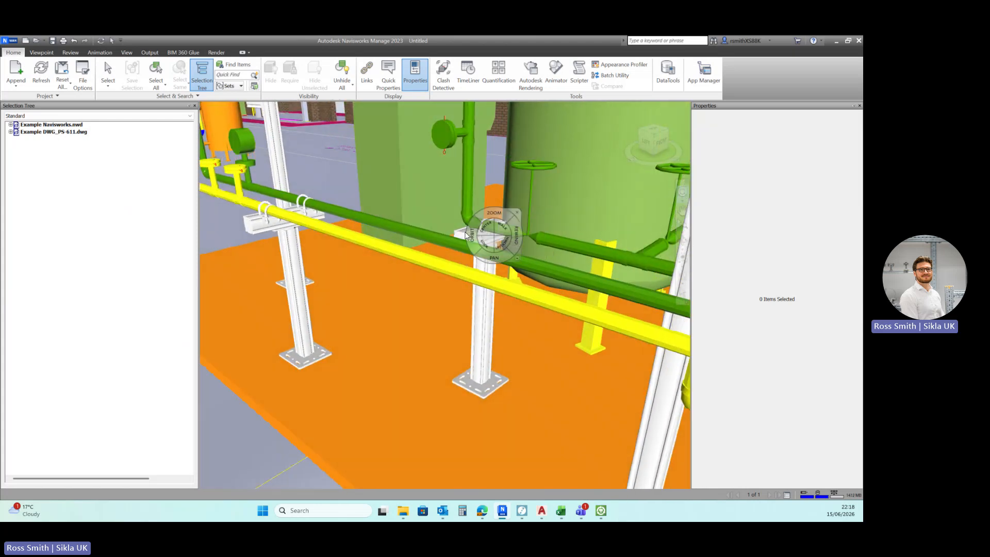
pyautogui.scroll(3, 459, 234)
pyautogui.click(71, 52)
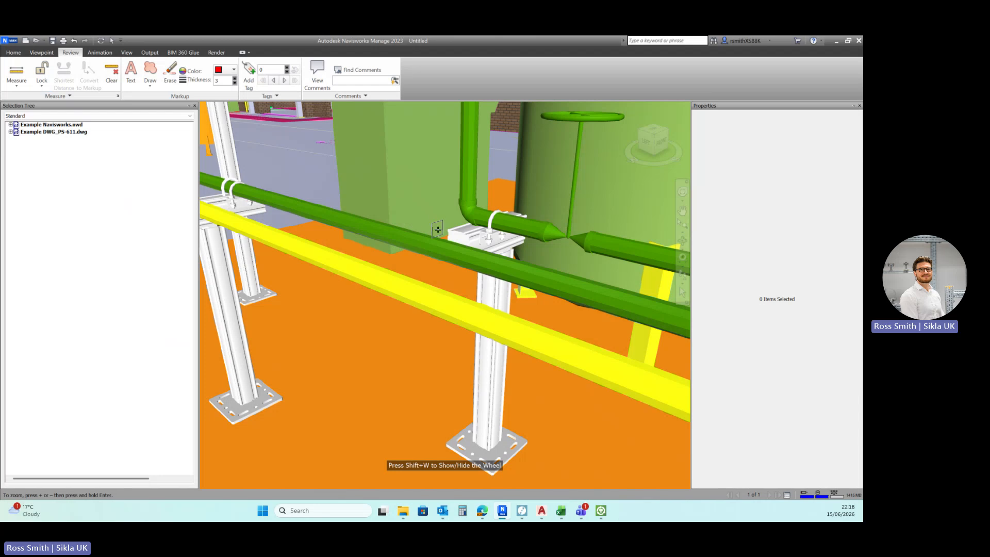
pyautogui.click(458, 237)
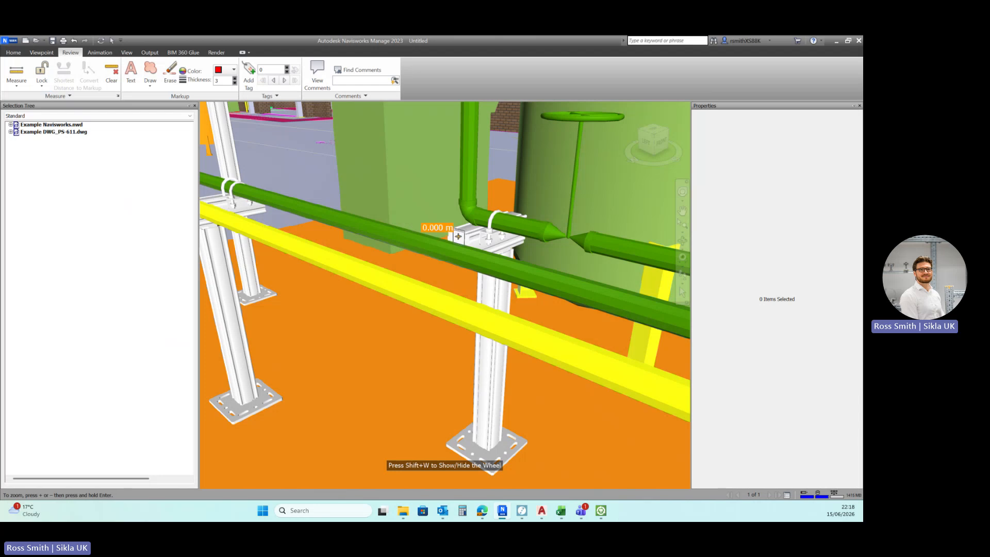
pyautogui.click(356, 277)
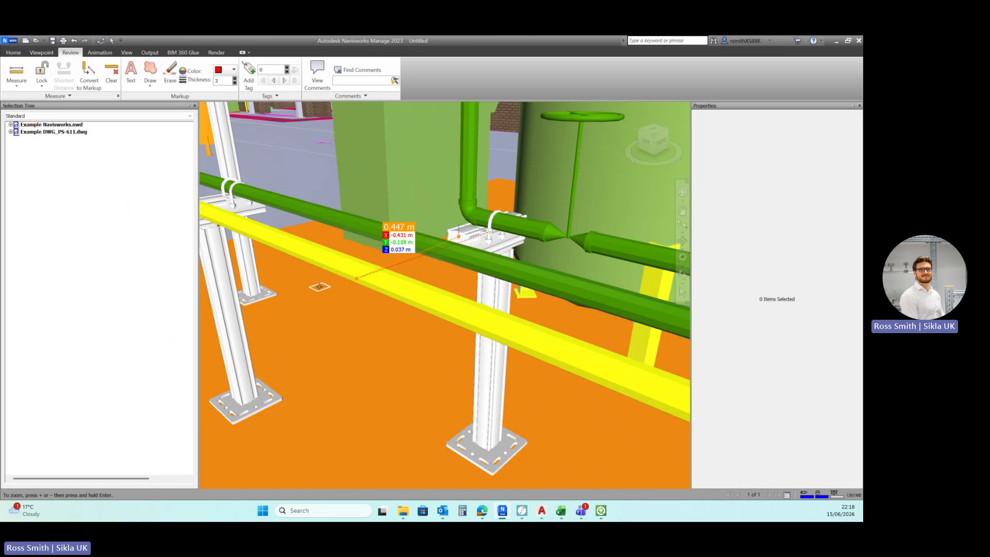
pyautogui.click(111, 73)
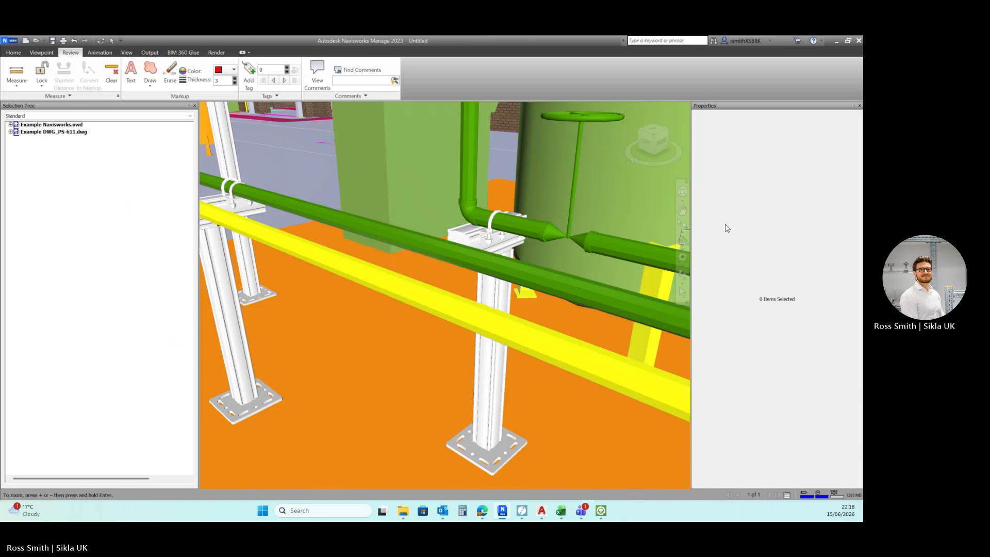
pyautogui.click(683, 192)
pyautogui.moveTo(547, 223); pyautogui.dragTo(411, 299)
# Return to PARTdataManager and set the beam section's length to 800 mm
pyautogui.click(601, 510)
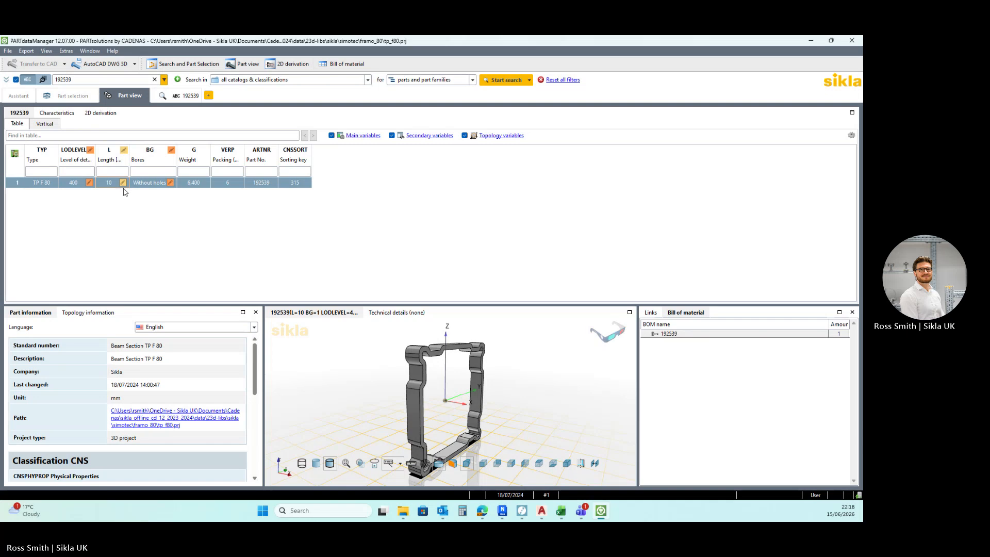
pyautogui.click(123, 184)
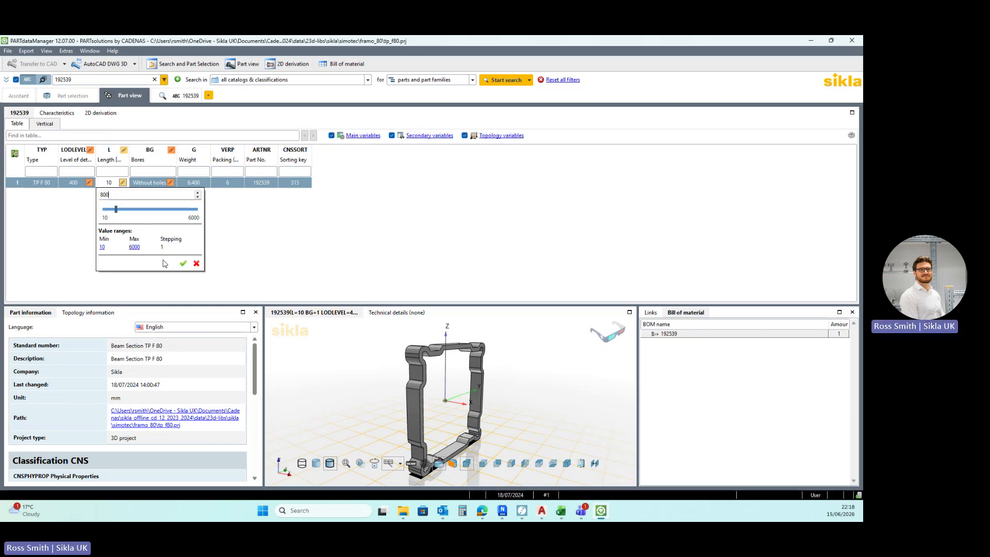
pyautogui.click(183, 264)
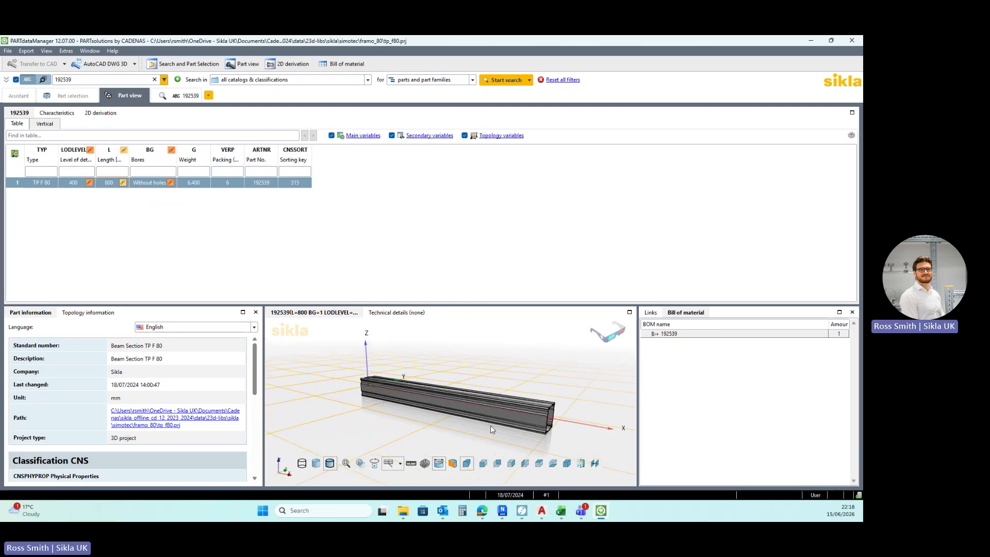
pyautogui.scroll(3, 435, 408)
pyautogui.scroll(-2, 444, 396)
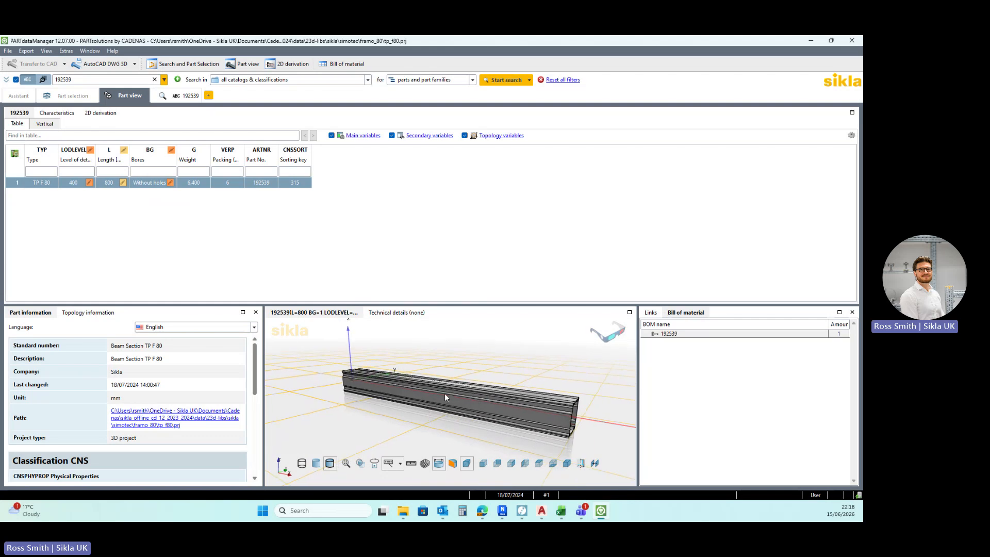
# Set the beam section's bores to With holes and examine the perforated profile in the preview
pyautogui.click(170, 183)
pyautogui.click(148, 203)
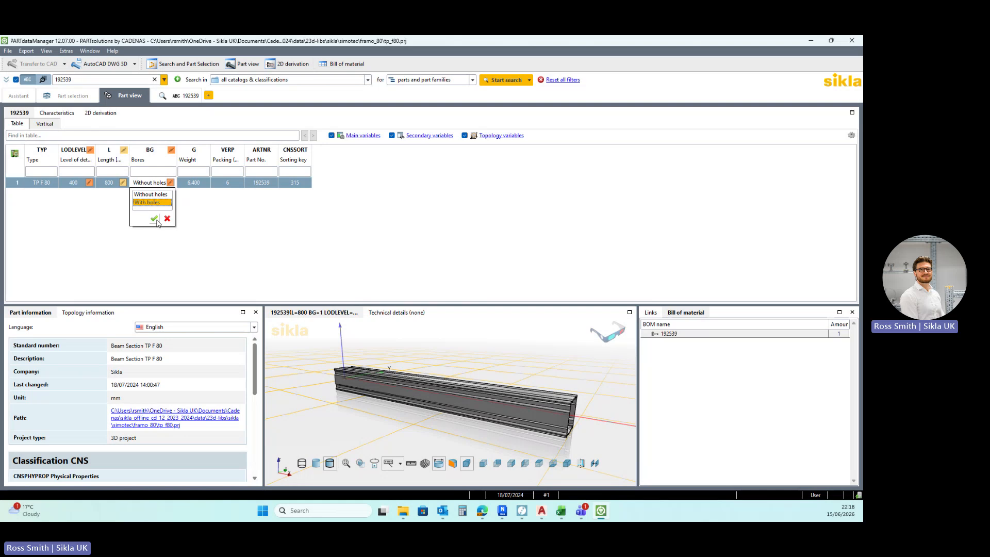
pyautogui.click(154, 218)
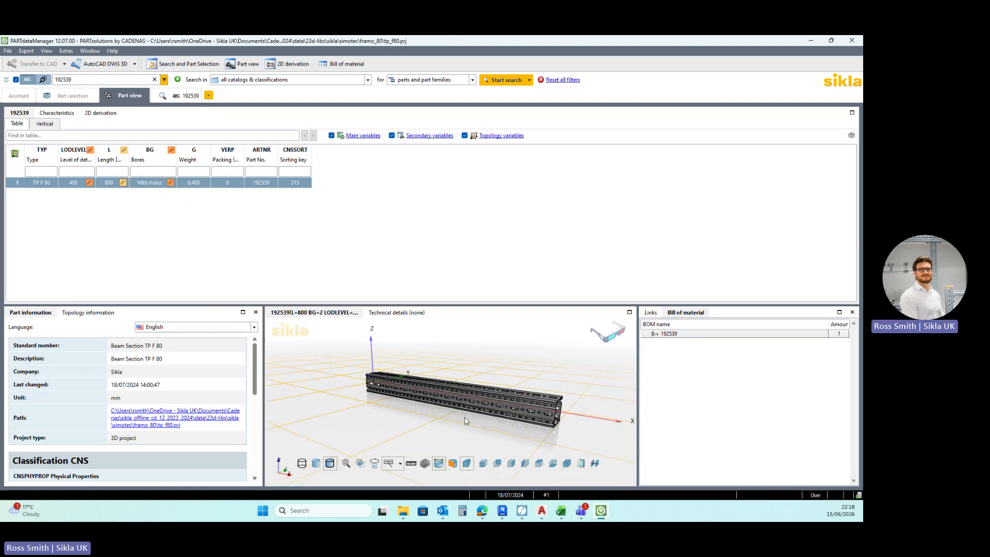
pyautogui.scroll(2, 493, 404)
pyautogui.scroll(3, 584, 413)
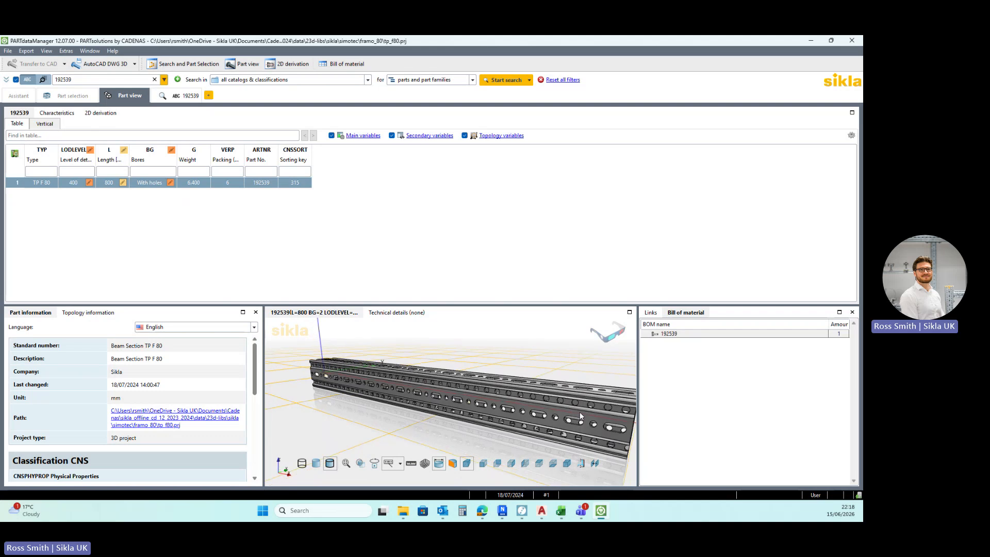
pyautogui.moveTo(579, 413)
pyautogui.mouseDown()
pyautogui.moveTo(538, 405)
pyautogui.moveTo(579, 411)
pyautogui.mouseUp()
pyautogui.scroll(-4, 461, 407)
pyautogui.scroll(2, 454, 413)
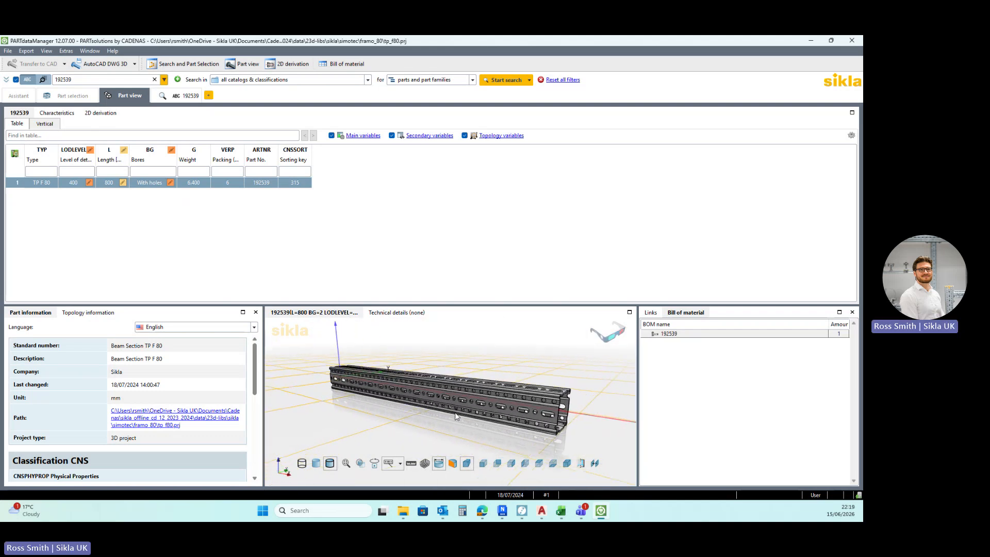
pyautogui.scroll(1, 456, 415)
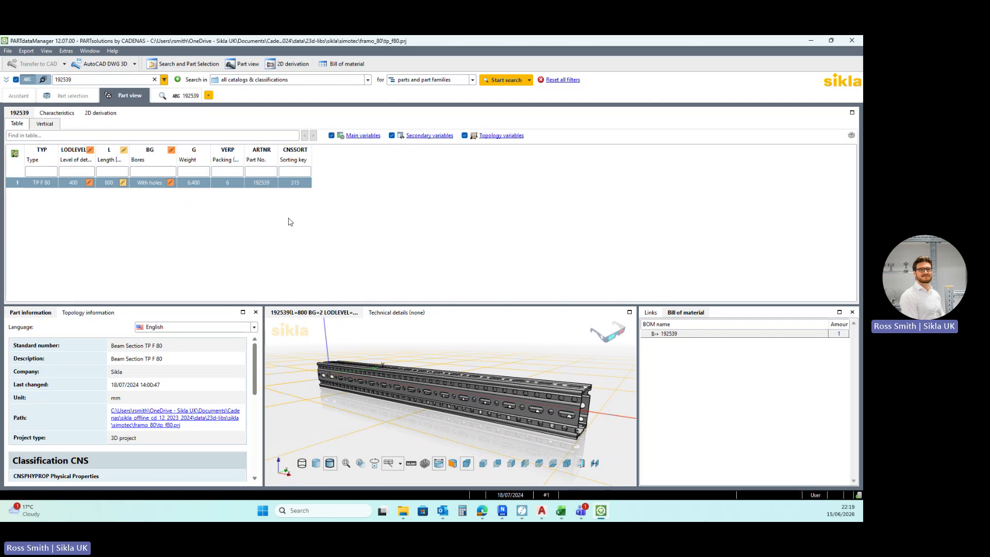
# Change the beam section's bores to Without holes and inspect the plain profile
pyautogui.click(171, 183)
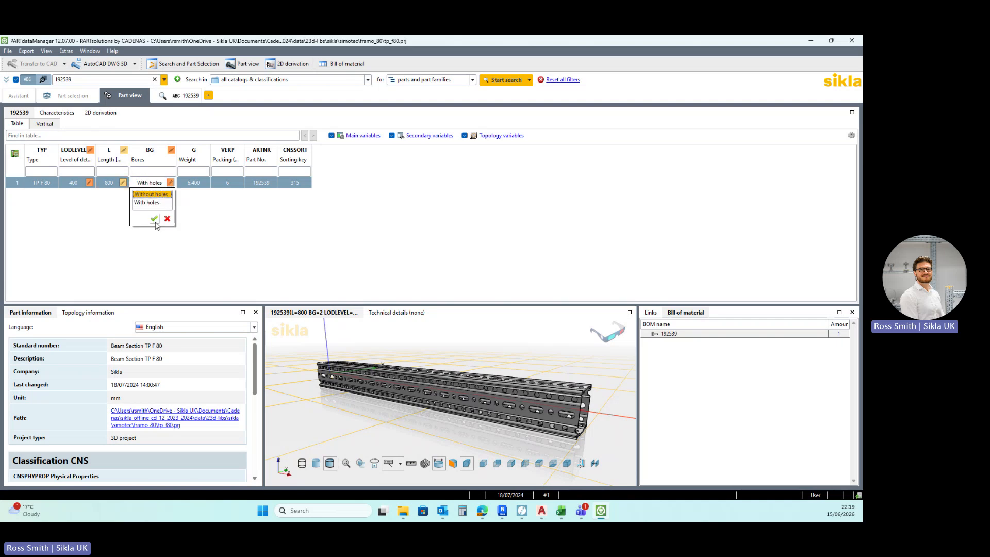
pyautogui.click(156, 205)
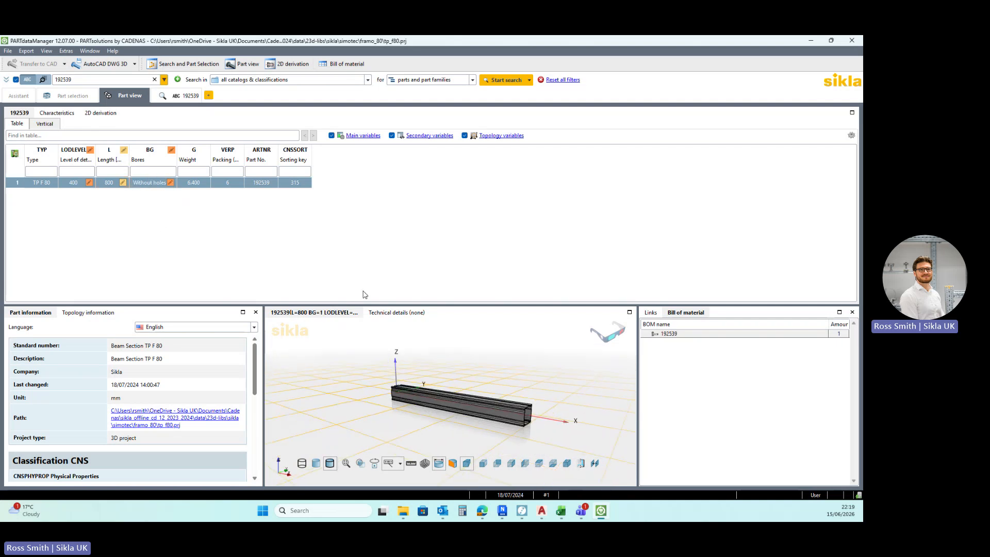
pyautogui.scroll(5, 531, 457)
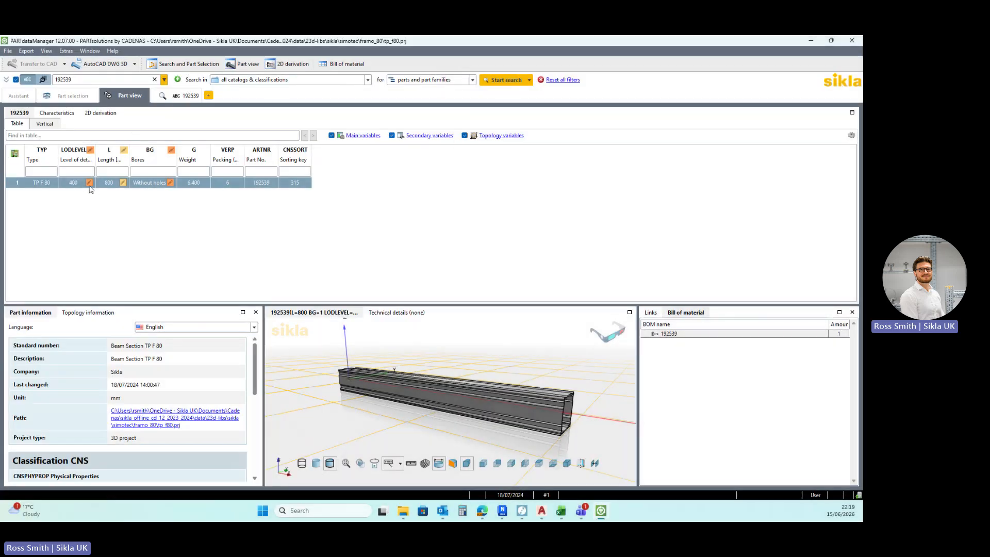
# Set the beam section's level of detail to 300 and inspect the simplified body
pyautogui.click(88, 187)
pyautogui.click(67, 202)
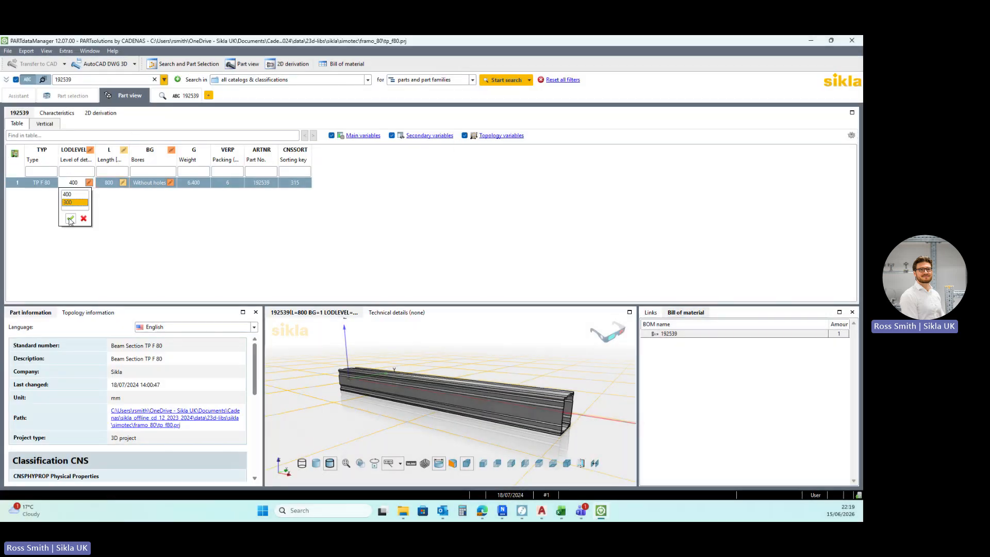
pyautogui.click(70, 218)
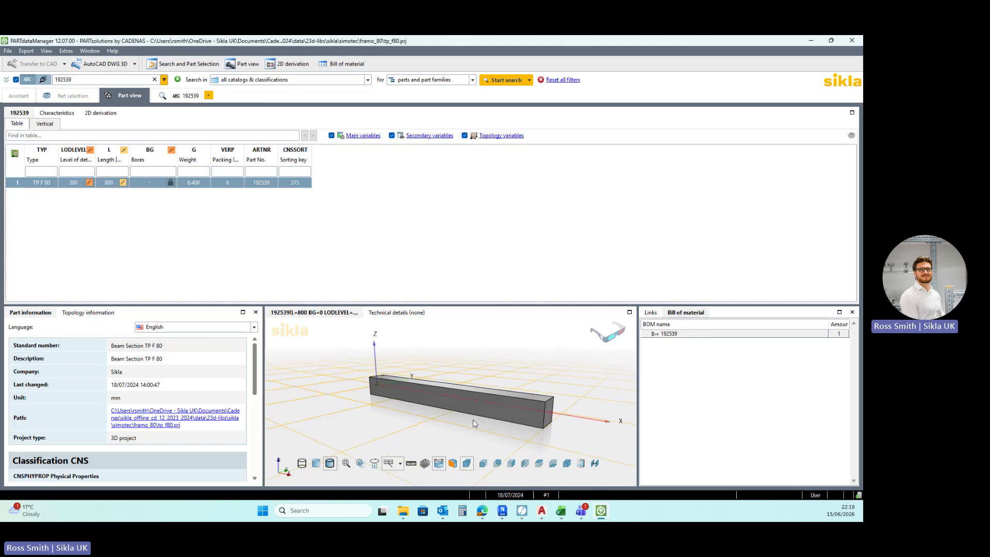
pyautogui.scroll(2, 473, 419)
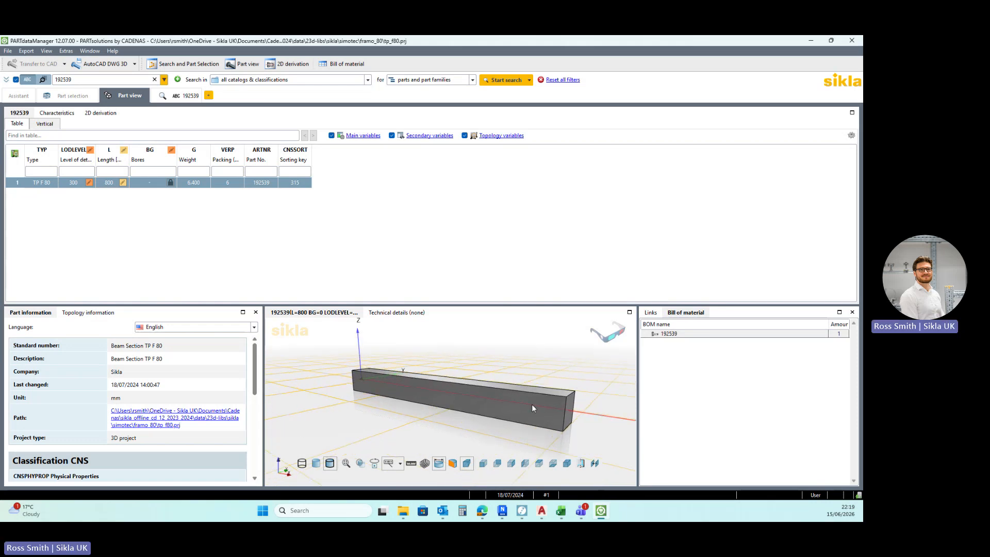
# Set the beam section's level of detail back to 400 and its bores to Without holes
pyautogui.click(88, 185)
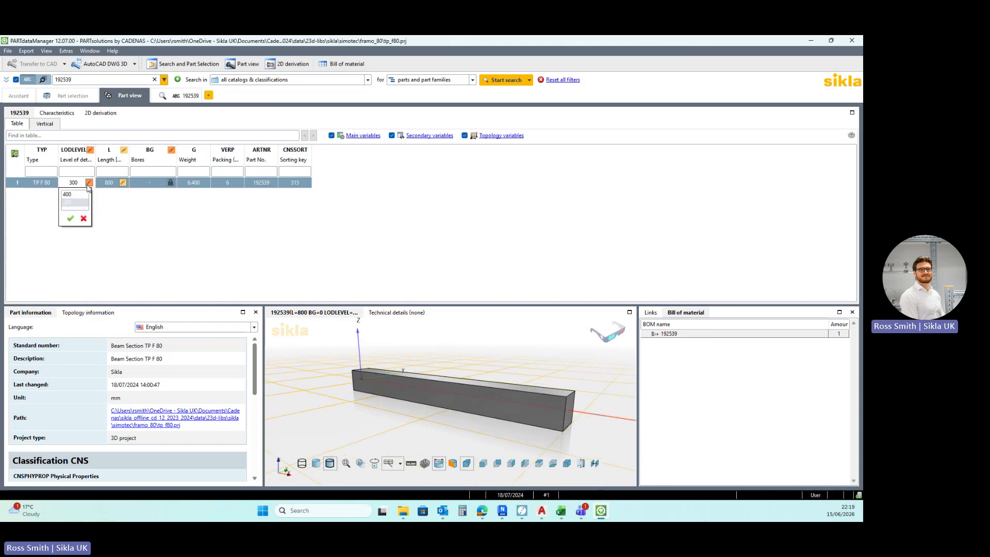
pyautogui.click(68, 195)
pyautogui.click(70, 218)
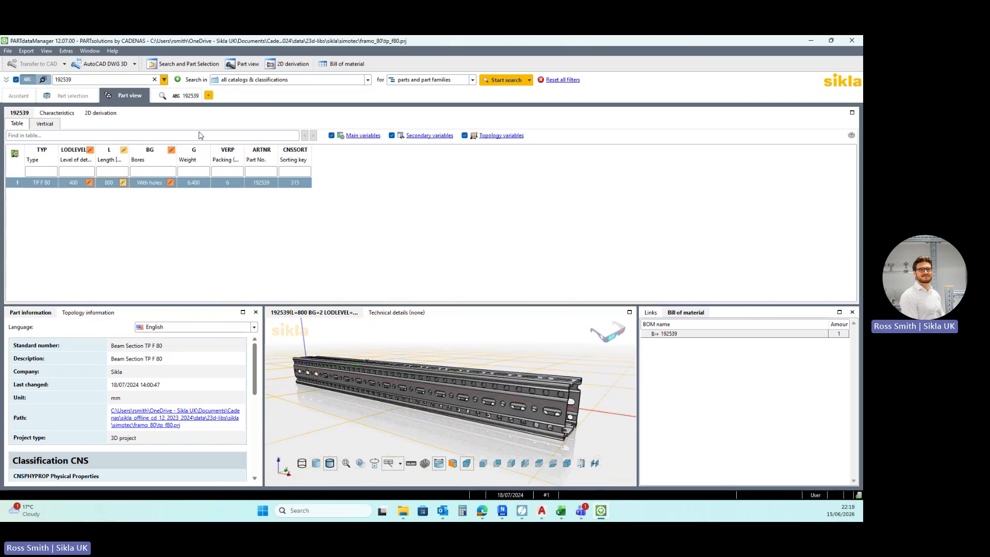
pyautogui.click(171, 183)
pyautogui.click(151, 194)
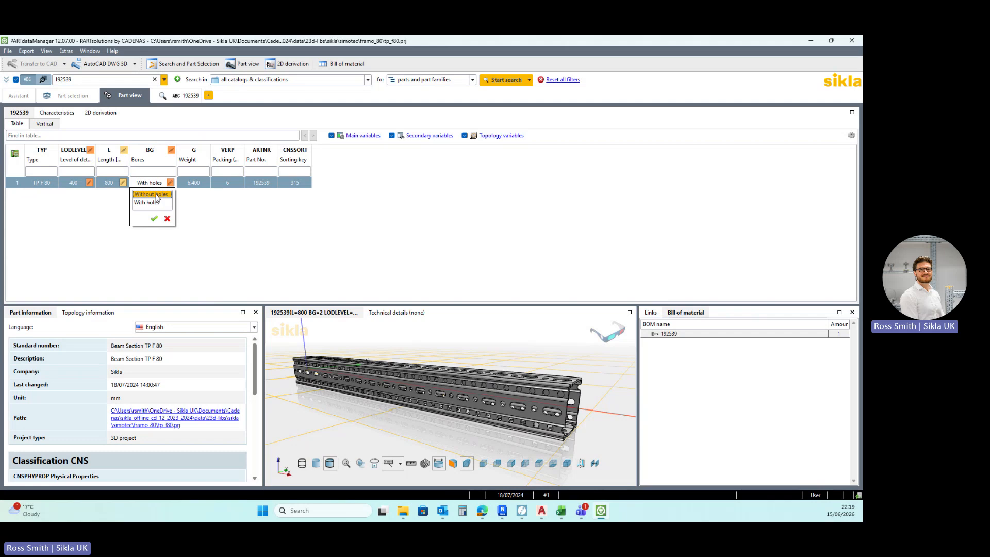
pyautogui.click(153, 218)
pyautogui.scroll(3, 471, 382)
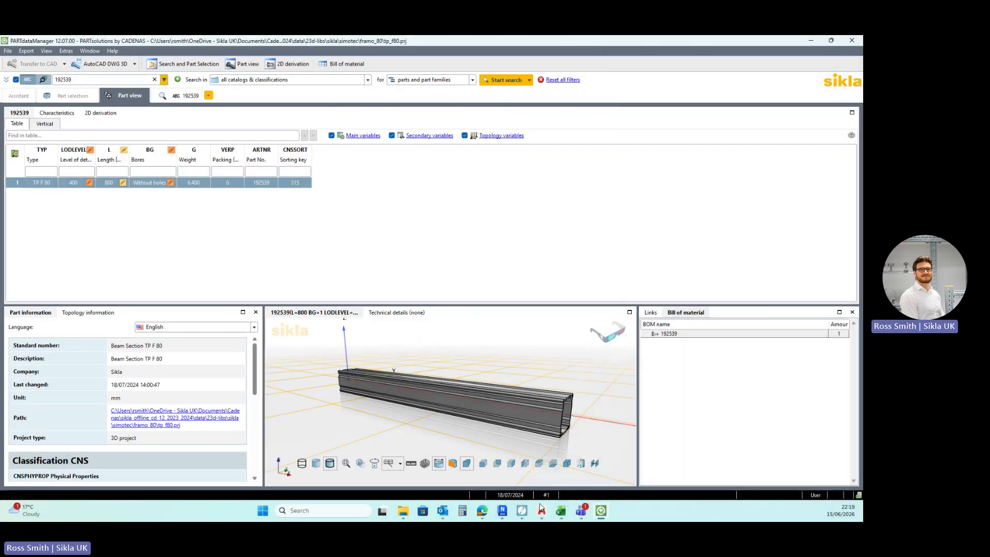
# Check the support drawing in AutoCAD, and return to PARTdataManager
pyautogui.click(541, 509)
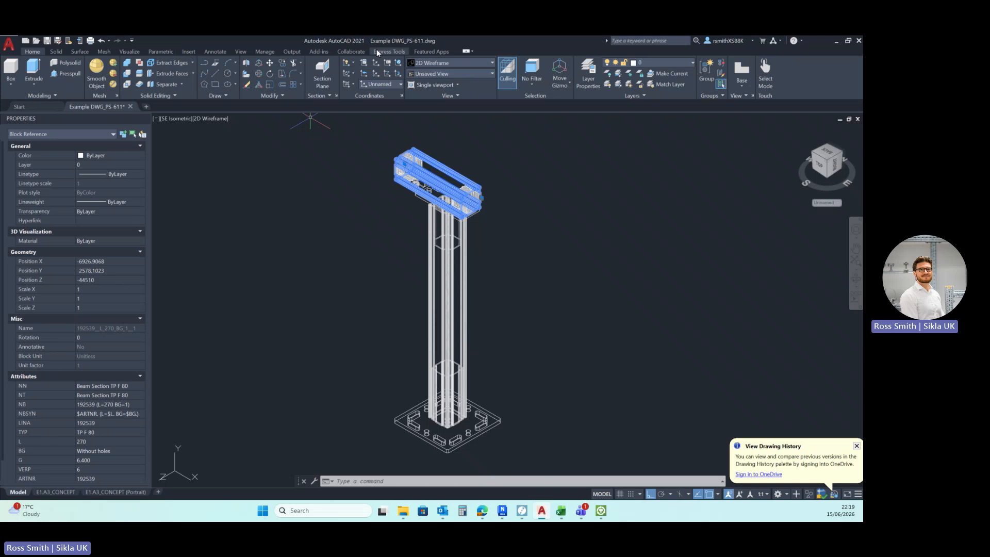
pyautogui.click(837, 43)
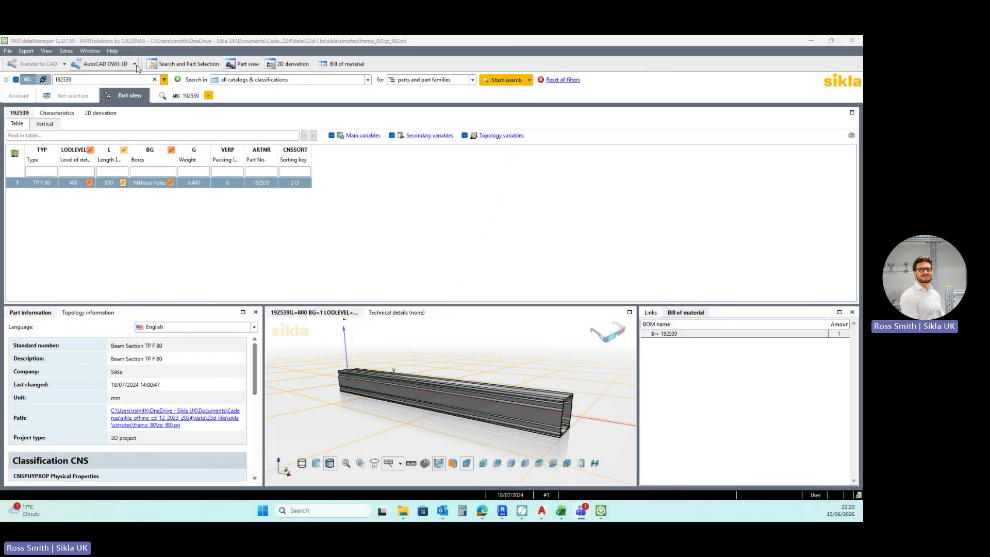
# Open the AutoCAD DWG 3D export for the 800 mm beam section and review the available file versions
pyautogui.click(135, 64)
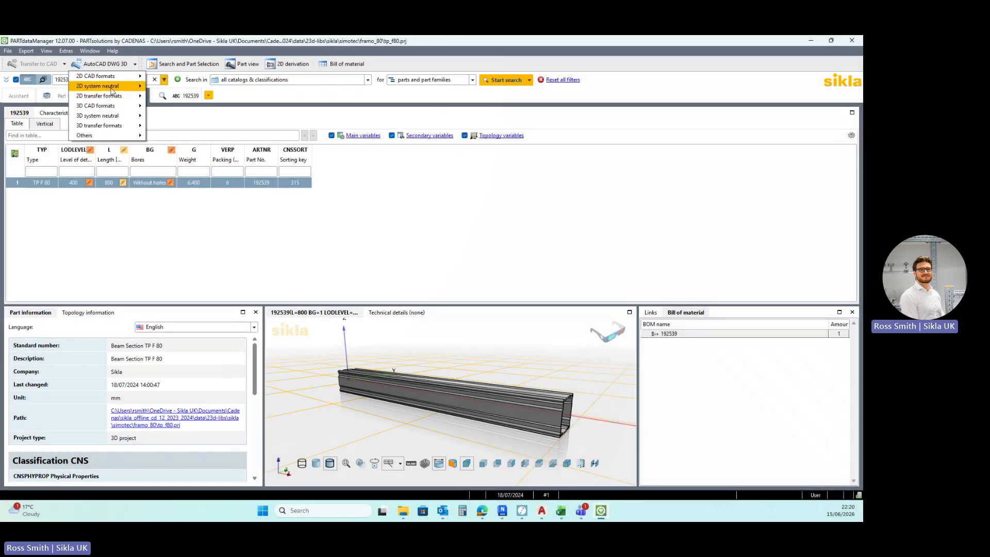
pyautogui.moveTo(114, 105)
pyautogui.moveTo(183, 108)
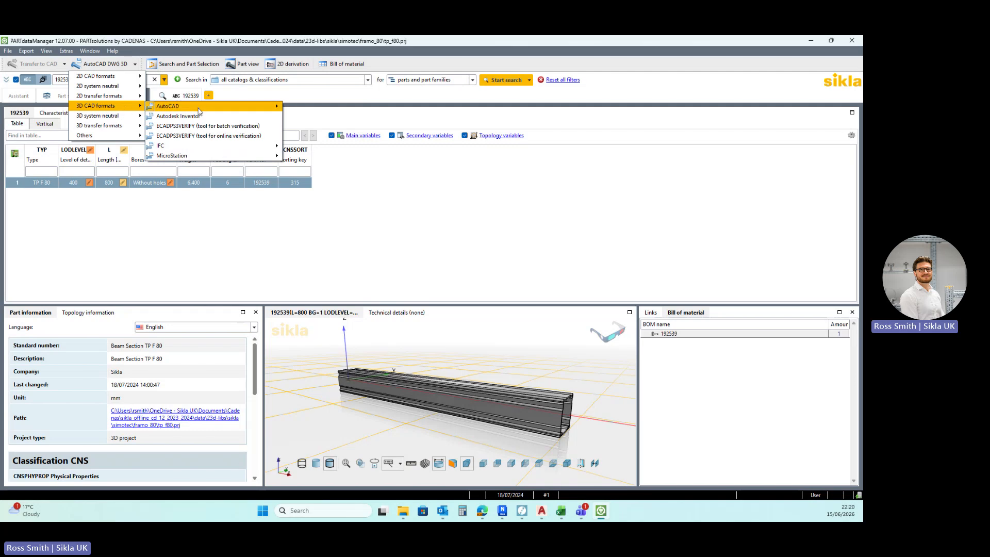
pyautogui.moveTo(259, 107)
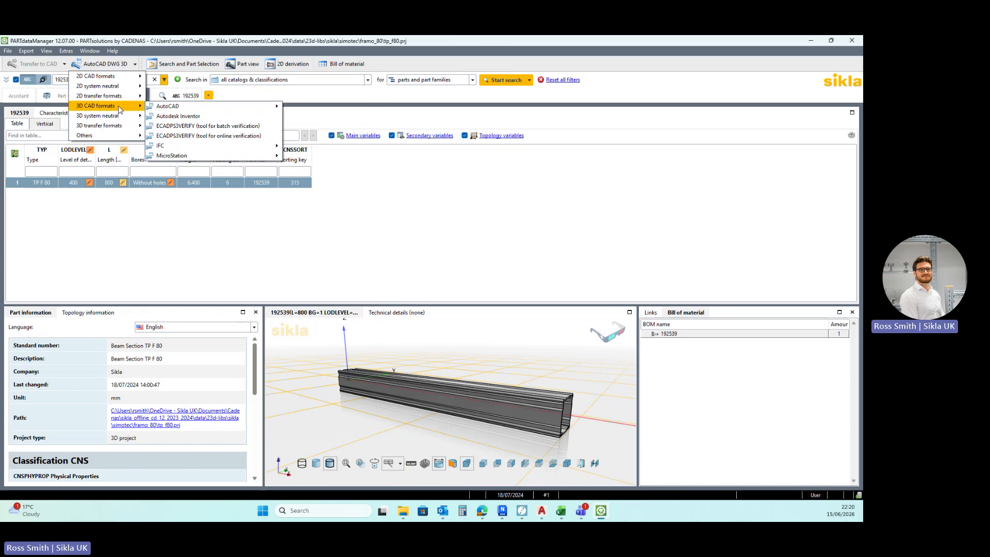
pyautogui.moveTo(222, 109)
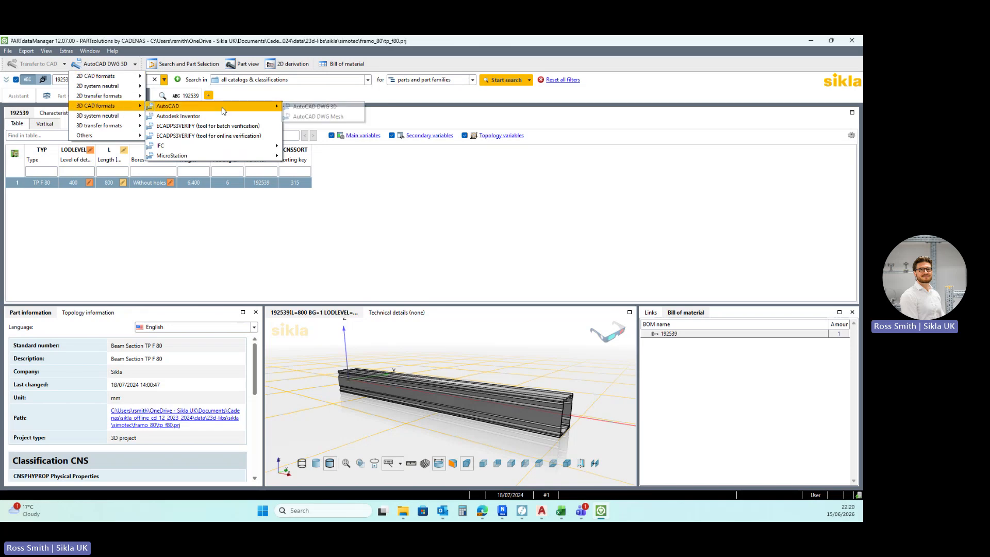
pyautogui.click(329, 110)
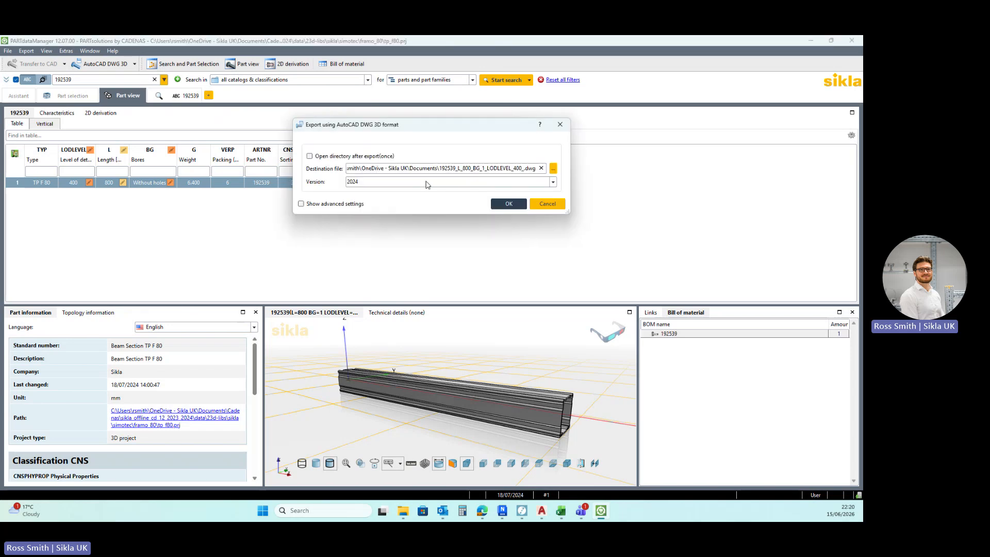
pyautogui.moveTo(432, 130); pyautogui.dragTo(385, 159)
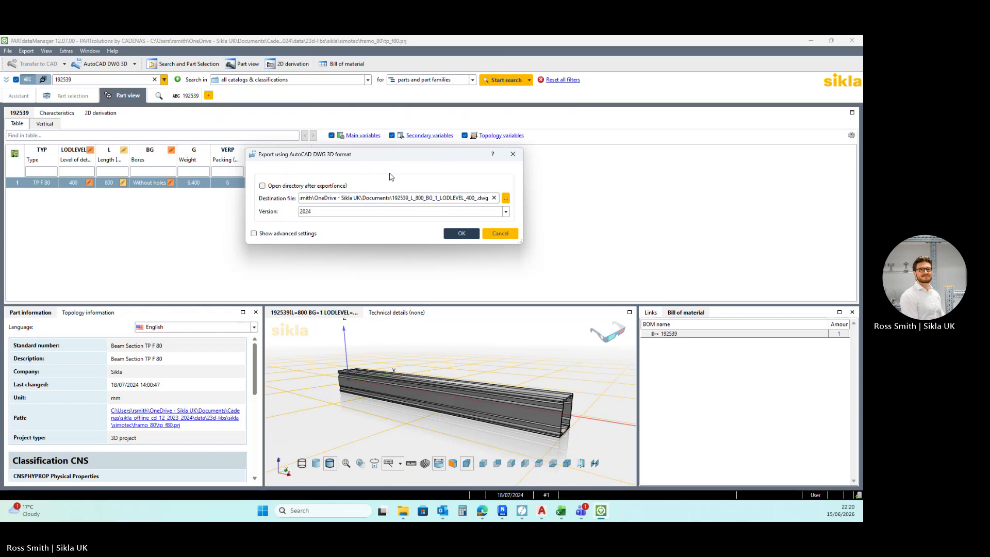
pyautogui.click(507, 213)
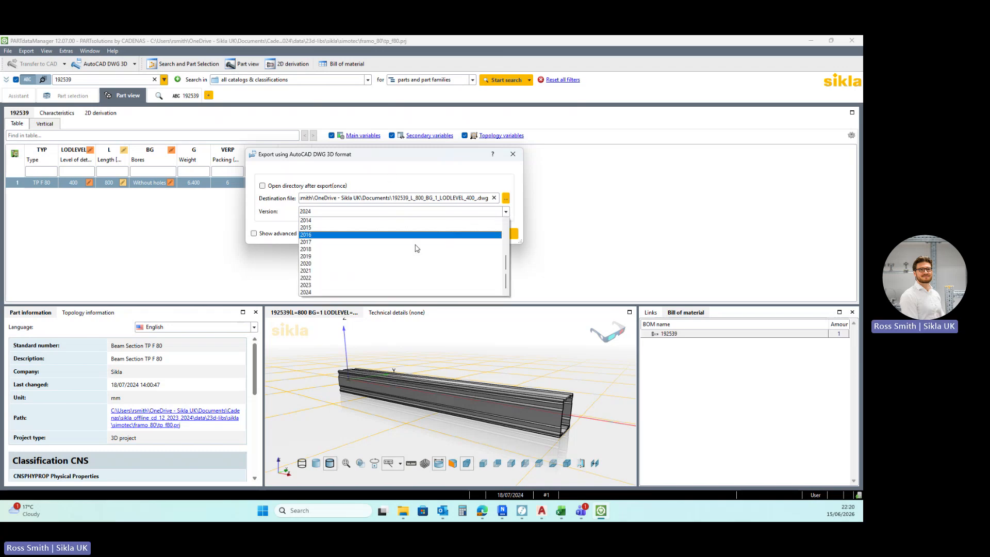
pyautogui.click(260, 227)
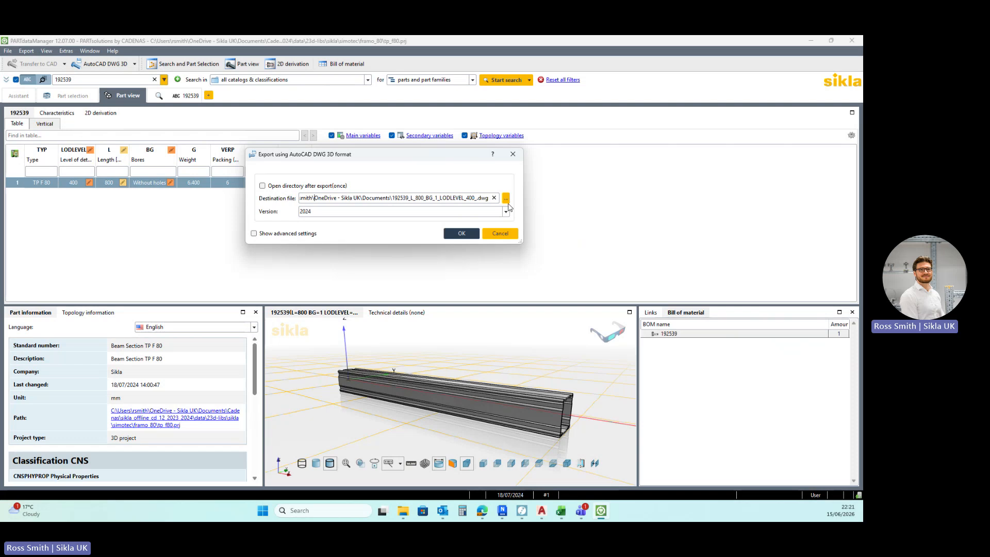
# Inspect the full names of the exported DWG files in the Documents folder, and return to the export settings
pyautogui.moveTo(400, 517)
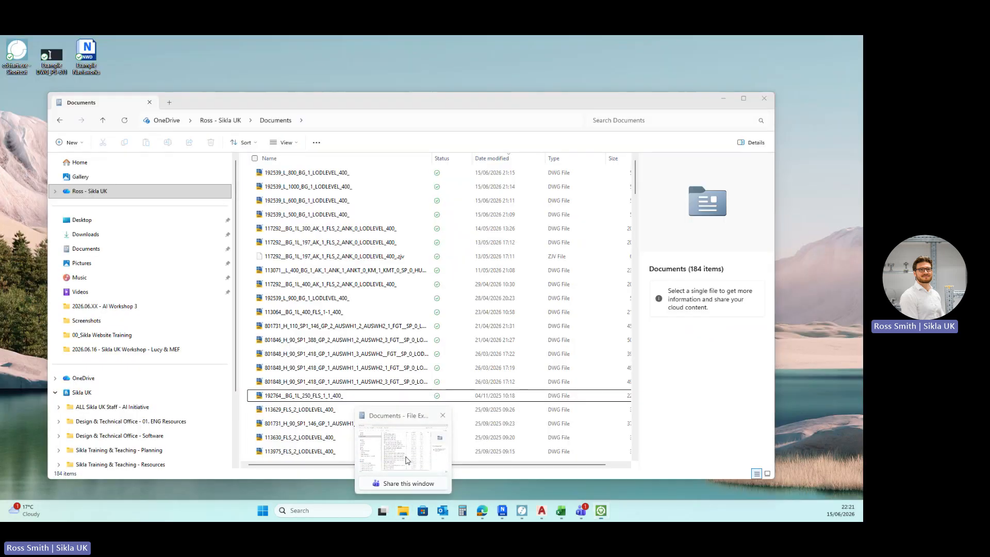
pyautogui.click(421, 410)
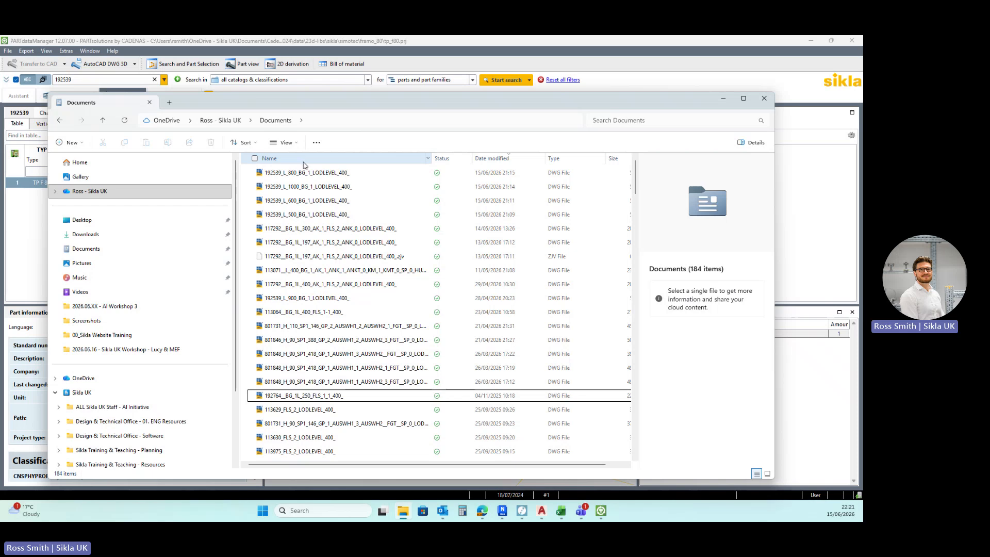
pyautogui.moveTo(432, 159); pyautogui.dragTo(488, 158)
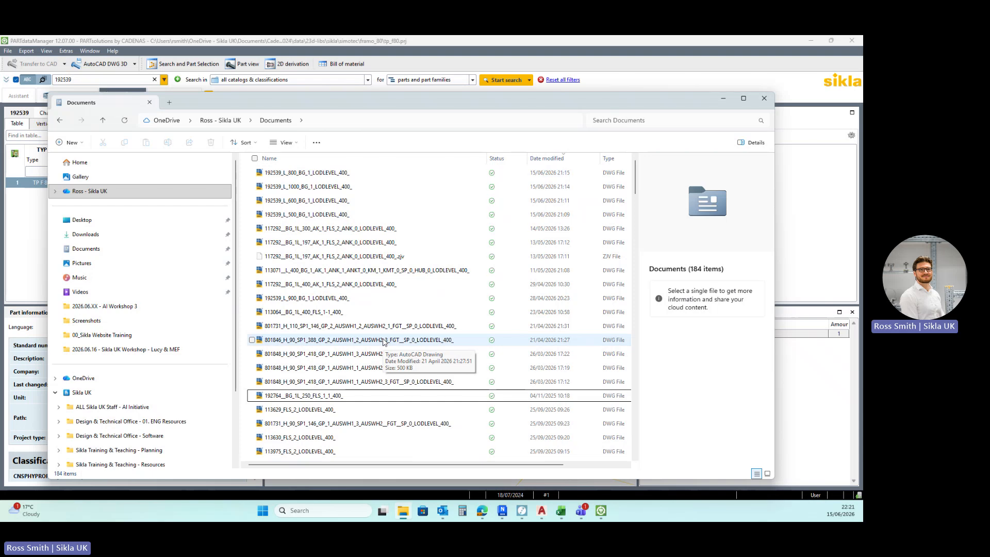
pyautogui.click(611, 68)
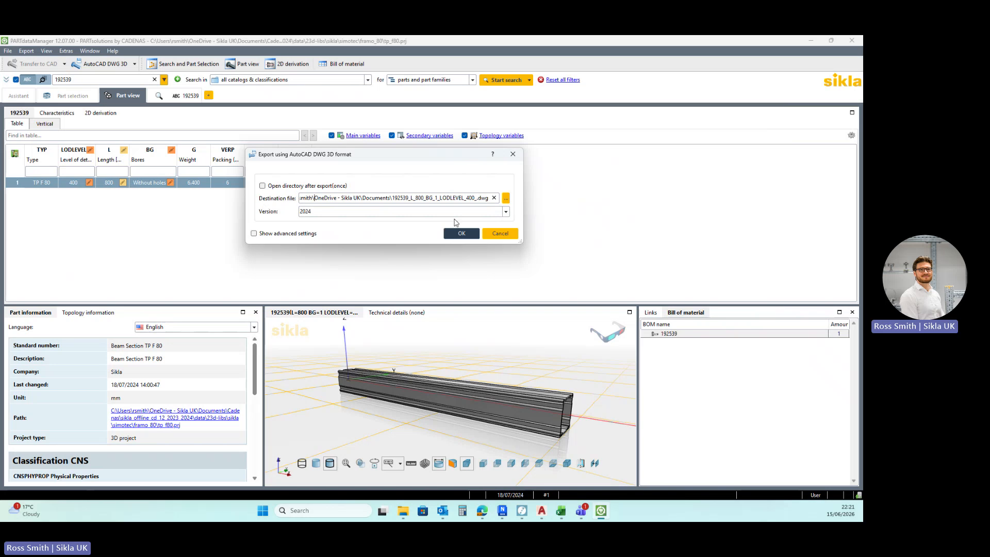
# Review the Filter and Export Options among the advanced export settings, and hide the advanced settings again
pyautogui.click(254, 234)
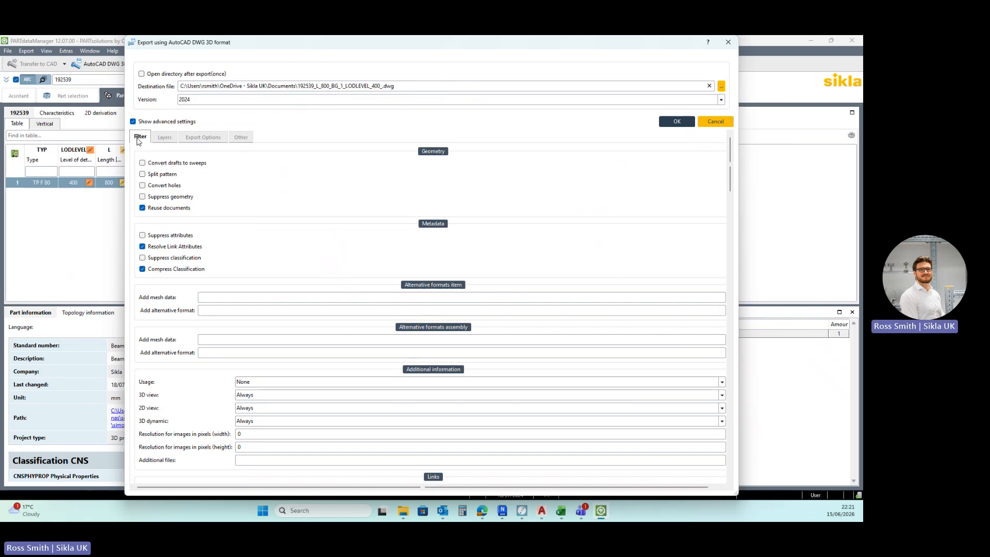
pyautogui.click(200, 138)
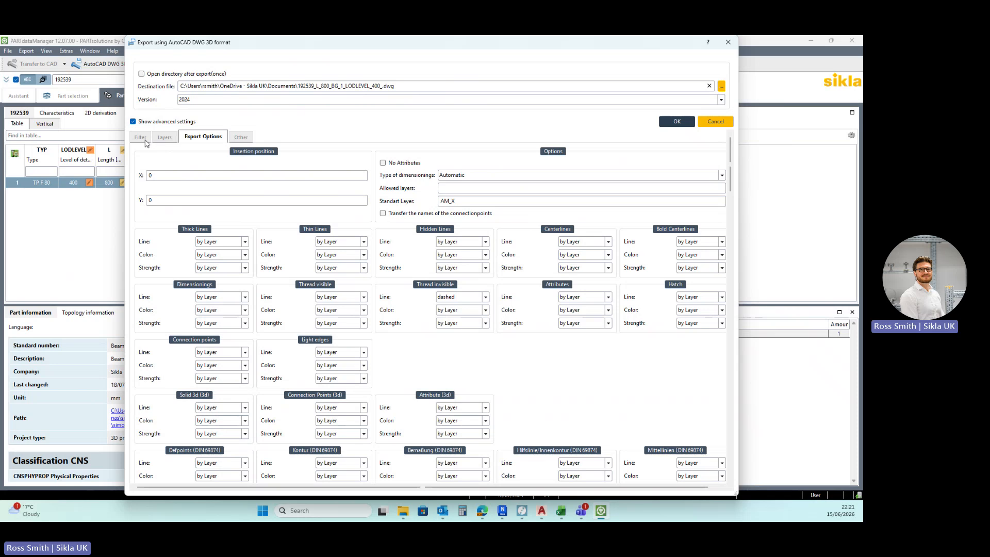
pyautogui.click(133, 122)
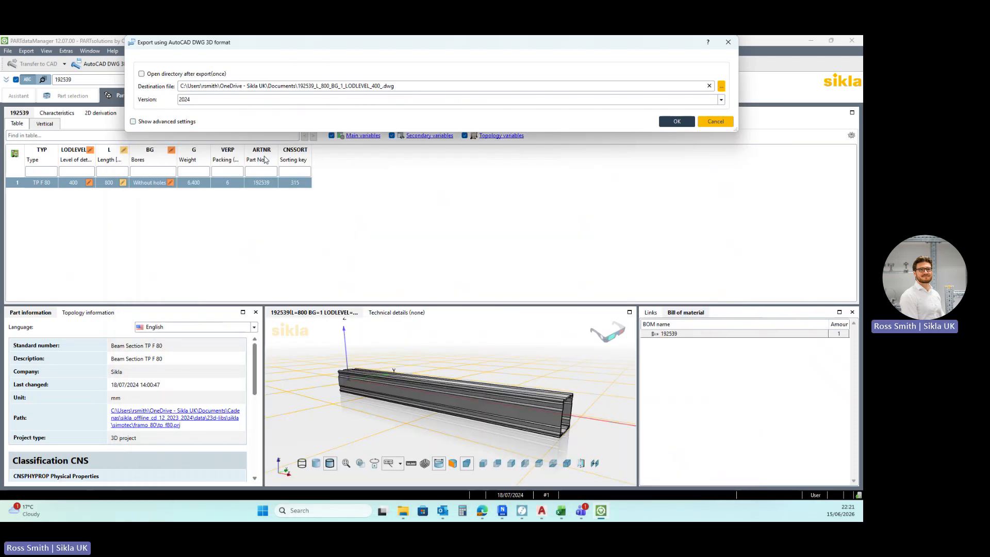
pyautogui.moveTo(317, 43); pyautogui.dragTo(297, 176)
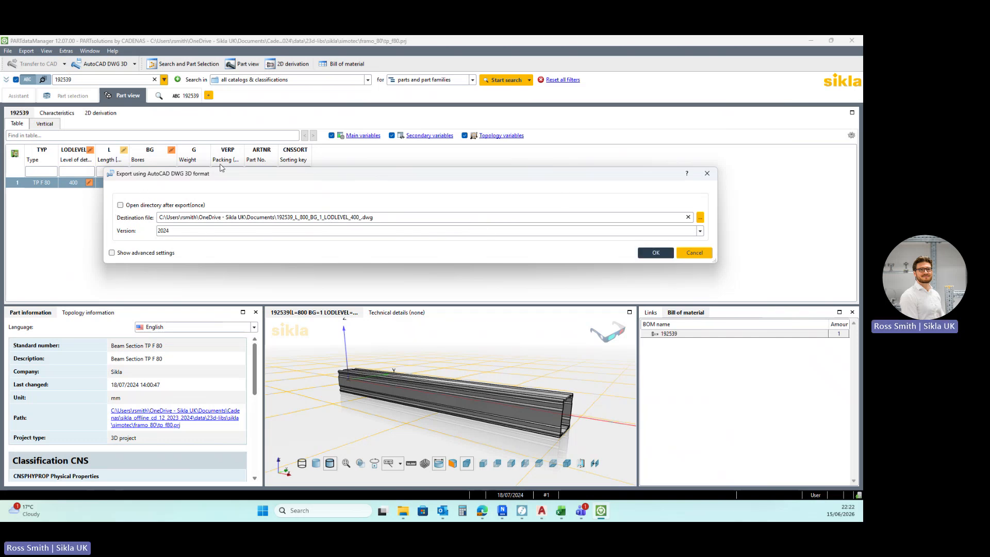
# Export the beam section as 192539_L_800_BG_1_LODLEVEL_400_.dwg in version 2024, replacing the existing file
pyautogui.moveTo(543, 517)
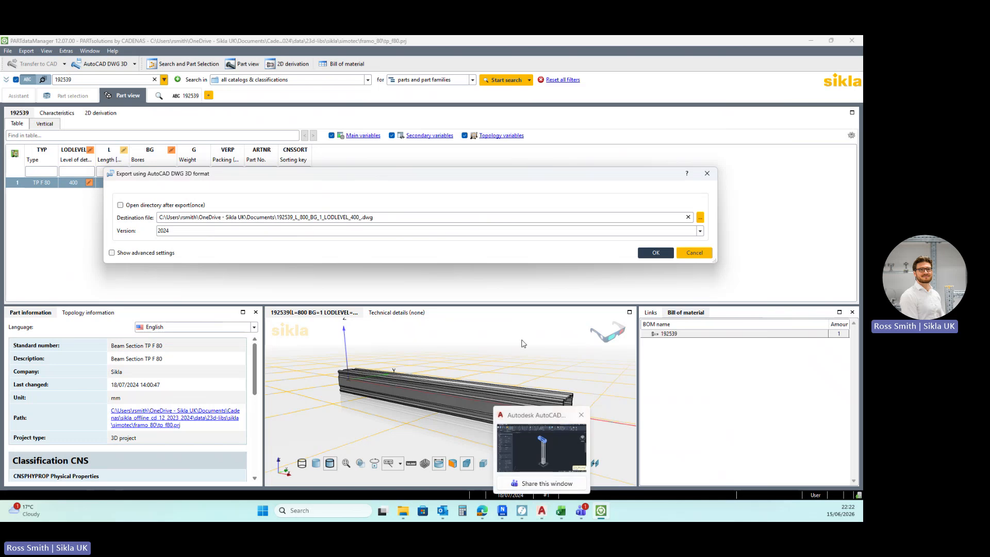
pyautogui.click(655, 253)
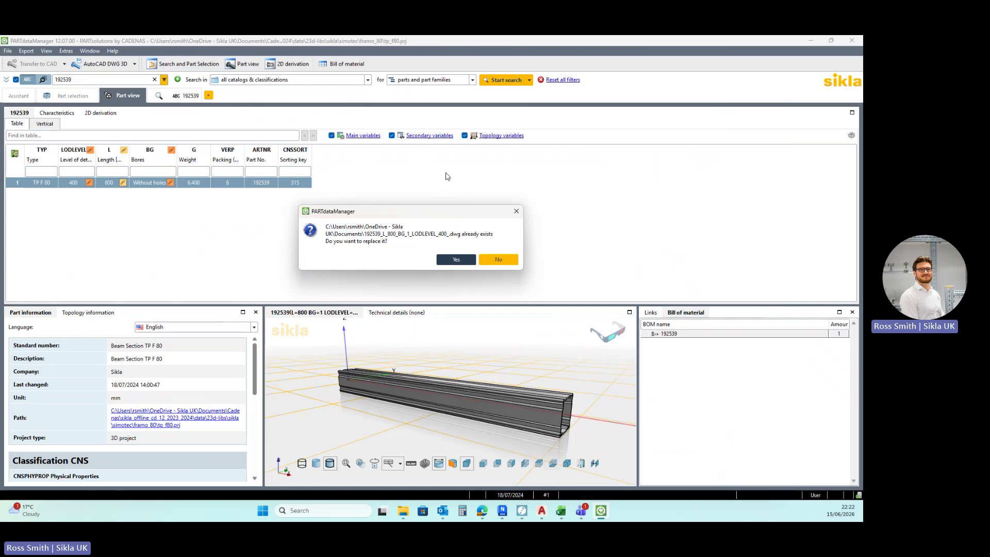
pyautogui.click(456, 259)
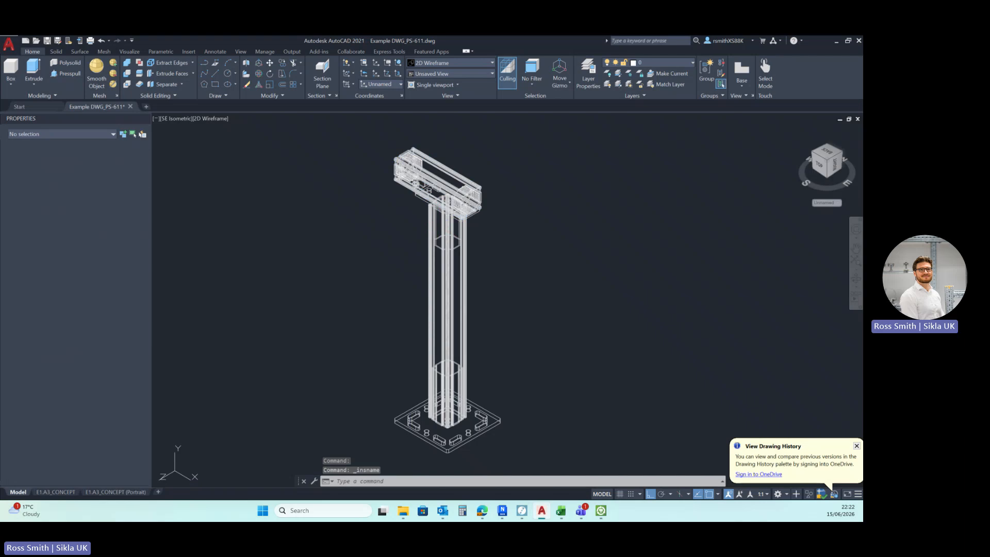
# Insert the 800 mm beam section block at scale 1 and rotation 0, snapping to an edge midpoint at the end of the support's crossbeam
pyautogui.moveTo(464, 202); pyautogui.dragTo(369, 201)
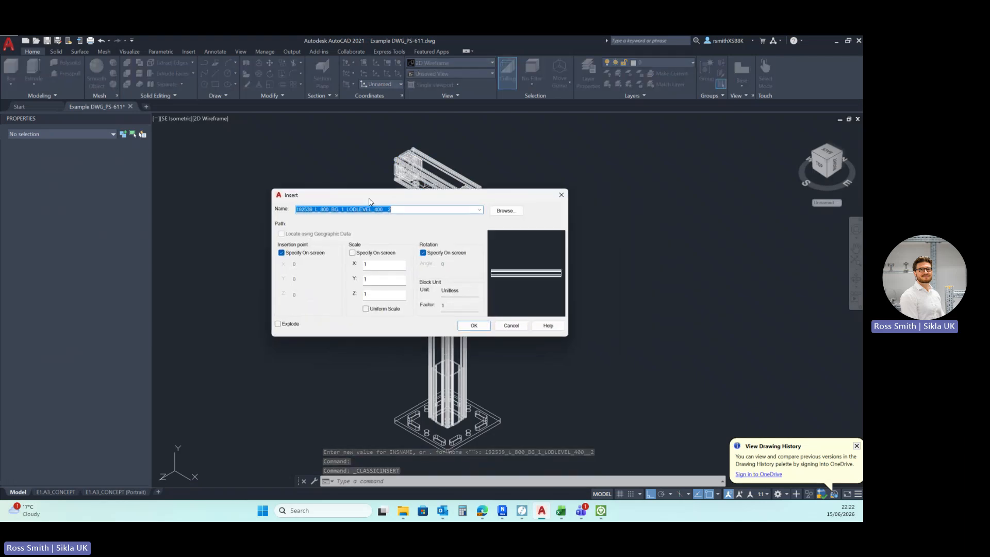
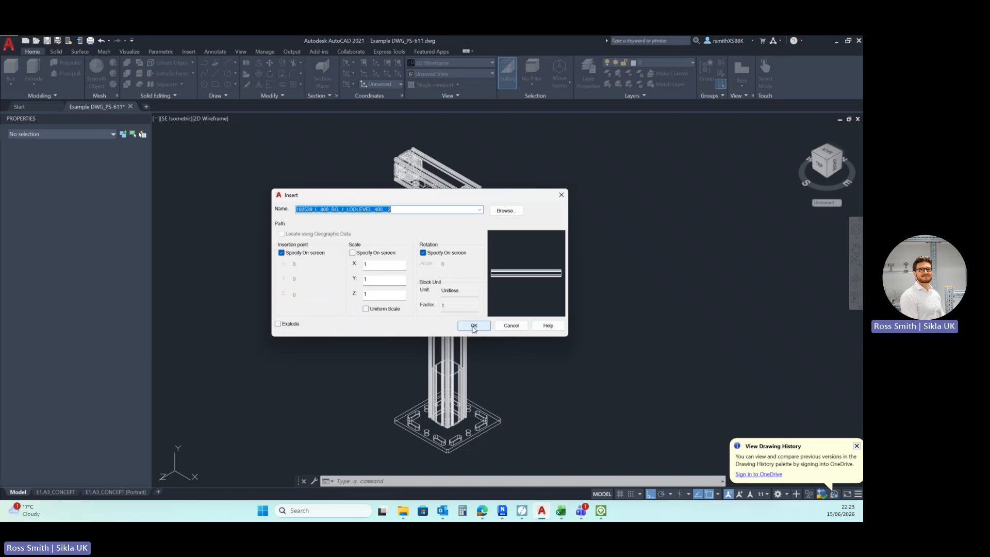
pyautogui.click(473, 327)
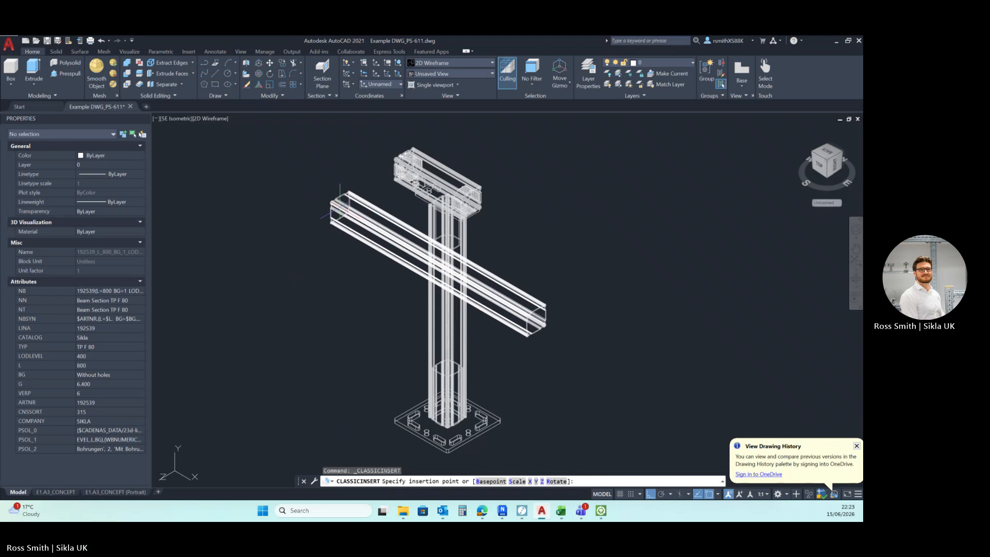
pyautogui.moveTo(340, 208); pyautogui.dragTo(349, 251, button='middle')
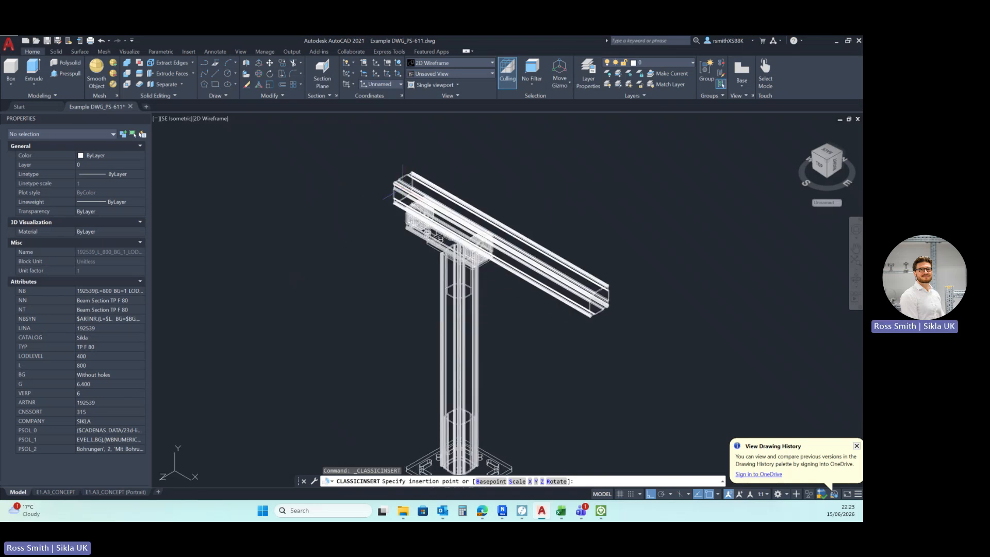
pyautogui.scroll(5, 403, 191)
pyautogui.scroll(6, 464, 207)
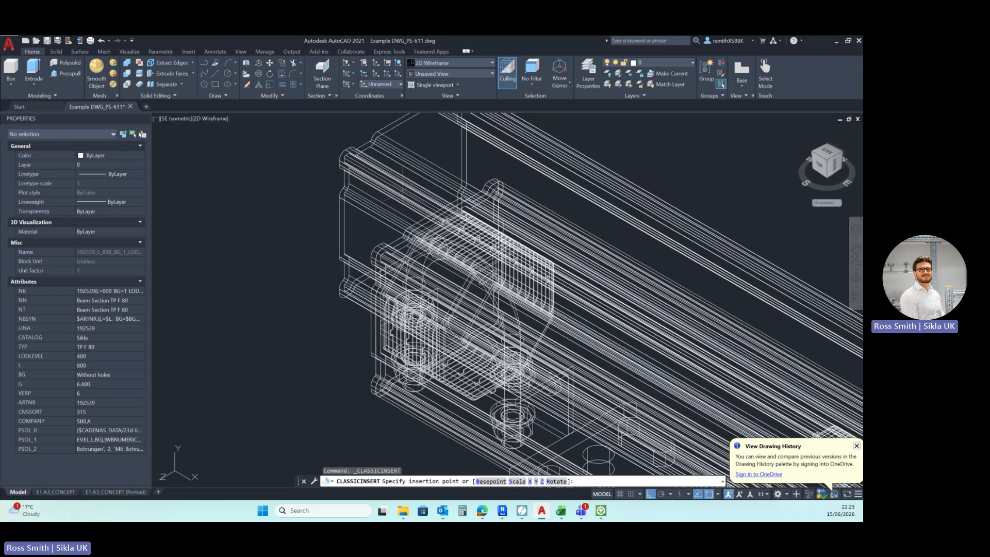
pyautogui.press('F8')
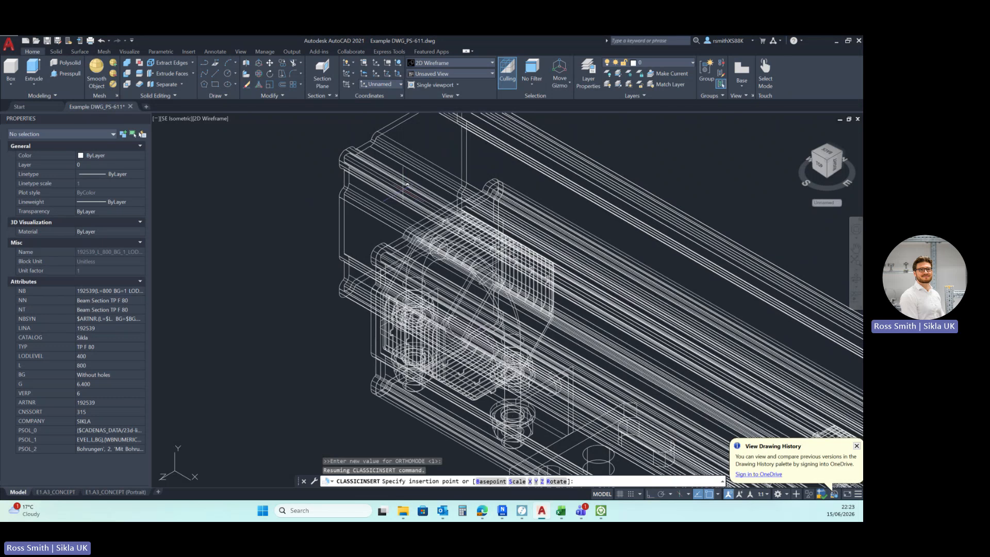
pyautogui.keyDown('shift'); pyautogui.rightClick(403, 193); pyautogui.keyUp('shift')
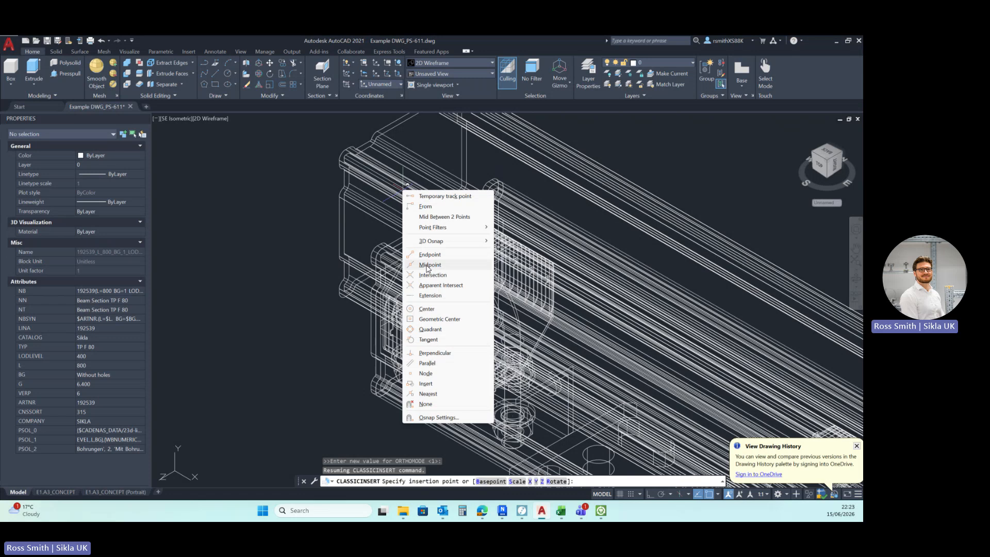
pyautogui.click(428, 265)
pyautogui.click(436, 212)
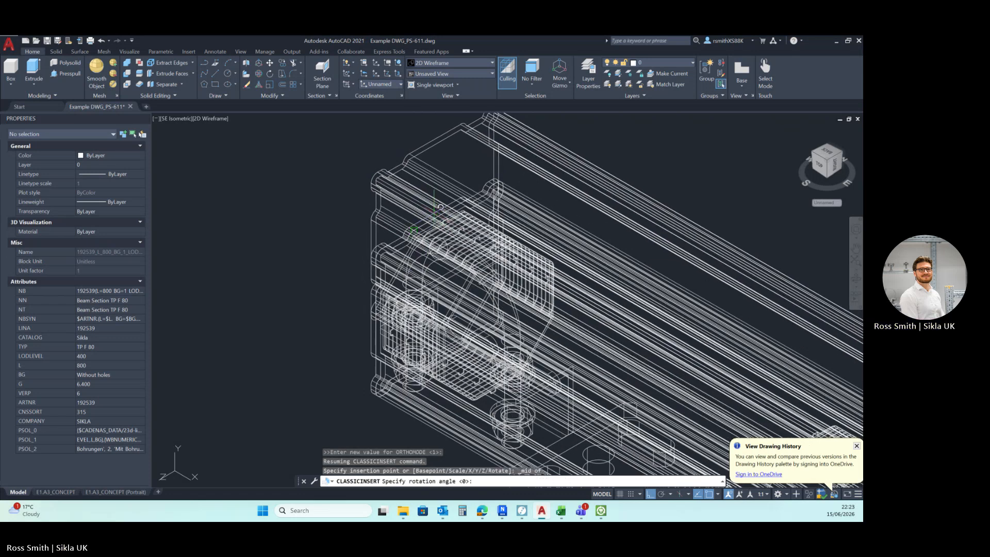
pyautogui.scroll(-5, 434, 208)
pyautogui.scroll(-3, 435, 209)
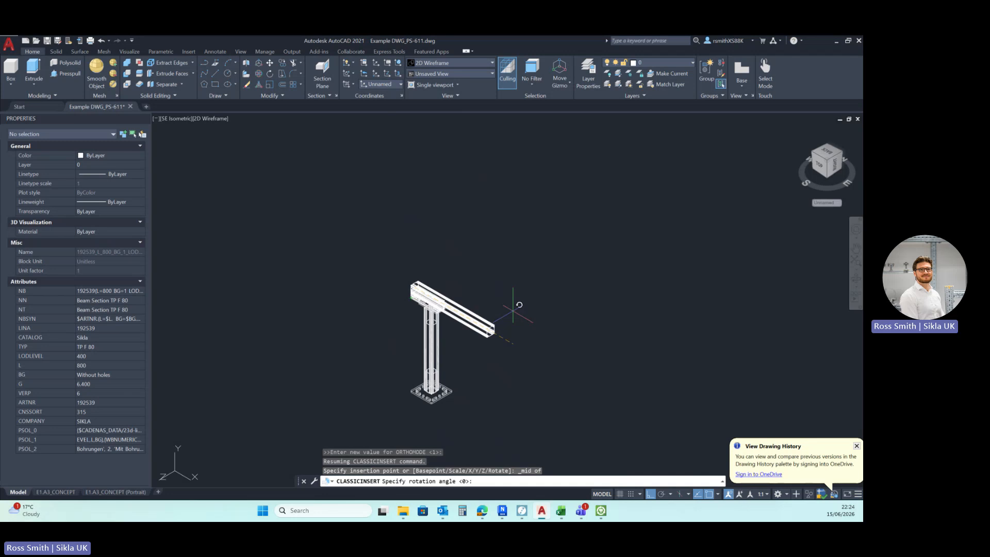
pyautogui.press('Return')
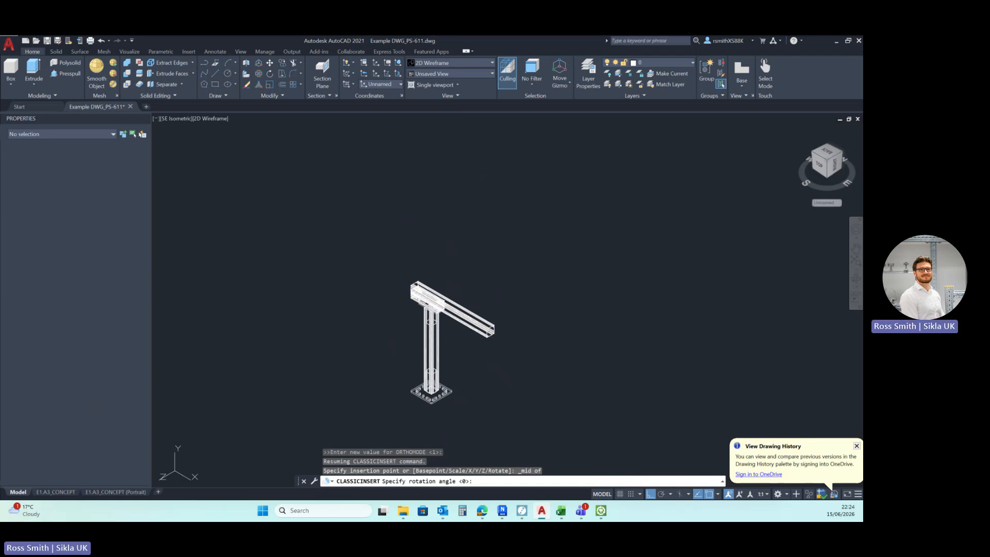
# Set the model to the Front view, focused on the inserted beam section and the support's crossbeam
pyautogui.scroll(2, 451, 336)
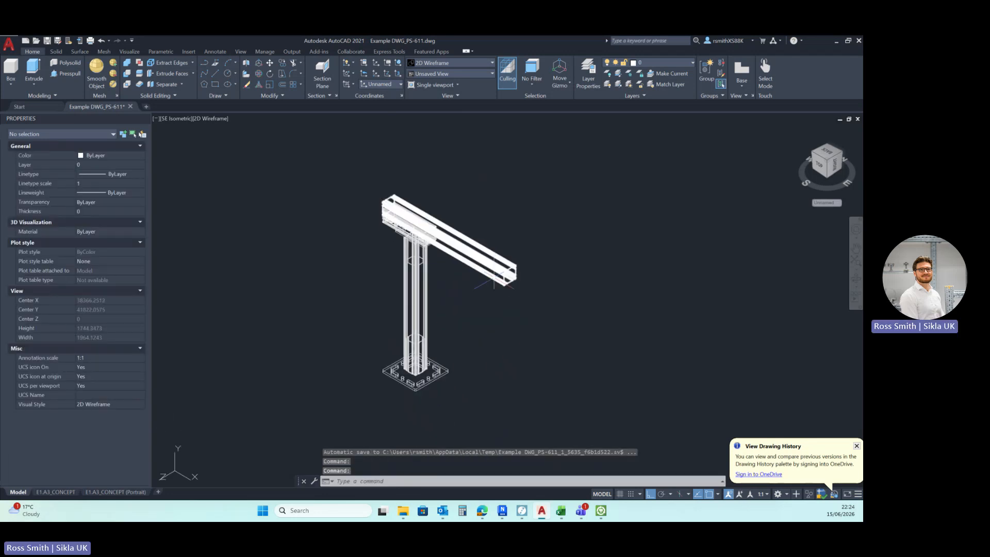
pyautogui.scroll(2, 419, 214)
pyautogui.click(172, 121)
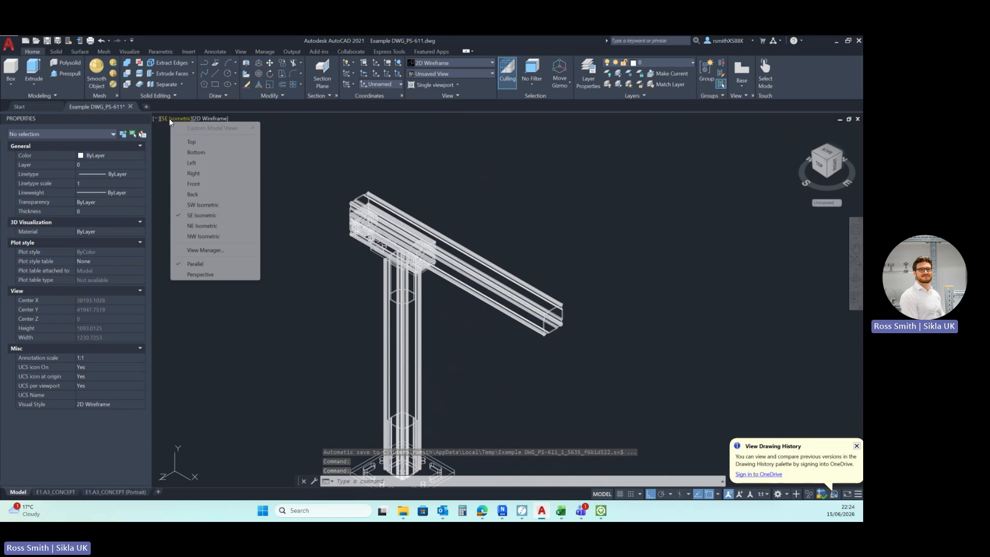
pyautogui.click(195, 184)
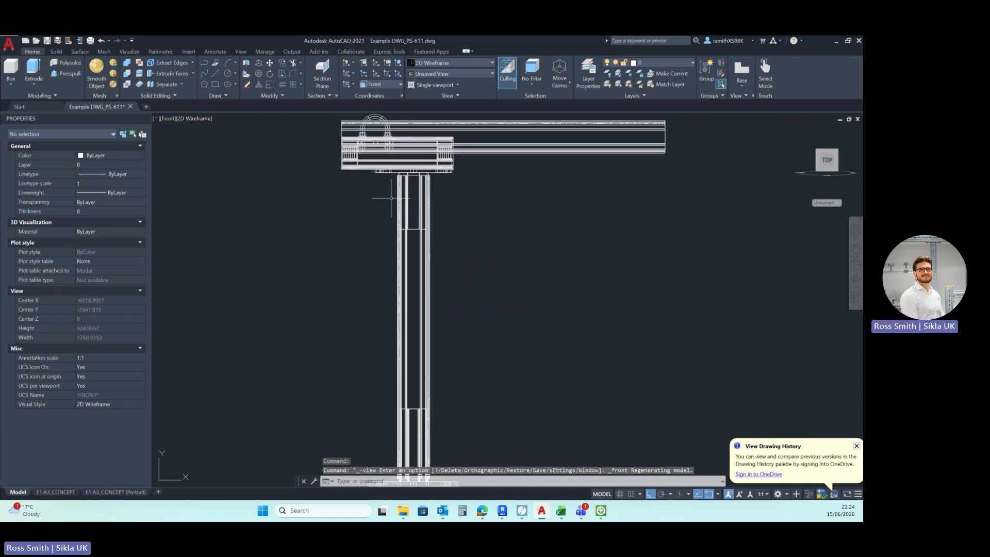
pyautogui.scroll(4, 341, 212)
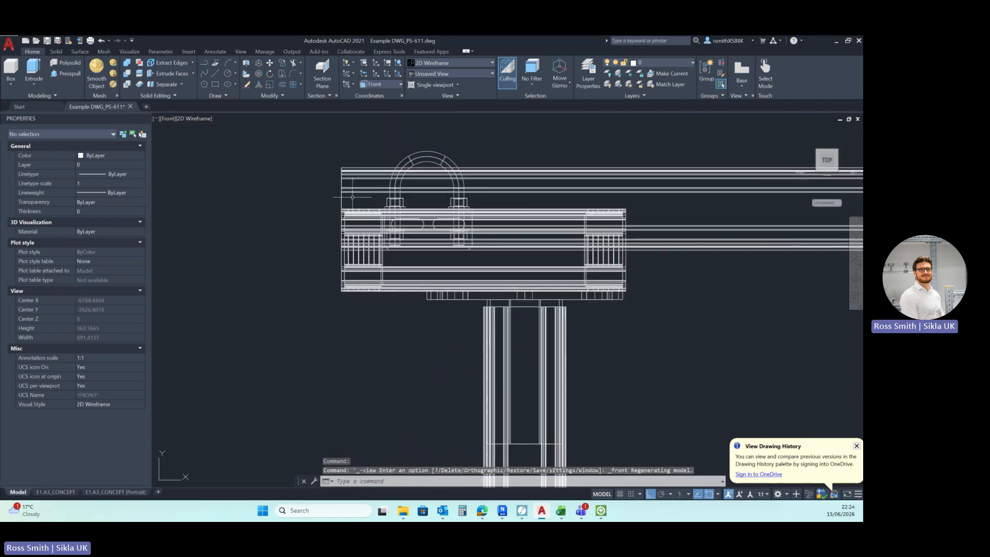
pyautogui.scroll(-4, 164, 213)
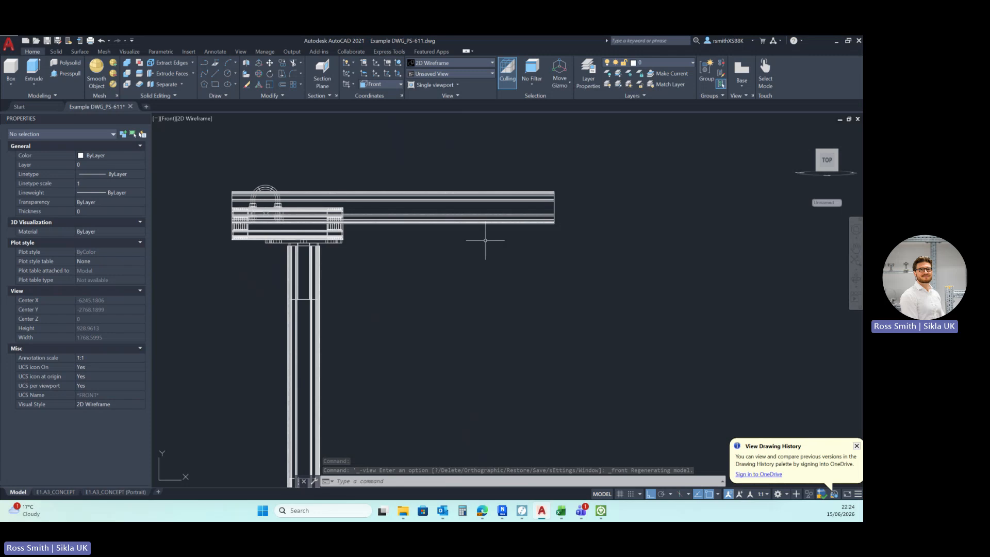
pyautogui.click(578, 258)
pyautogui.click(491, 172)
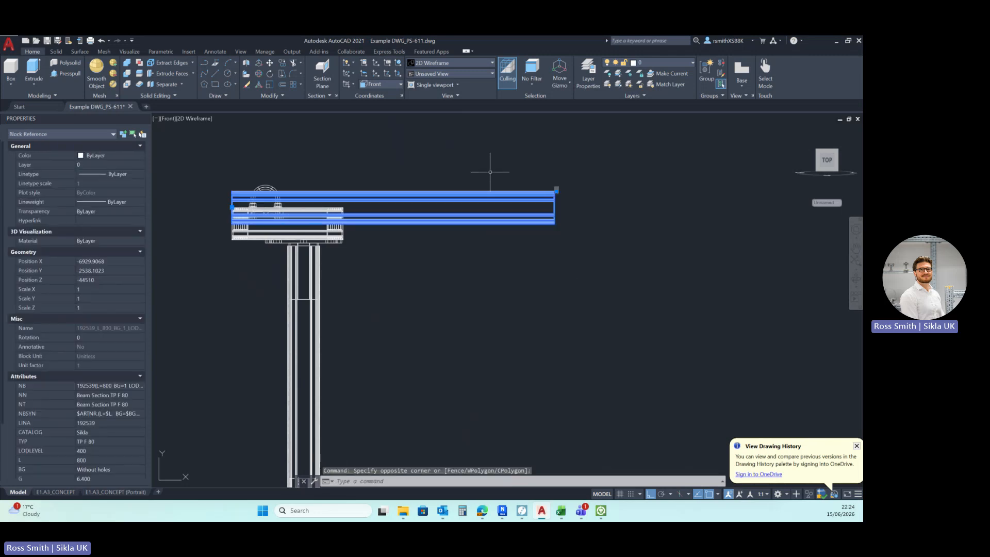
pyautogui.press('Escape')
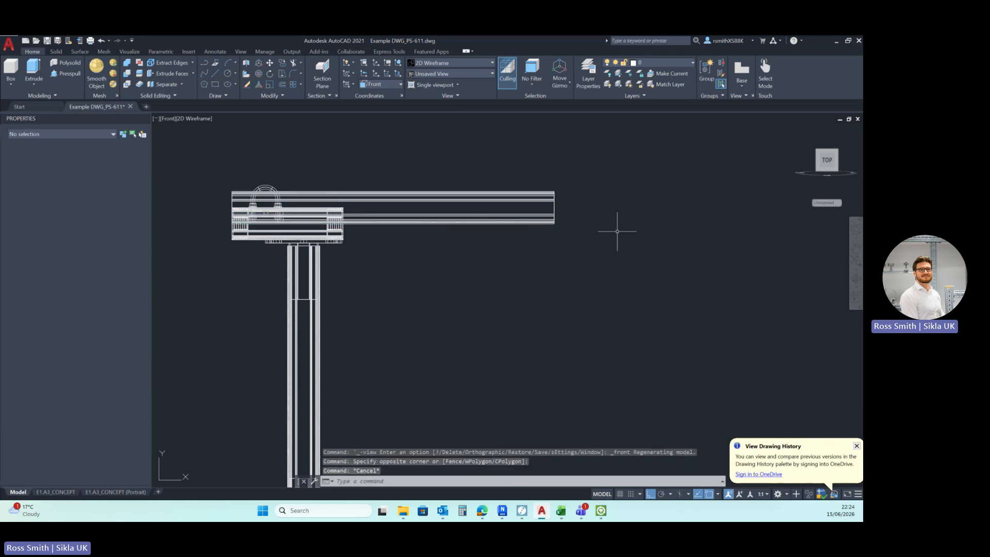
pyautogui.click(642, 261)
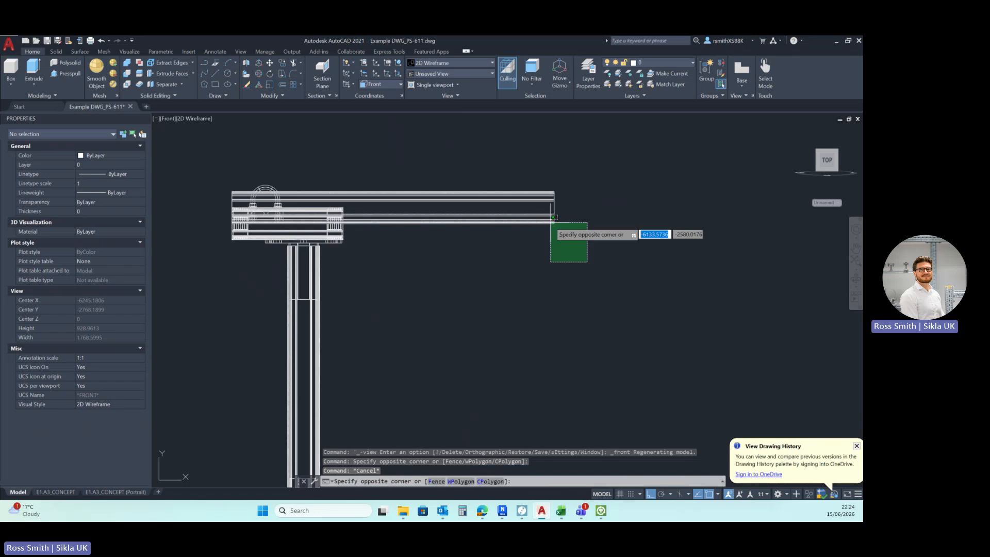
pyautogui.click(490, 175)
pyautogui.press('Escape')
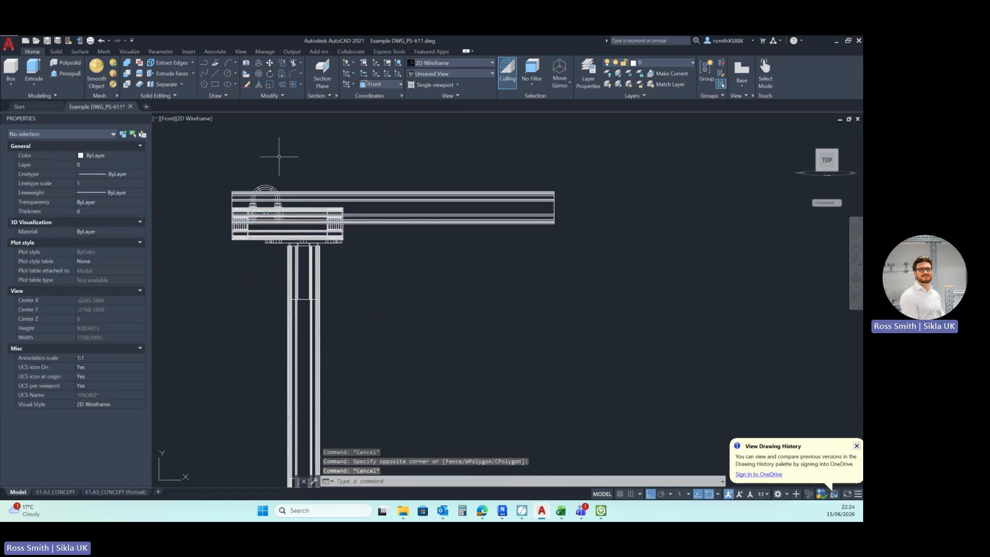
pyautogui.click(182, 155)
pyautogui.click(517, 285)
pyautogui.press('Escape')
# Move the inserted 800 mm beam section straight down by 40 mm to the support crossbeam's level
pyautogui.click(613, 275)
pyautogui.click(503, 174)
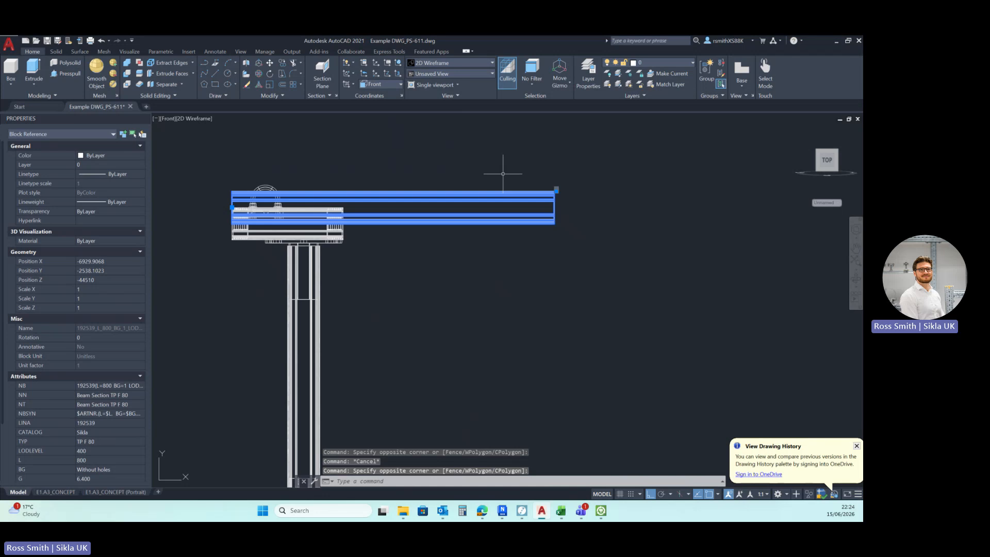
pyautogui.write('m')
pyautogui.press('Return')
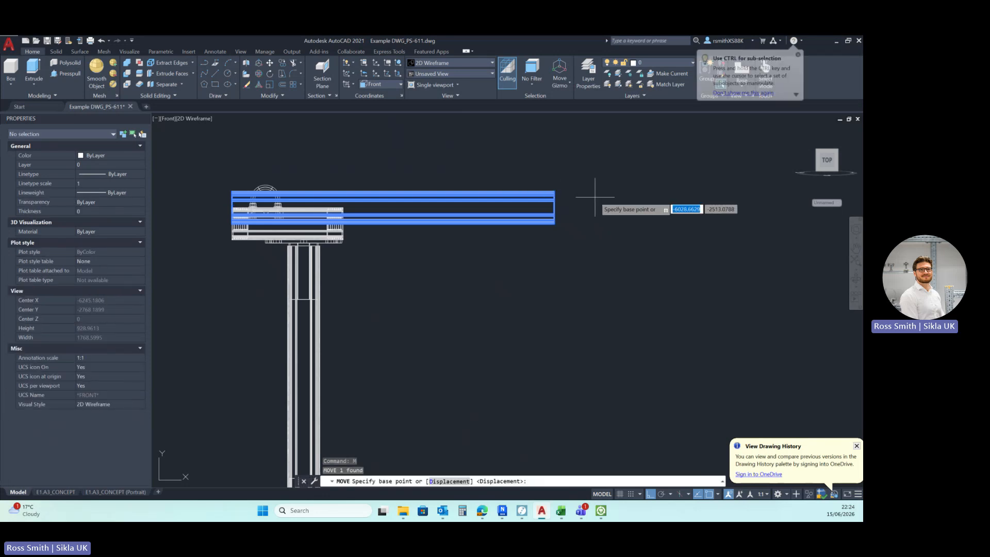
pyautogui.click(595, 196)
pyautogui.write('40')
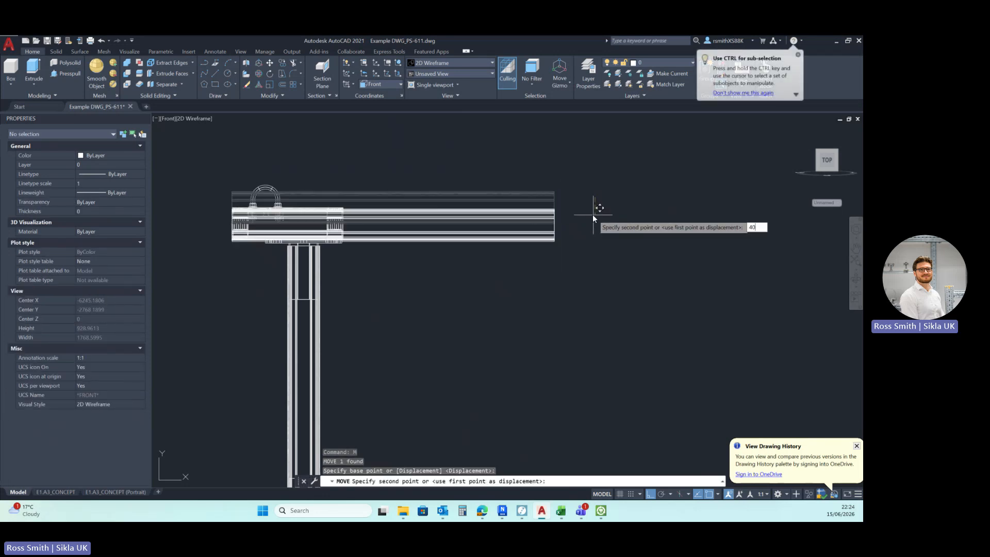
pyautogui.press('Return')
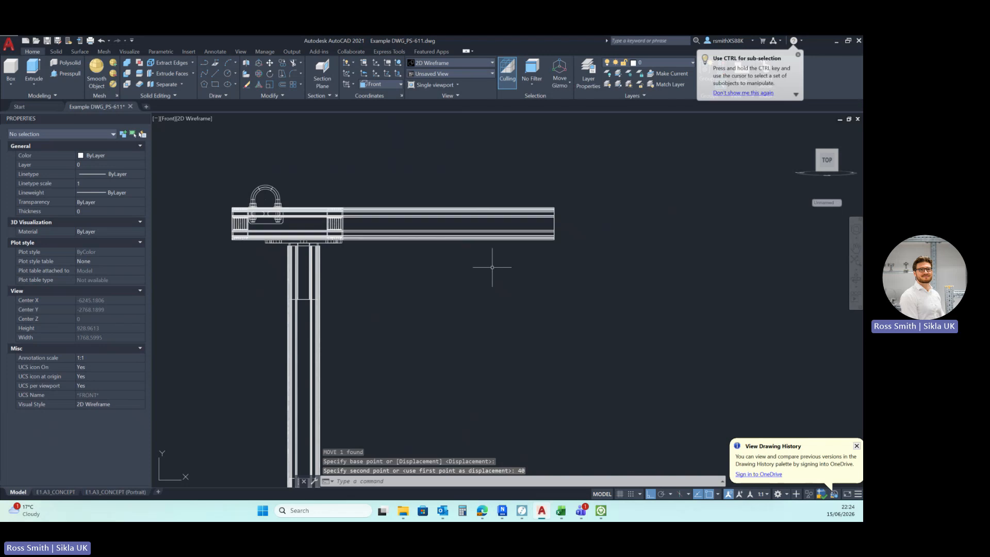
# Measure the horizontal distance from the crossbeam's right end to the free end of the 800 mm beam section
pyautogui.moveTo(446, 274)
pyautogui.mouseDown(button='middle')
pyautogui.moveTo(497, 221)
pyautogui.moveTo(474, 239)
pyautogui.mouseUp(button='middle')
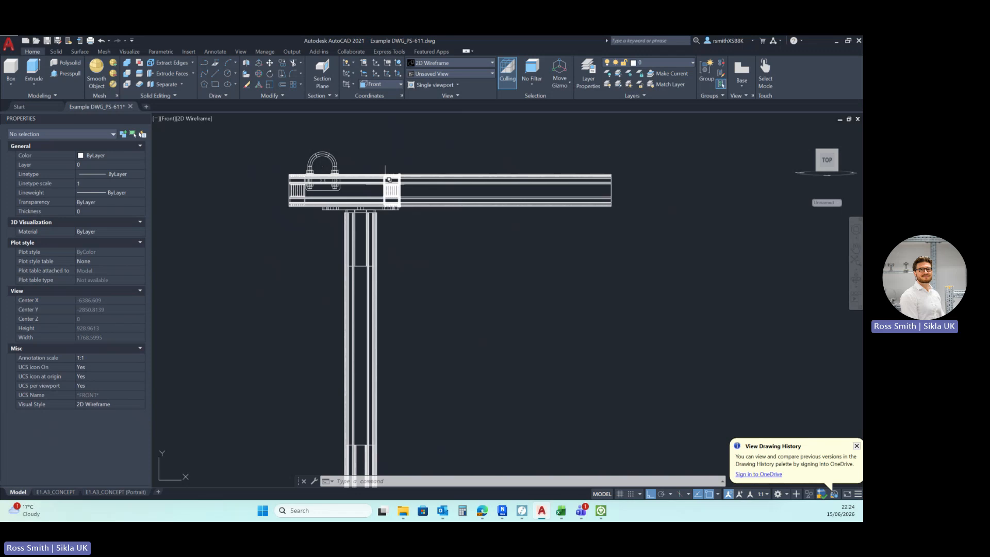
pyautogui.scroll(6, 392, 189)
pyautogui.moveTo(451, 195); pyautogui.dragTo(446, 232, button='middle')
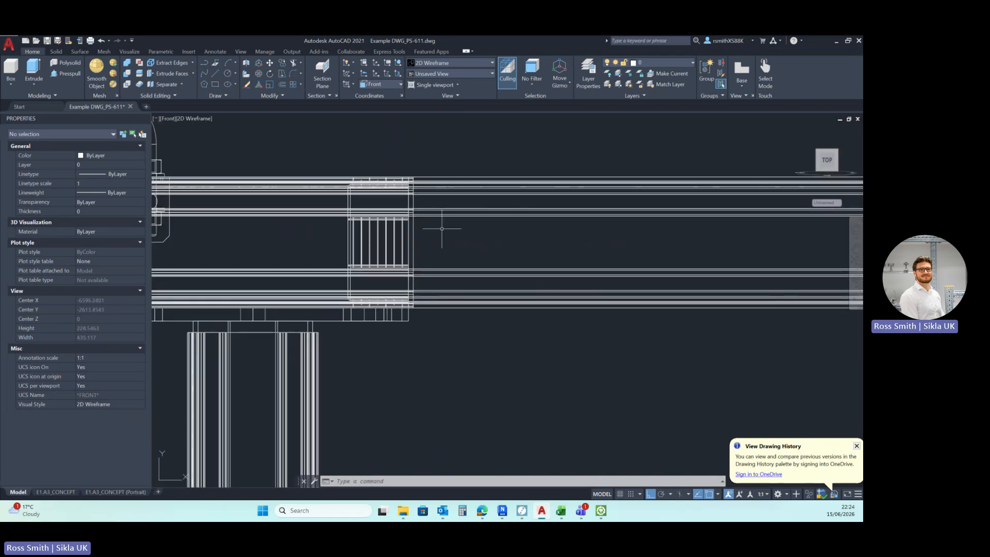
pyautogui.write('st')
pyautogui.press('Return')
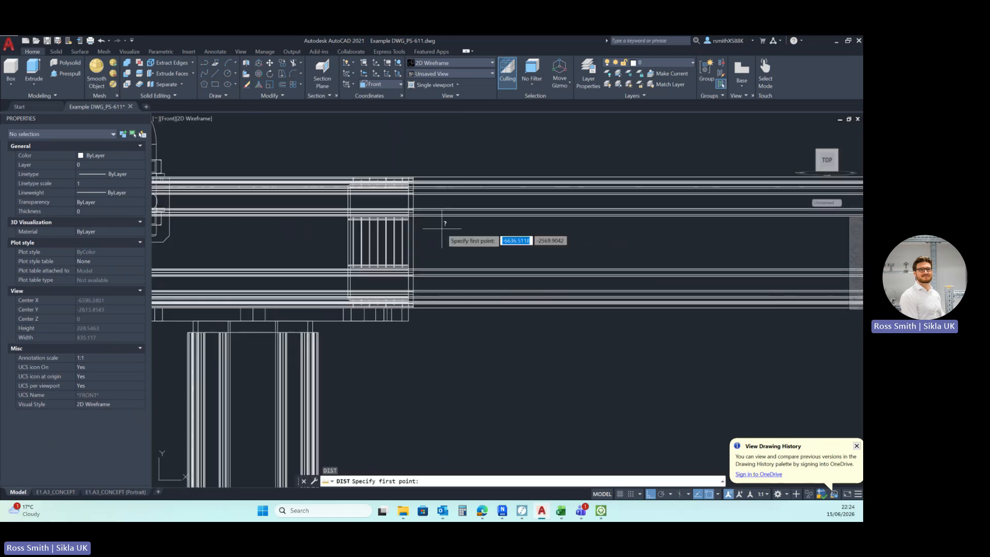
pyautogui.scroll(2, 442, 228)
pyautogui.click(368, 252)
pyautogui.scroll(-5, 363, 264)
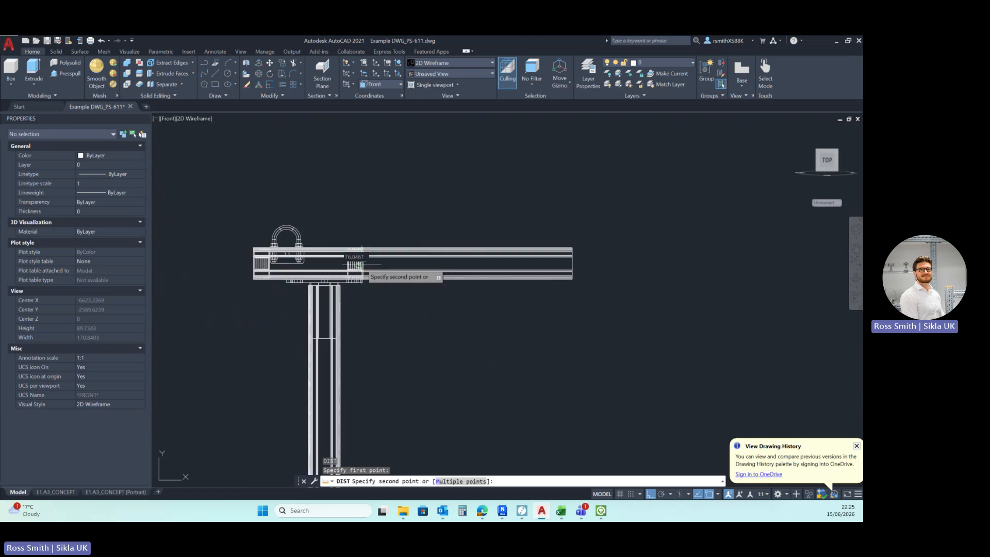
pyautogui.scroll(3, 588, 266)
pyautogui.click(599, 267)
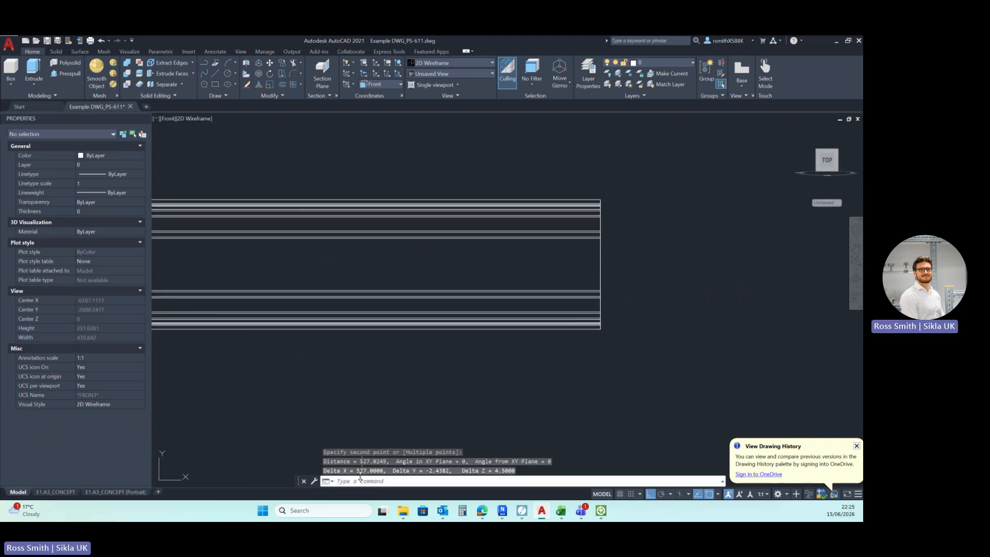
pyautogui.click(361, 477)
# Move the 800 mm beam section 527 mm to the left, lining up its right end with the crossbeam's end
pyautogui.scroll(-5, 454, 382)
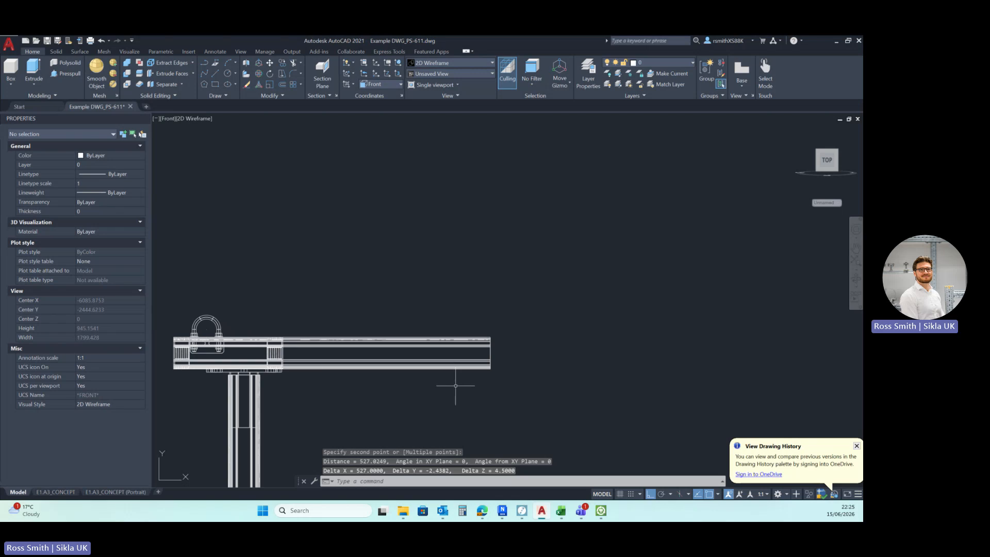
pyautogui.moveTo(455, 386); pyautogui.dragTo(414, 311)
pyautogui.write('m')
pyautogui.press('Return')
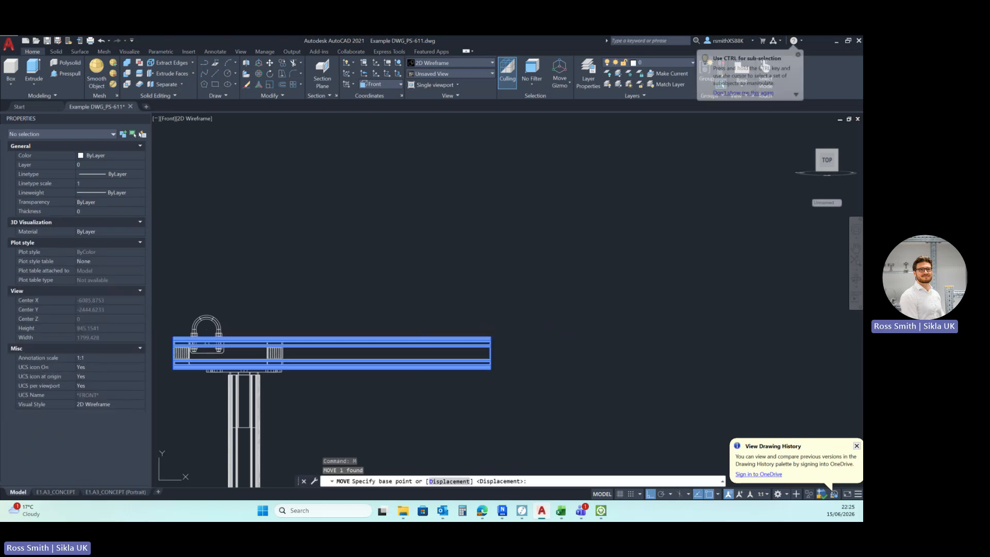
pyautogui.click(458, 290)
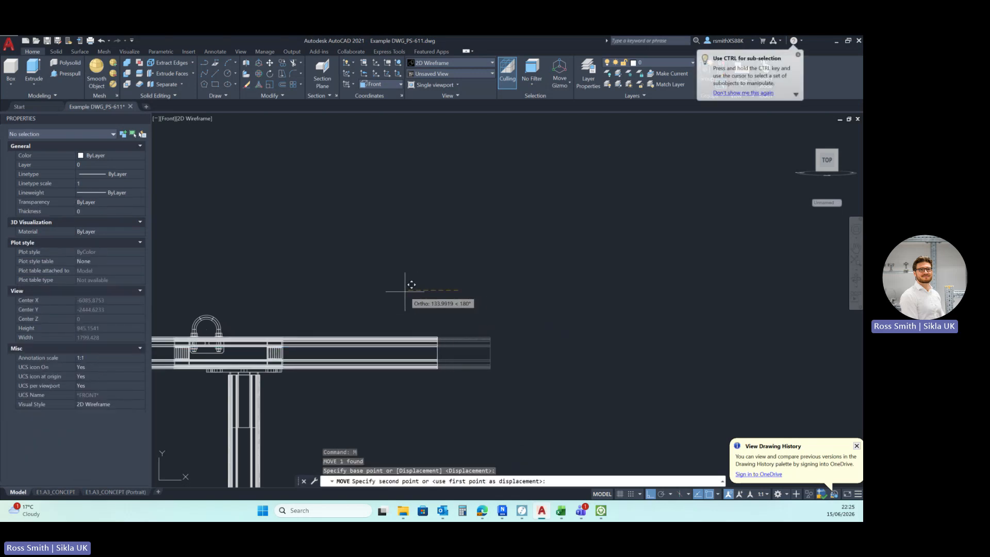
pyautogui.write('527')
pyautogui.press('Return')
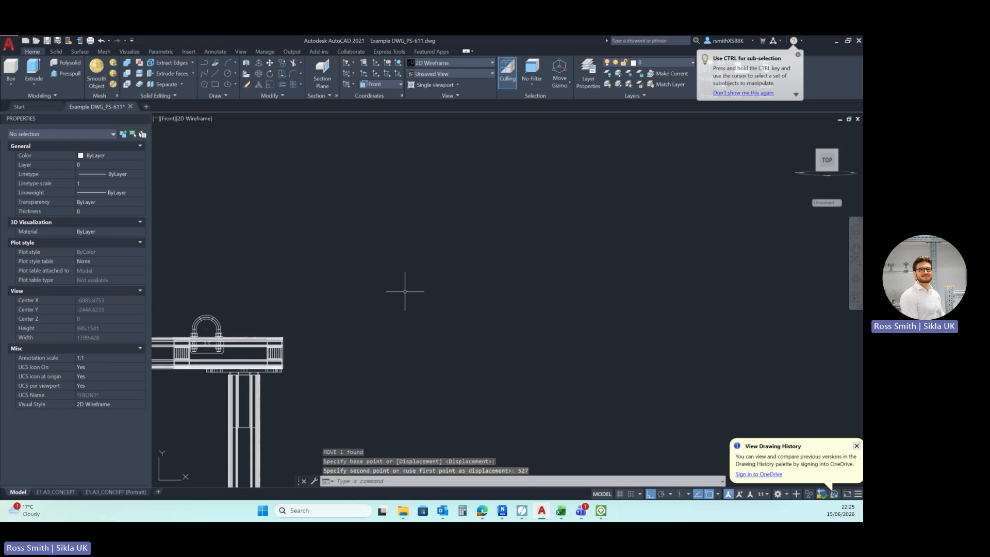
# Set the model to the SE Isometric view, showing the whole support with the extended beam
pyautogui.scroll(-4, 405, 291)
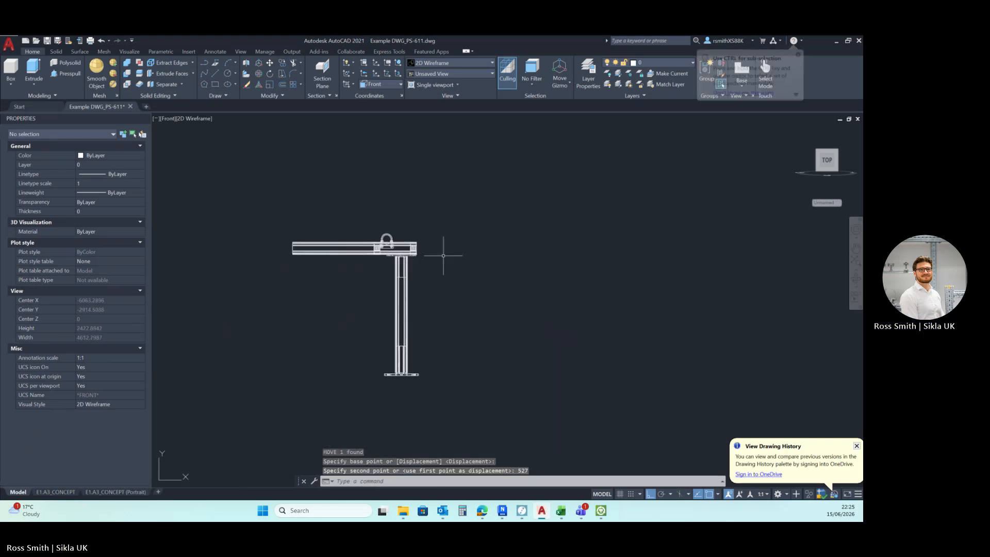
pyautogui.click(169, 119)
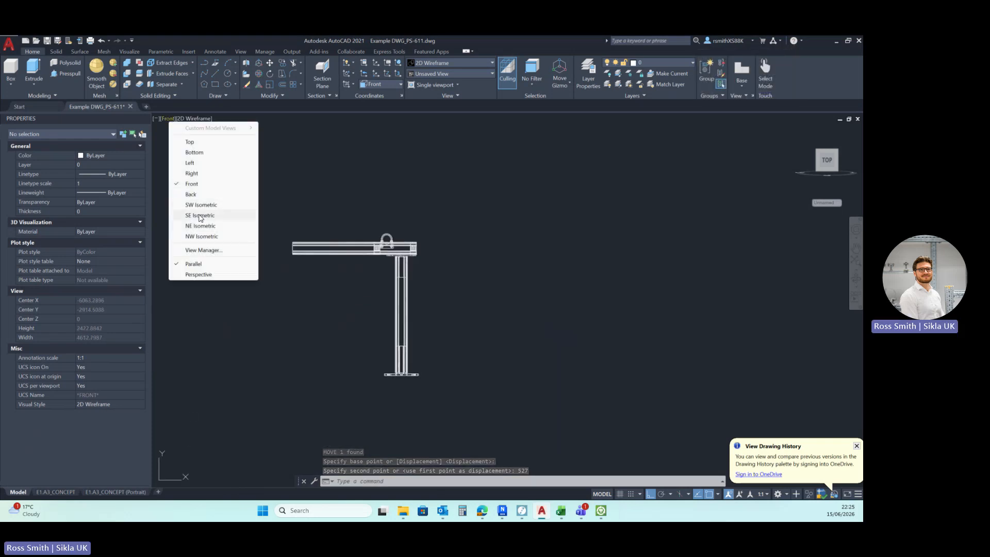
pyautogui.click(202, 215)
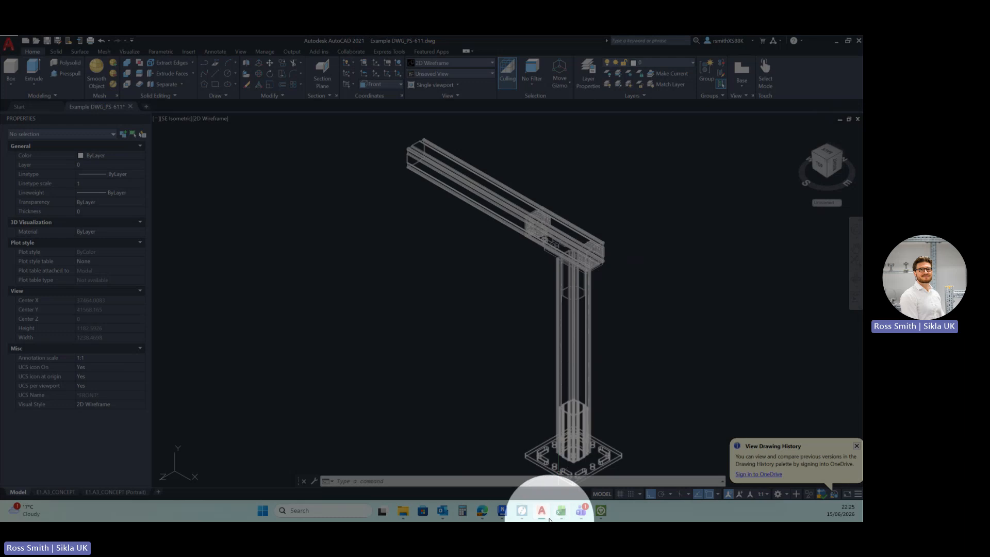
# Switch to Navisworks and view the whole plant model from above
pyautogui.click(503, 511)
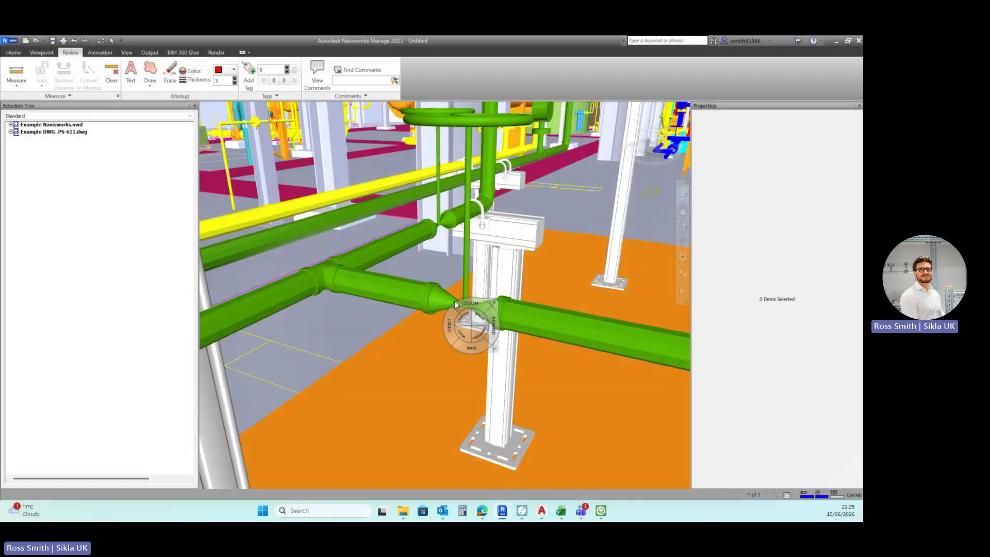
pyautogui.scroll(-15, 421, 293)
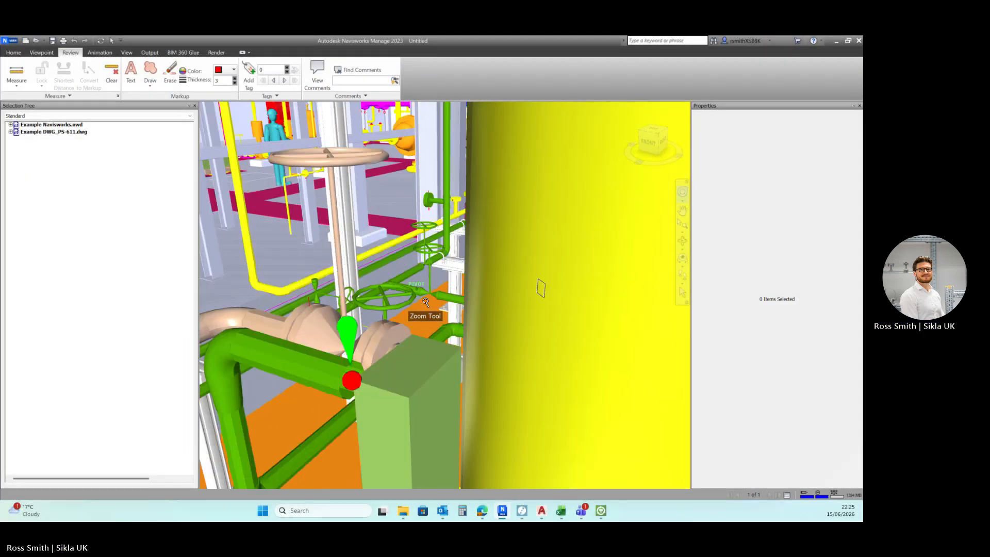
pyautogui.scroll(-10, 432, 307)
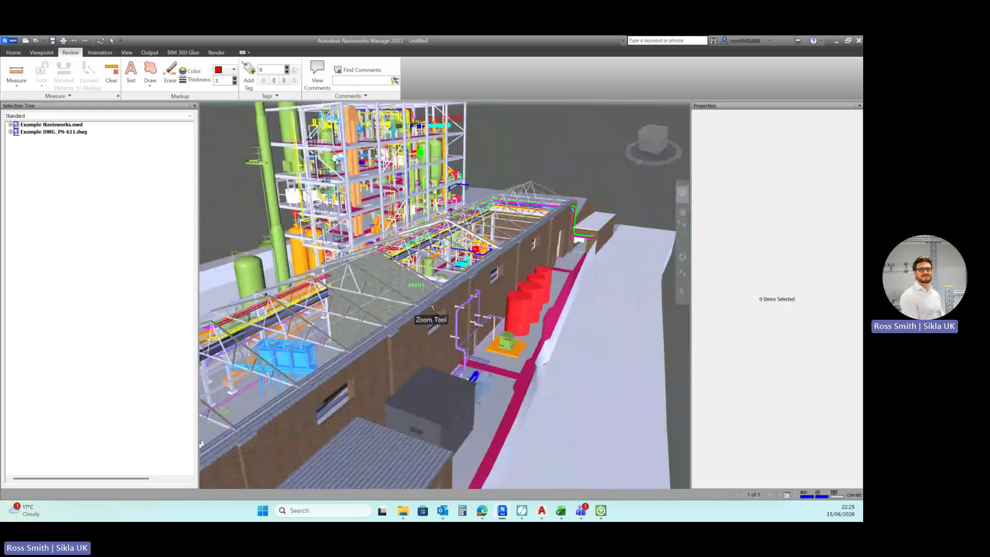
pyautogui.moveTo(552, 221); pyautogui.dragTo(477, 291)
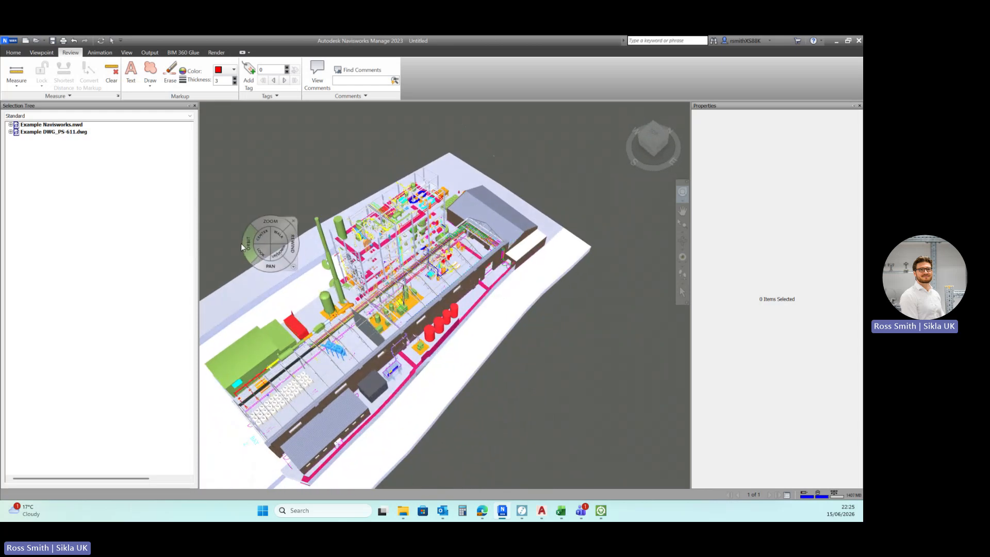
# Select the Example DWG_PS-611.dwg file in the combined model and examine the support's position beneath the green pipe
pyautogui.click(67, 135)
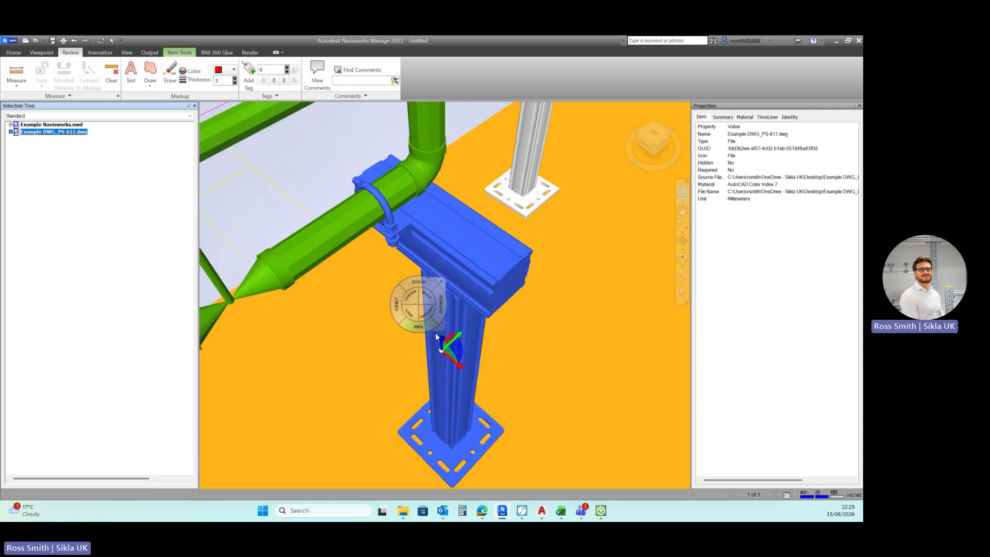
pyautogui.scroll(-2, 430, 349)
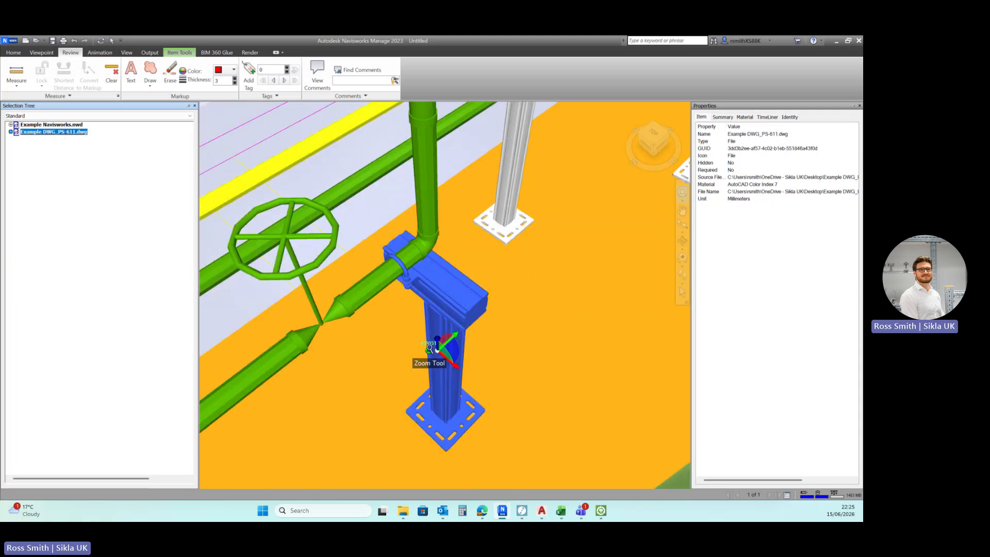
pyautogui.scroll(-3, 432, 354)
pyautogui.scroll(6, 448, 354)
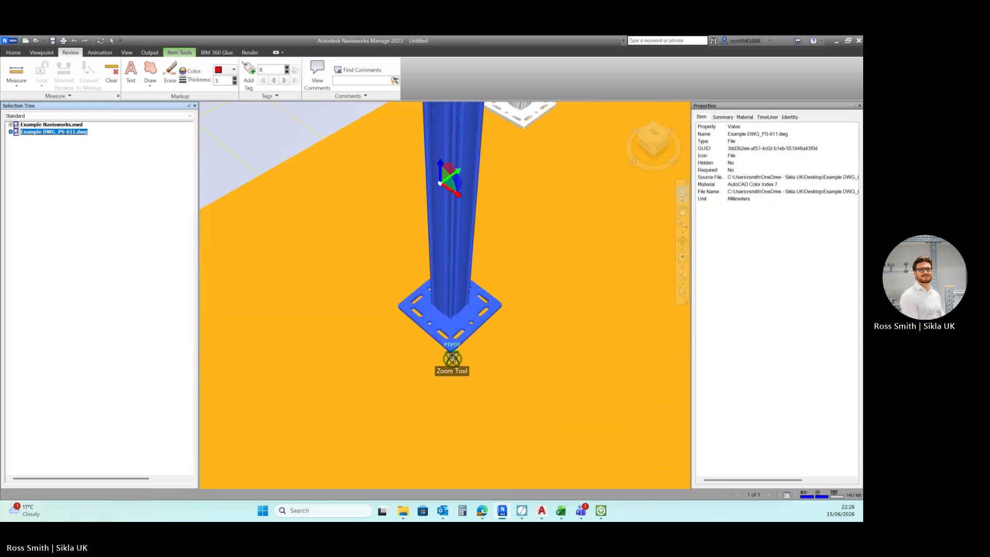
pyautogui.scroll(-4, 454, 283)
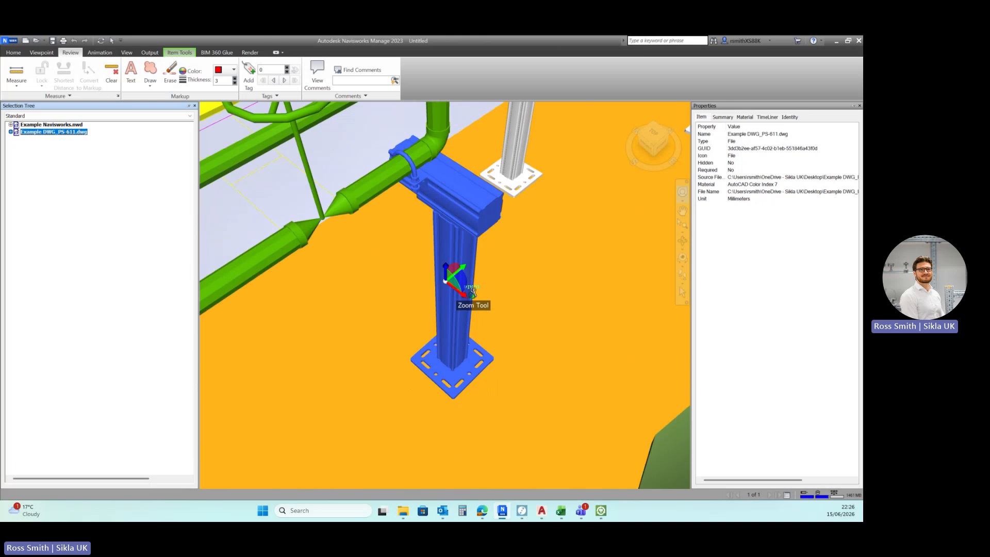
pyautogui.scroll(-3, 473, 292)
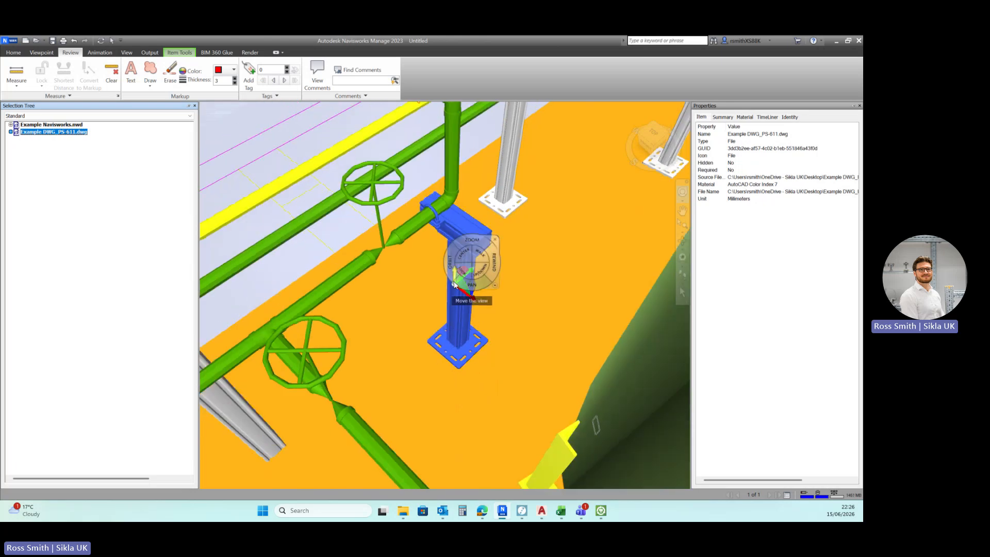
pyautogui.moveTo(454, 284); pyautogui.dragTo(446, 262)
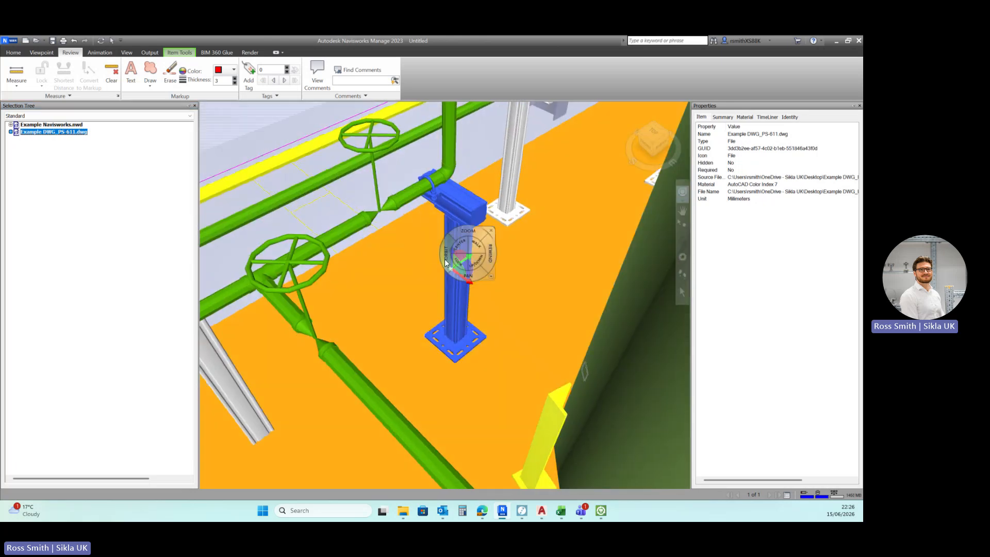
pyautogui.scroll(2, 443, 389)
pyautogui.scroll(-4, 455, 363)
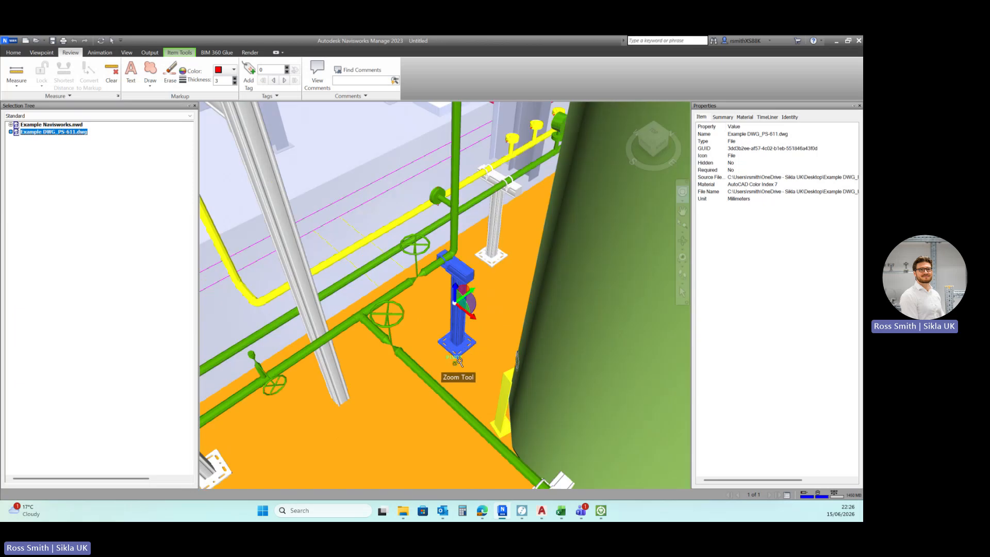
pyautogui.scroll(5, 459, 361)
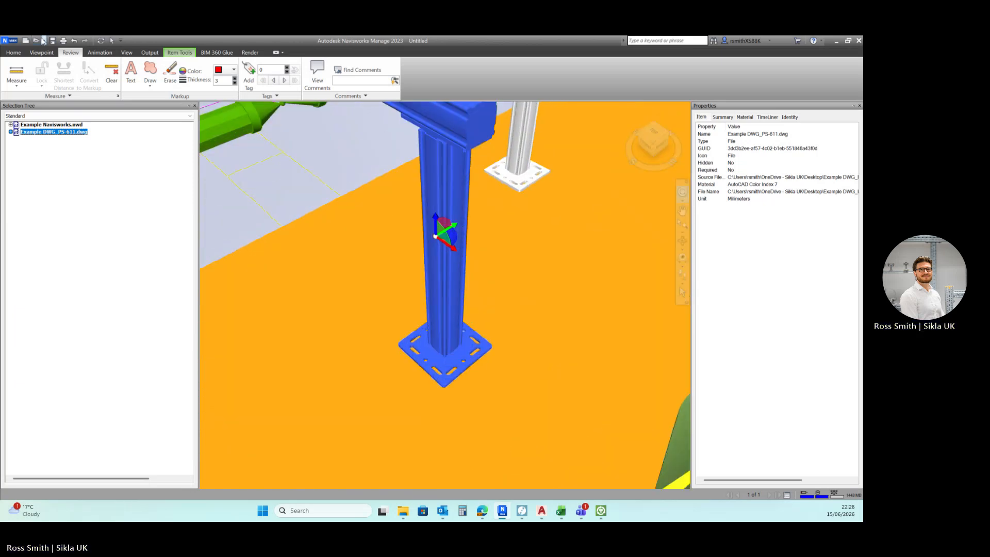
pyautogui.click(13, 52)
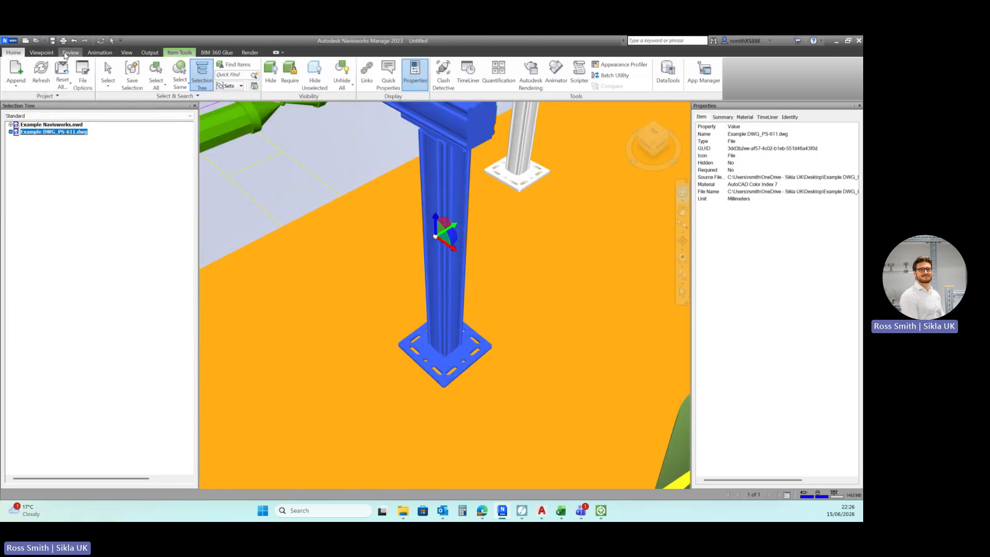
pyautogui.click(69, 53)
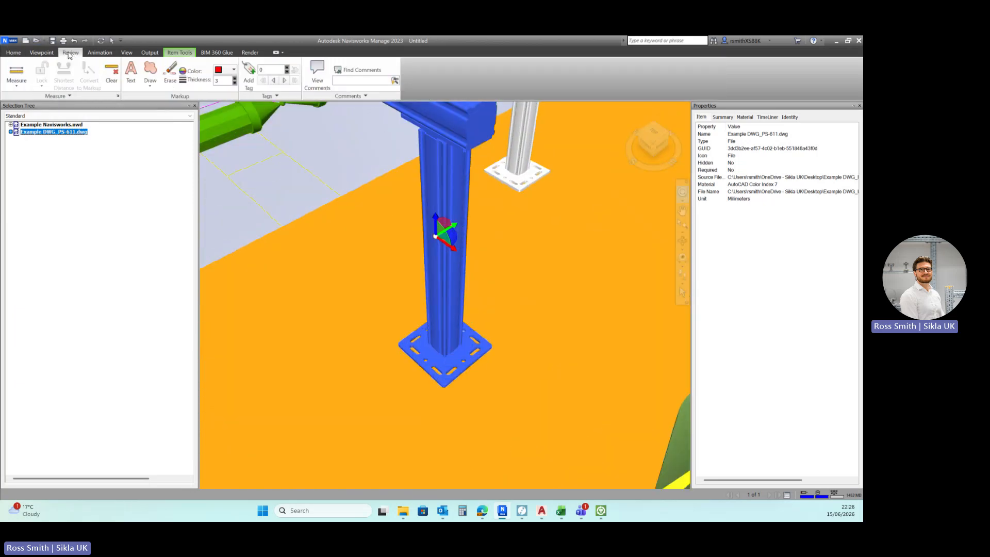
pyautogui.click(20, 85)
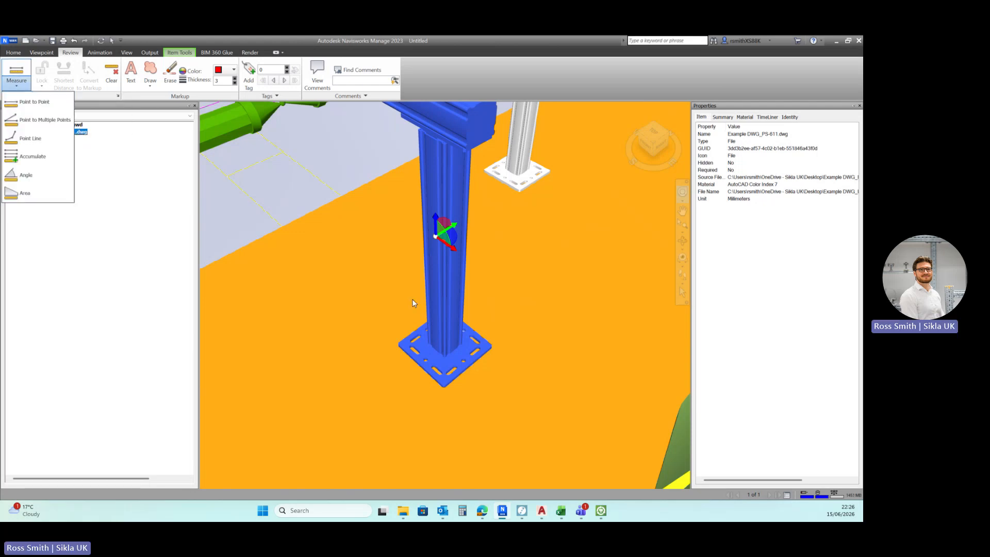
pyautogui.click(117, 96)
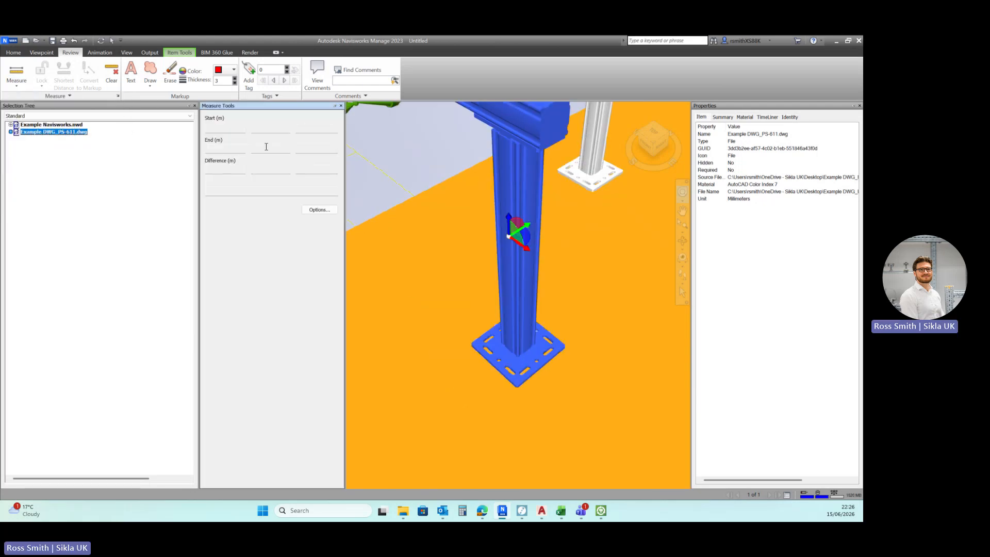
pyautogui.scroll(5, 503, 371)
pyautogui.hotkey('shift', 'w')
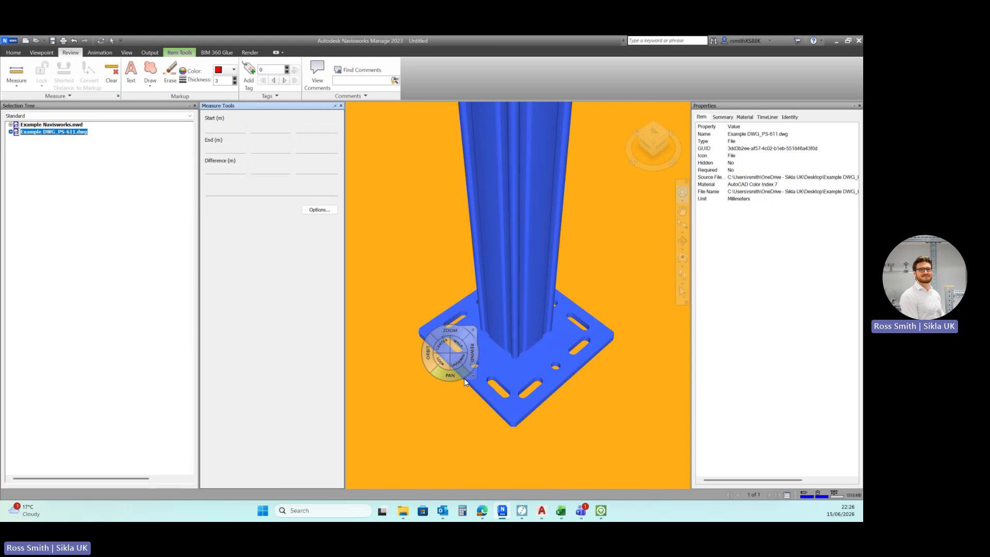
pyautogui.click(474, 332)
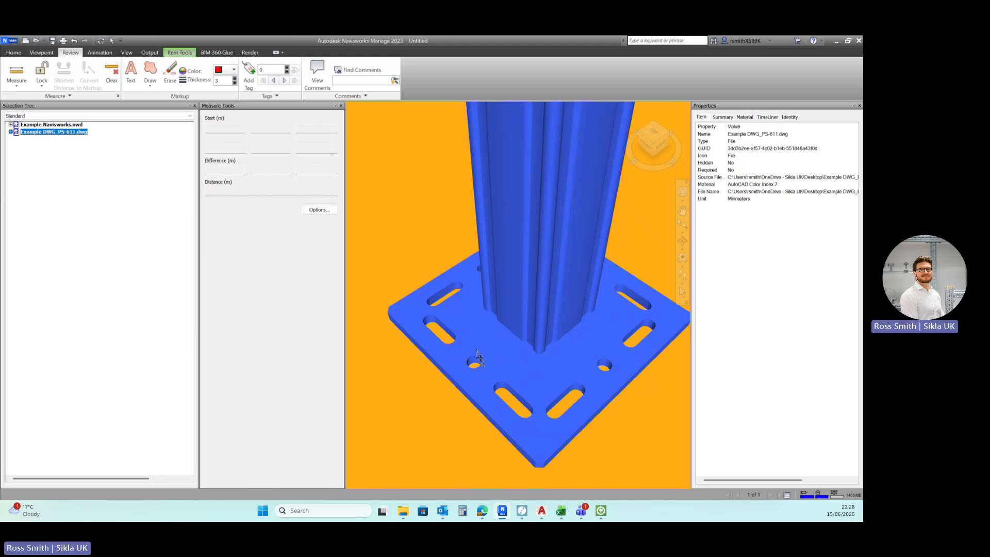
pyautogui.scroll(4, 480, 357)
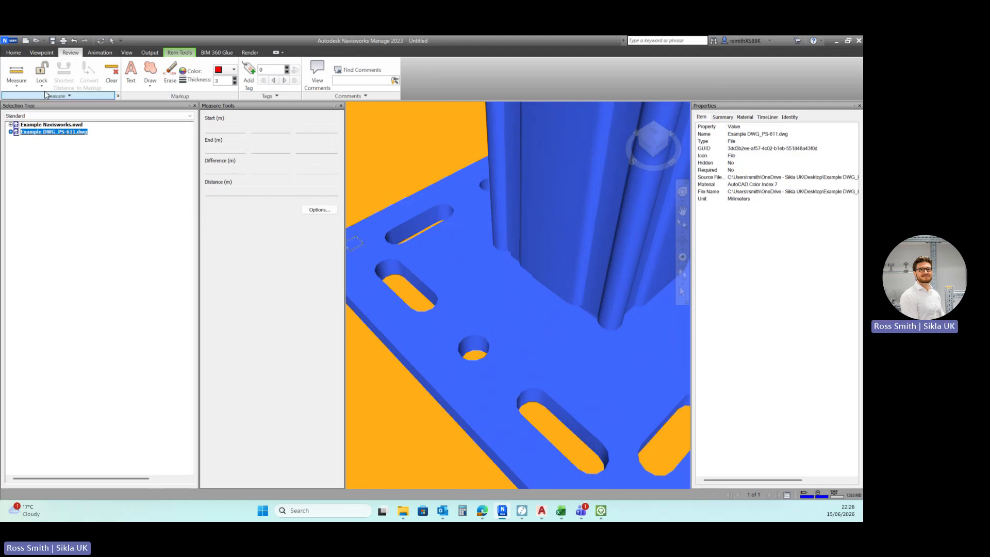
pyautogui.click(487, 341)
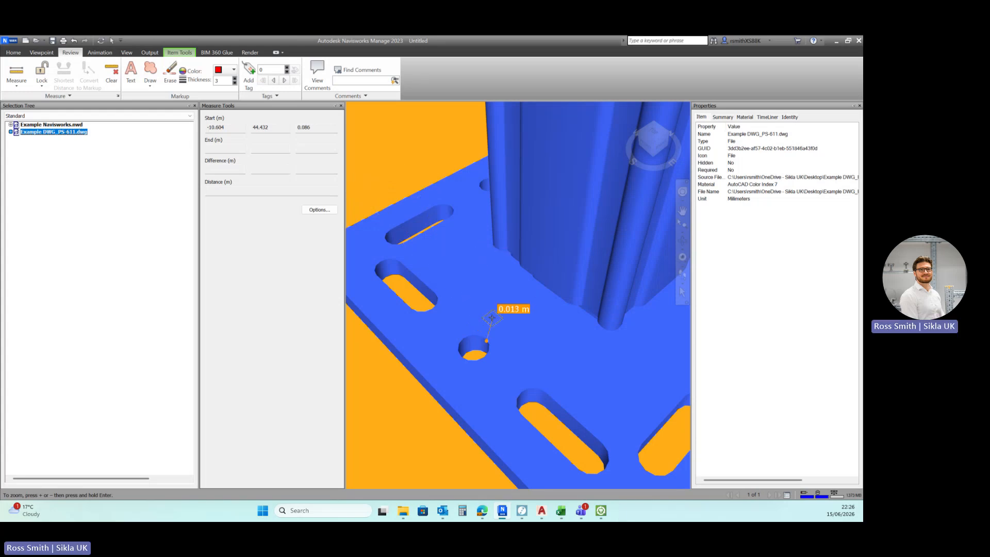
pyautogui.scroll(-12, 492, 320)
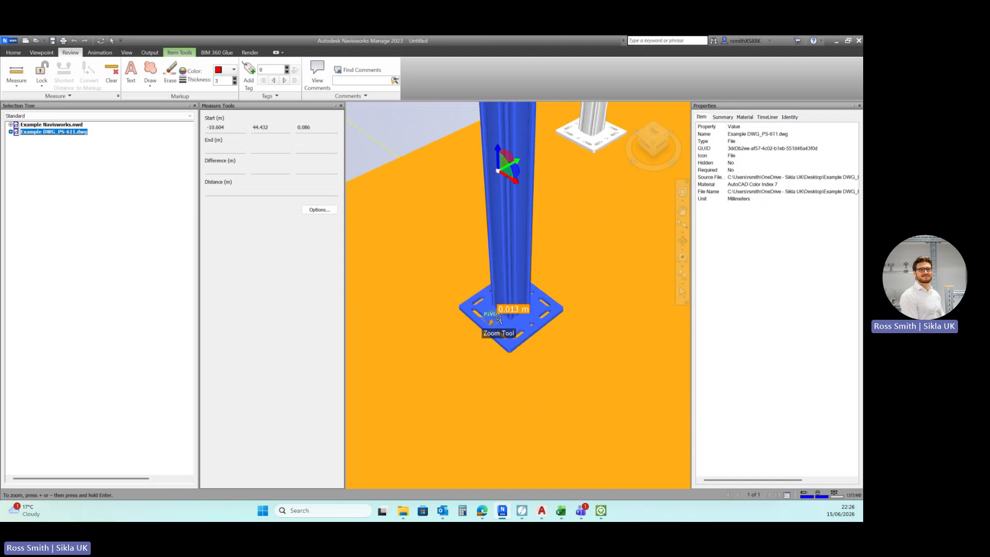
pyautogui.scroll(-3, 499, 319)
pyautogui.scroll(3, 500, 325)
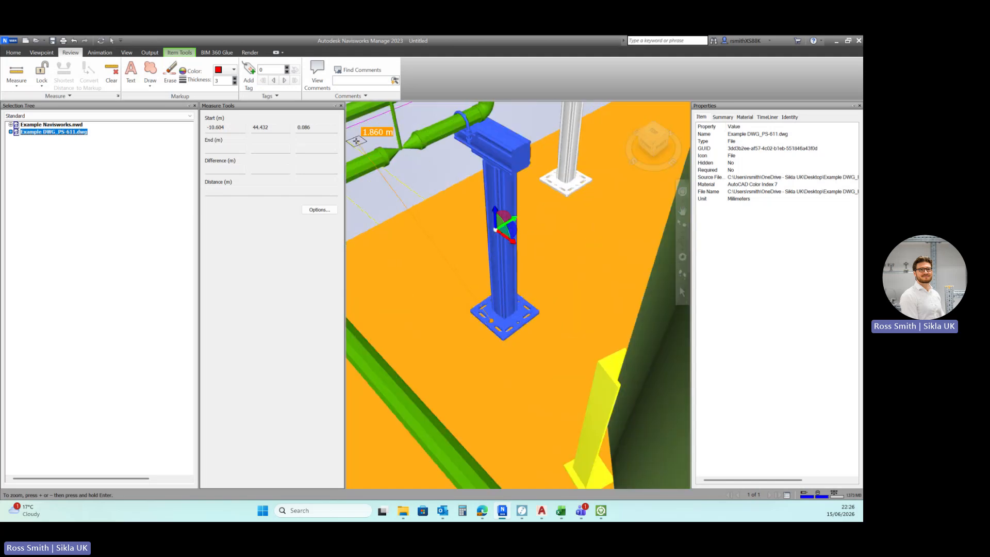
pyautogui.press('Escape')
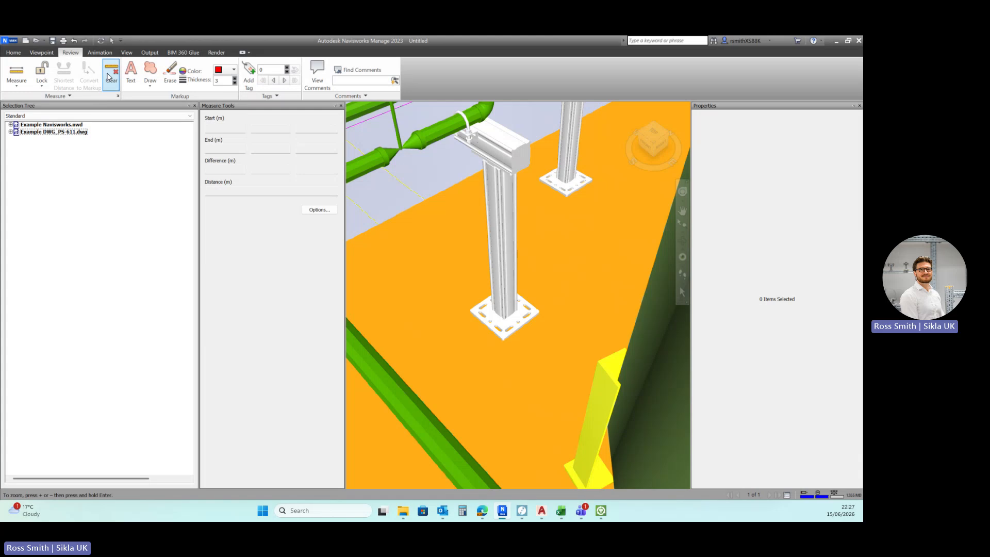
pyautogui.click(341, 105)
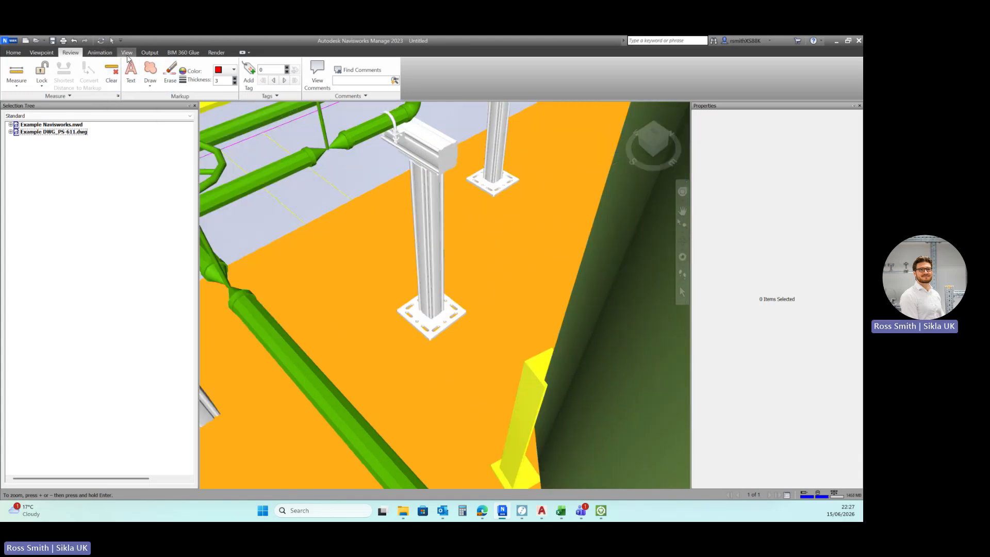
# Select the Example DWG_PS-611.dwg file in the combined model and show its Move, Rotate and Scale transform options
pyautogui.click(63, 132)
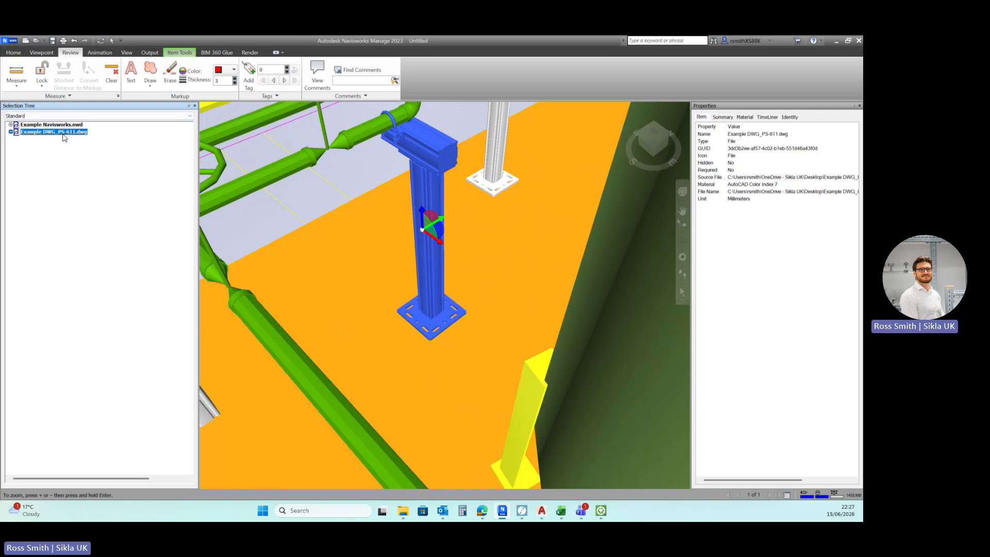
pyautogui.click(180, 52)
pyautogui.click(177, 82)
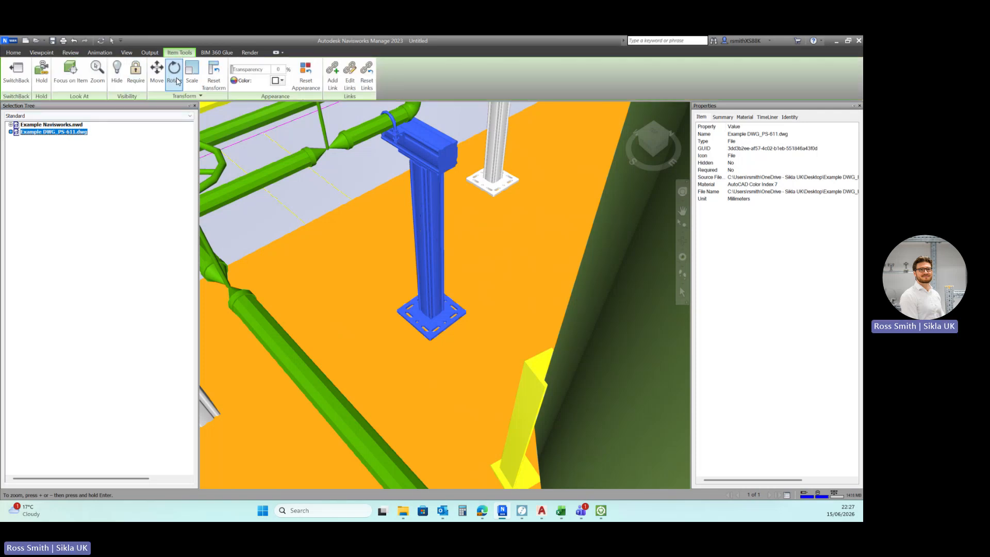
pyautogui.scroll(-4, 320, 272)
pyautogui.scroll(3, 320, 273)
pyautogui.scroll(-1, 371, 274)
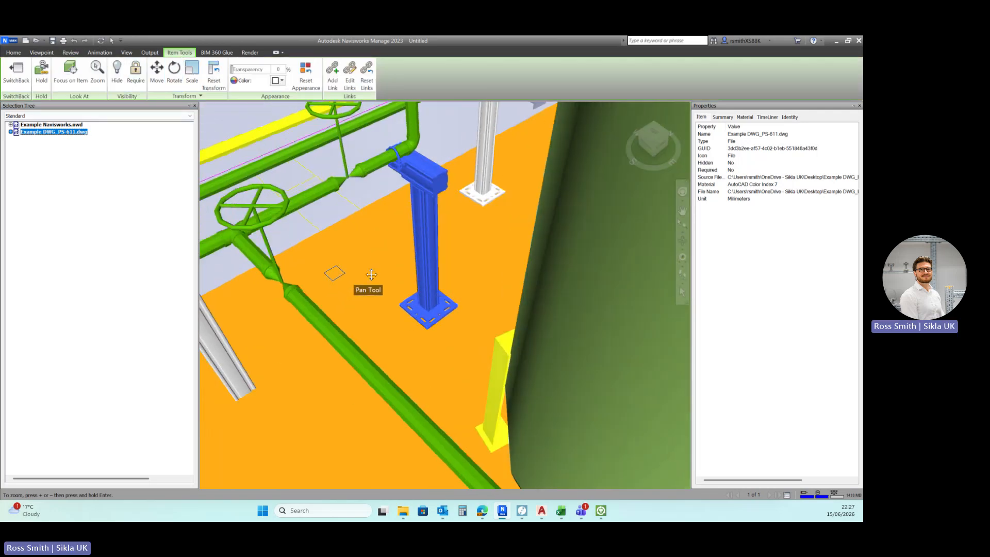
pyautogui.scroll(2, 392, 274)
pyautogui.scroll(-2, 412, 276)
# Switch to AutoCAD and save the Example DWG_PS-611 drawing with the extended beam
pyautogui.moveTo(542, 516)
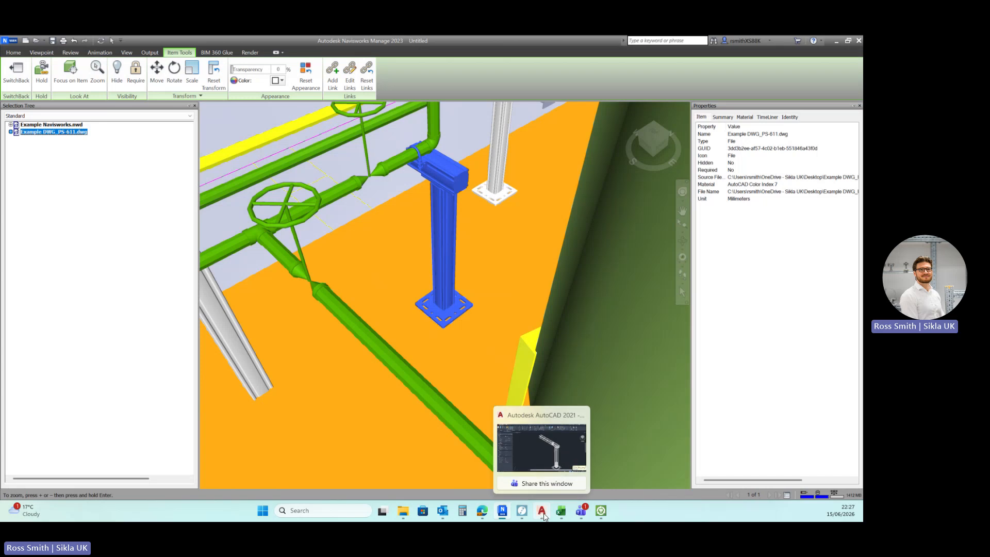
pyautogui.click(552, 449)
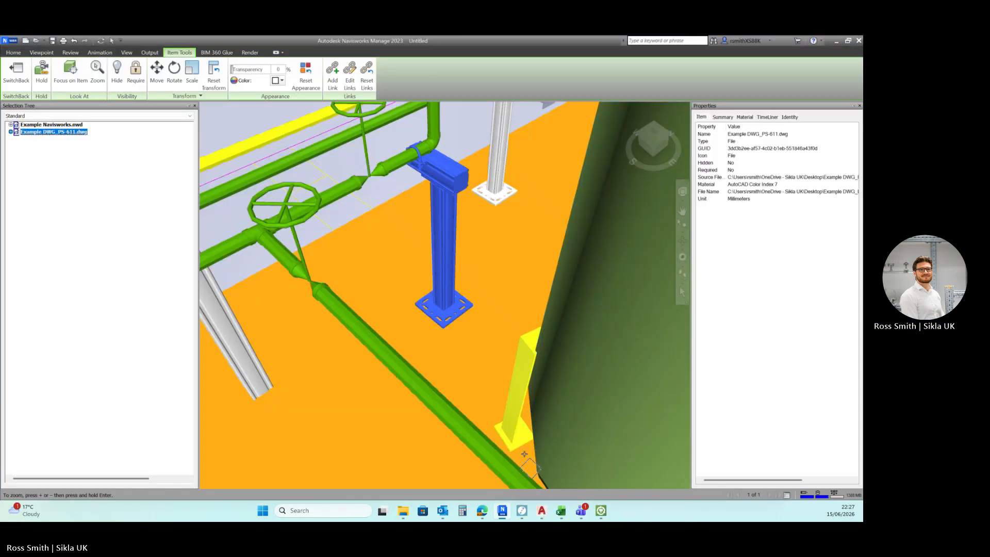
pyautogui.moveTo(405, 166); pyautogui.dragTo(422, 184, button='middle')
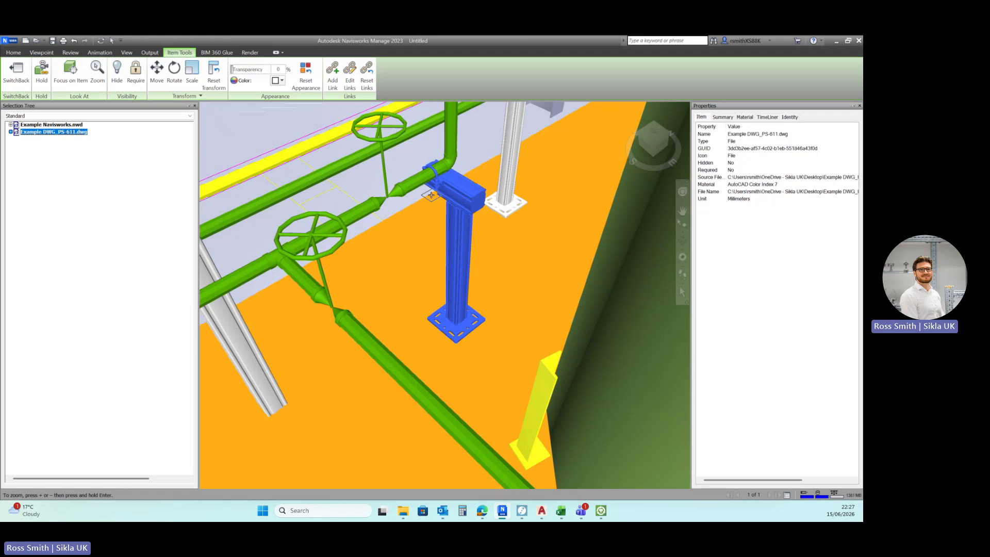
pyautogui.click(541, 512)
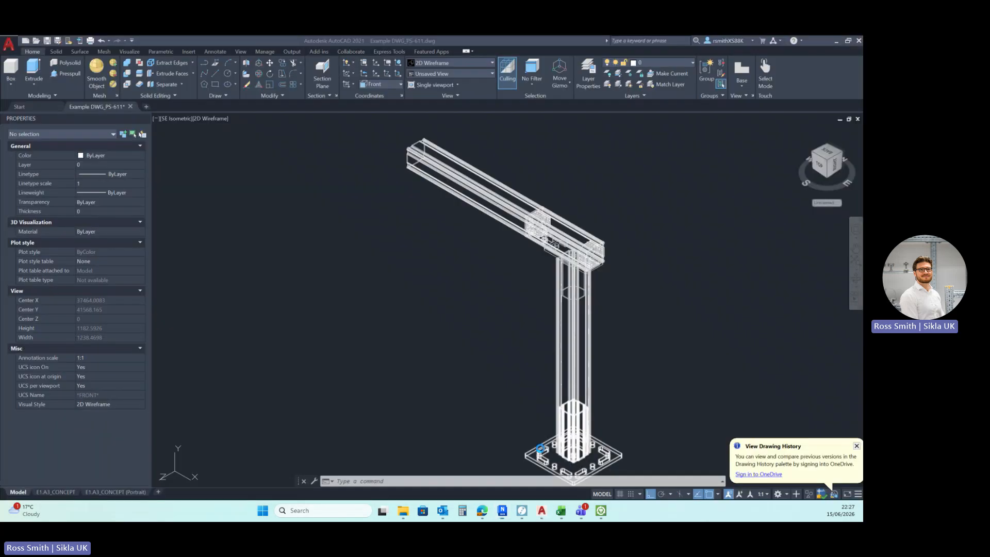
pyautogui.press('ctrl')
pyautogui.press('ctrl')
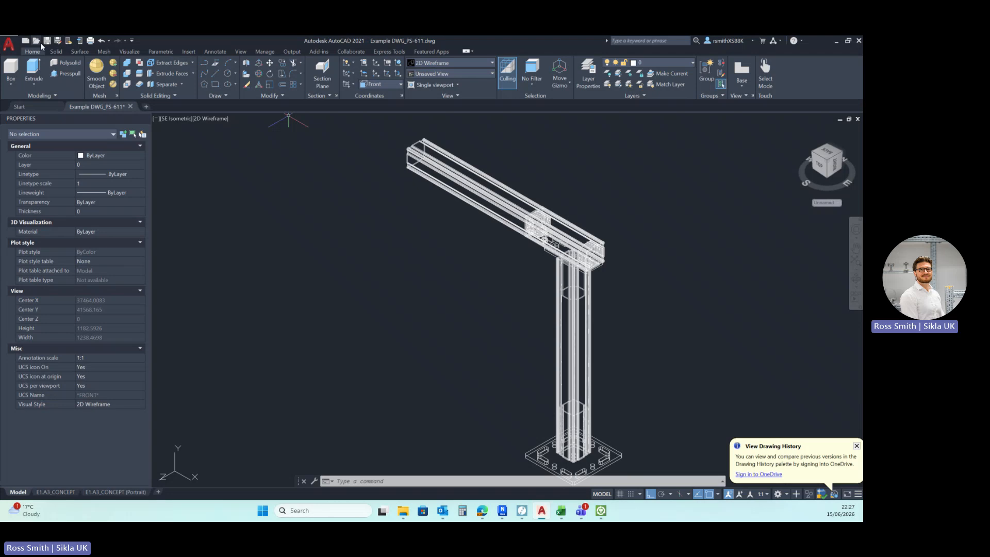
pyautogui.click(47, 41)
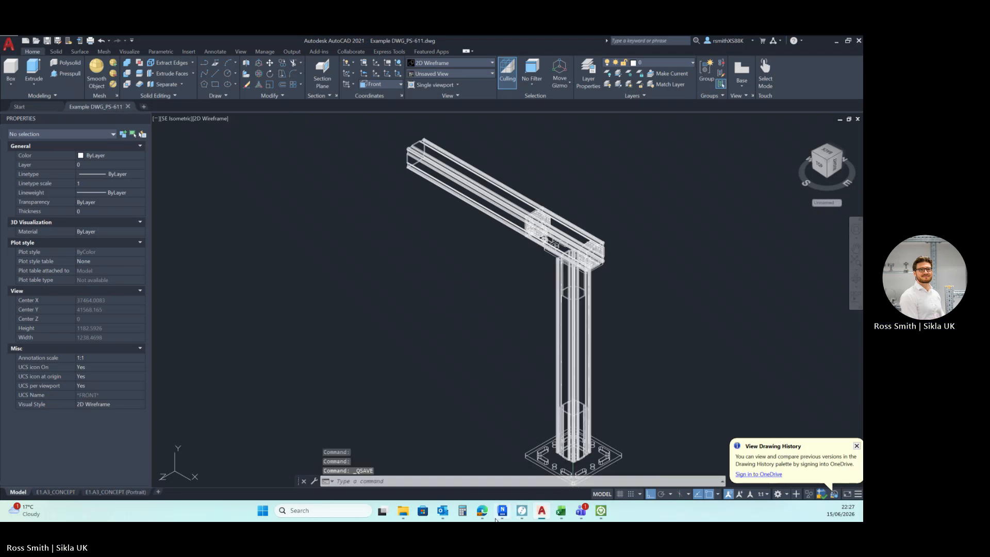
# Switch back to Navisworks and refresh the combined model to load the saved support drawing
pyautogui.moveTo(502, 513)
pyautogui.click(498, 456)
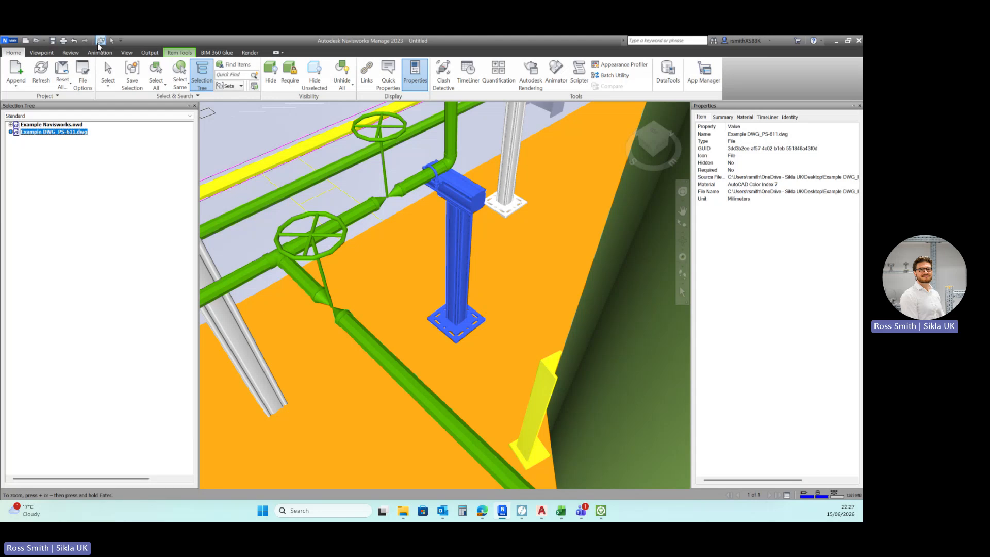
pyautogui.click(40, 68)
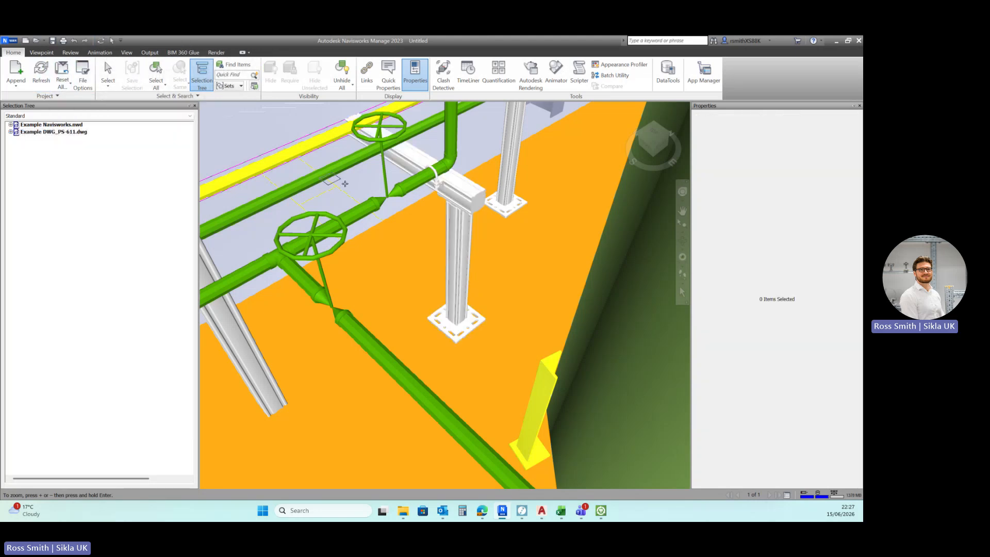
# Examine the support's extended beam beneath the green and yellow pipes from several angles
pyautogui.moveTo(439, 180); pyautogui.dragTo(459, 226, button='middle')
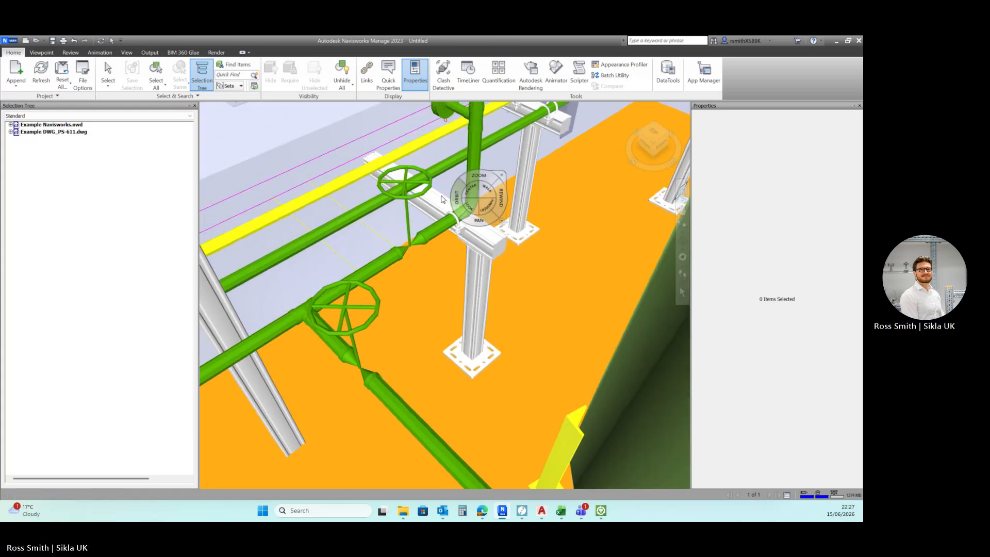
pyautogui.moveTo(392, 184)
pyautogui.keyDown('shift'); pyautogui.mouseDown(button='middle')
pyautogui.moveTo(497, 155)
pyautogui.moveTo(484, 131)
pyautogui.moveTo(486, 152)
pyautogui.moveTo(525, 135)
pyautogui.moveTo(454, 150)
pyautogui.moveTo(471, 159)
pyautogui.moveTo(388, 172)
pyautogui.mouseUp(button='middle'); pyautogui.keyUp('shift')
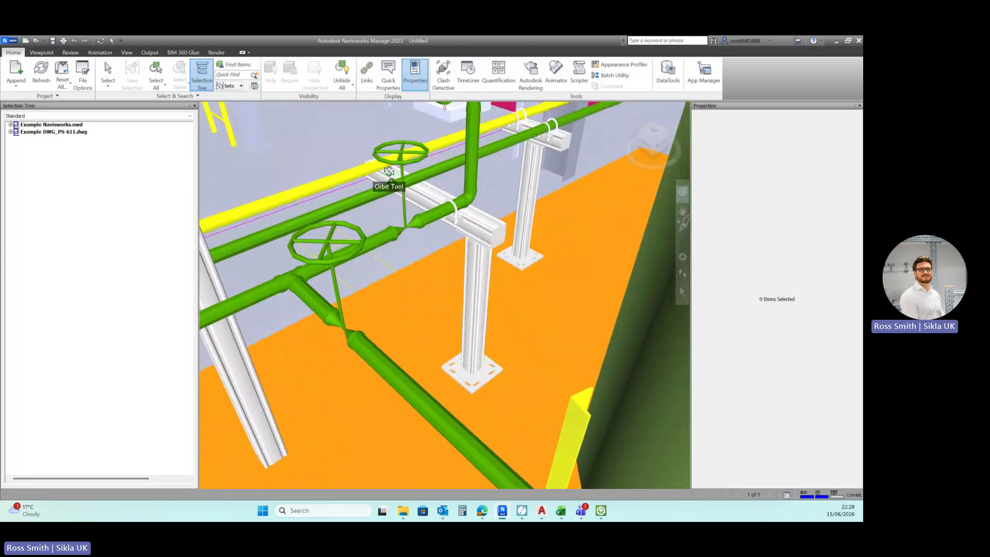
pyautogui.scroll(-1, 424, 267)
pyautogui.moveTo(431, 296); pyautogui.dragTo(453, 273, button='middle')
pyautogui.keyDown('shift'); pyautogui.moveTo(490, 201); pyautogui.dragTo(484, 205, button='middle'); pyautogui.keyUp('shift')
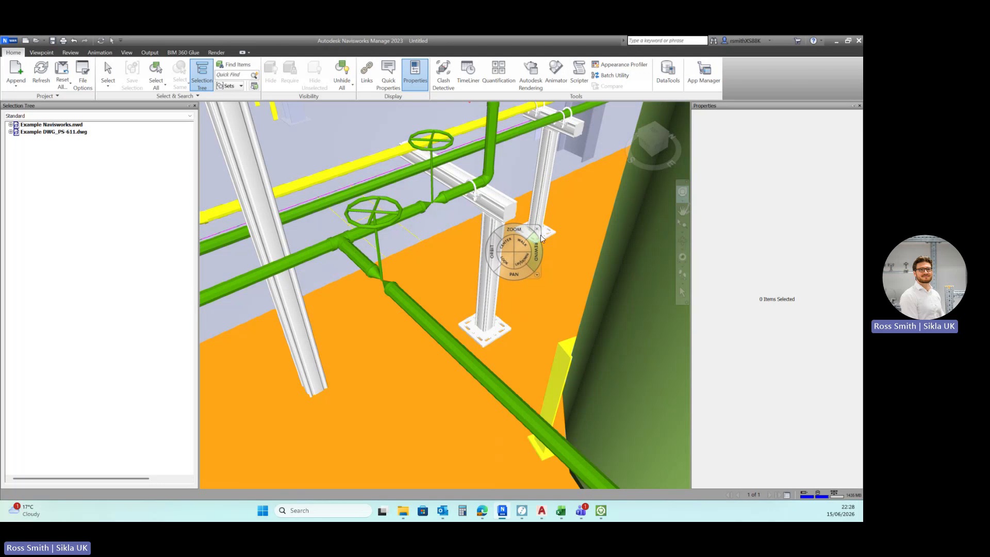
pyautogui.keyDown('shift'); pyautogui.moveTo(508, 247); pyautogui.dragTo(540, 232, button='middle'); pyautogui.keyUp('shift')
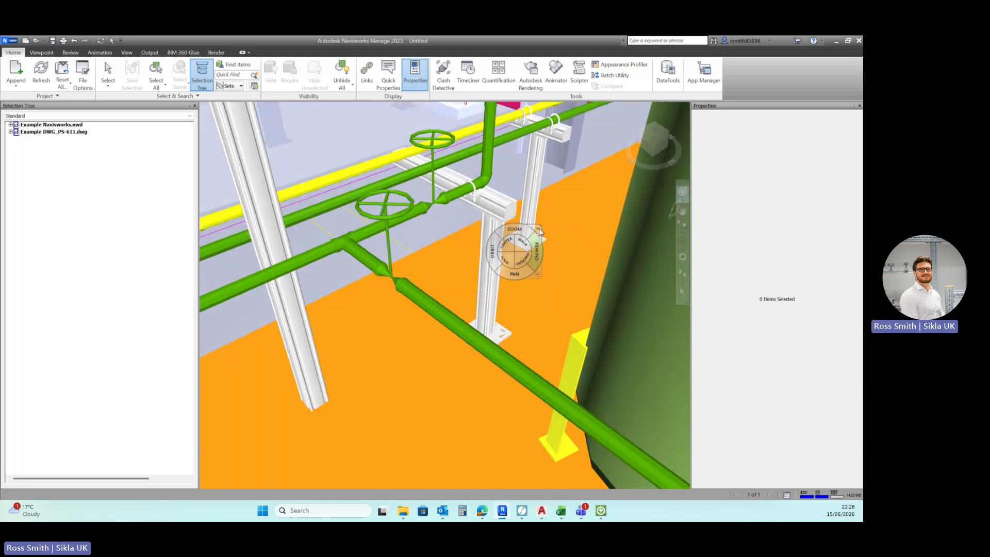
pyautogui.click(539, 229)
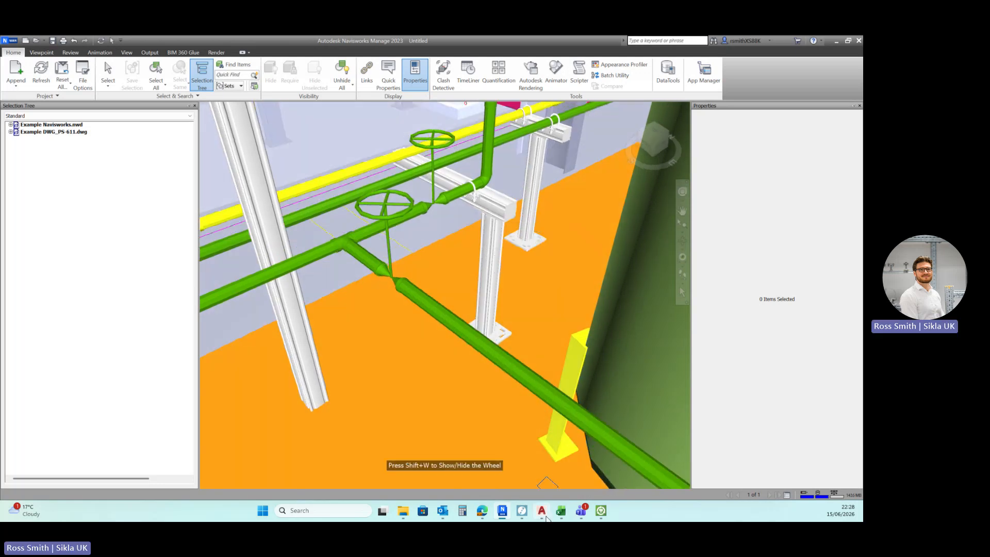
# In AutoCAD, move the entire support 500 mm along the positive Z axis and save the drawing
pyautogui.click(542, 511)
pyautogui.scroll(-3, 449, 358)
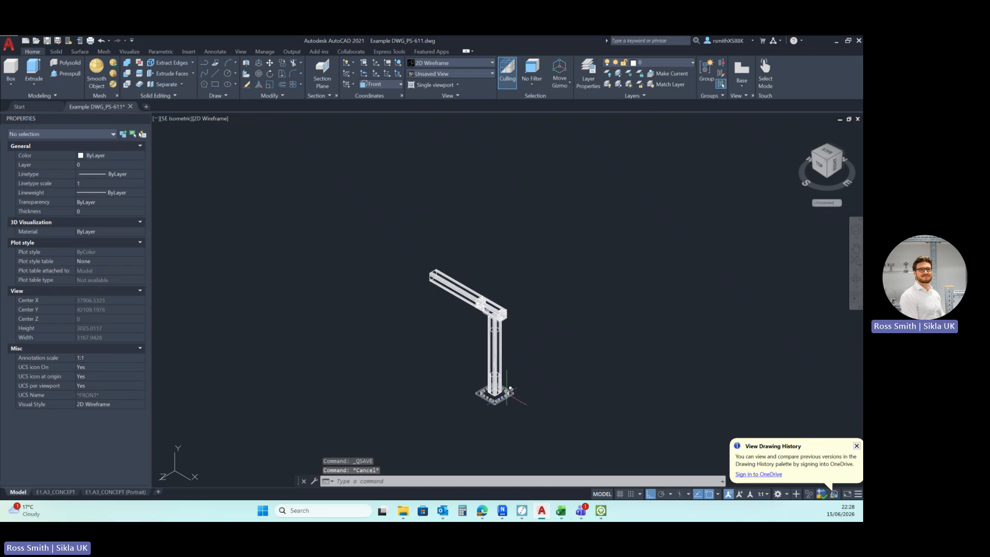
pyautogui.click(540, 427)
pyautogui.click(414, 257)
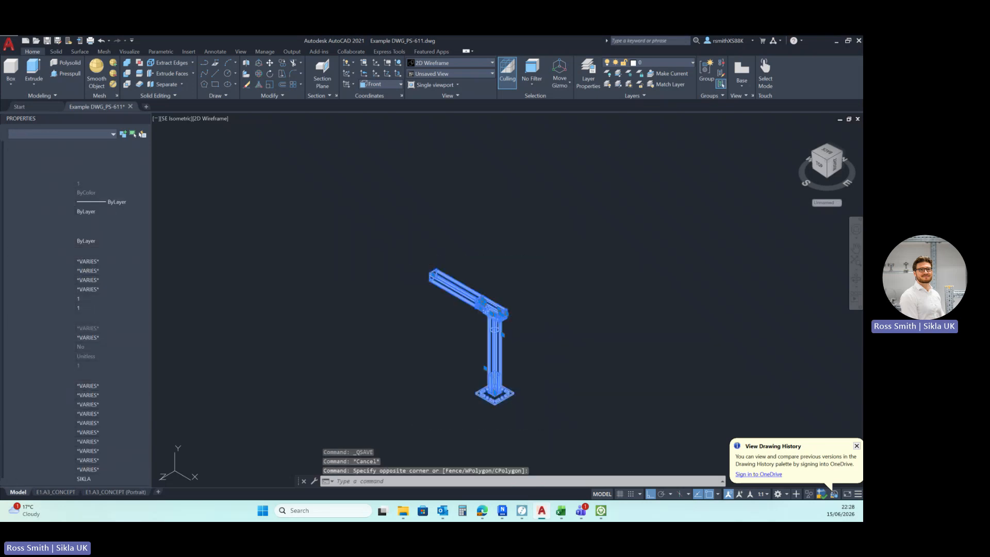
pyautogui.write('m')
pyautogui.press('Return')
pyautogui.click(573, 249)
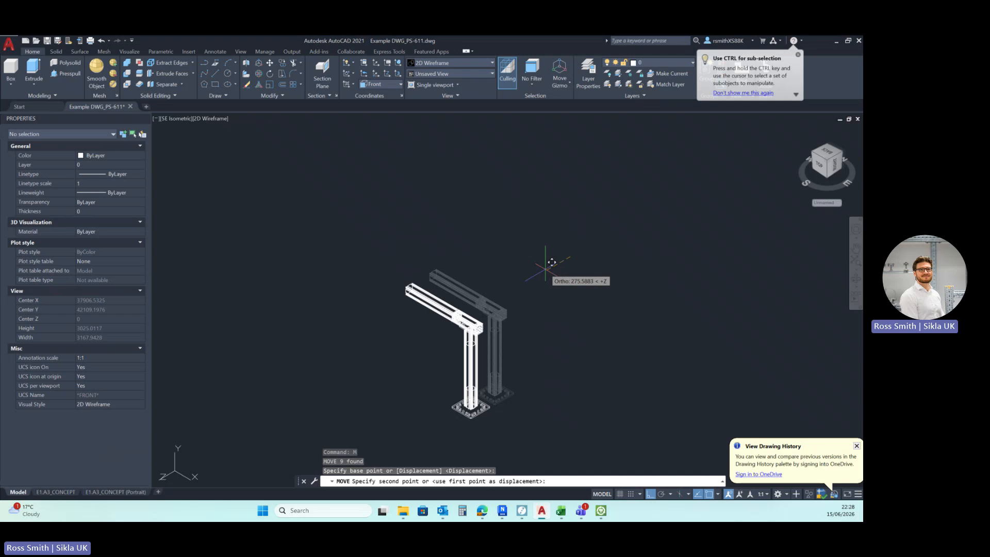
pyautogui.write('500')
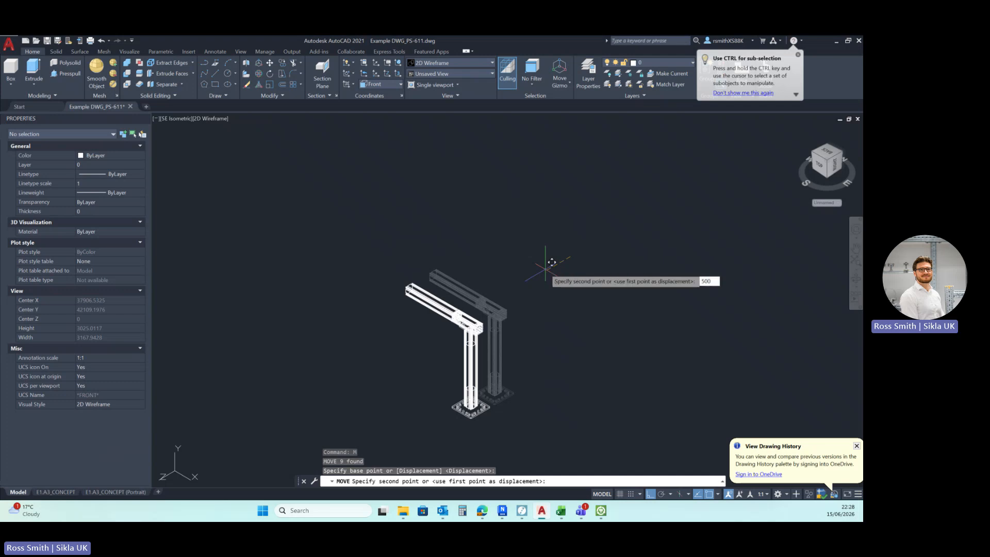
pyautogui.press('Return')
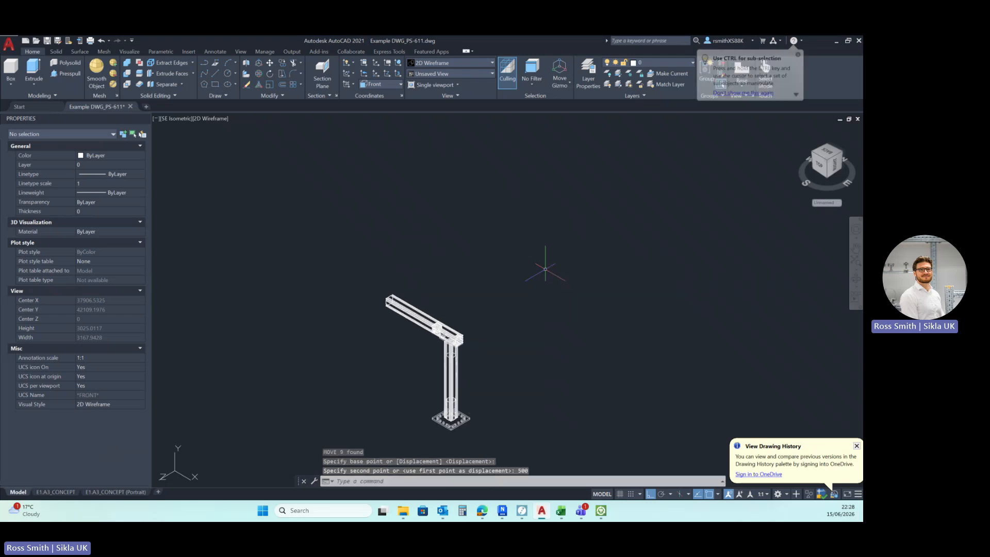
pyautogui.click(48, 41)
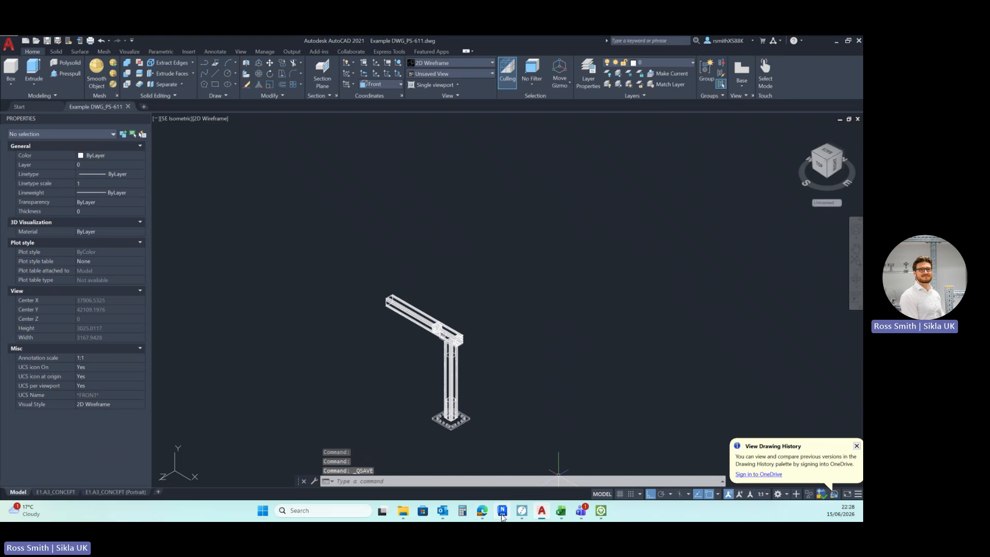
# Switch to Navisworks, refresh the combined model and examine the support's new position beneath the pipes
pyautogui.click(501, 511)
pyautogui.click(42, 77)
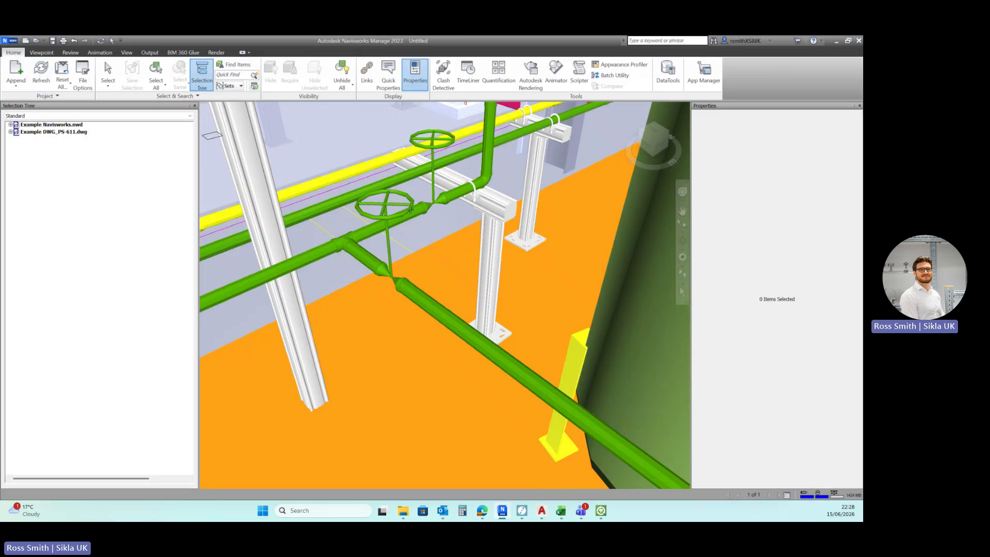
pyautogui.click(682, 192)
pyautogui.moveTo(439, 256); pyautogui.dragTo(407, 250)
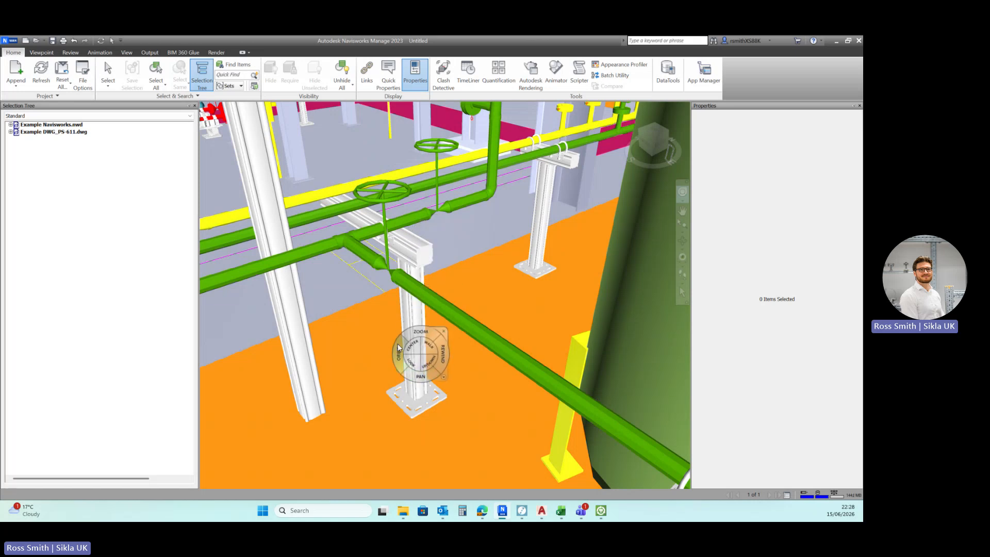
pyautogui.click(397, 351)
pyautogui.moveTo(397, 351)
pyautogui.mouseDown()
pyautogui.moveTo(421, 333)
pyautogui.moveTo(425, 344)
pyautogui.moveTo(398, 342)
pyautogui.mouseUp()
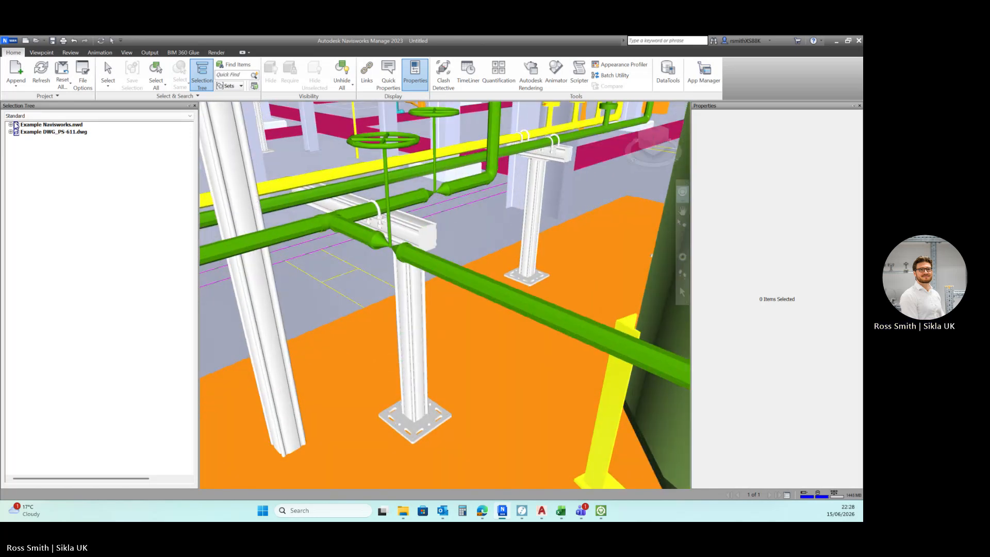
# Select the support's vertical post in the model and inspect its entry under Example DWG_PS-611.dwg in the selection tree
pyautogui.click(107, 76)
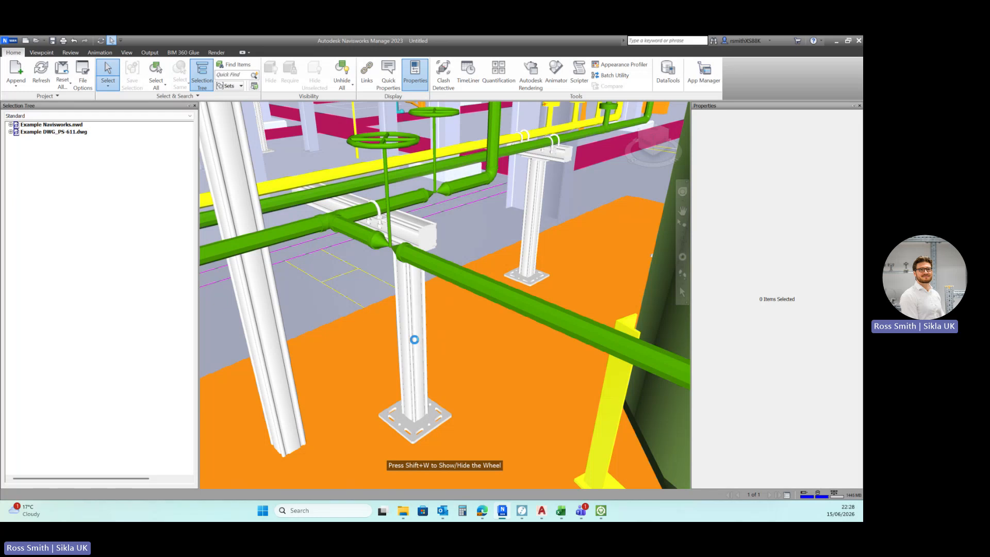
pyautogui.click(414, 340)
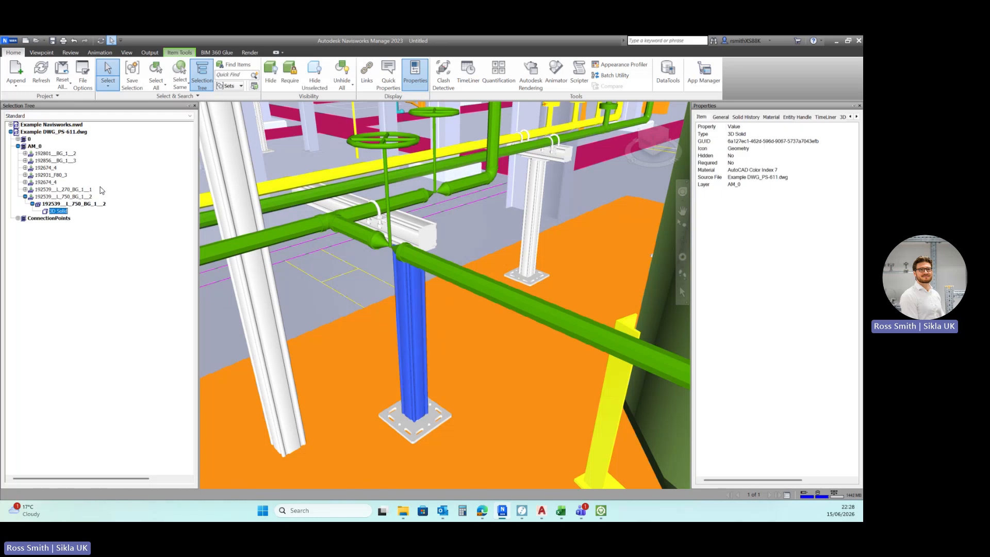
pyautogui.click(11, 132)
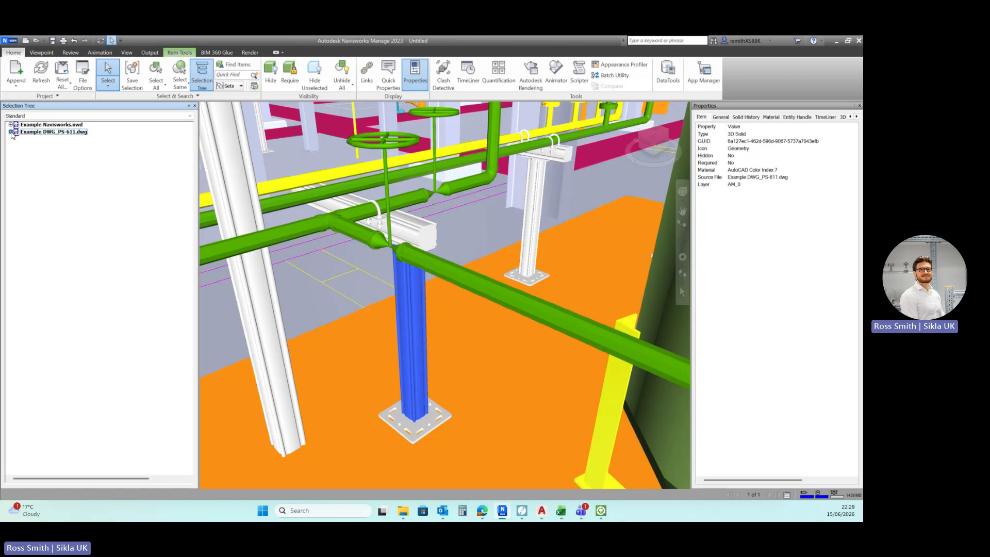
pyautogui.click(11, 132)
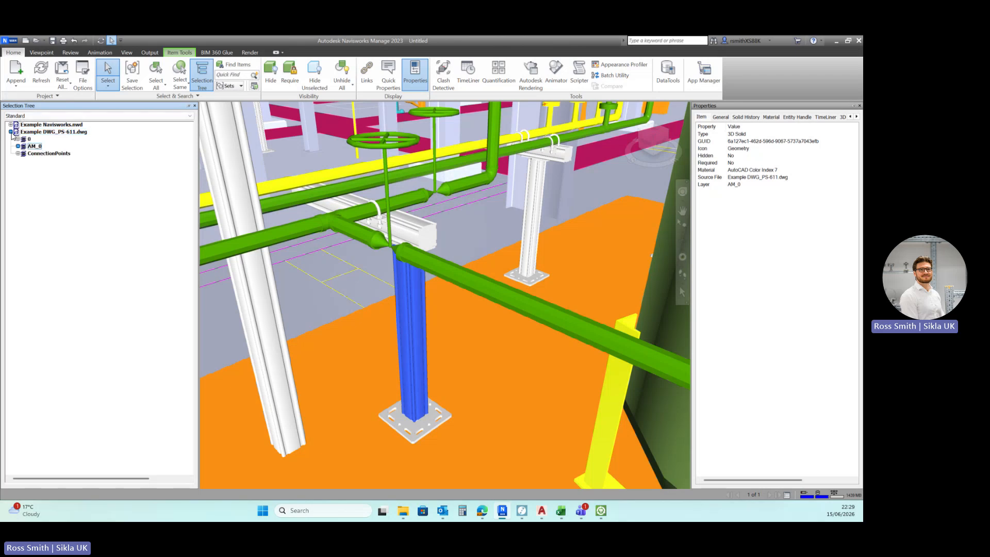
pyautogui.click(413, 311)
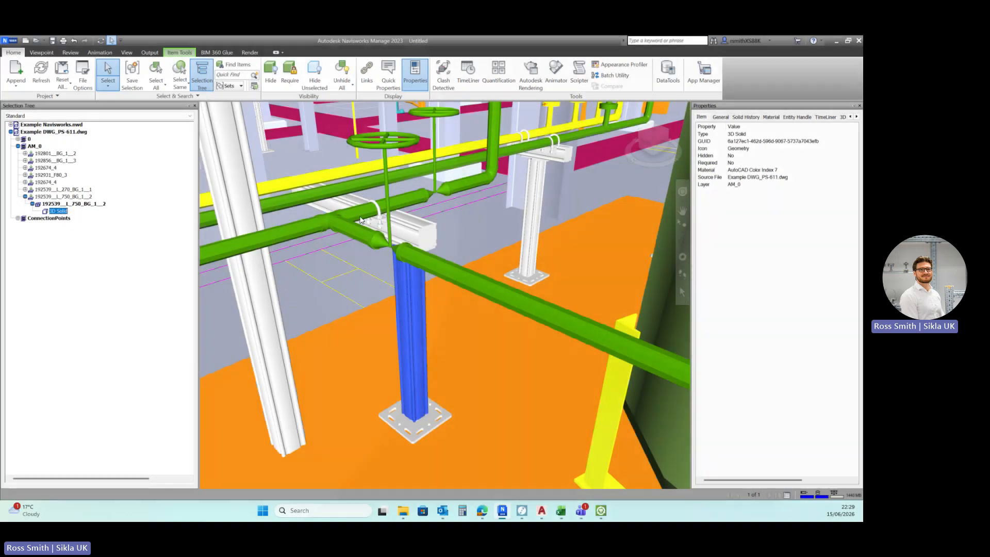
# Inspect the selection tree entry of the support's horizontal beam, collapse the drawing's tree and clear the selection
pyautogui.click(334, 206)
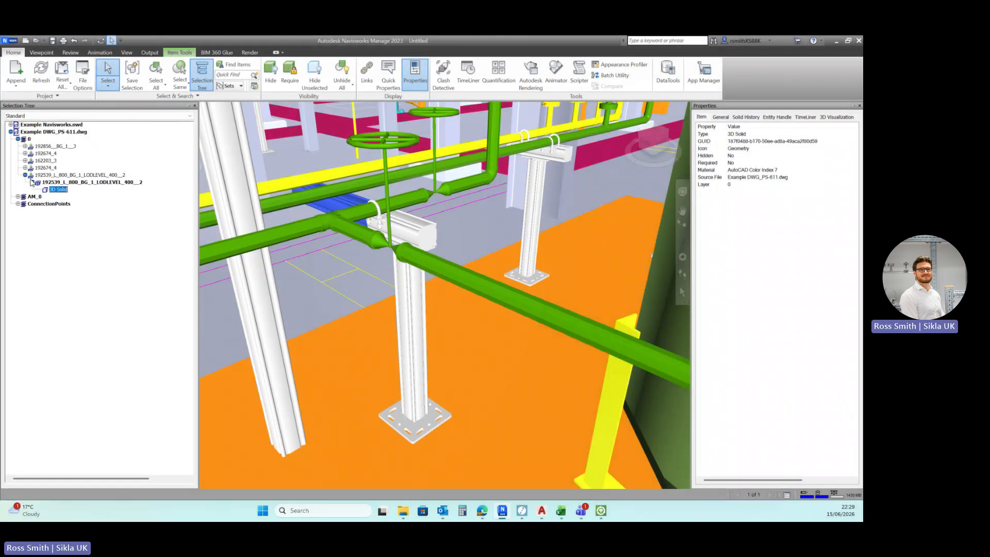
pyautogui.click(24, 176)
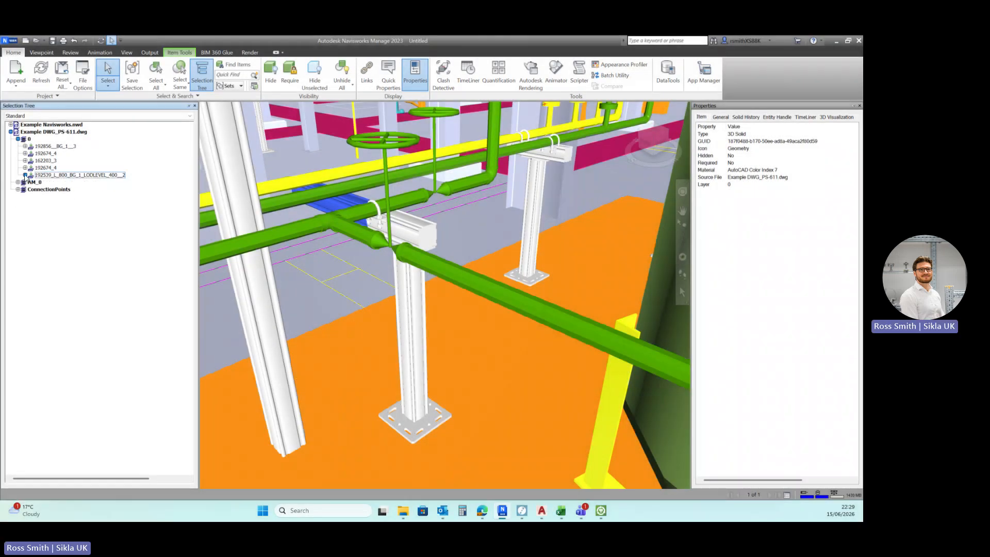
pyautogui.click(10, 132)
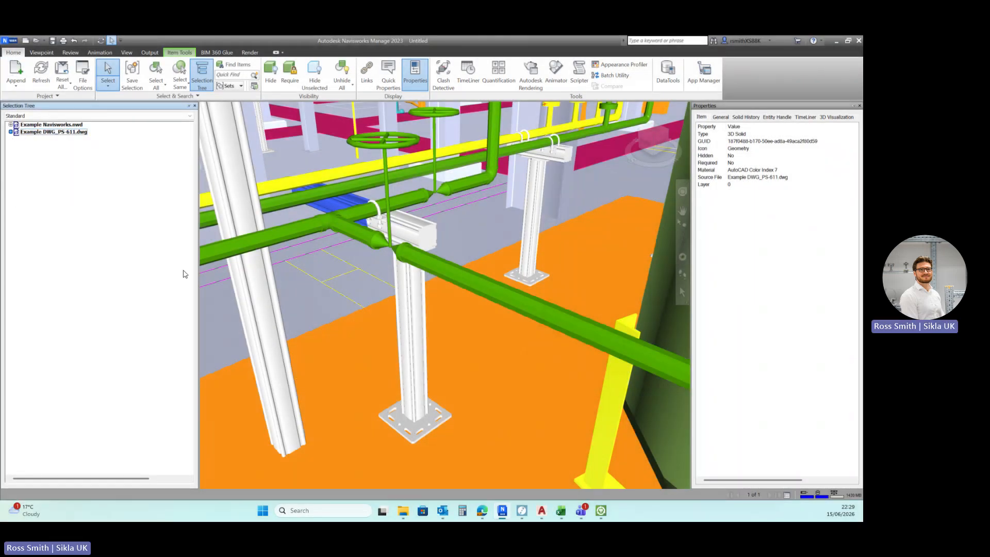
pyautogui.press('Escape')
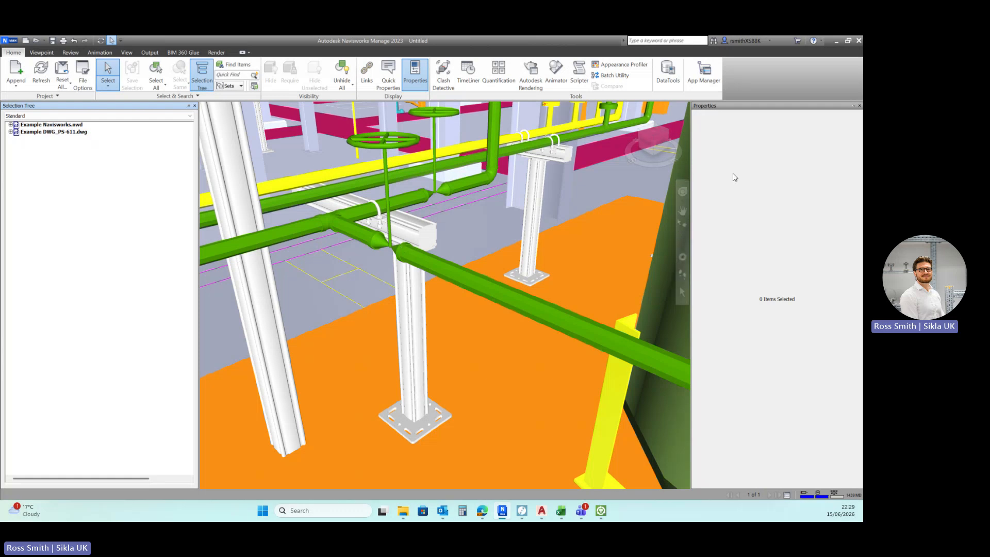
# Examine the support and the adjacent pipes from a slightly different angle and distance
pyautogui.click(682, 192)
pyautogui.moveTo(408, 223)
pyautogui.mouseDown()
pyautogui.moveTo(365, 235)
pyautogui.moveTo(379, 238)
pyautogui.moveTo(381, 219)
pyautogui.moveTo(391, 222)
pyautogui.mouseUp()
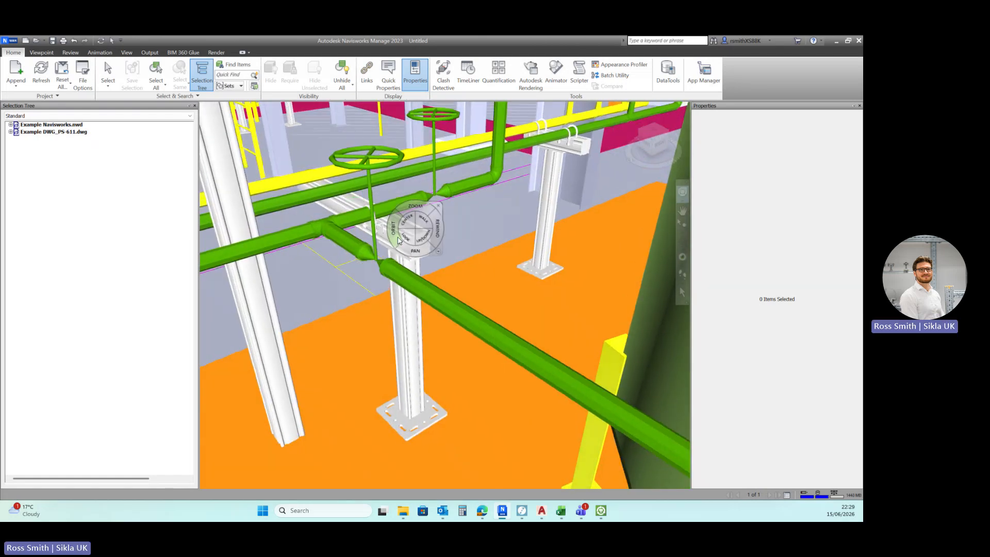
pyautogui.click(503, 247)
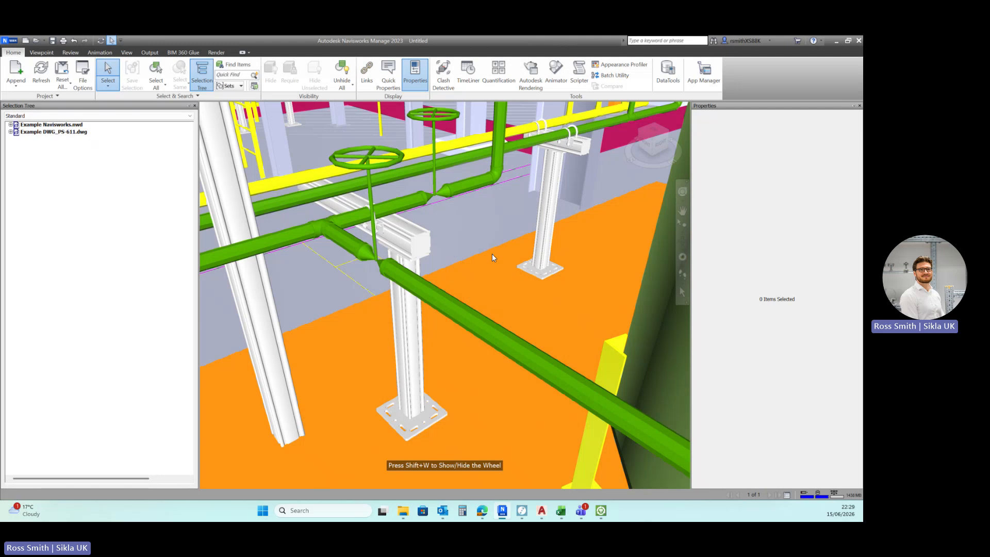
pyautogui.scroll(-1, 466, 293)
pyautogui.scroll(-1, 466, 292)
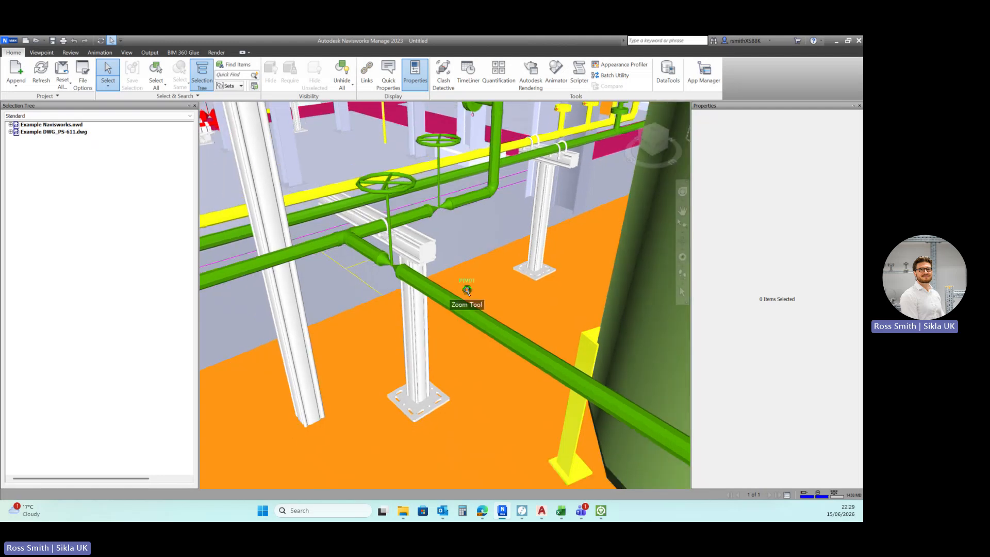
pyautogui.scroll(2, 433, 299)
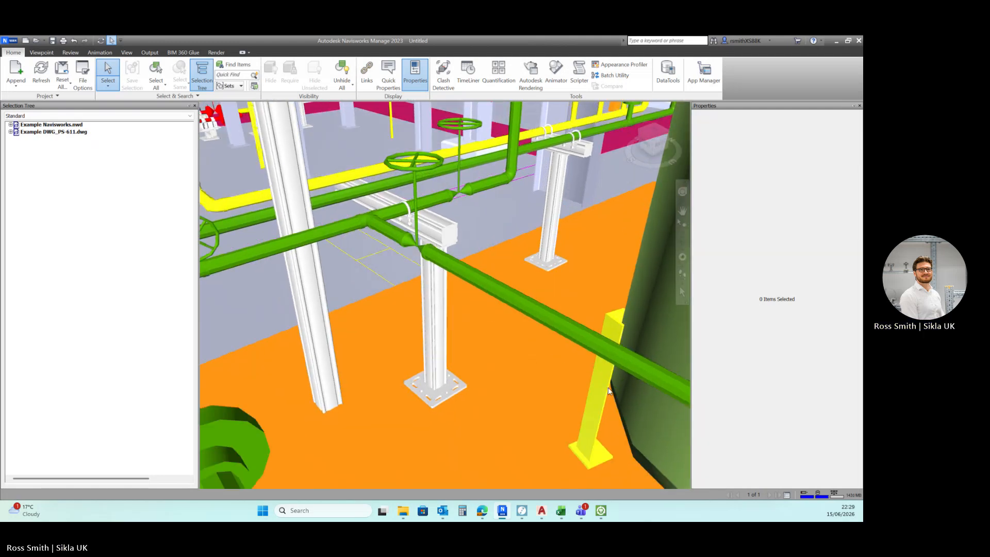
# Start a bill of material in PARTdataManager and generate it from the entire support selected in the AutoCAD model
pyautogui.click(601, 515)
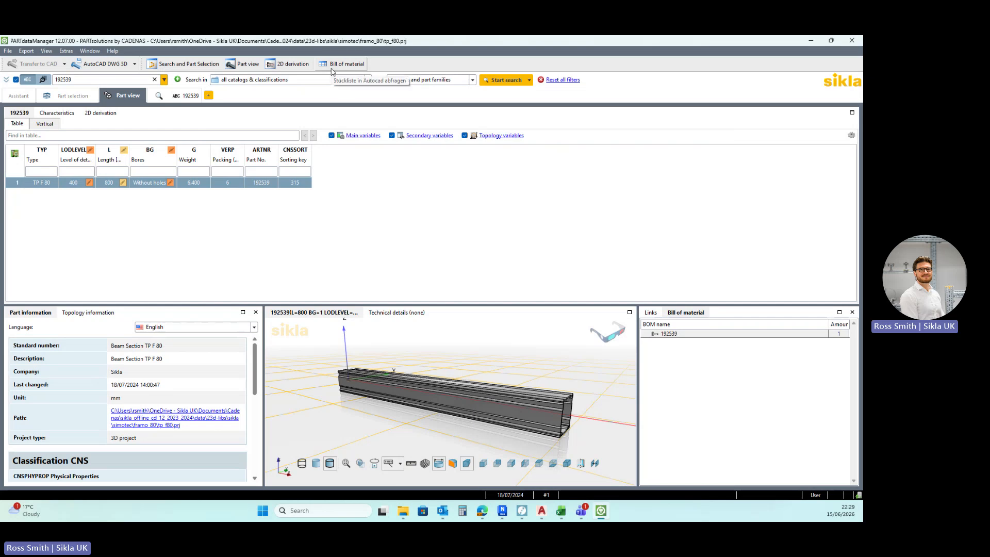
pyautogui.click(541, 510)
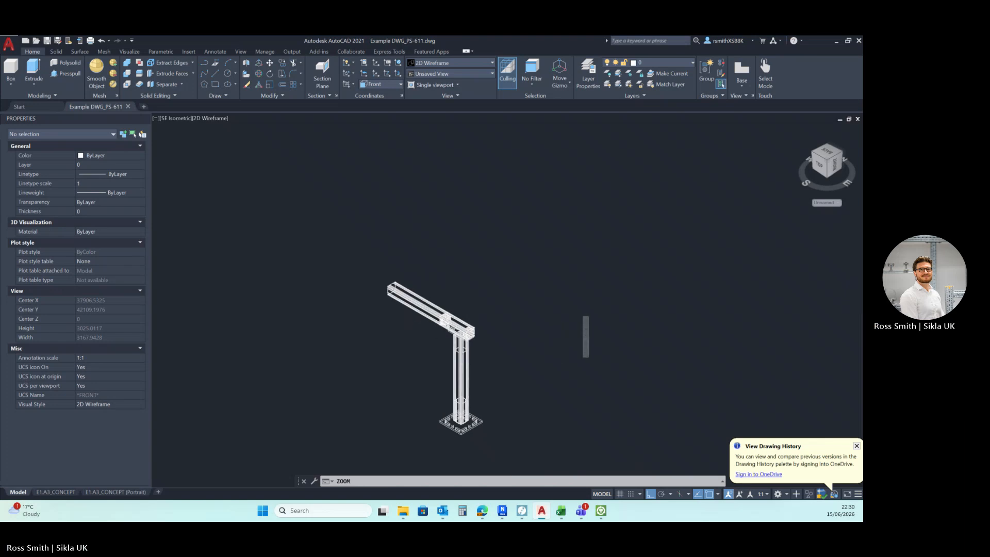
pyautogui.middleClick(426, 285)
pyautogui.moveTo(426, 285); pyautogui.dragTo(390, 266, button='middle')
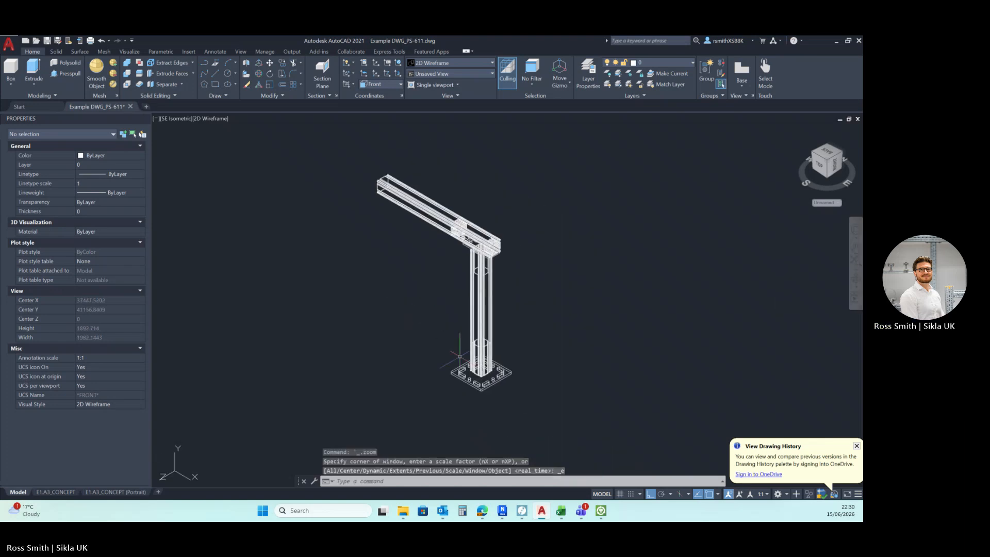
pyautogui.click(601, 511)
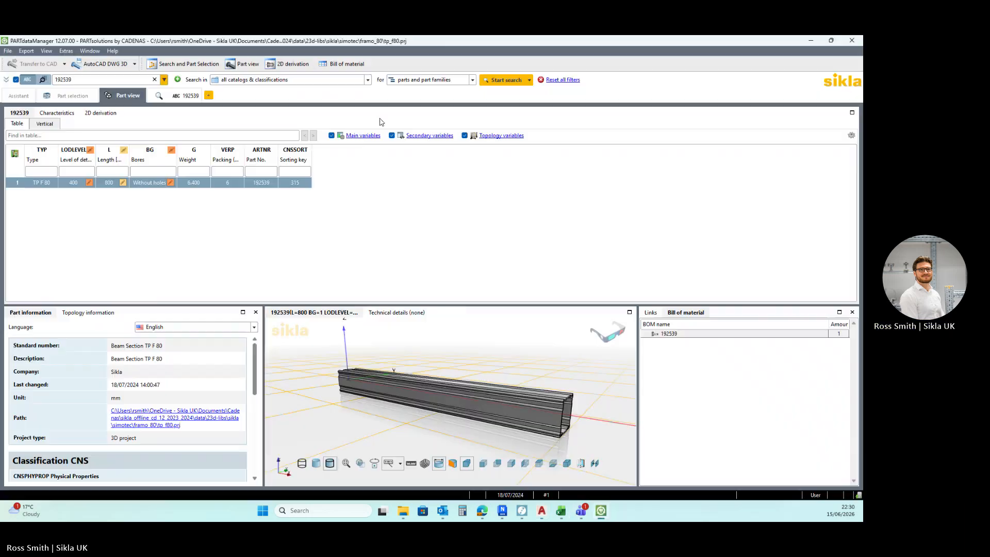
pyautogui.click(342, 66)
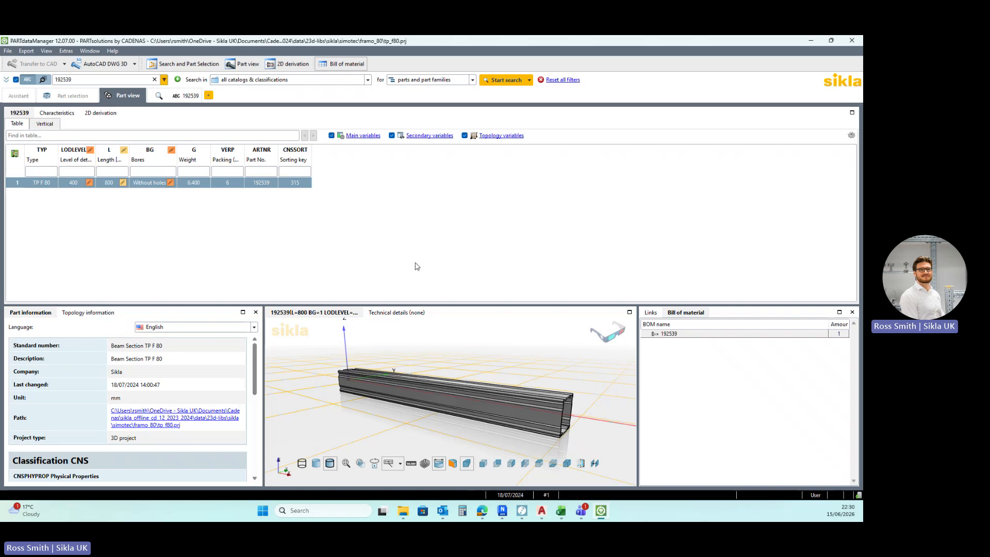
pyautogui.click(542, 511)
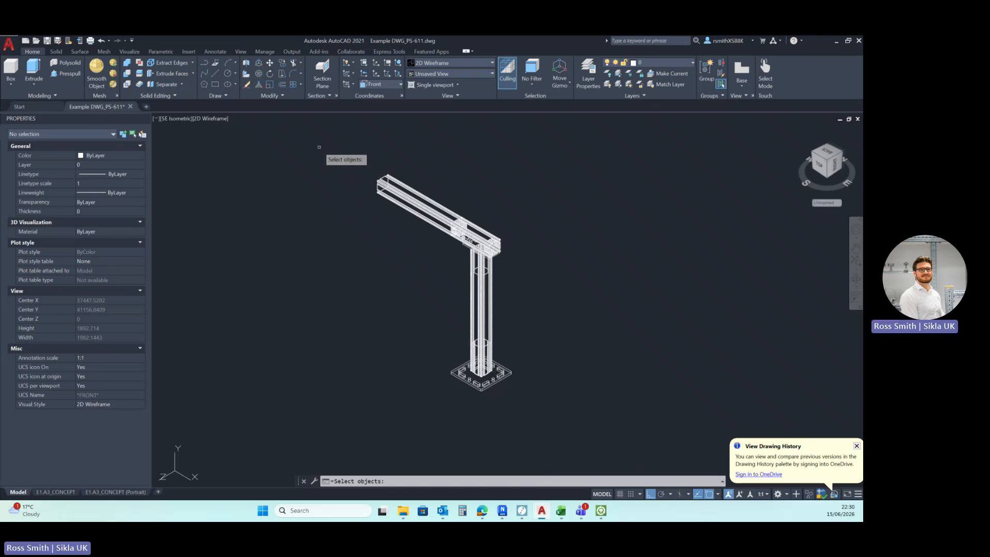
pyautogui.click(323, 149)
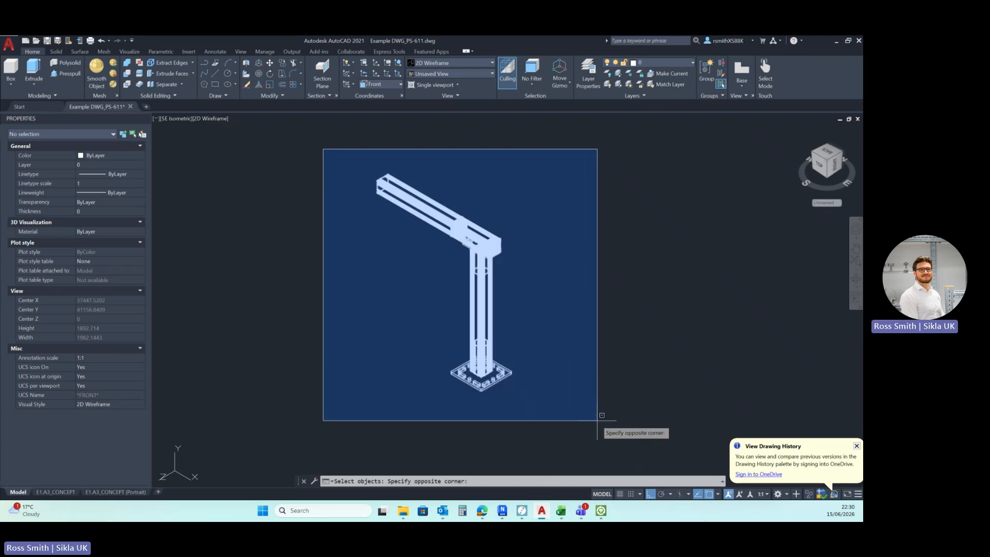
pyautogui.click(598, 420)
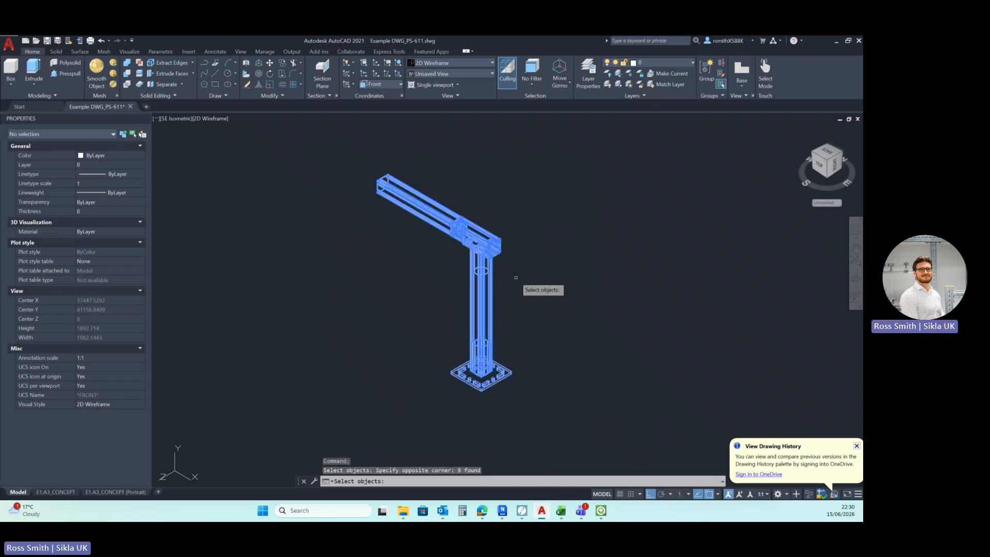
pyautogui.press('Return')
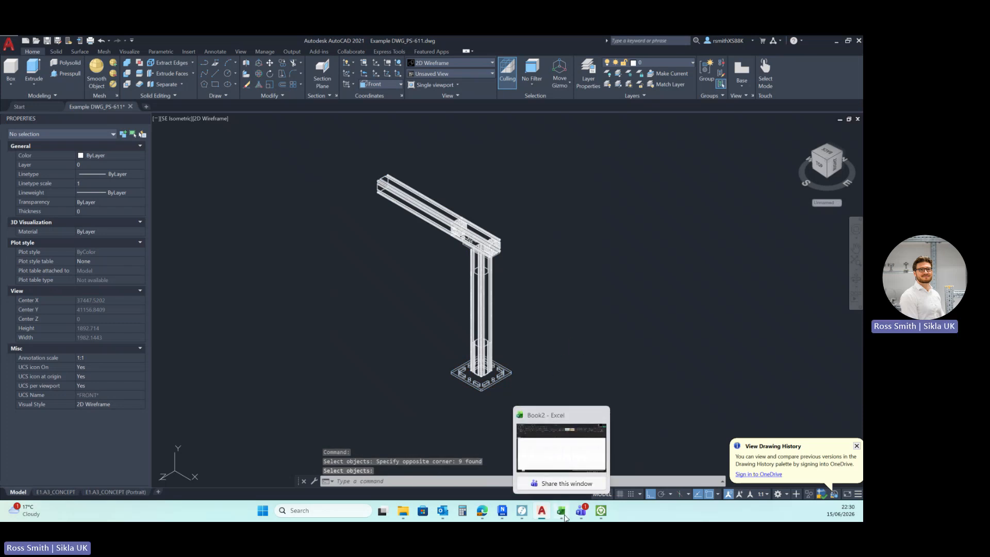
# Switch to the Book2 workbook in Excel and autofit the widths of columns A through I to their contents
pyautogui.click(564, 516)
pyautogui.click(30, 166)
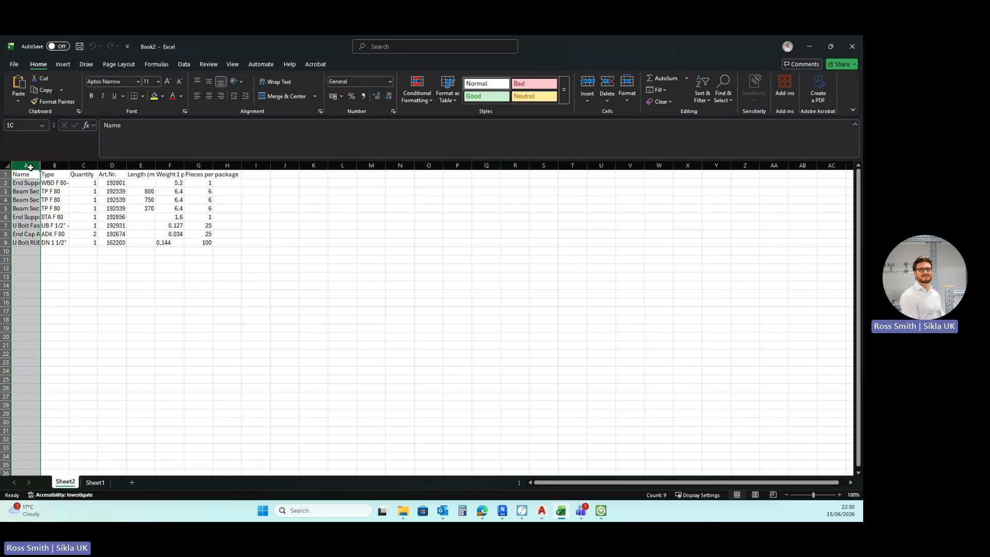
pyautogui.moveTo(30, 166); pyautogui.dragTo(255, 165)
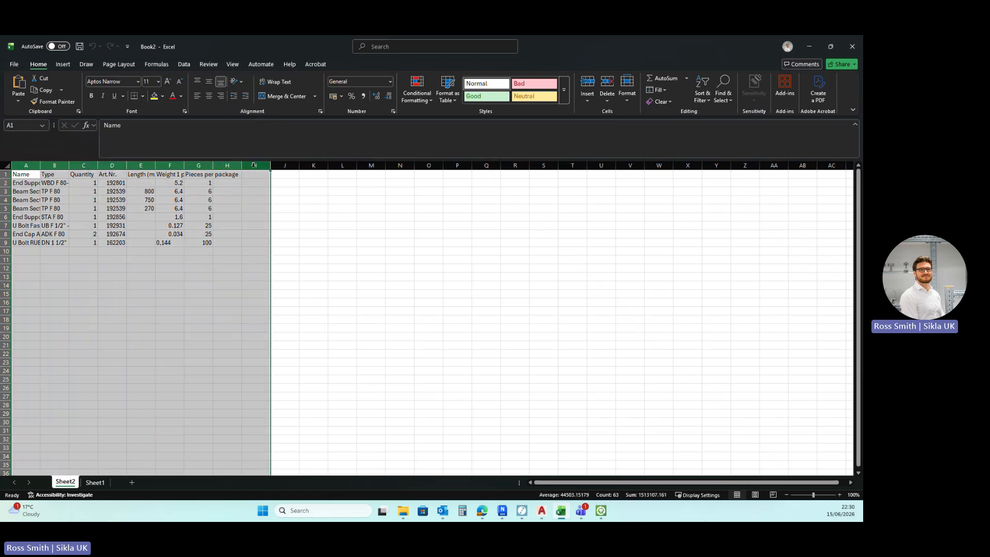
pyautogui.doubleClick(69, 165)
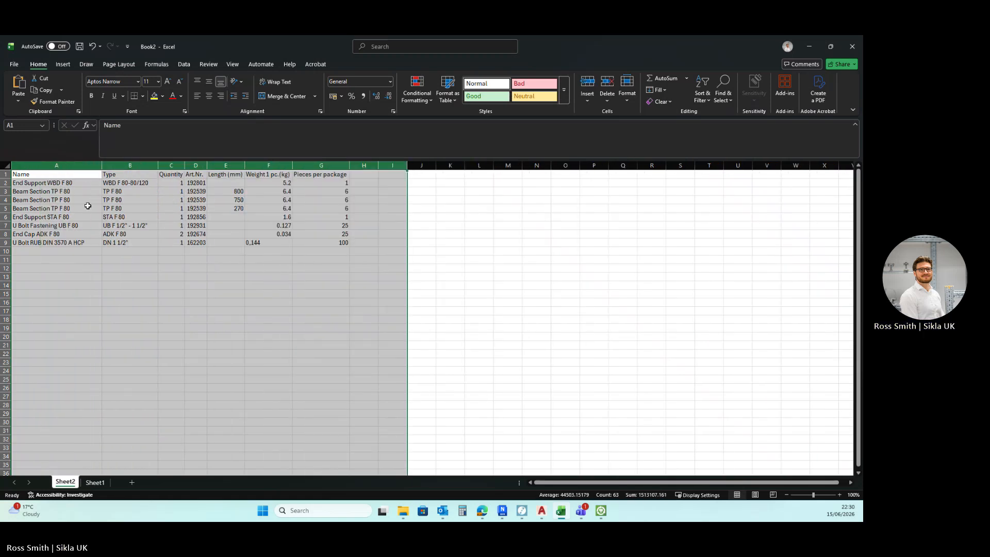
pyautogui.click(108, 312)
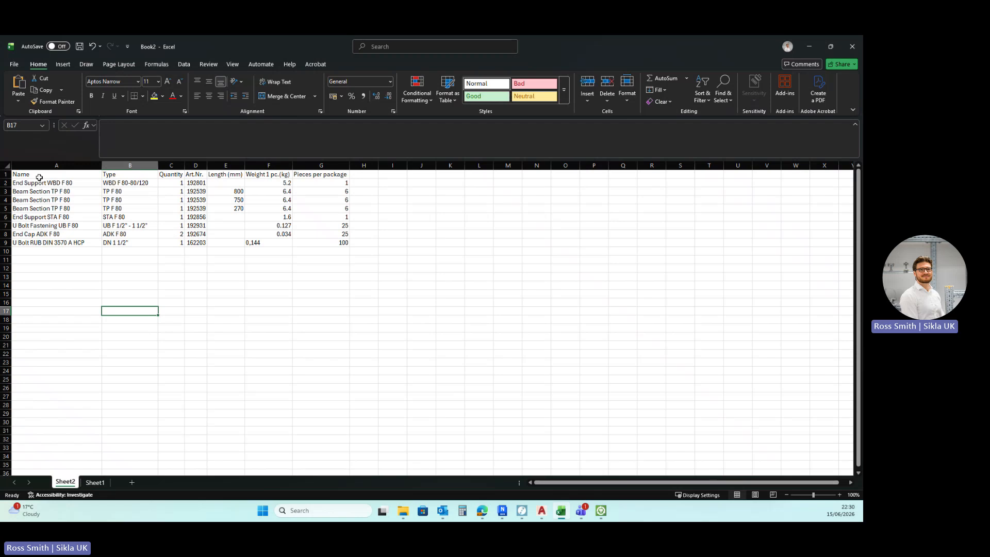
# Make the header row from Name to Pieces per package bold
pyautogui.moveTo(39, 178); pyautogui.dragTo(340, 176)
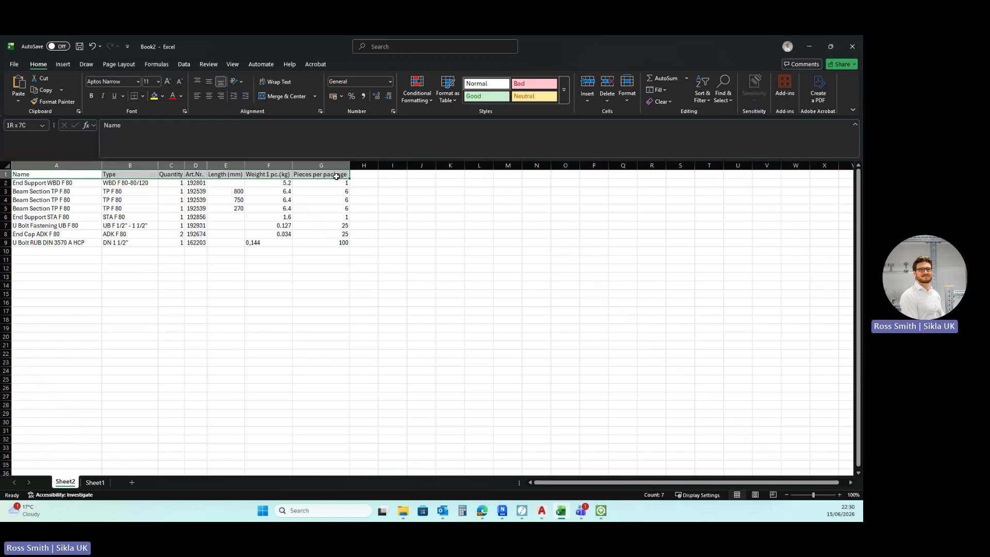
pyautogui.click(95, 96)
pyautogui.click(131, 301)
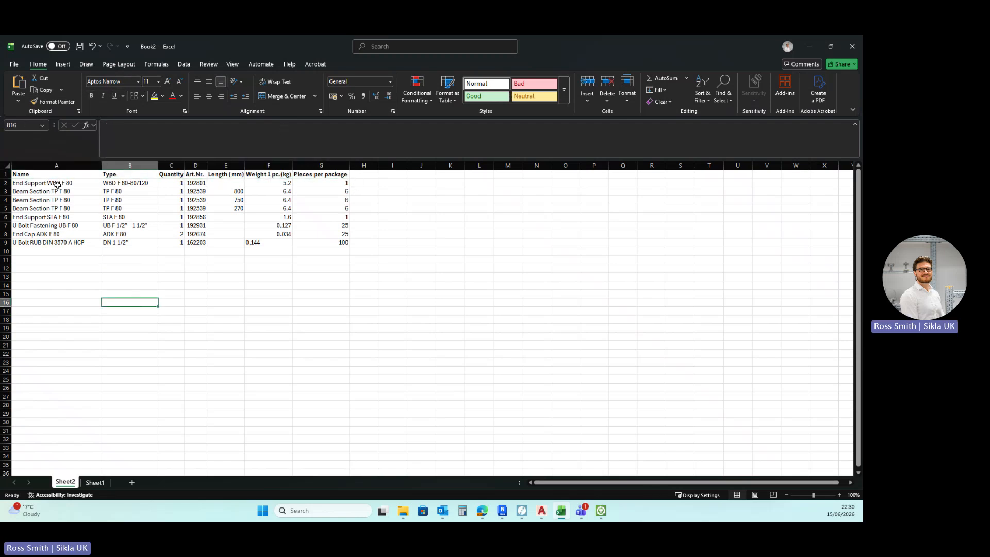
# Select the parts data in A2:G9 and review the article numbers, quantities, lengths and weights
pyautogui.moveTo(57, 184); pyautogui.dragTo(340, 244)
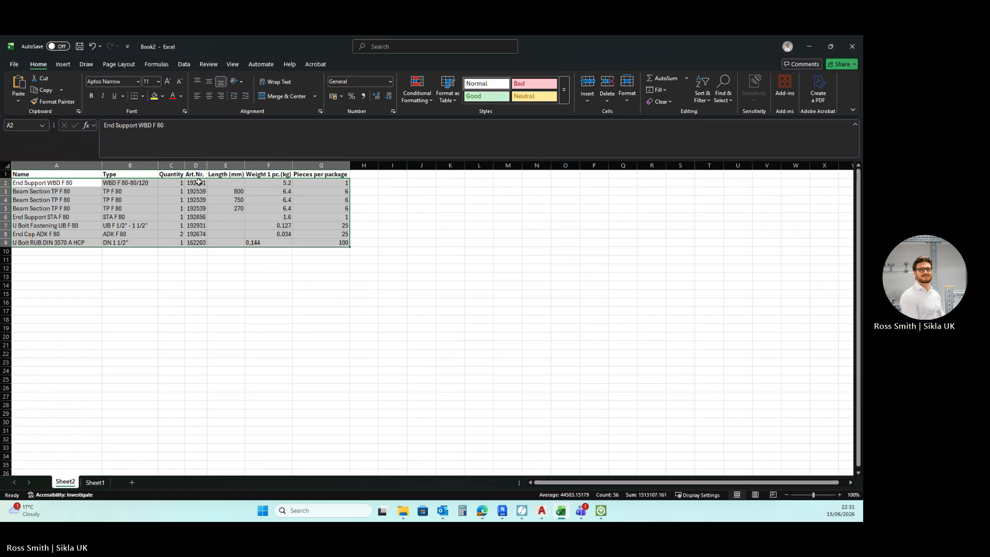
pyautogui.press('ctrl')
pyautogui.press('ctrl')
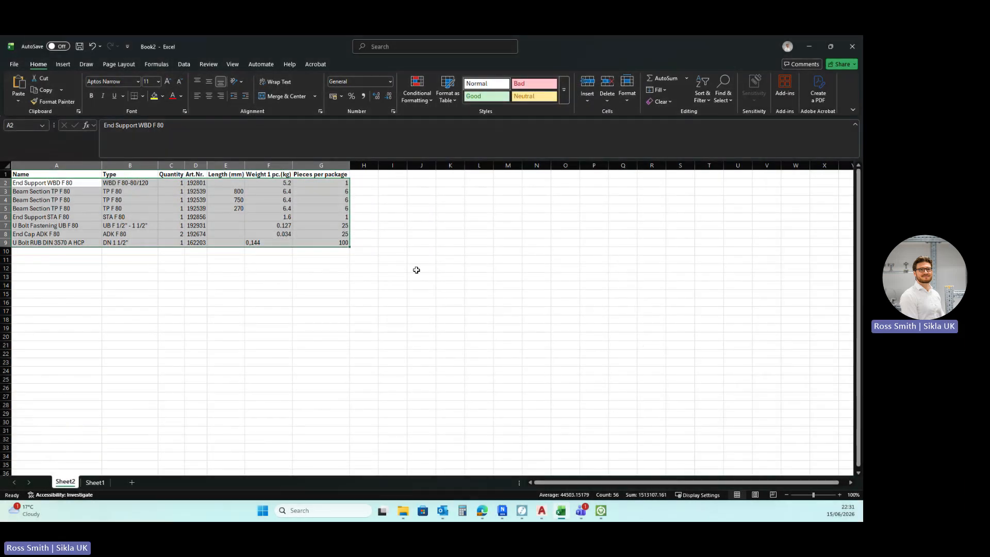
# Switch to AutoCAD, examine the parts table on the E1.A3_CONCEPT layout and return to model space
pyautogui.click(541, 512)
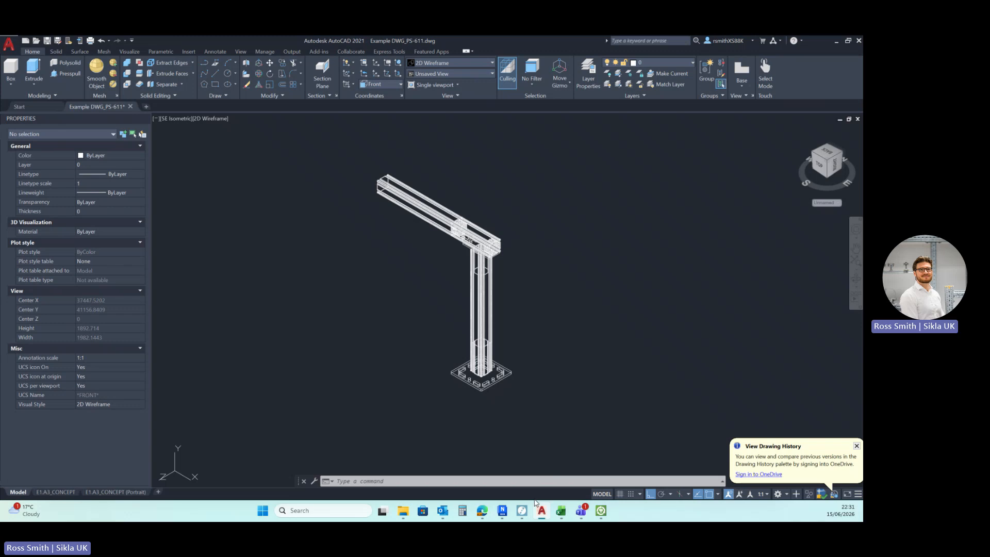
pyautogui.click(56, 492)
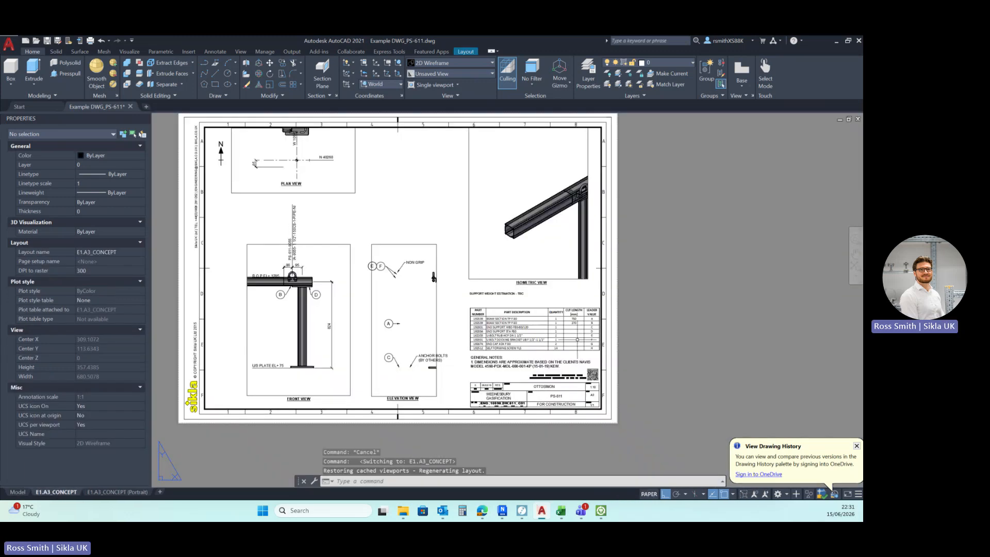
pyautogui.scroll(5, 587, 345)
pyautogui.moveTo(588, 345); pyautogui.dragTo(650, 327, button='middle')
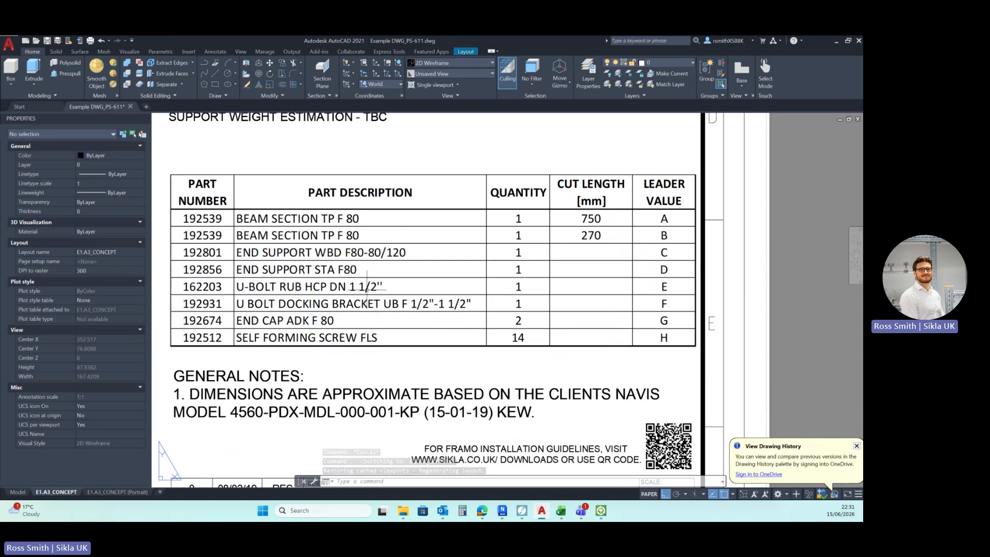
pyautogui.scroll(-2, 340, 290)
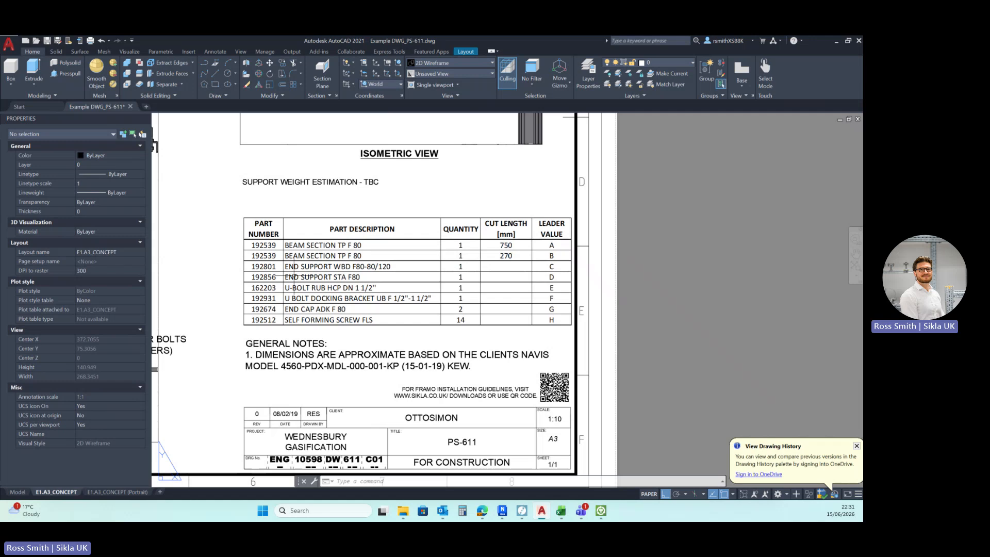
pyautogui.click(17, 492)
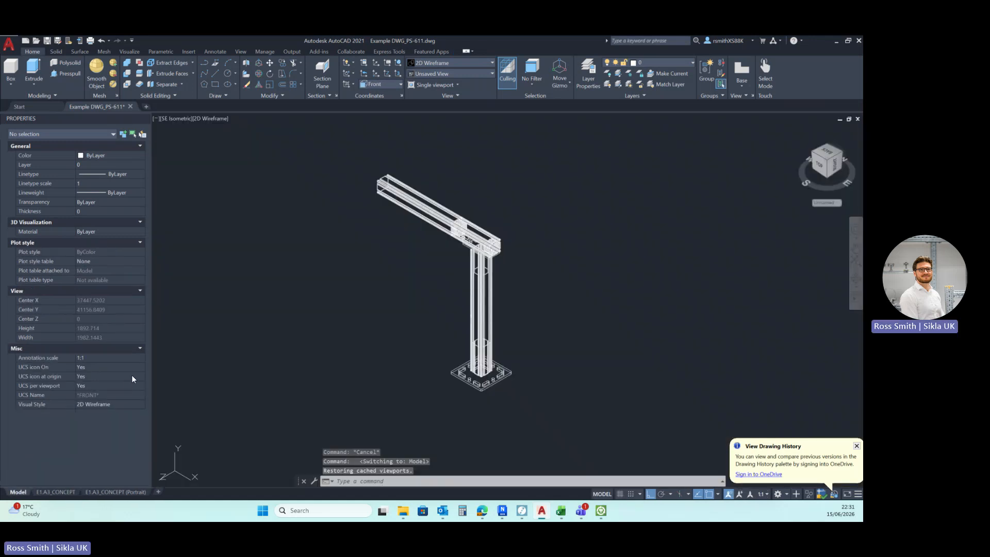
# Switch to the 3Dfindit site in the browser and search all manufacturers for sikla
pyautogui.scroll(2, 471, 277)
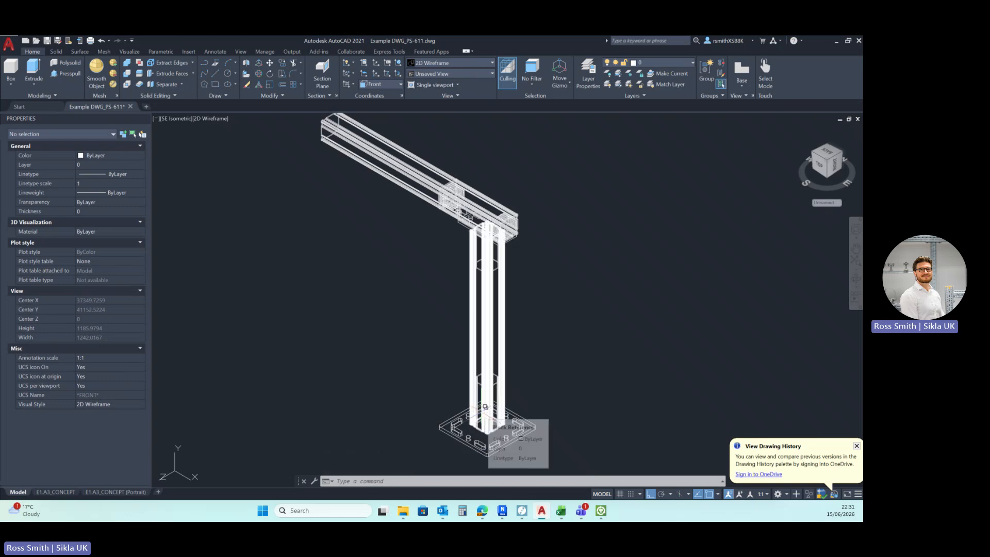
pyautogui.click(482, 511)
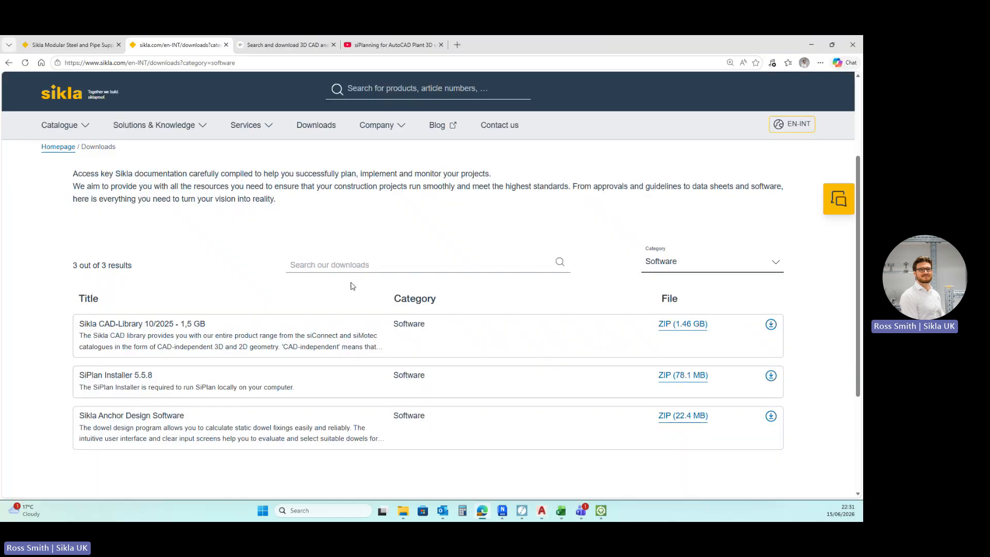
pyautogui.click(268, 45)
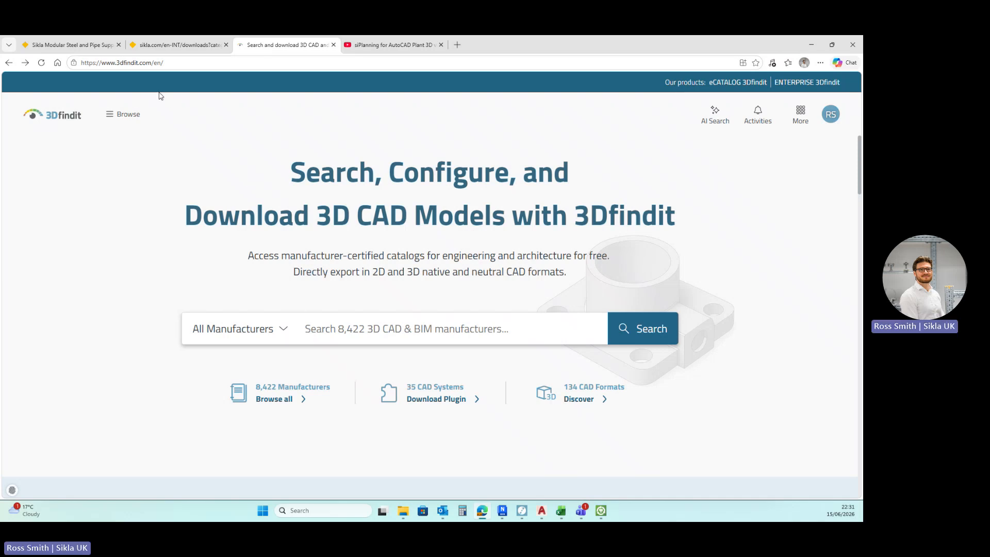
pyautogui.click(328, 331)
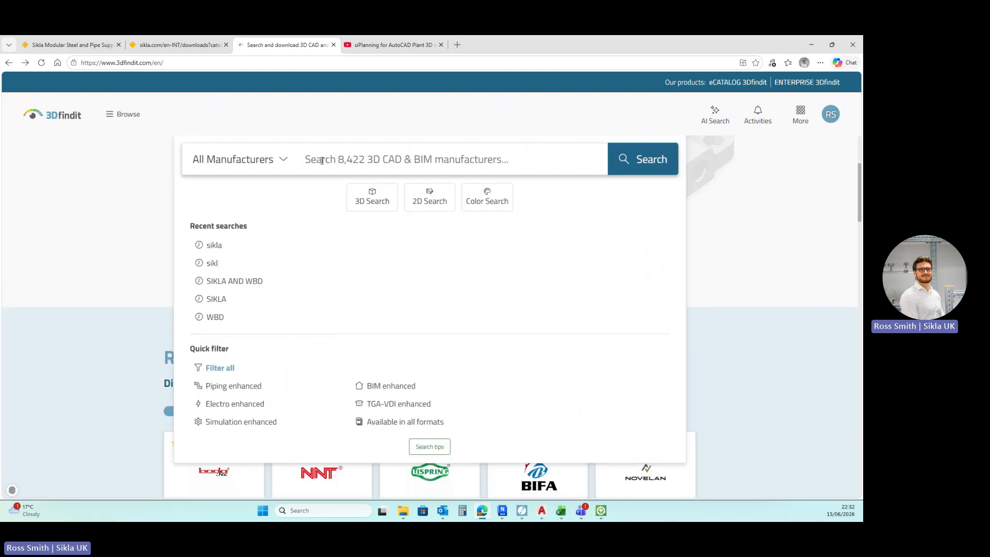
pyautogui.write('sikla')
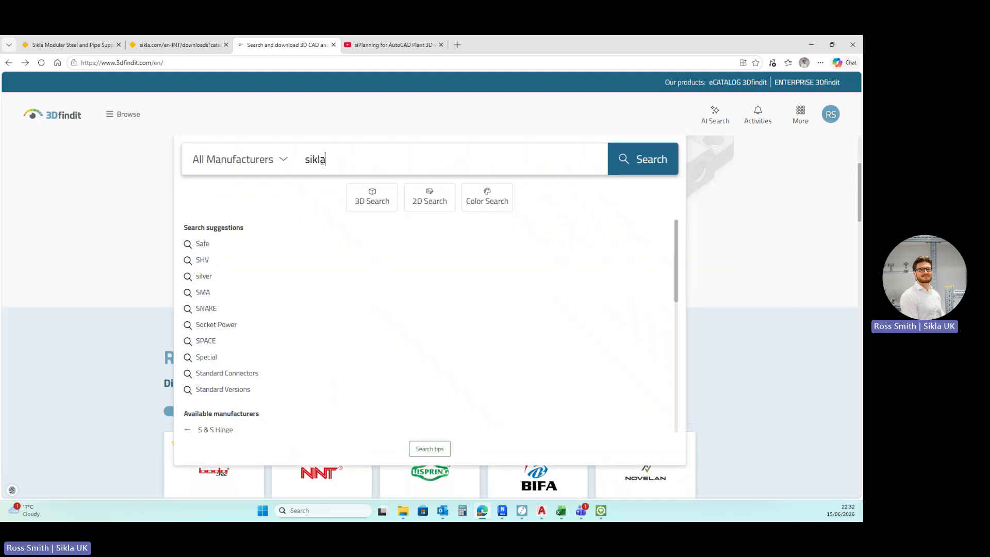
pyautogui.press('Return')
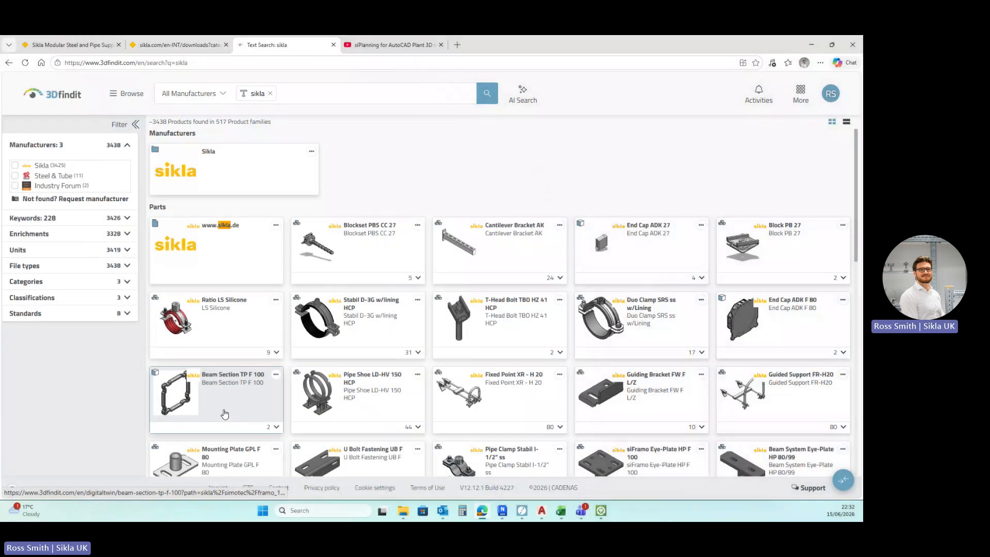
# Open the Beam Section TP F 100 part and set its length to 500 mm
pyautogui.click(225, 413)
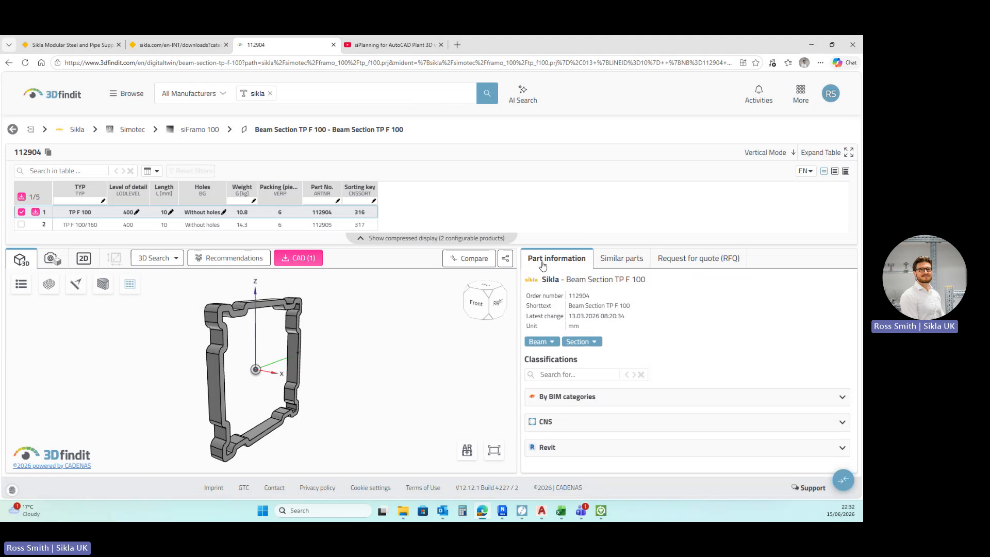
pyautogui.moveTo(257, 372); pyautogui.dragTo(227, 365)
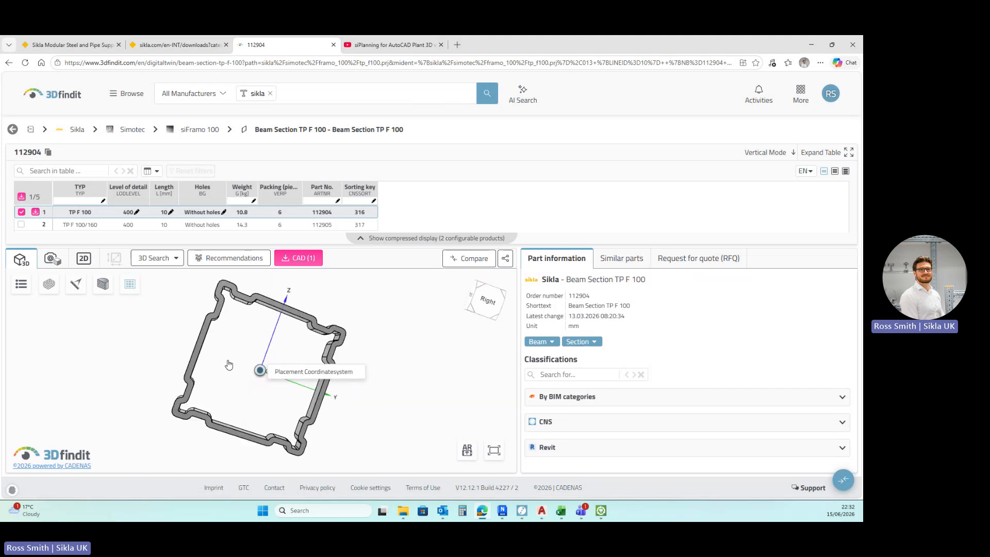
pyautogui.click(171, 212)
pyautogui.write('500')
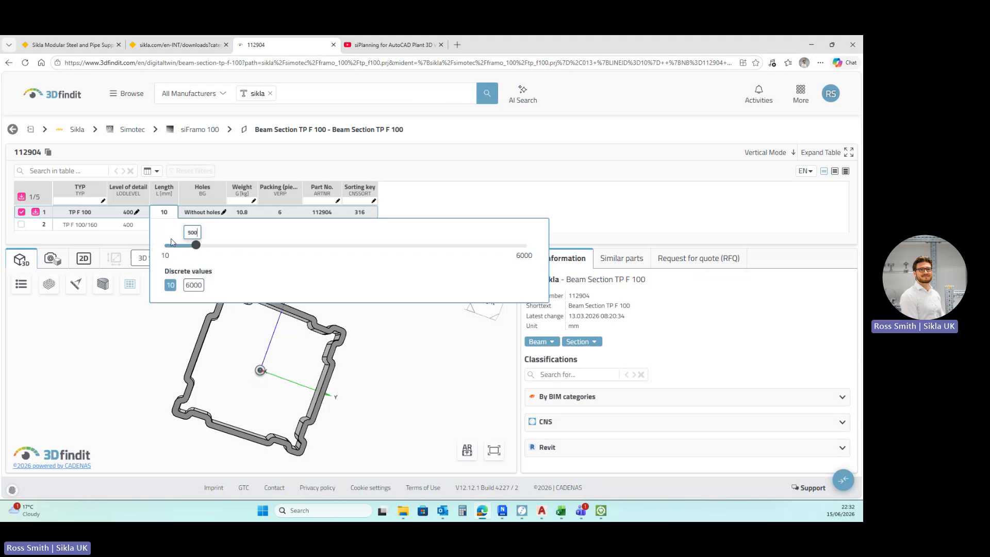
pyautogui.press('Return')
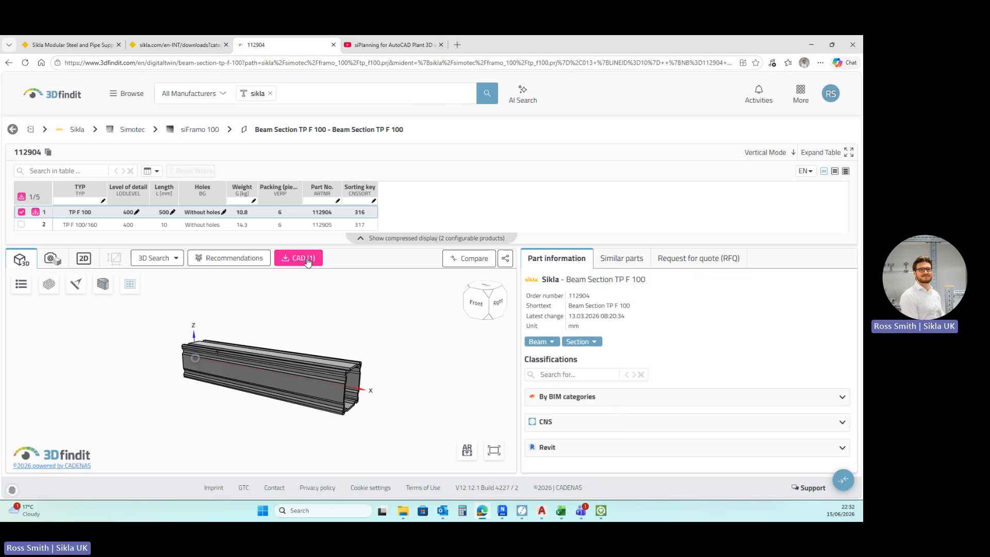
# Examine the CAD export formats available for the beam section, including the DWG AutoCAD versions, and leave without creating files
pyautogui.click(307, 260)
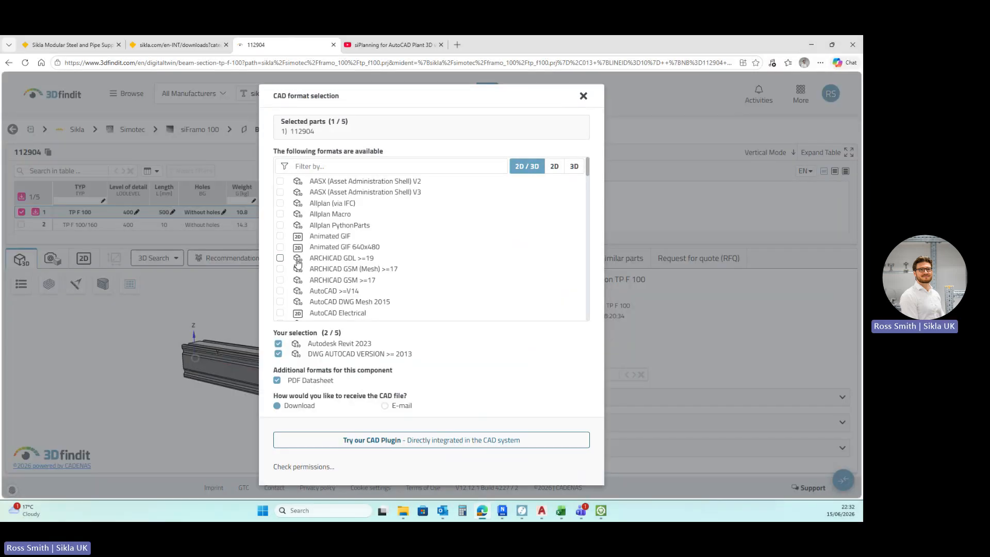
pyautogui.scroll(-10, 309, 222)
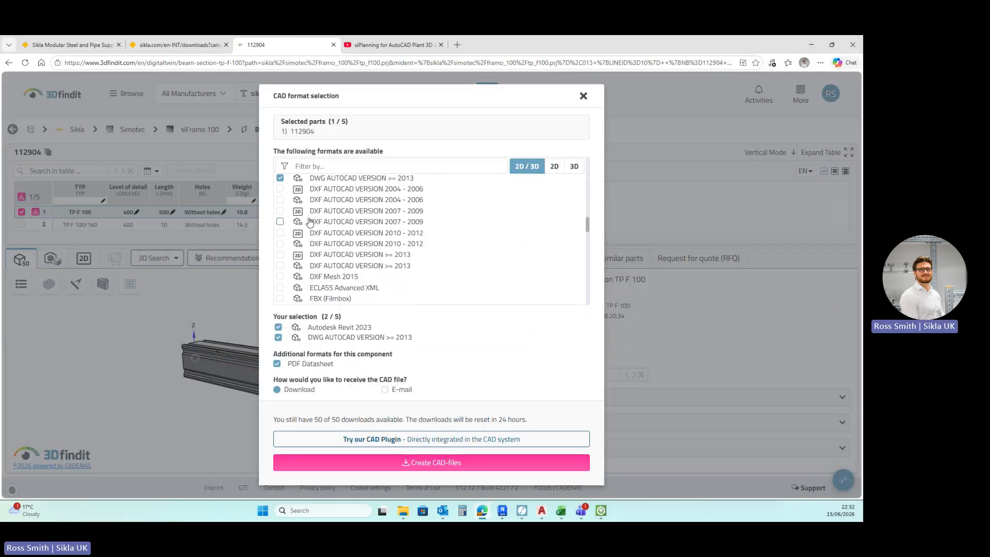
pyautogui.scroll(5, 310, 222)
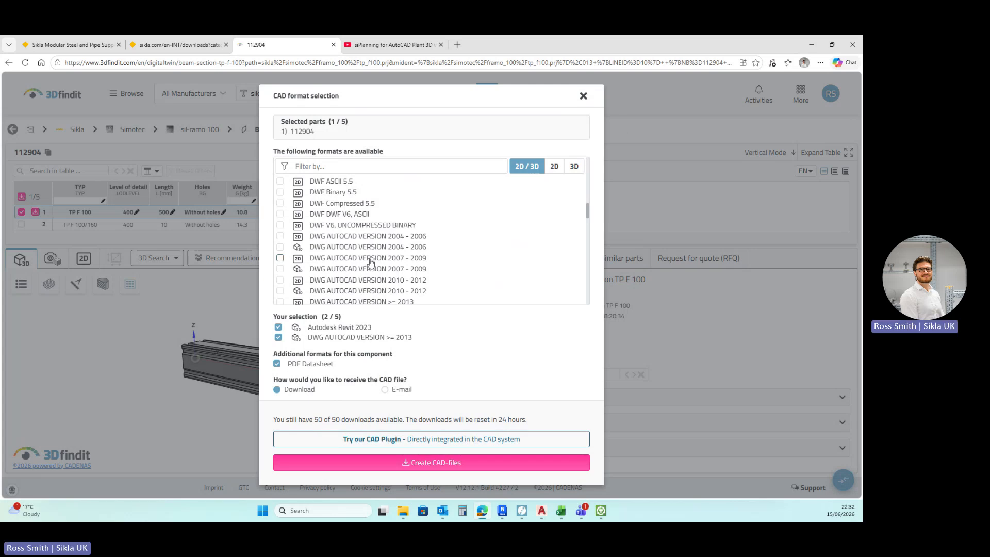
pyautogui.scroll(-5, 367, 259)
pyautogui.click(583, 96)
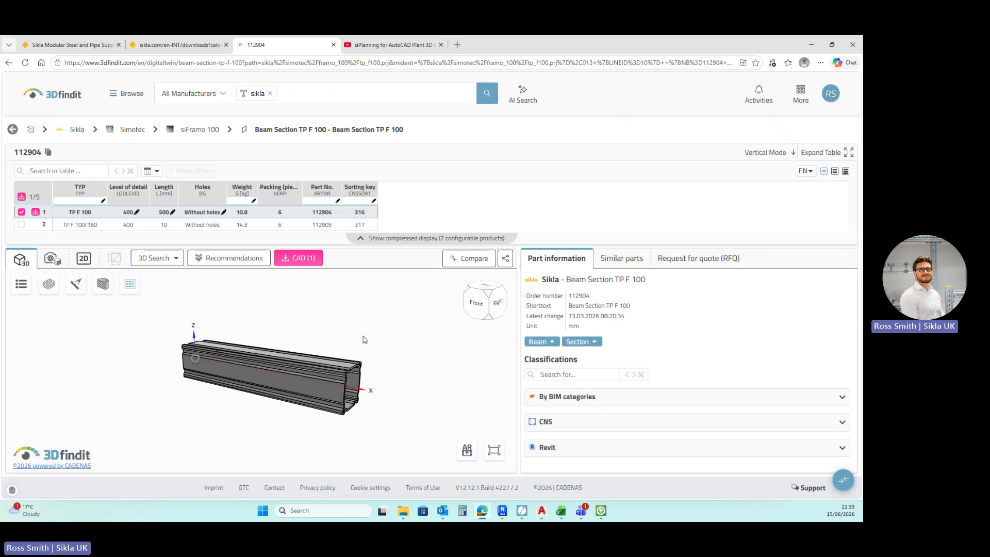
# Switch to PARTdataManager and launch PARTupdate to reach the online catalog update
pyautogui.click(602, 513)
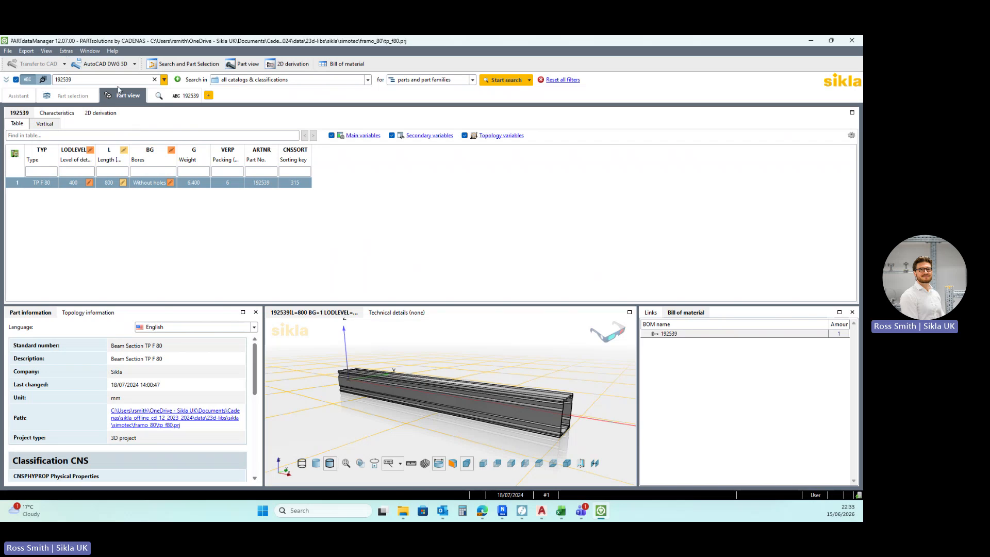
pyautogui.click(9, 51)
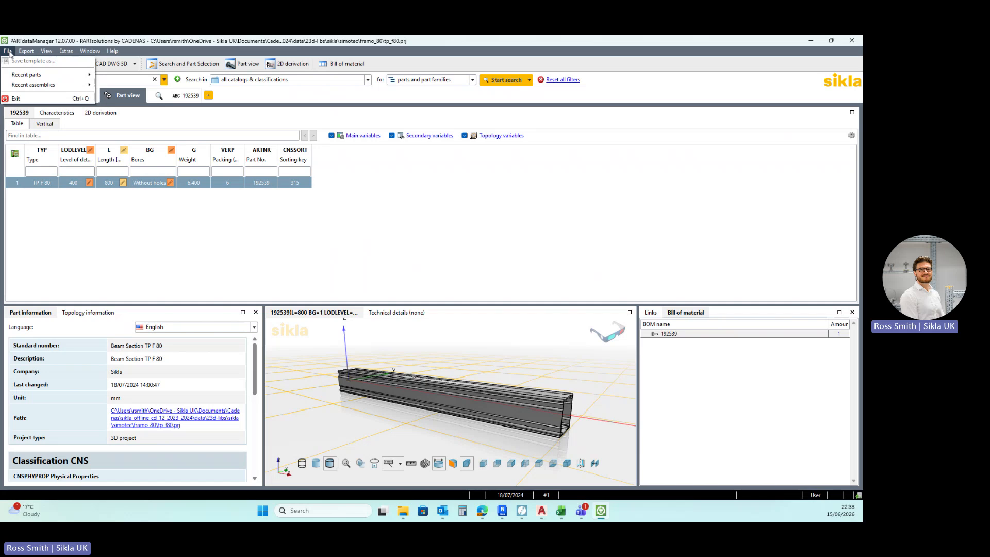
pyautogui.moveTo(64, 54)
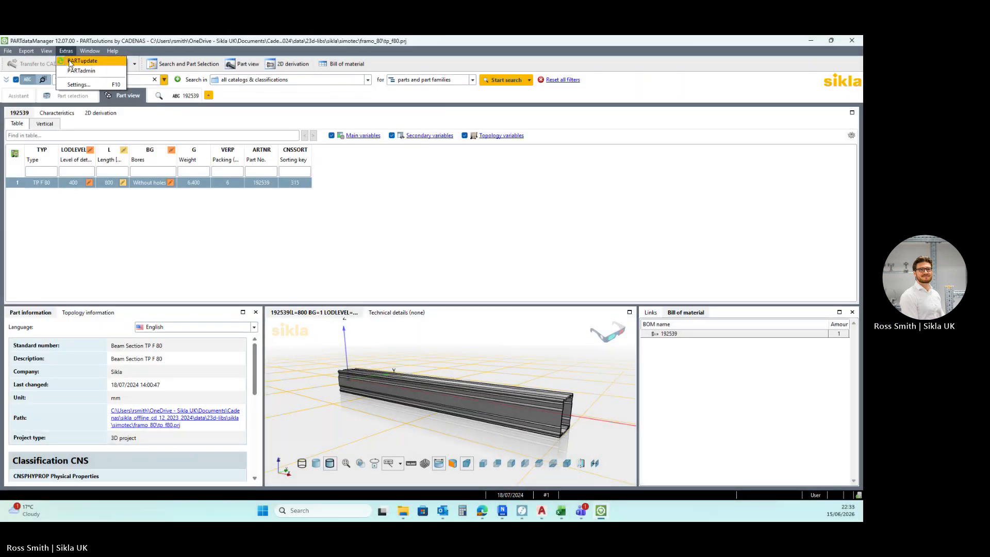
pyautogui.click(72, 60)
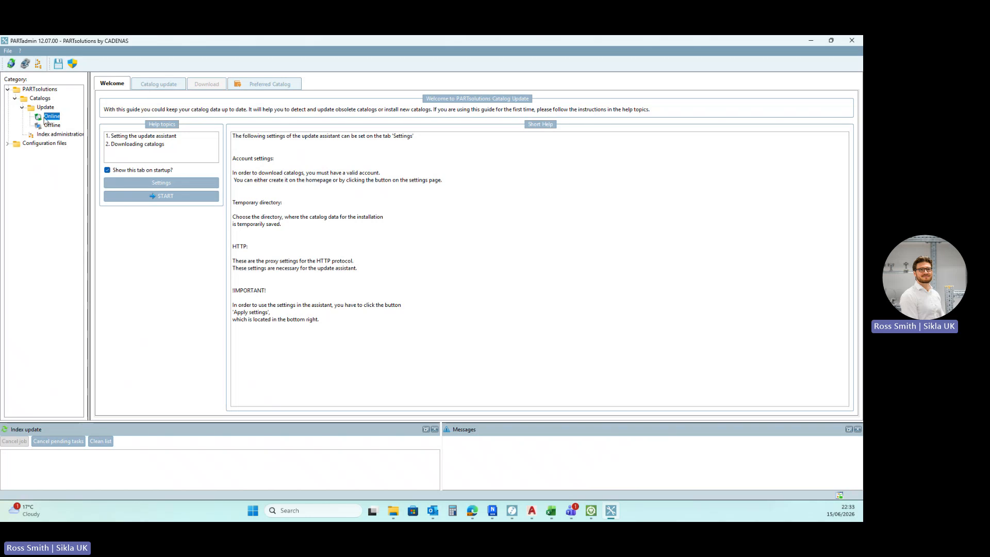
# Fetch the catalog list for the online catalog update and check the entries in the Catalogs group
pyautogui.click(158, 88)
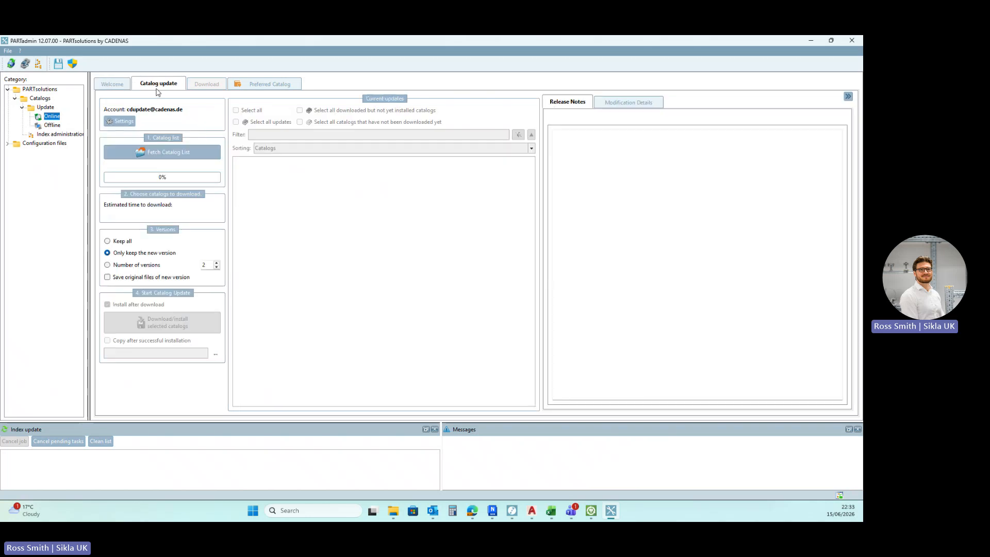
pyautogui.click(165, 155)
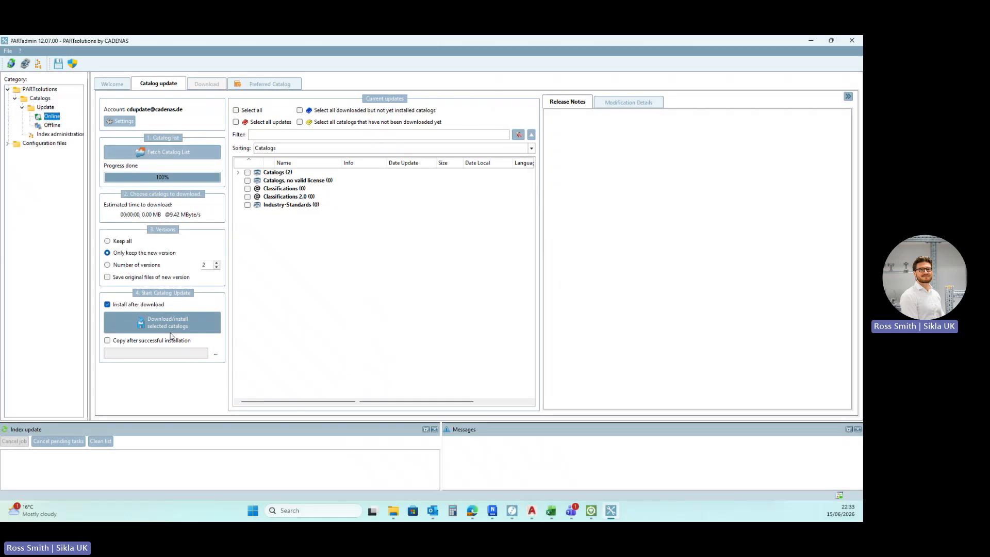
pyautogui.click(239, 173)
pyautogui.click(238, 173)
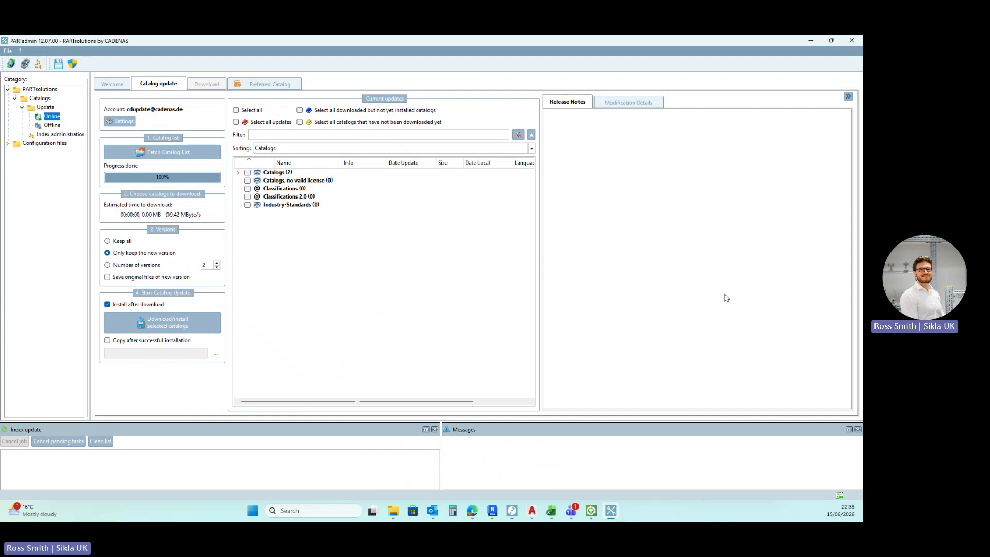
# Switch back to the browser and go from the siPlanning for AutoCAD Plant 3D video to the Sikla UK Oceania YouTube channel
pyautogui.click(532, 511)
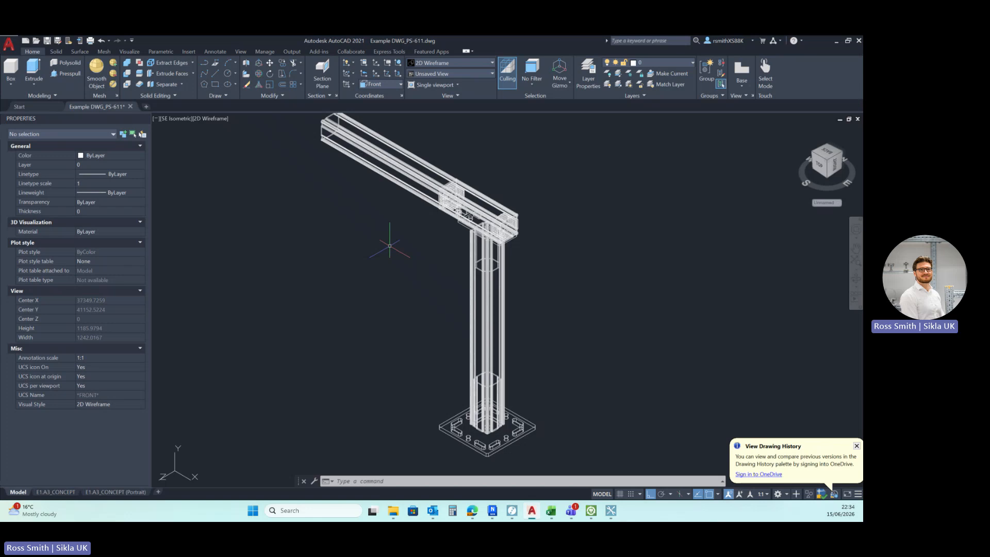
pyautogui.moveTo(472, 511)
pyautogui.click(475, 489)
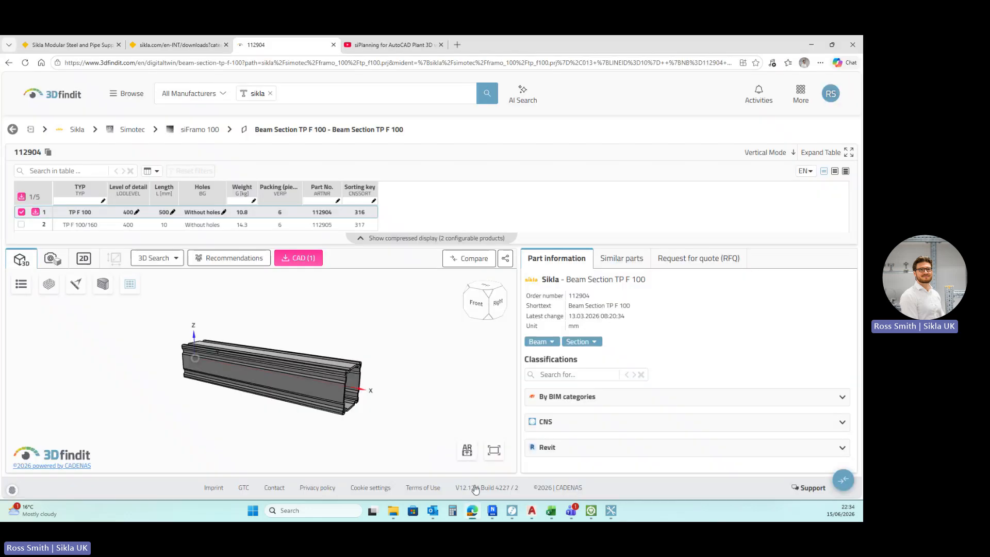
pyautogui.click(391, 45)
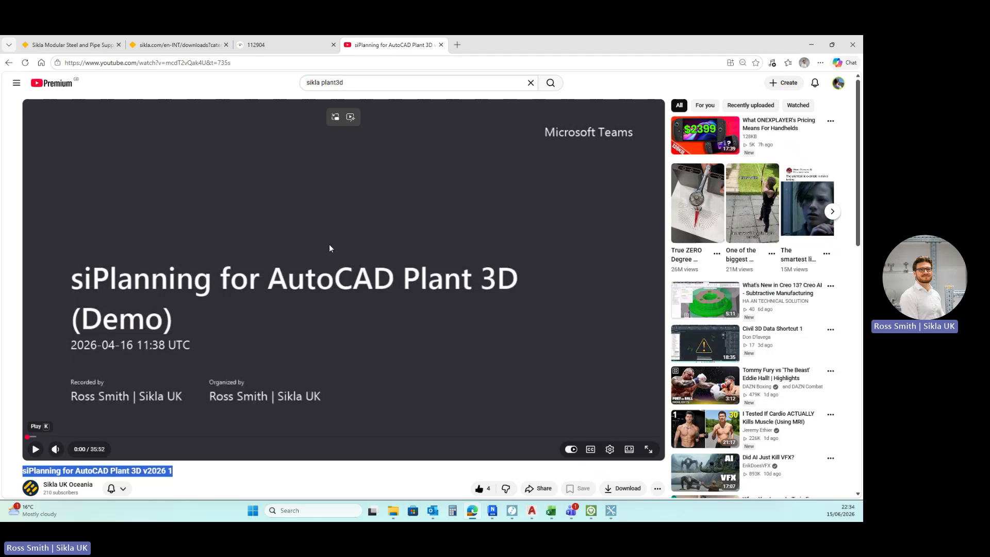
pyautogui.click(8, 64)
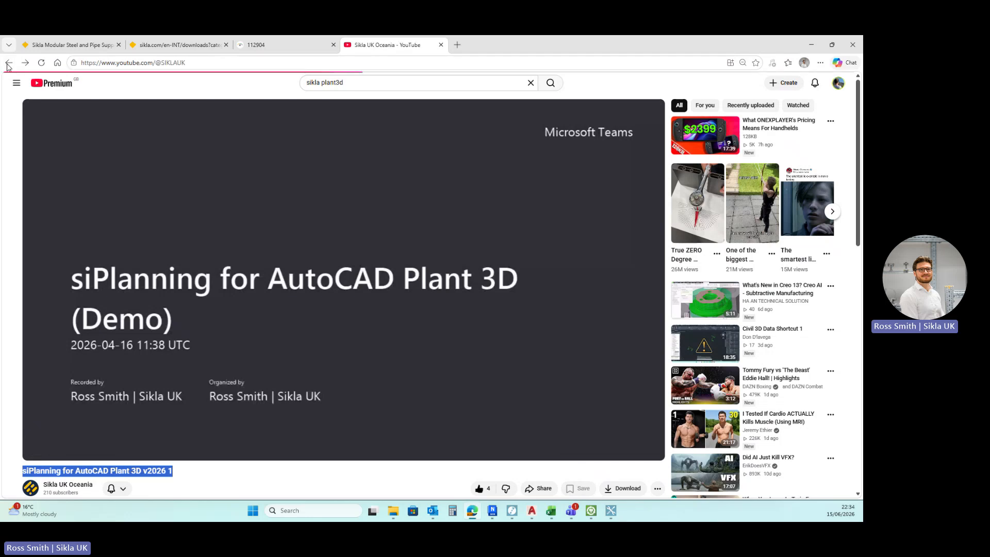